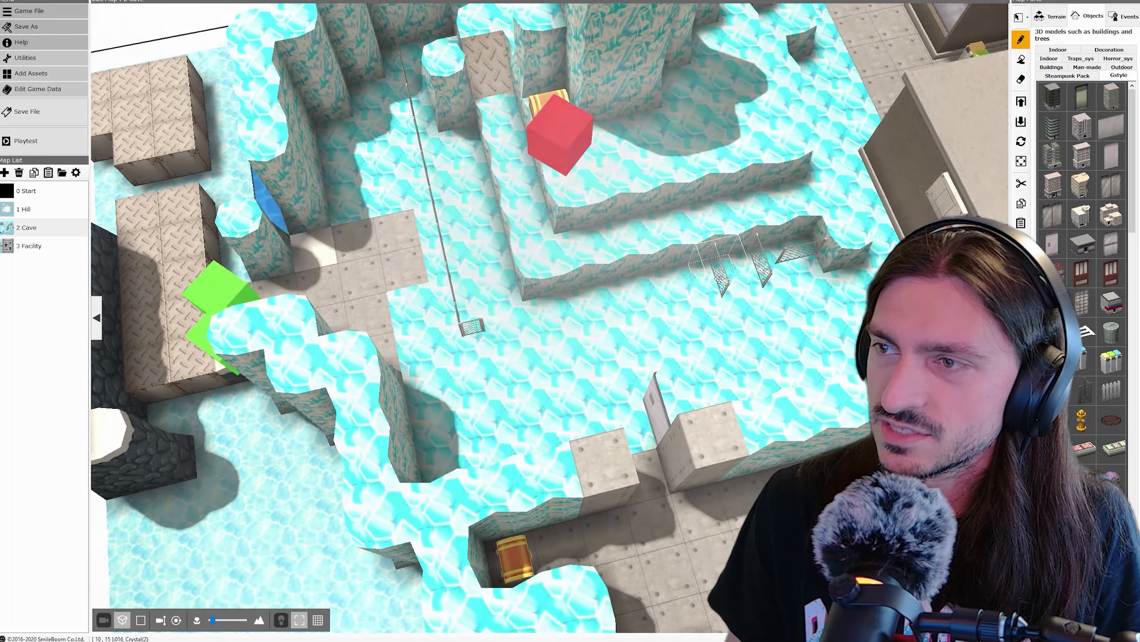
Step: Continue the row of metal fence segments along the foot of the lower crystal ledge, up to its corner
click(665, 280)
click(624, 290)
click(588, 310)
click(545, 314)
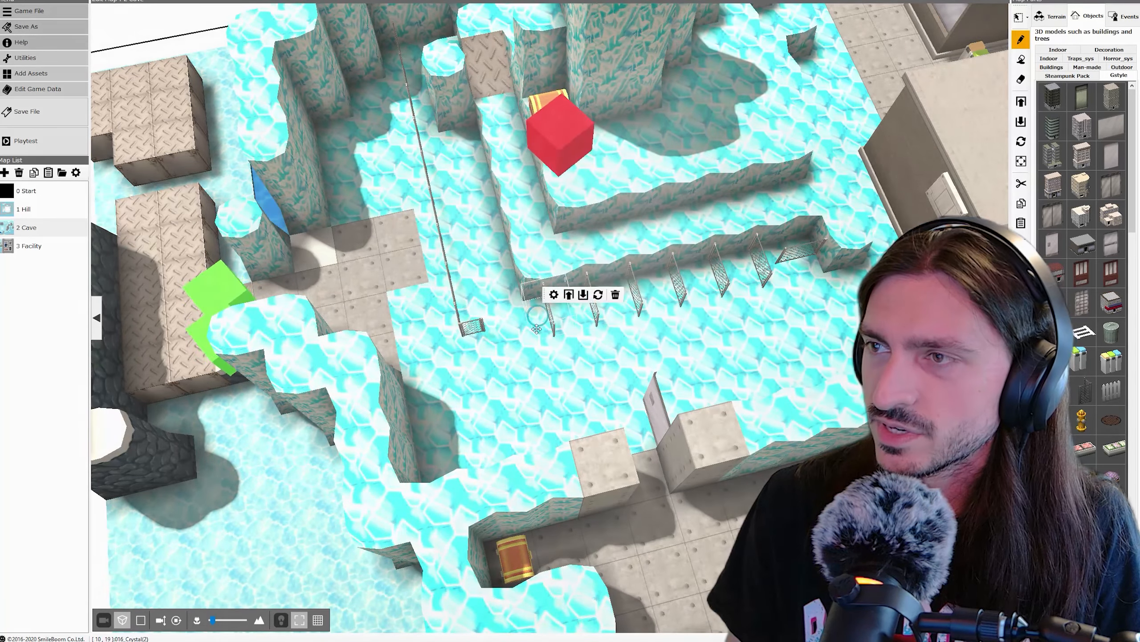
click(505, 324)
right_drag(507, 328, 763, 395)
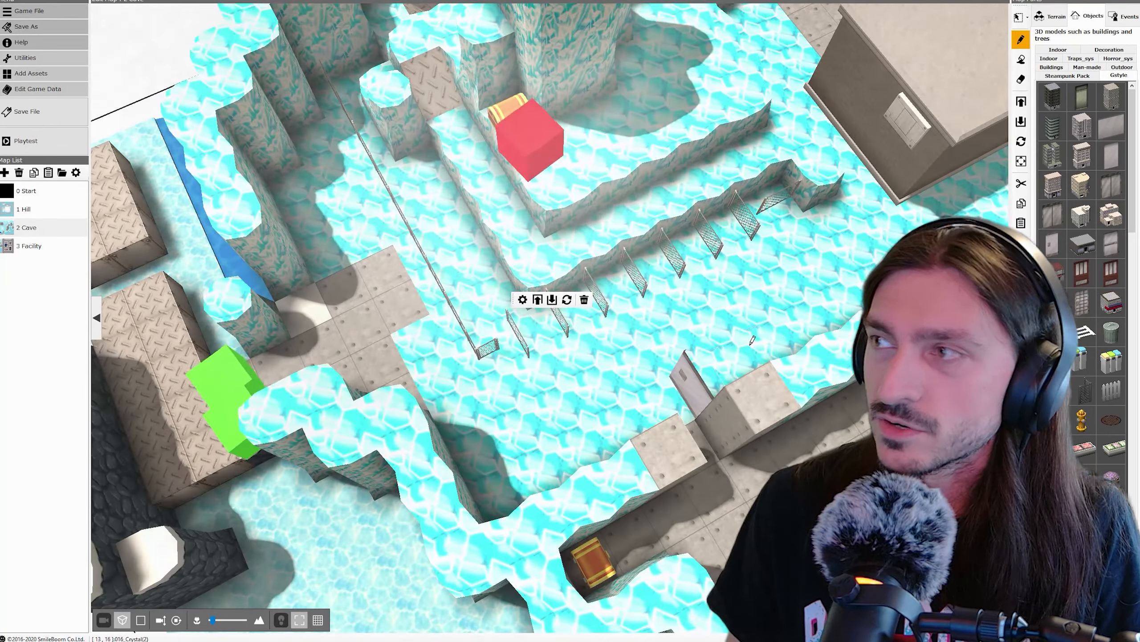
Step: Copy the item-locked door event from the concrete rooms and paste it into the narrow corridor beside the map's outer crystal wall
right_drag(835, 315, 715, 363)
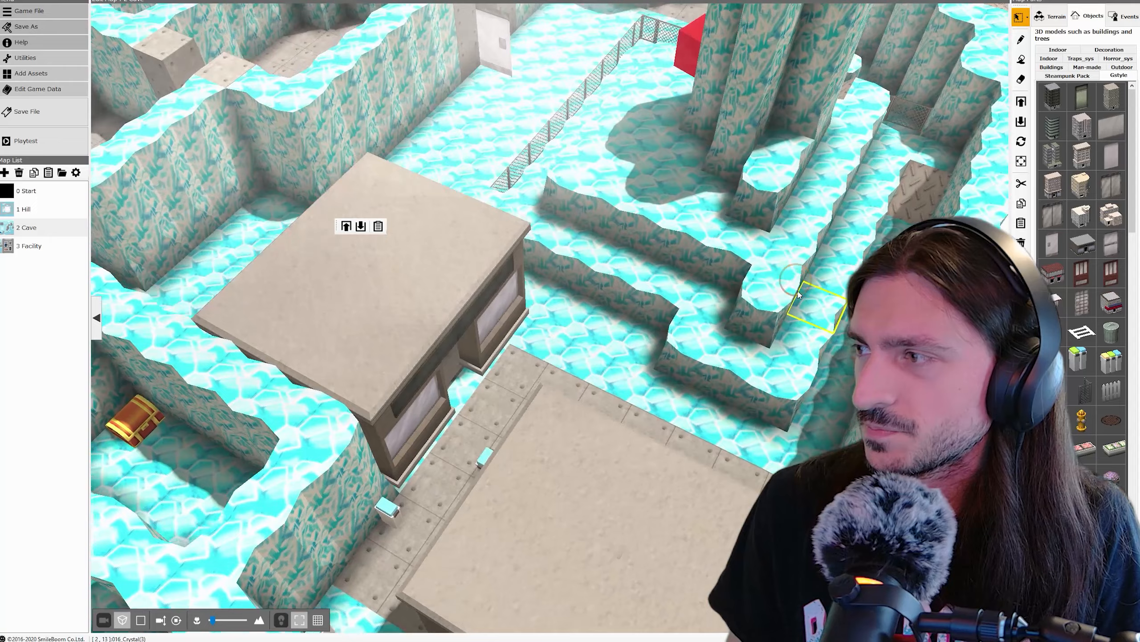
right_drag(809, 302, 799, 328)
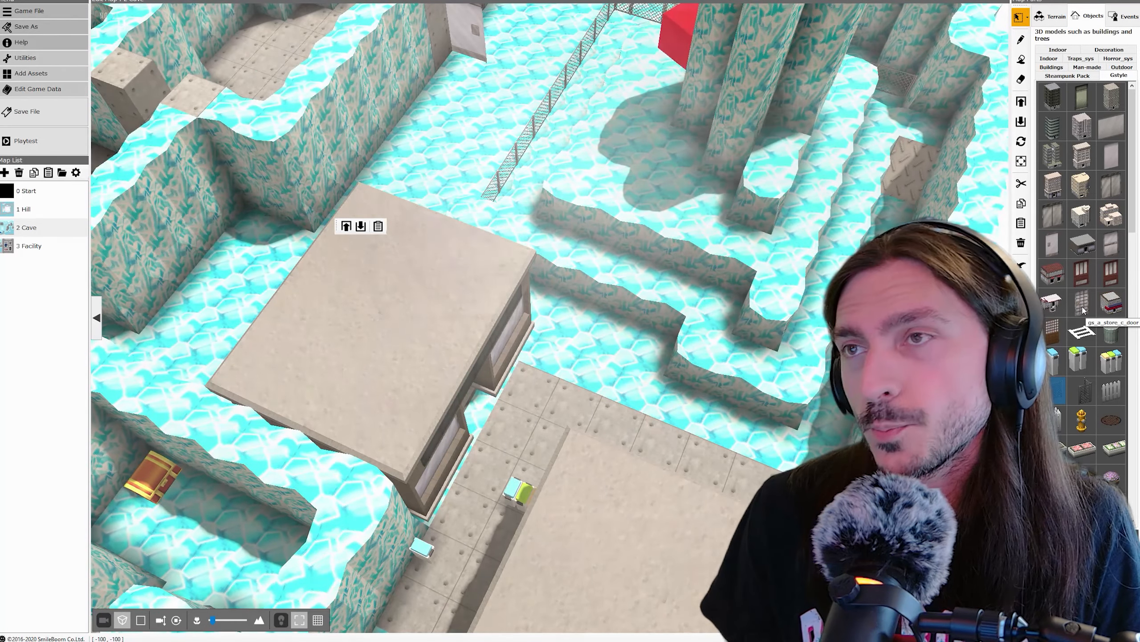
right_drag(622, 226, 670, 239)
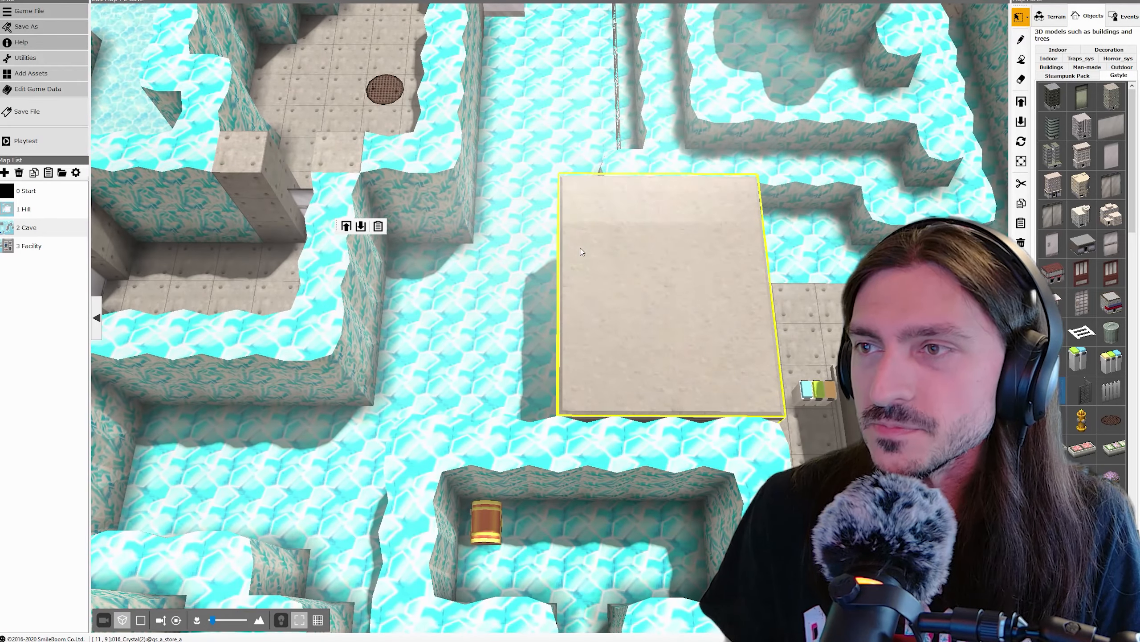
right_drag(526, 280, 541, 283)
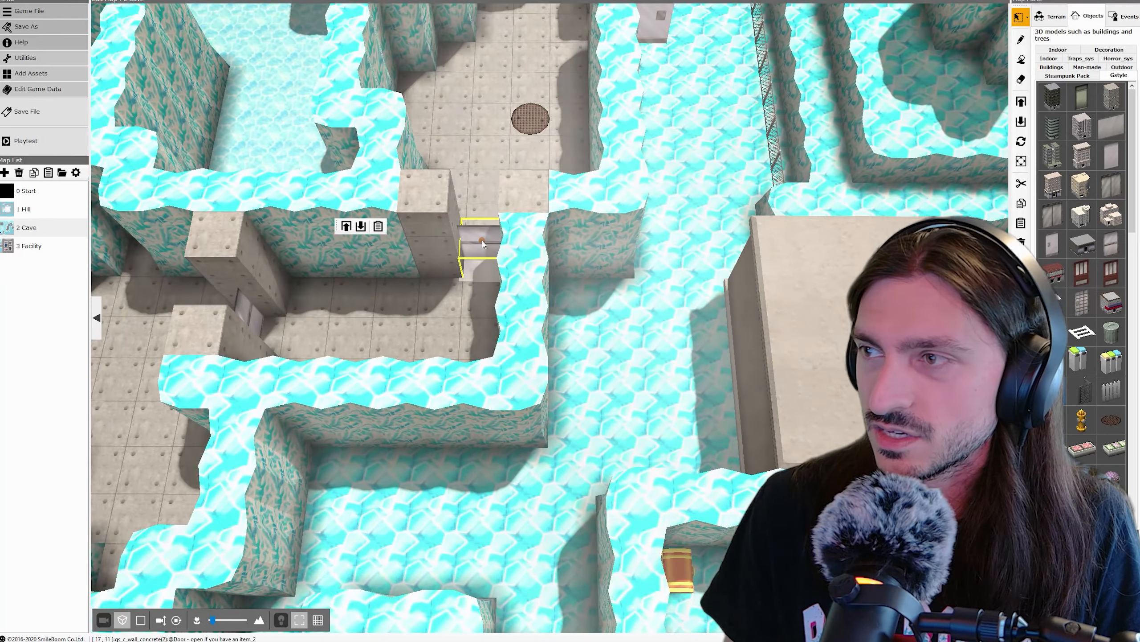
right_click(482, 241)
click(506, 299)
right_drag(836, 182, 804, 166)
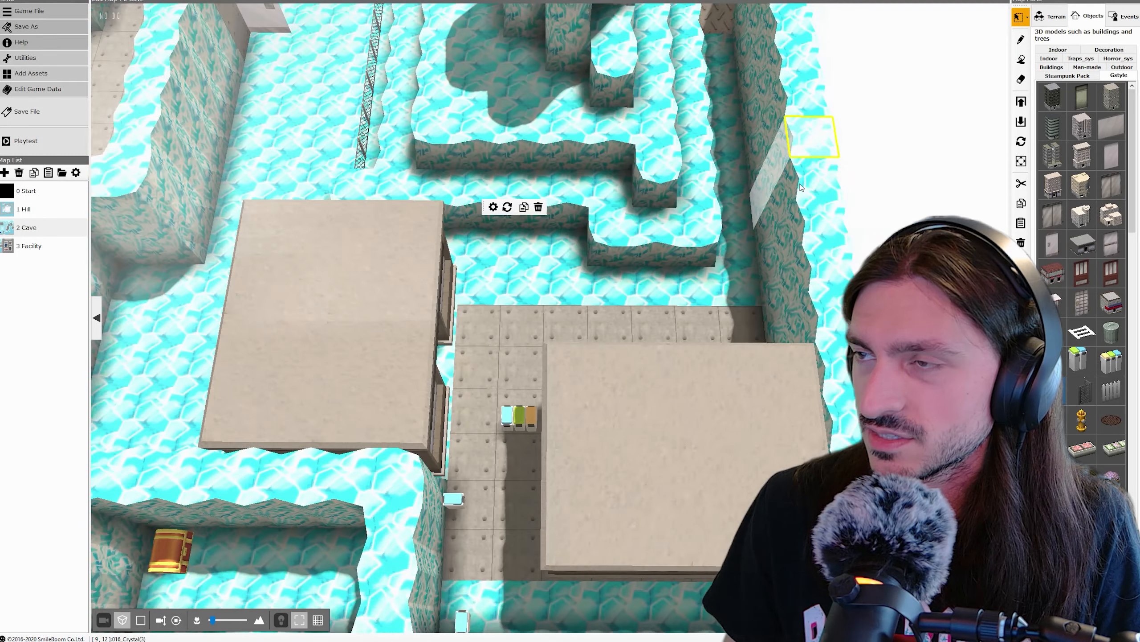
right_click(683, 184)
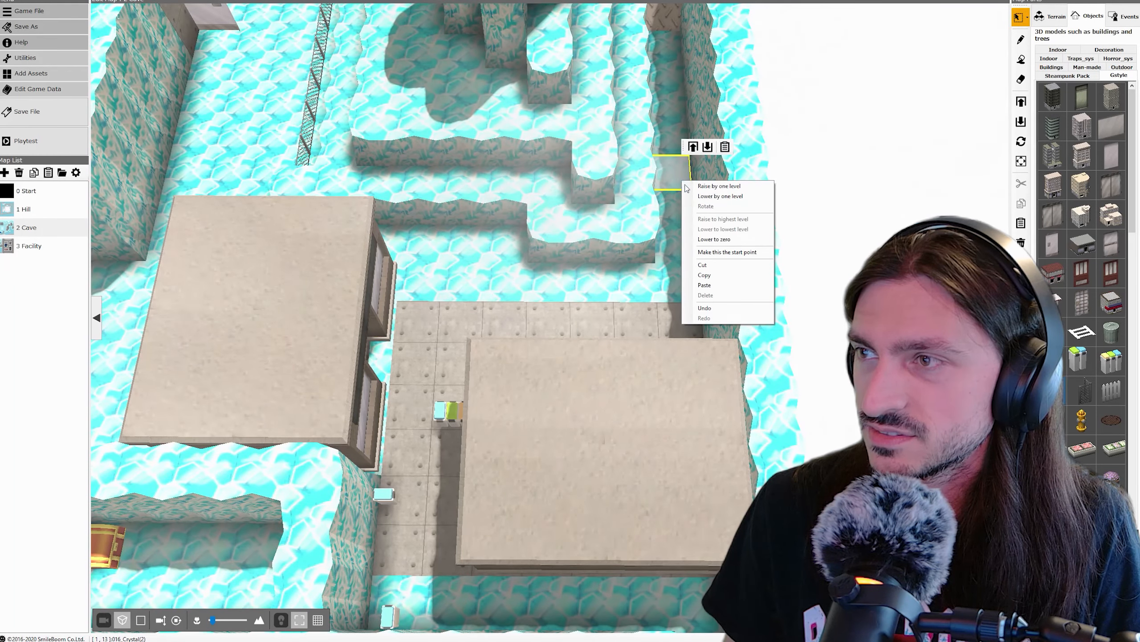
click(719, 285)
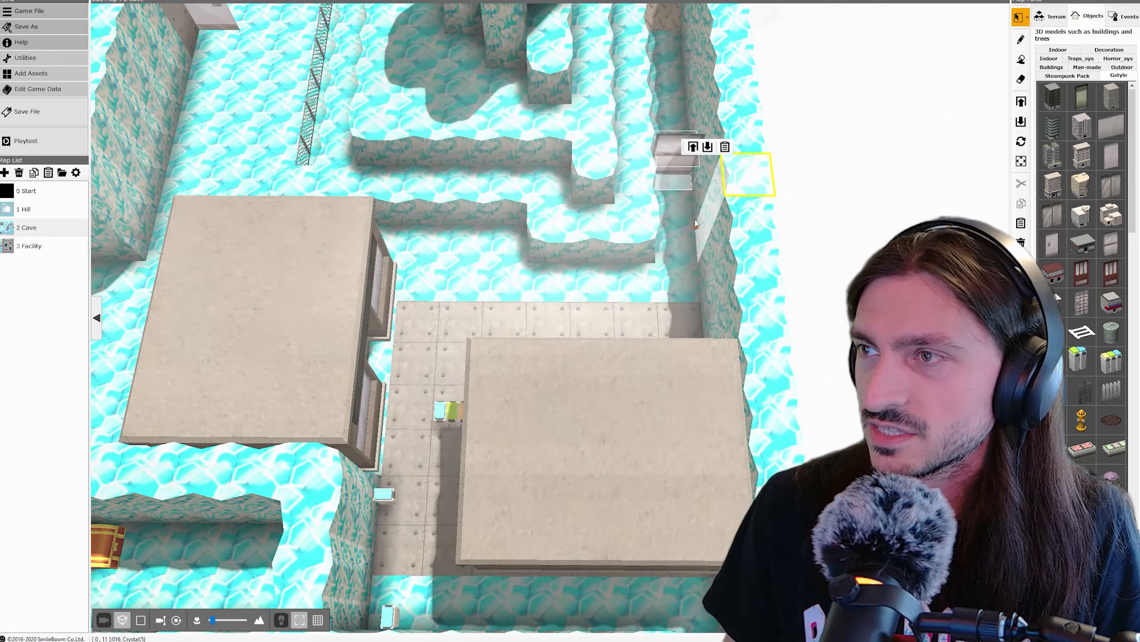
Step: Pick up the concrete wall terrain and paint it on the corridor floor around the pasted door and the adjoining ledge tile
middle_drag(736, 173, 743, 196)
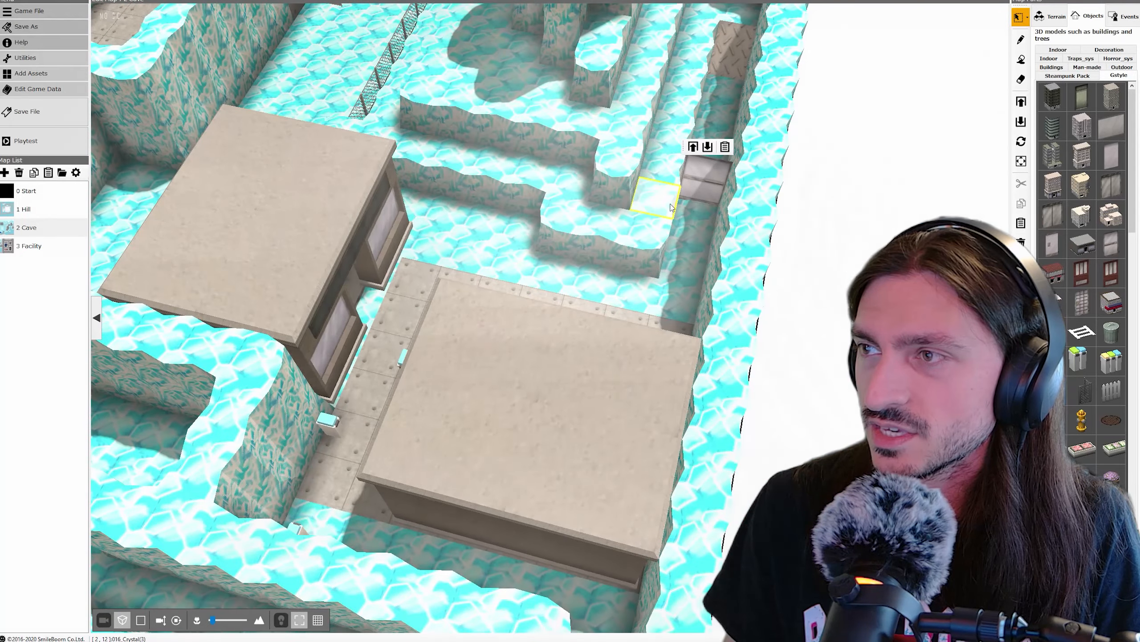
middle_drag(671, 196, 595, 348)
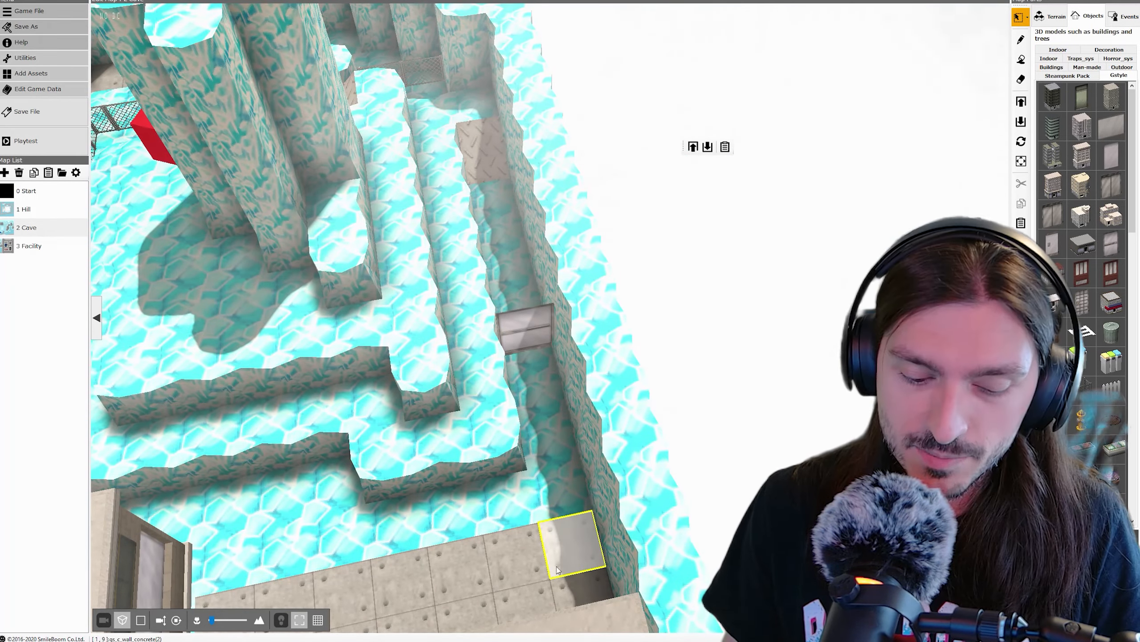
click(1021, 40)
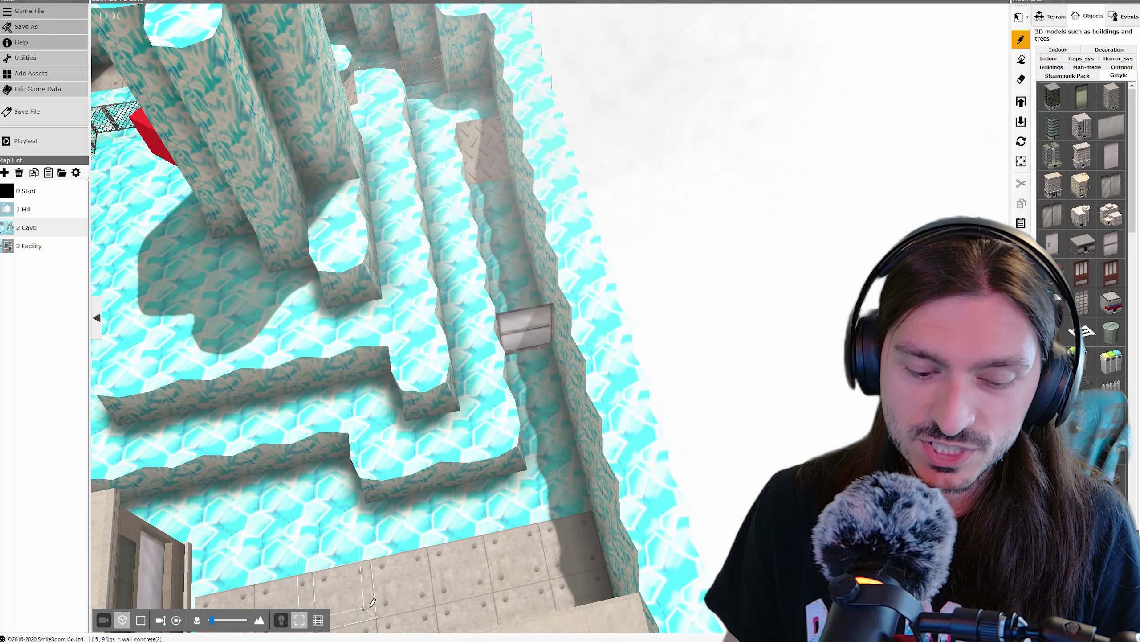
right_click(548, 571)
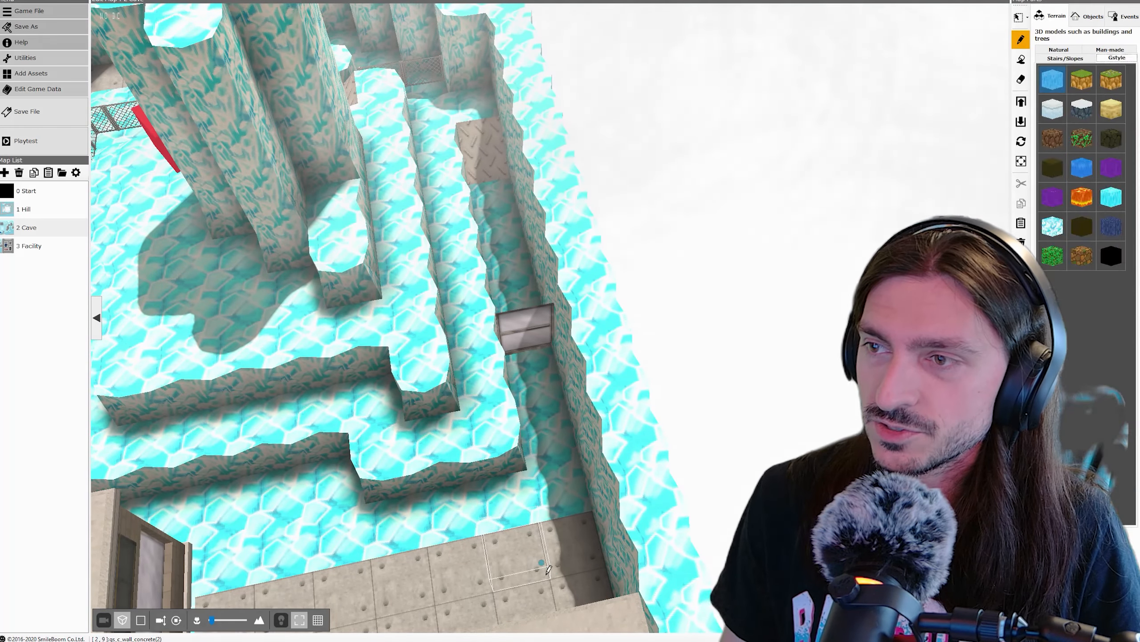
click(548, 353)
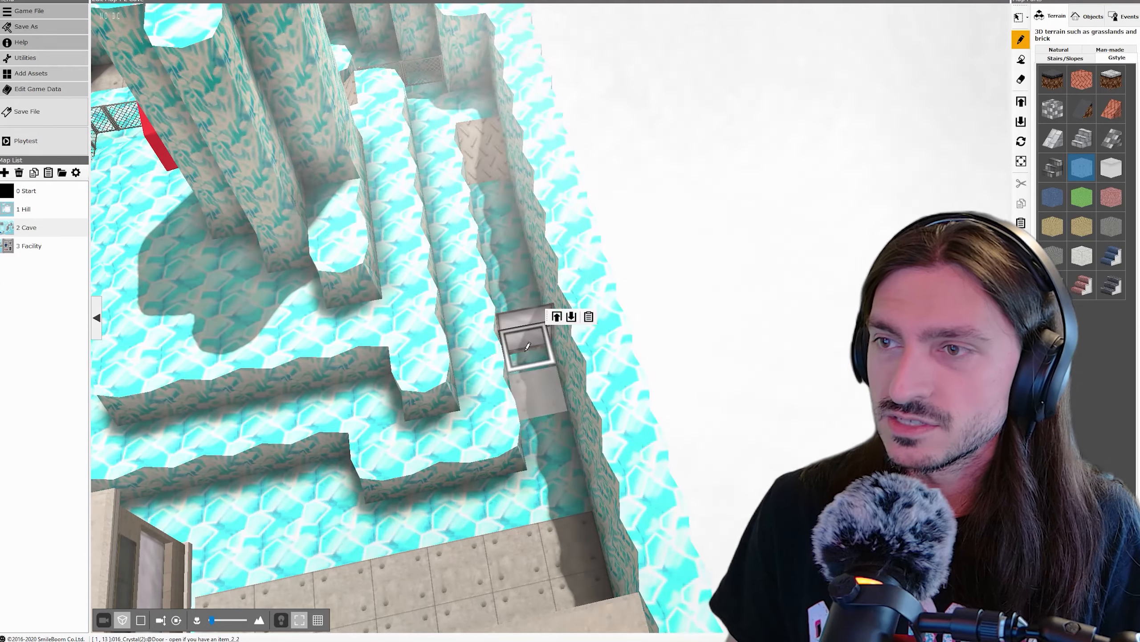
click(526, 351)
middle_drag(525, 351, 366, 403)
middle_drag(603, 216, 550, 341)
click(548, 345)
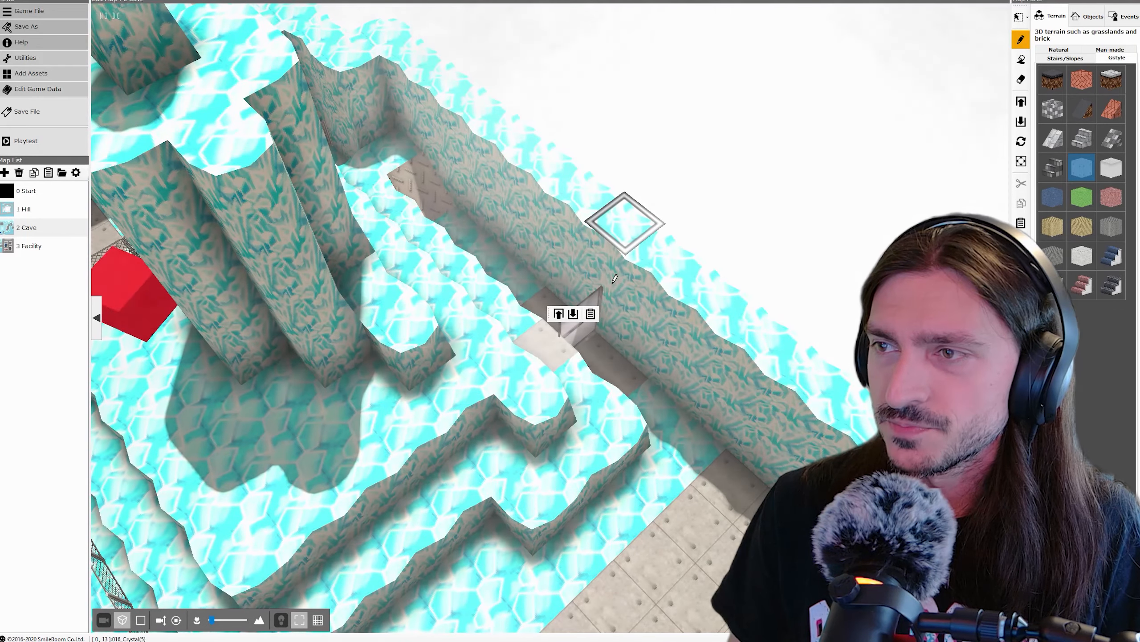
Step: Paint concrete over three outer wall blocks beside the door and over the ledge tiles on its inner side
click(624, 220)
middle_drag(587, 310, 530, 274)
click(458, 235)
middle_drag(741, 186, 536, 427)
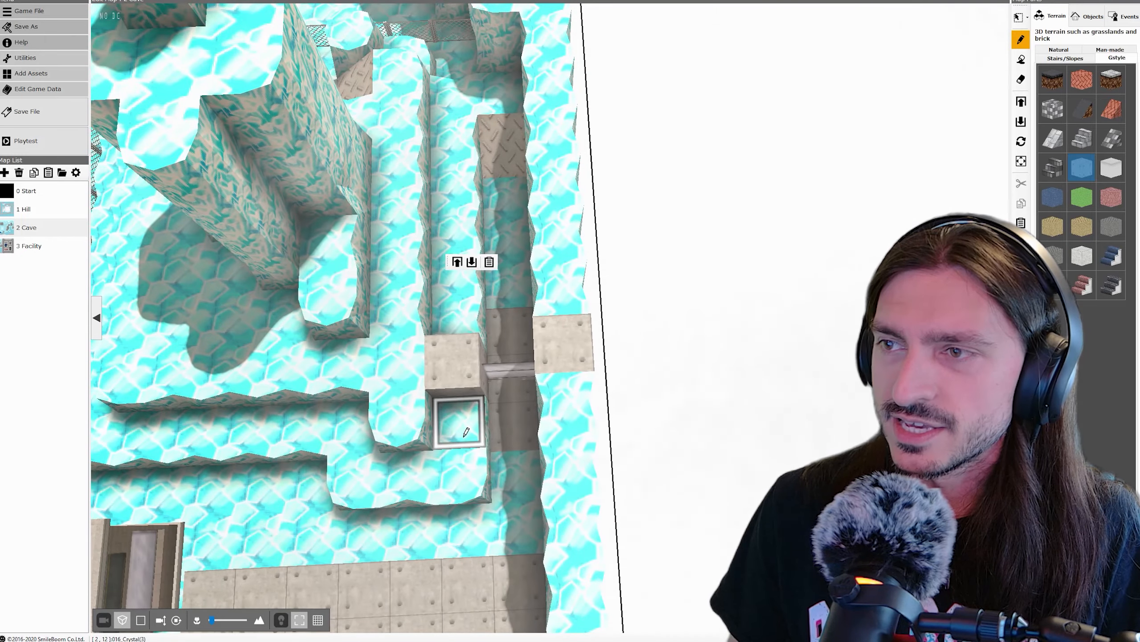
click(466, 327)
click(565, 300)
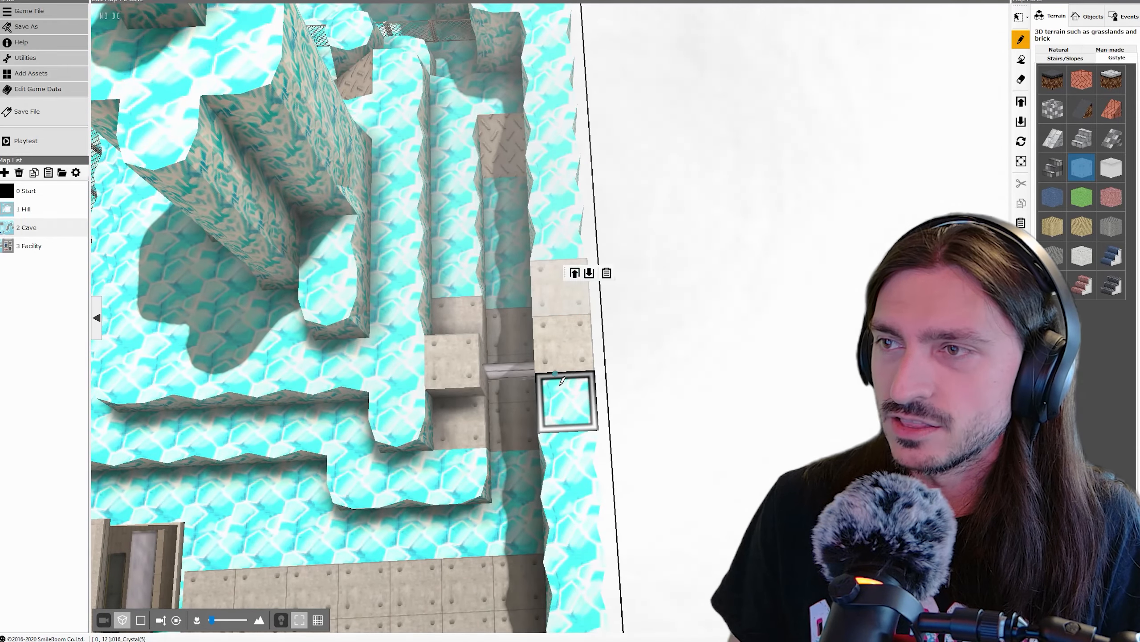
click(561, 381)
mouse_move(614, 304)
middle_down()
mouse_move(637, 255)
mouse_move(620, 266)
mouse_move(501, 253)
middle_up()
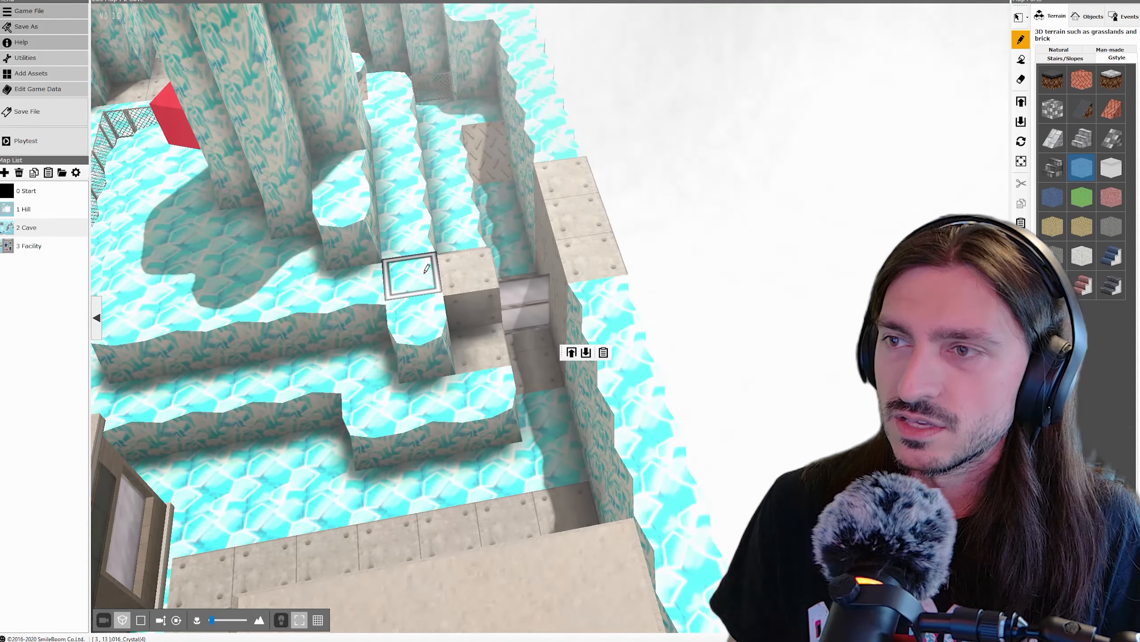
Step: Place MetalWall slopes on both sides of the concrete block next to the corridor door
middle_drag(423, 260, 424, 357)
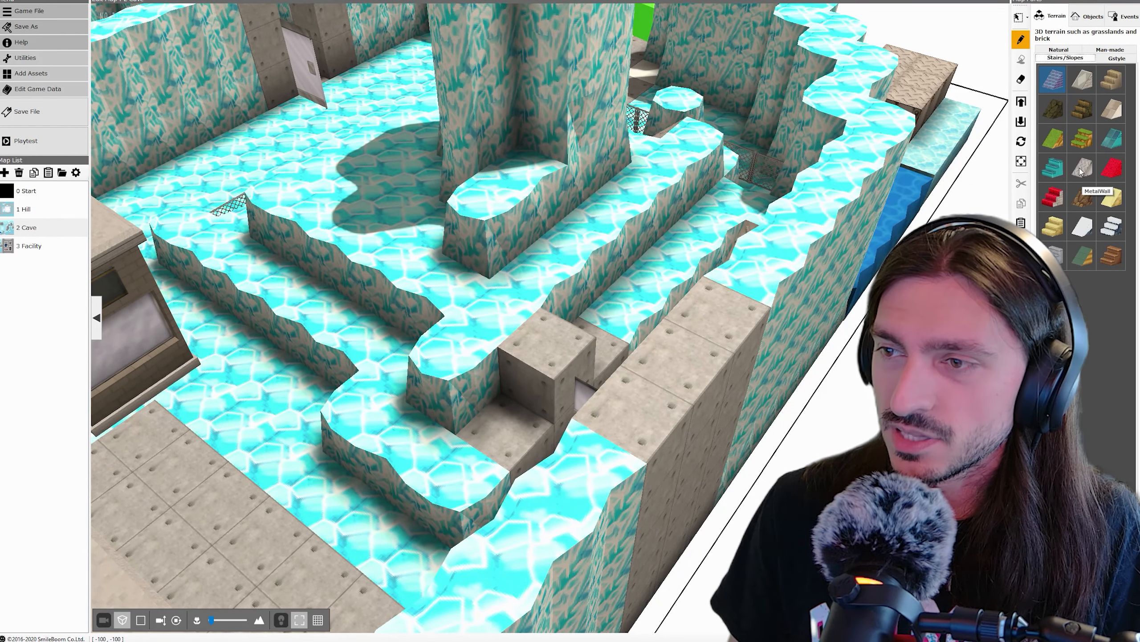
middle_drag(516, 403, 422, 211)
middle_drag(440, 265, 648, 255)
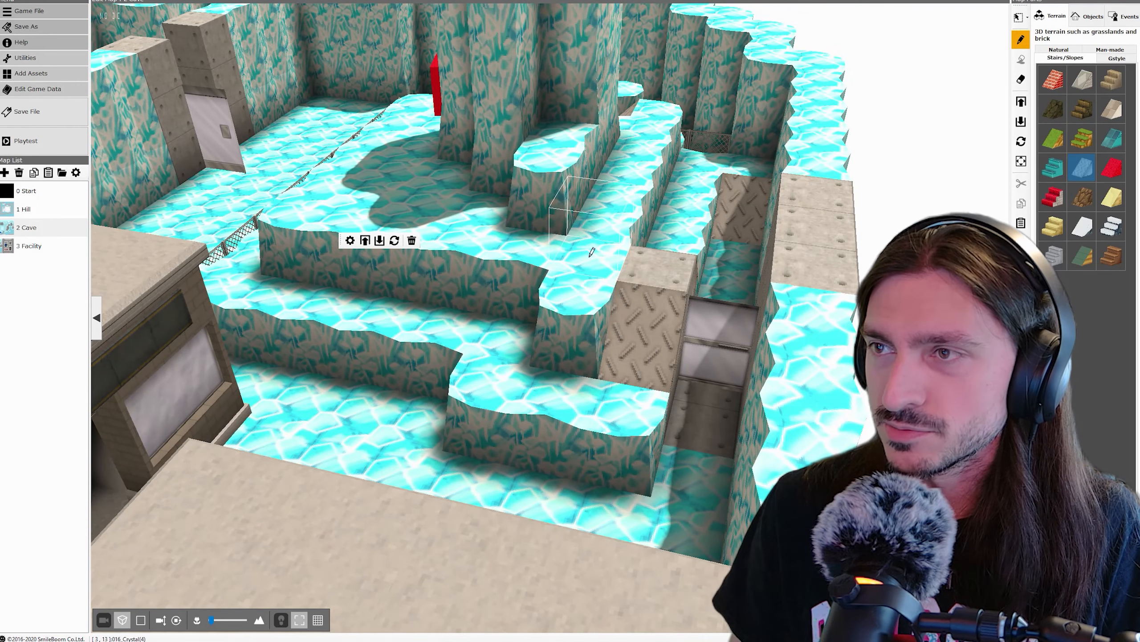
Step: Try to raise the crystal ledge tiles beside the metal slopes, and undo the height changes
middle_drag(575, 237, 595, 356)
click(1019, 17)
click(568, 396)
click(1021, 122)
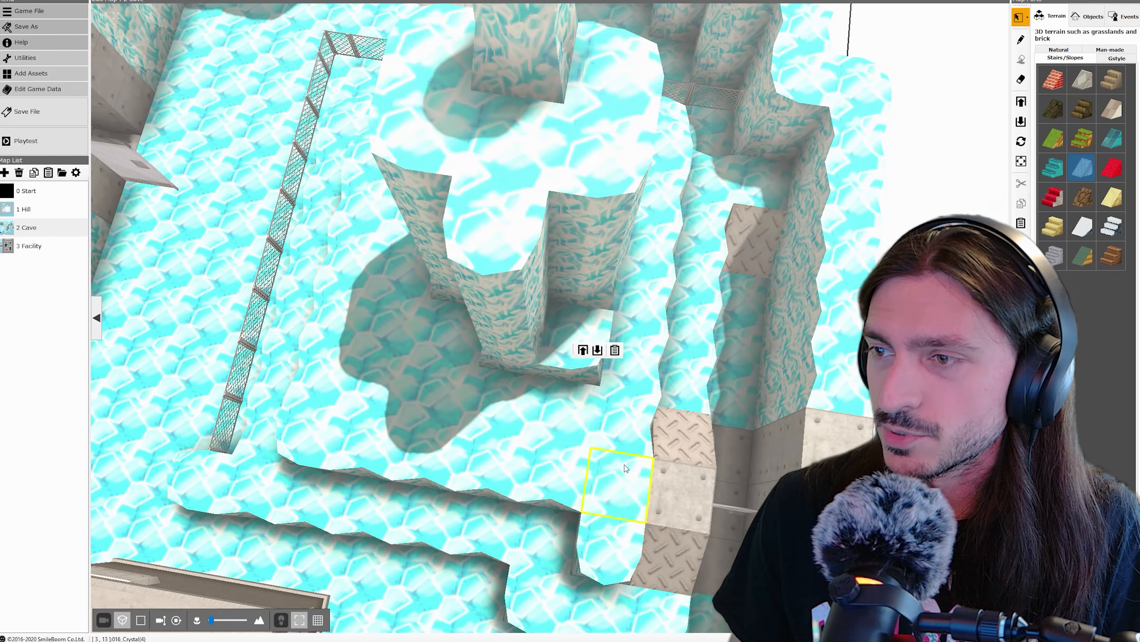
click(627, 468)
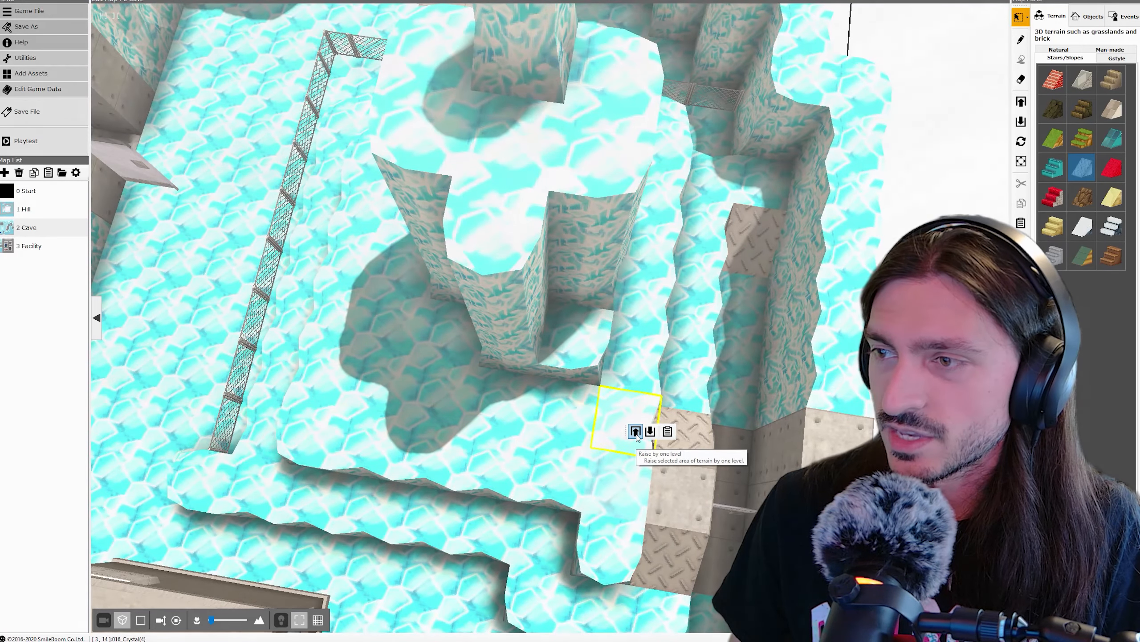
middle_drag(637, 366, 594, 332)
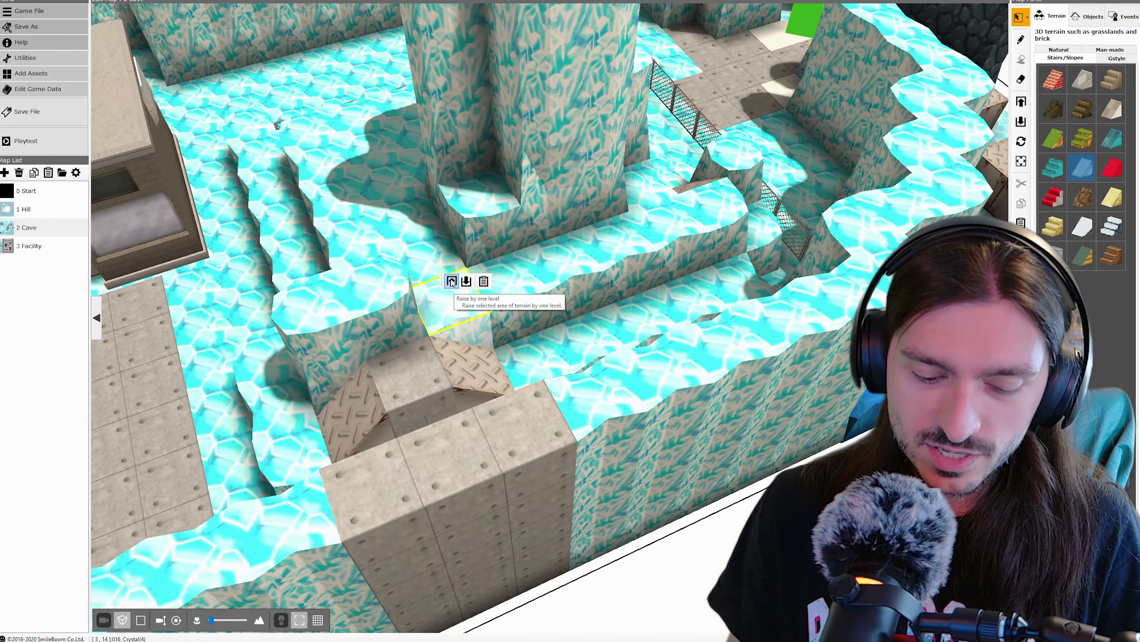
key(ctrl+z)
key(ctrl+z)
key(ctrl+z)
key(ctrl+z)
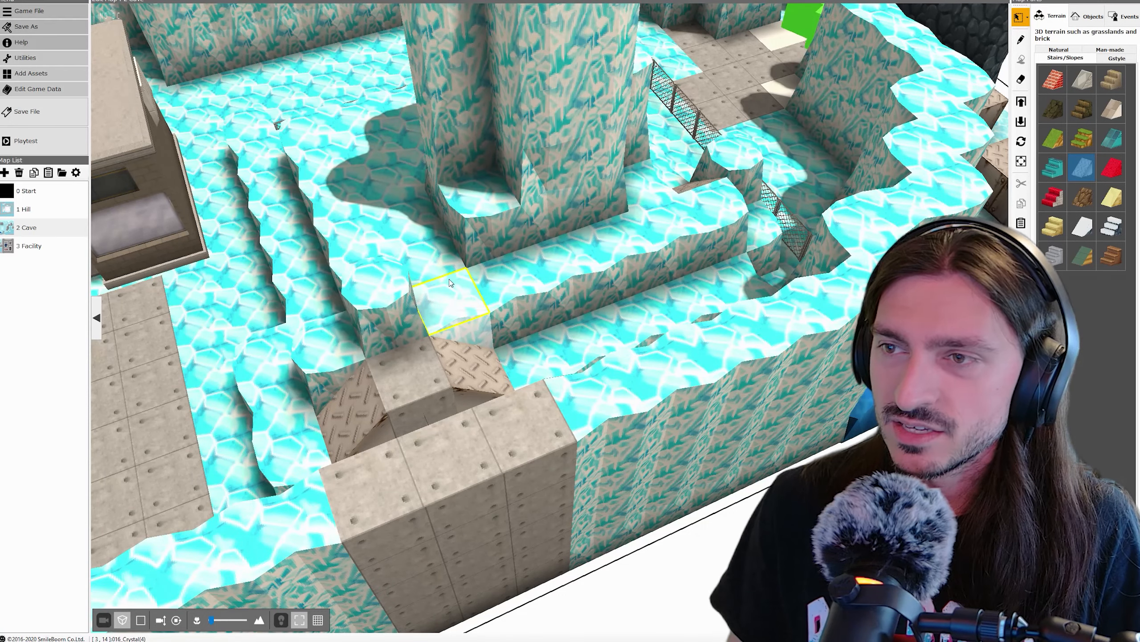
Step: Select the area of the central crystal terrace around the pillars and raise its terrain to level 5
middle_drag(457, 280, 600, 332)
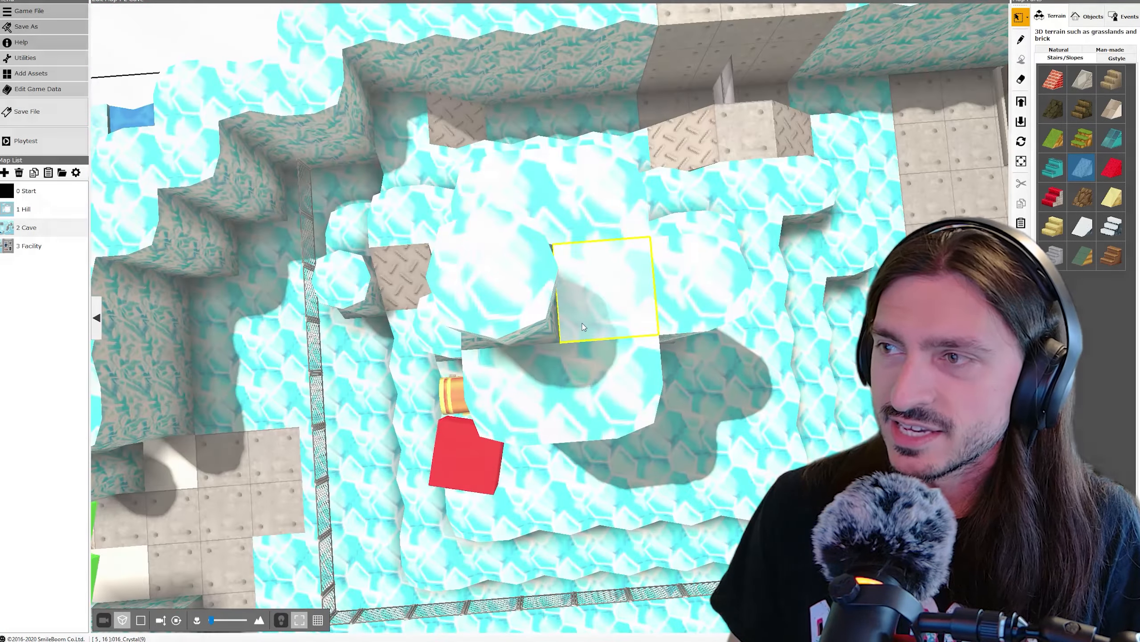
scroll(597, 328, down, 4)
drag(461, 257, 711, 419)
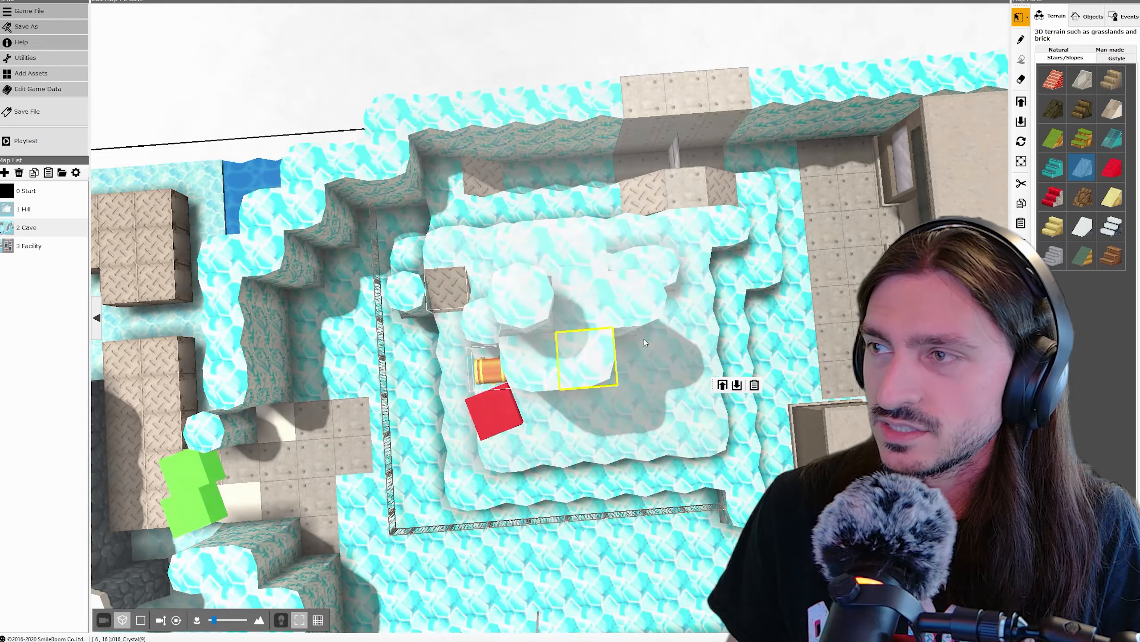
click(722, 385)
click(722, 385)
middle_drag(689, 355, 703, 277)
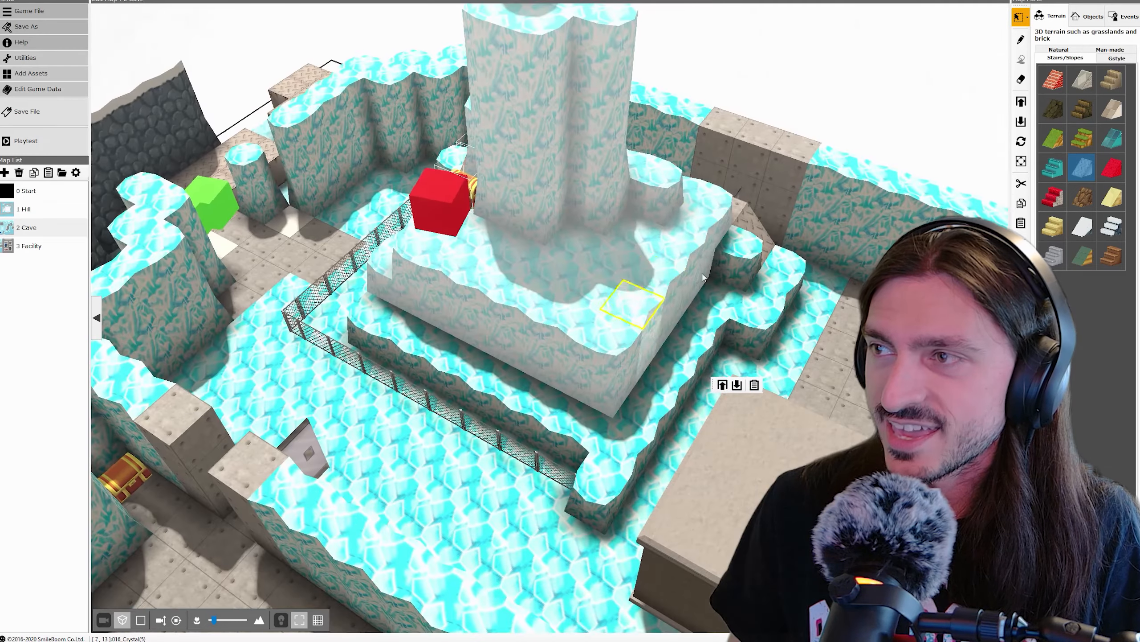
Step: Raise the crystal tile near the corridor door's slope and the ledge corner tile inside the fence, the latter to level 4
click(752, 245)
click(765, 212)
middle_drag(477, 247, 517, 216)
click(509, 346)
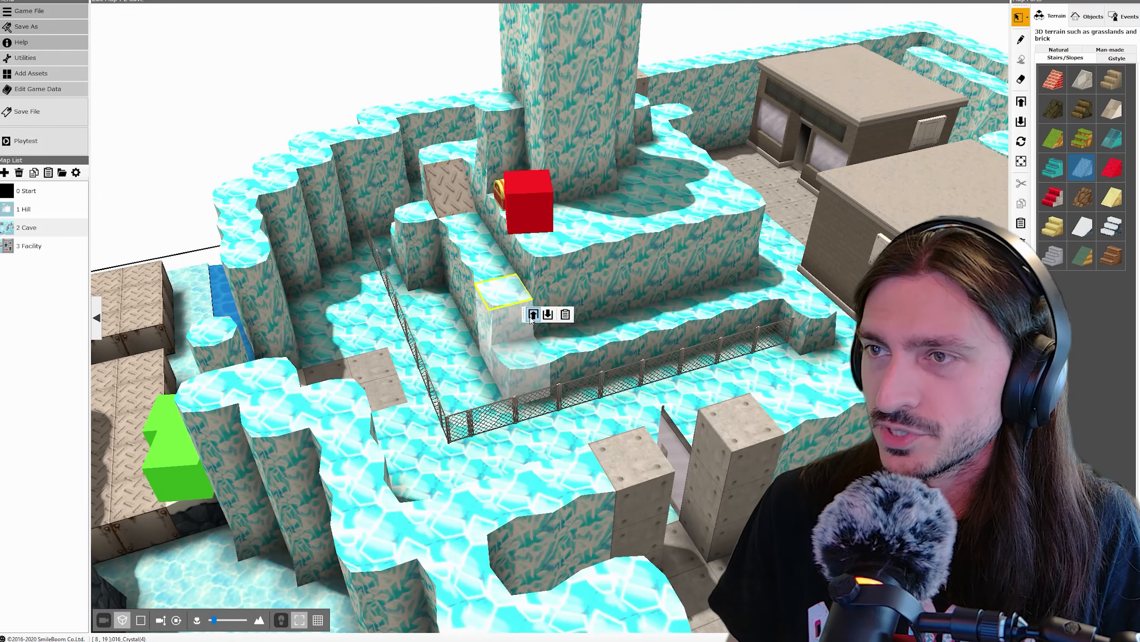
Step: Place a metal slope from the lower ledge up to the raised ledge corner inside the fence
middle_drag(642, 291, 627, 282)
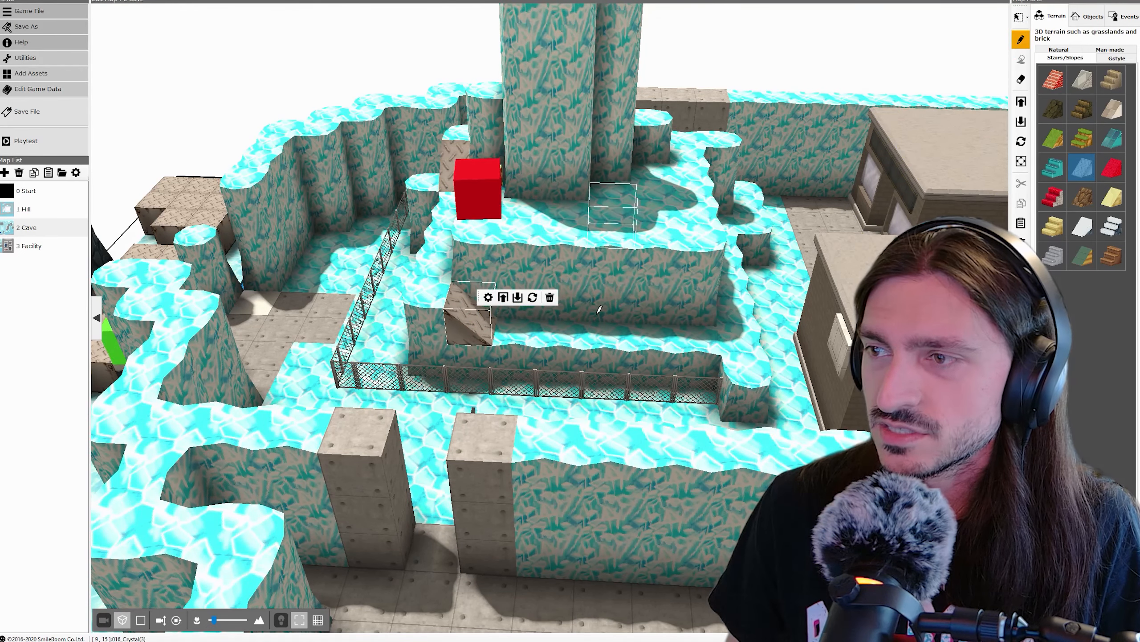
middle_drag(599, 309, 525, 312)
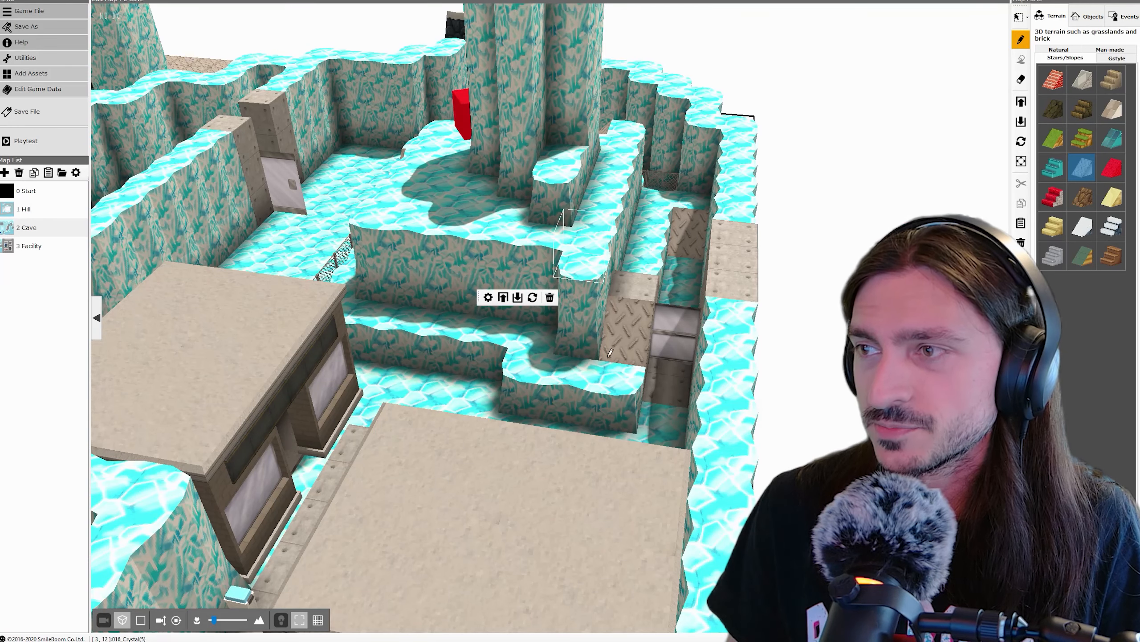
middle_drag(677, 337, 584, 356)
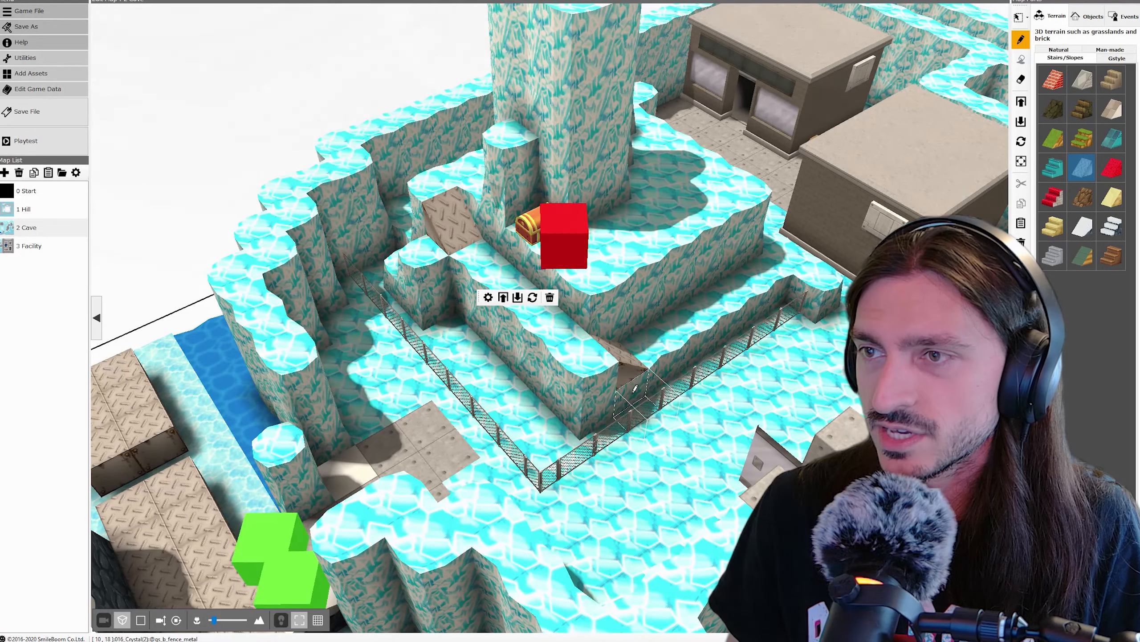
middle_drag(568, 293, 574, 340)
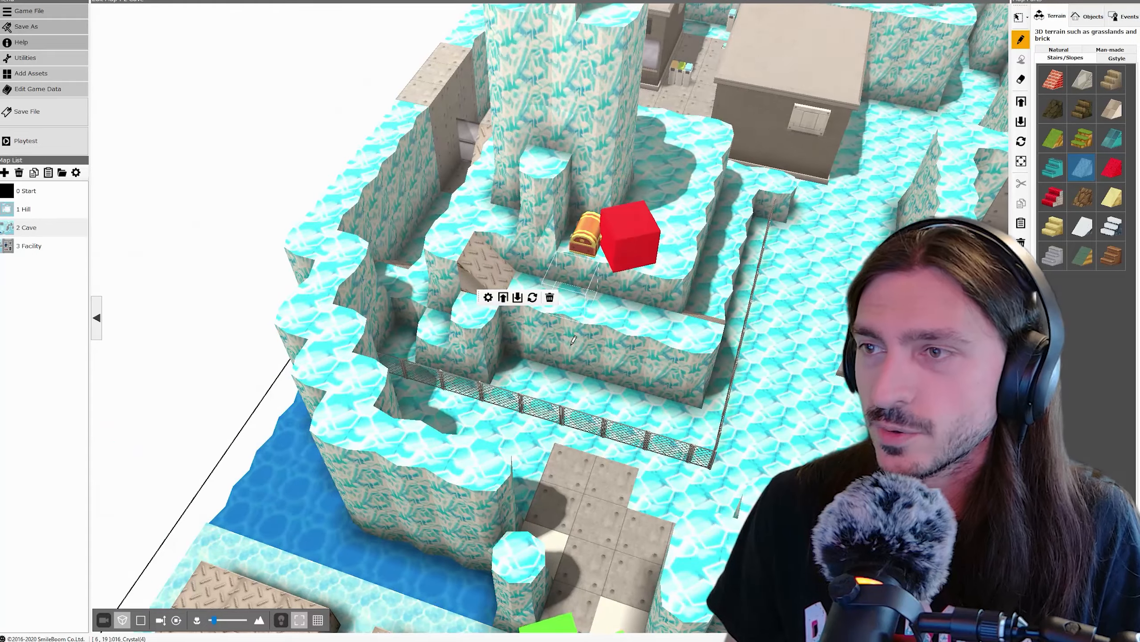
mouse_move(495, 253)
middle_down()
mouse_move(620, 273)
mouse_move(686, 255)
middle_up()
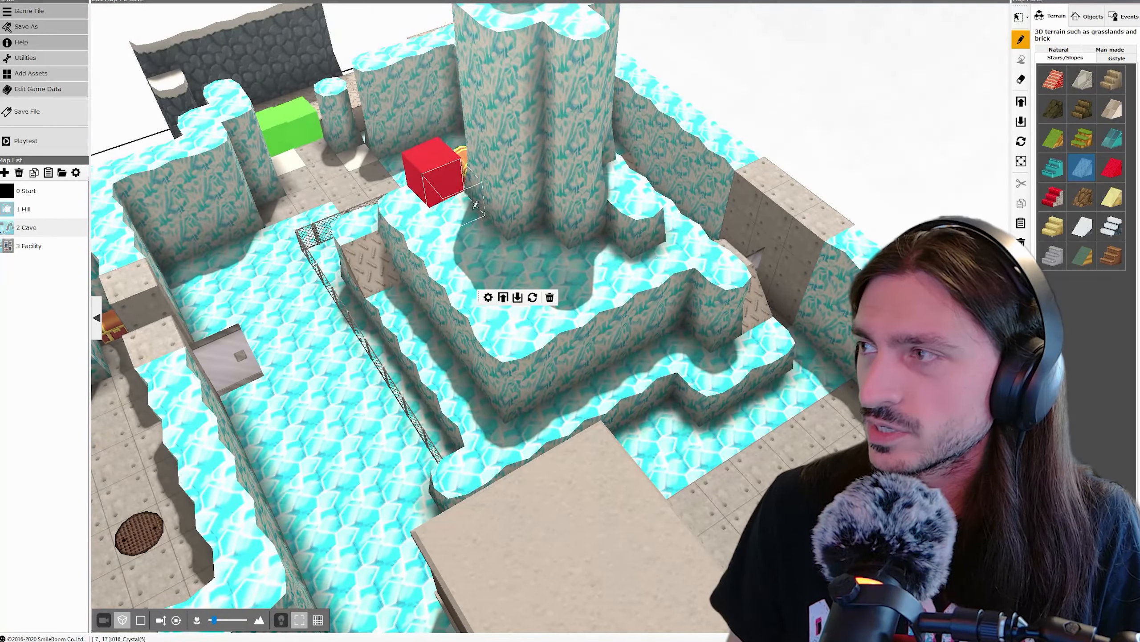
middle_drag(426, 173, 612, 285)
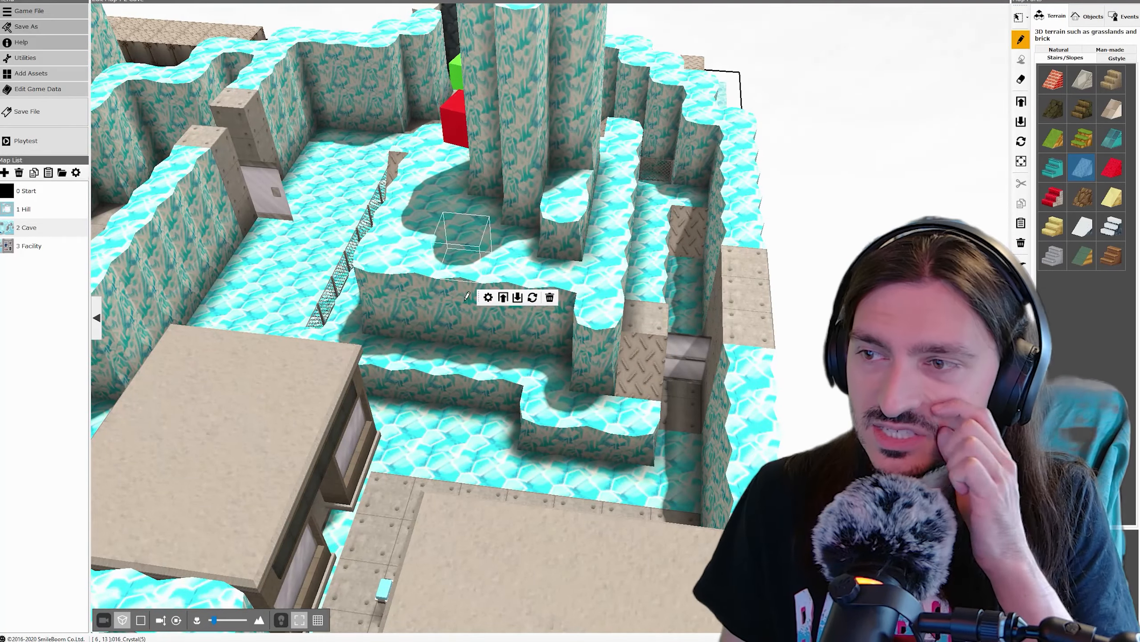
middle_drag(467, 297, 482, 411)
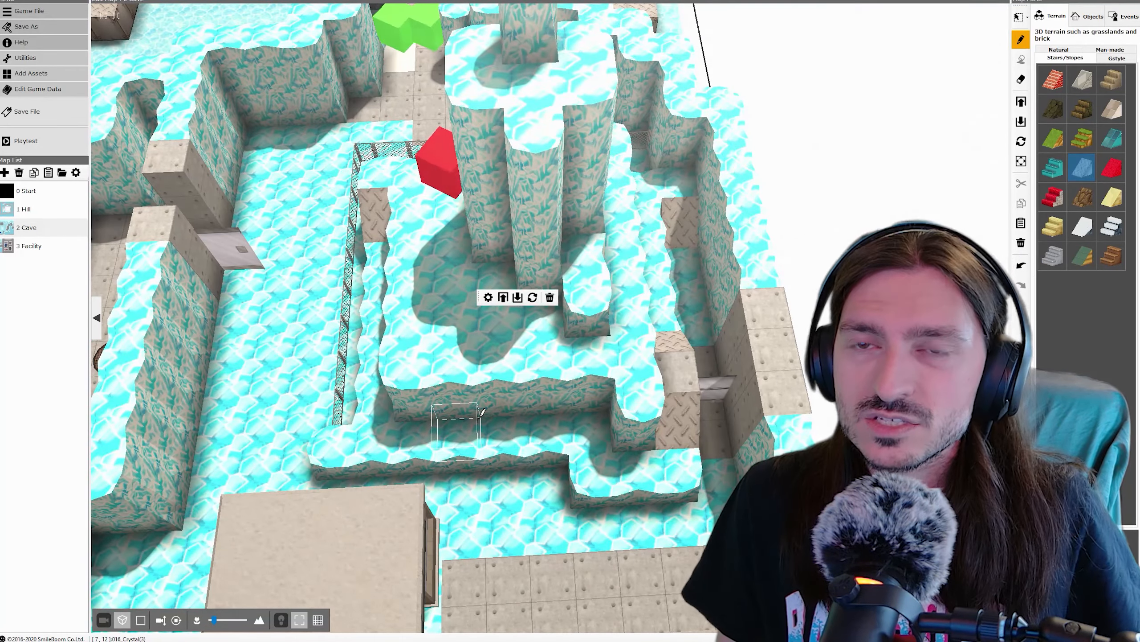
Step: Copy the pushable pot event on the upper snow terrace of the Hill map
click(24, 214)
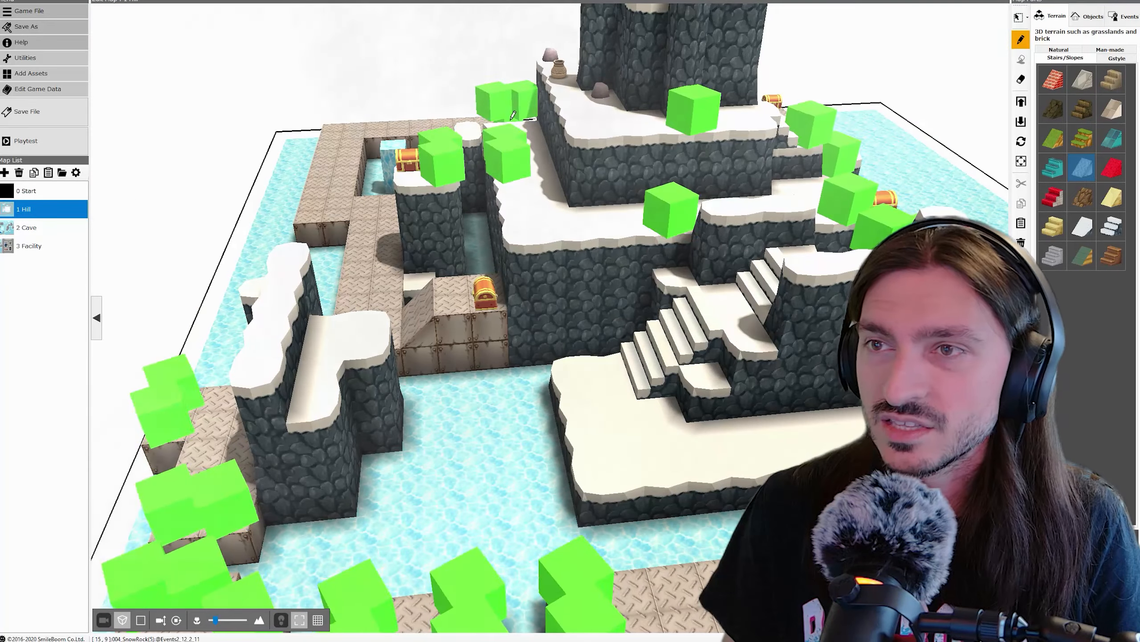
middle_drag(513, 115, 645, 248)
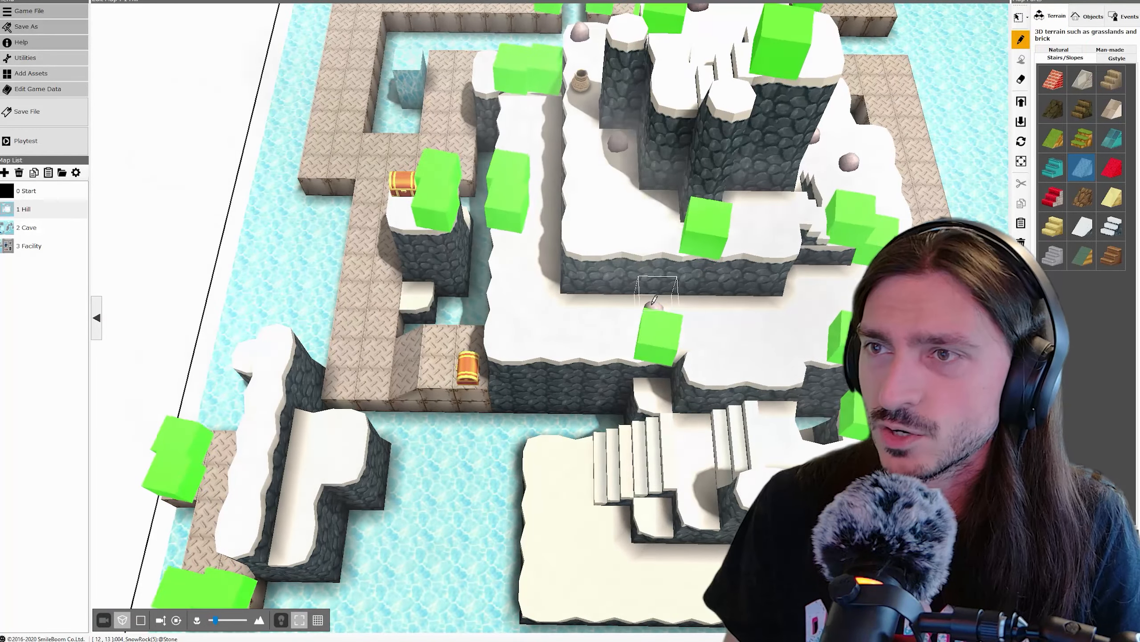
middle_drag(552, 179, 625, 180)
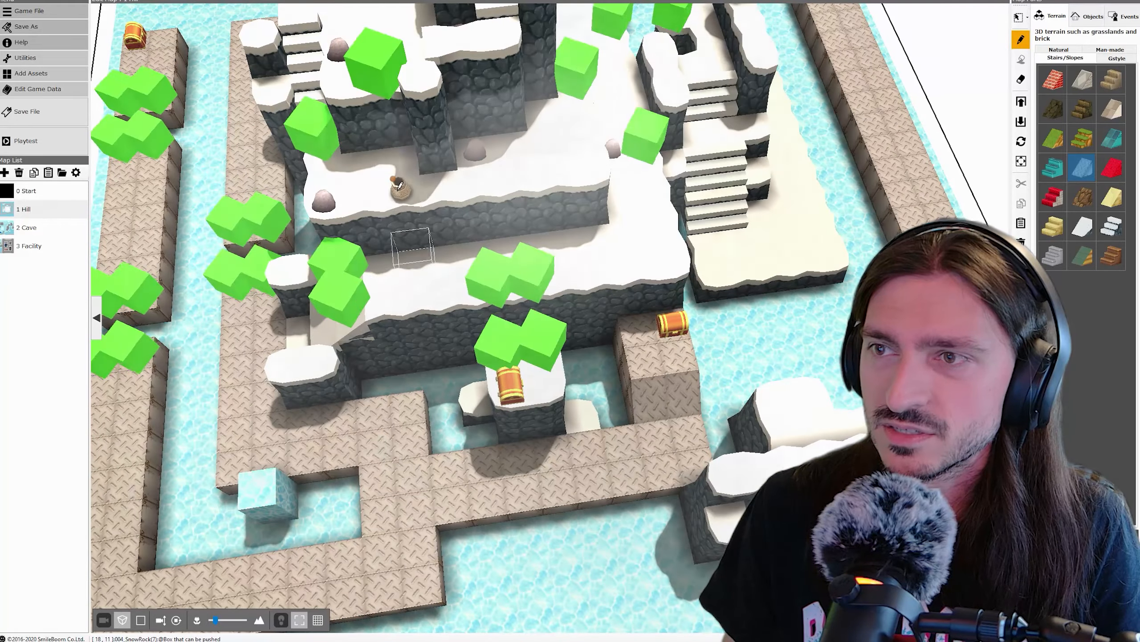
right_click(399, 189)
right_click(399, 189)
click(424, 246)
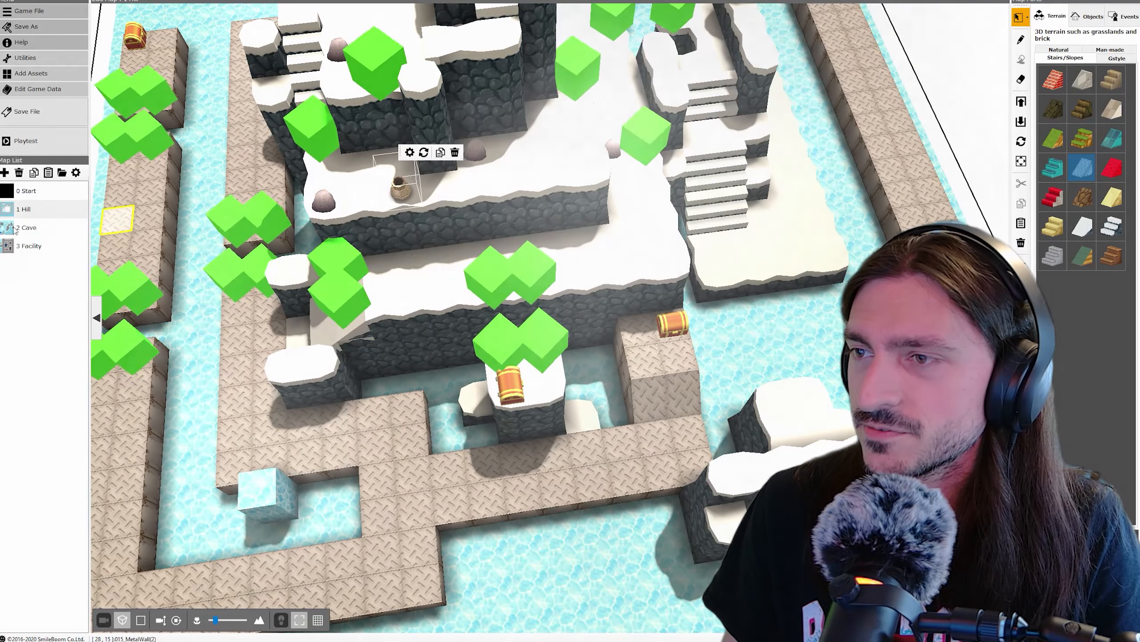
Step: Paste two pushable pots onto the Cave map's raised crystal terrace, one on each side of the low block beside the pillars
click(26, 230)
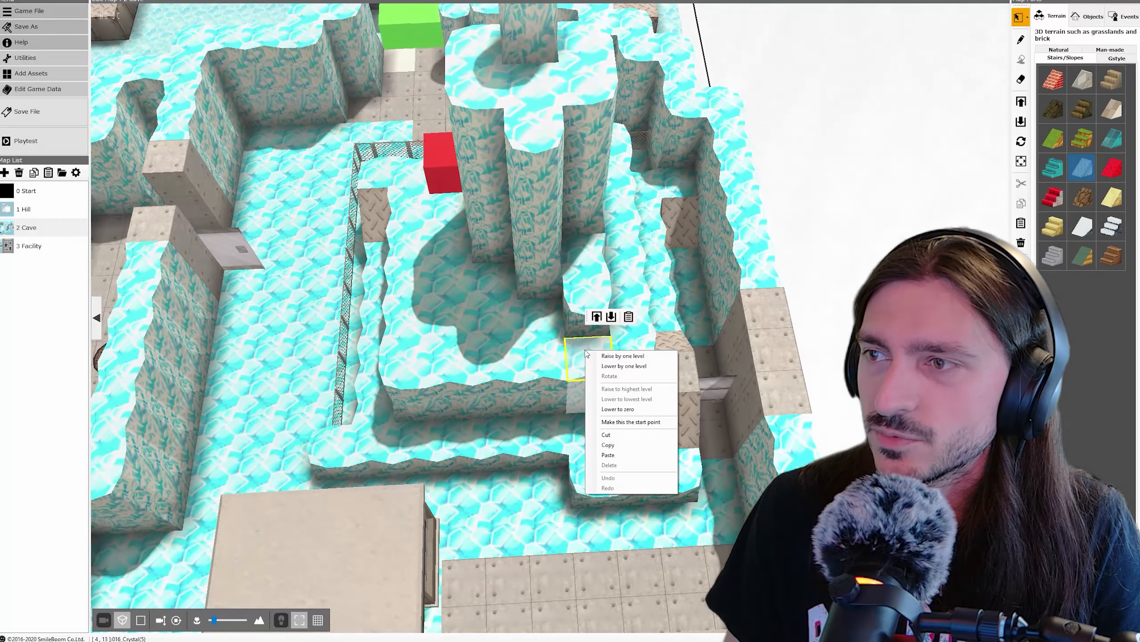
right_drag(529, 343, 390, 340)
middle_drag(449, 350, 780, 325)
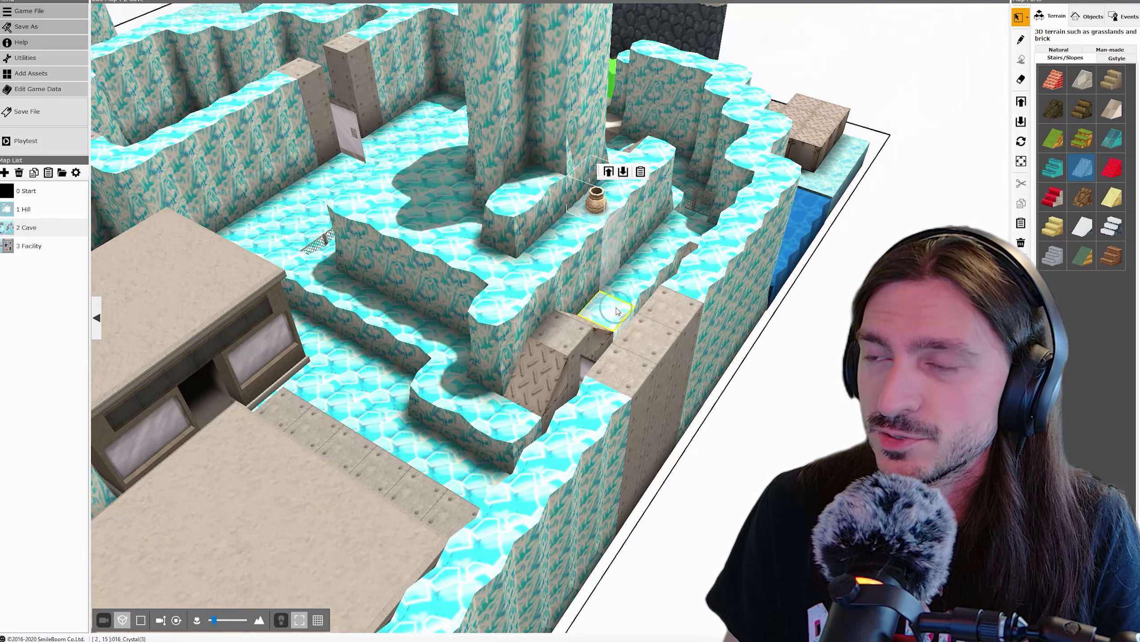
middle_drag(541, 260, 616, 209)
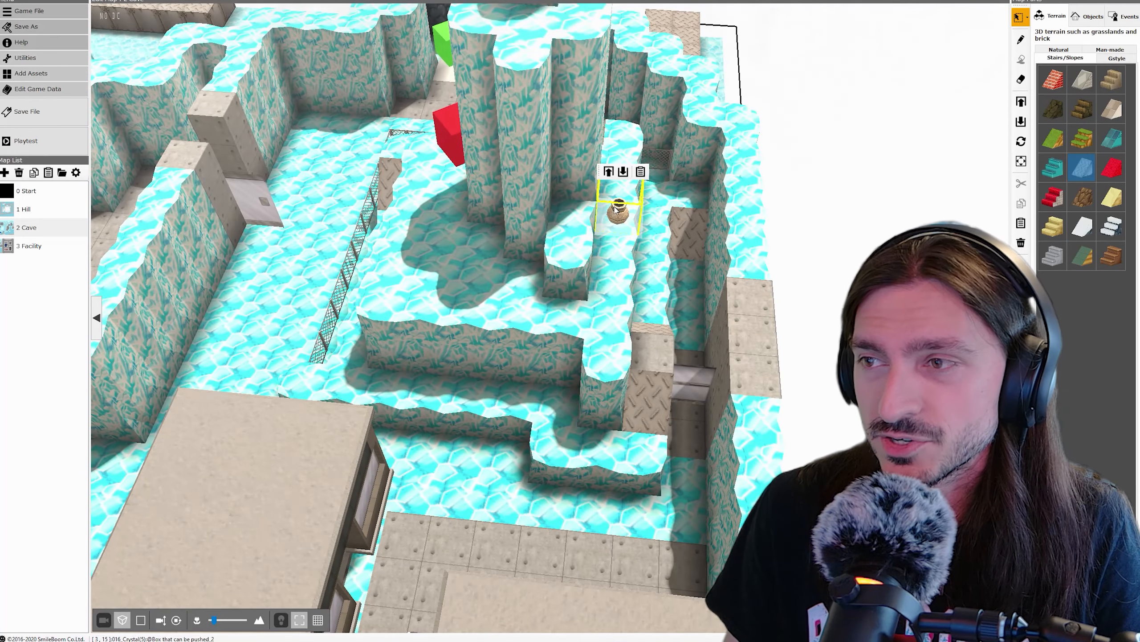
right_click(570, 316)
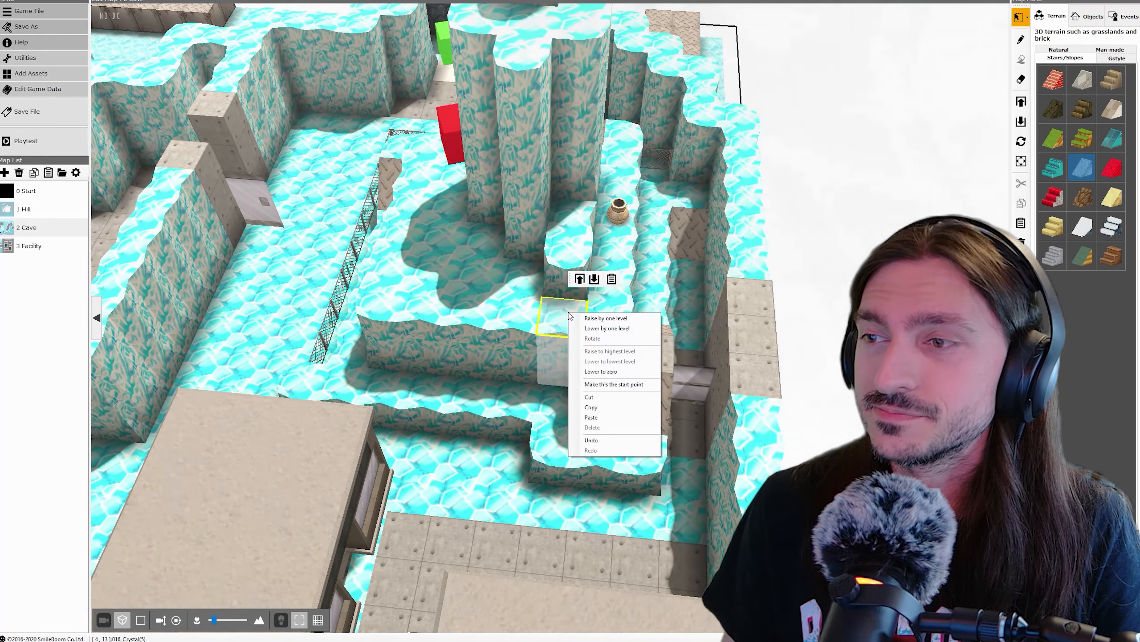
click(597, 418)
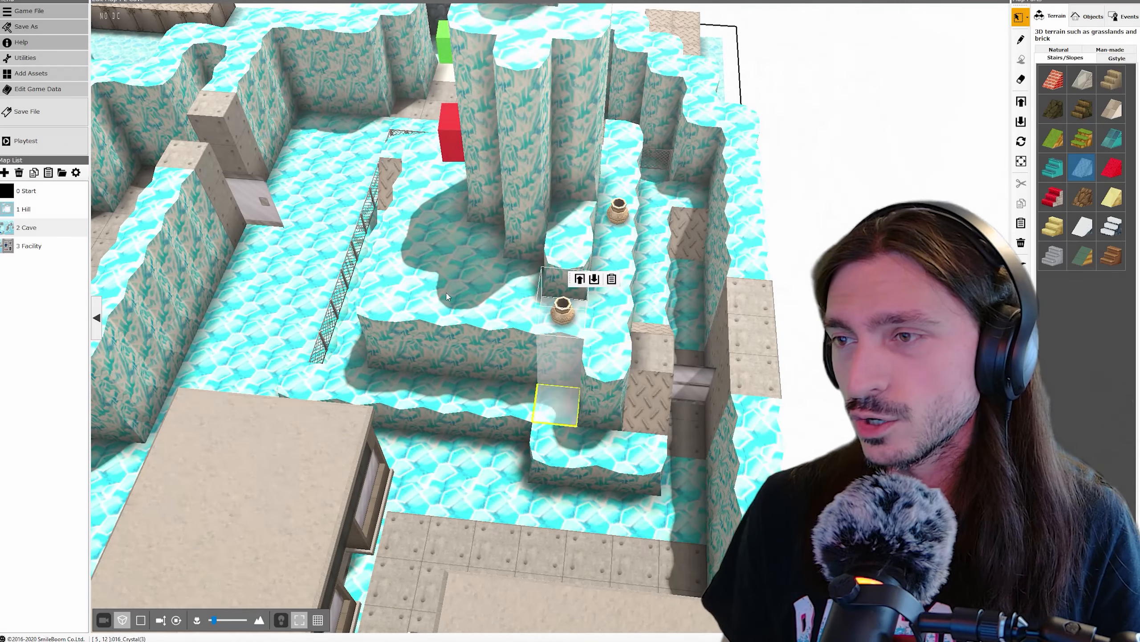
middle_drag(445, 270, 510, 335)
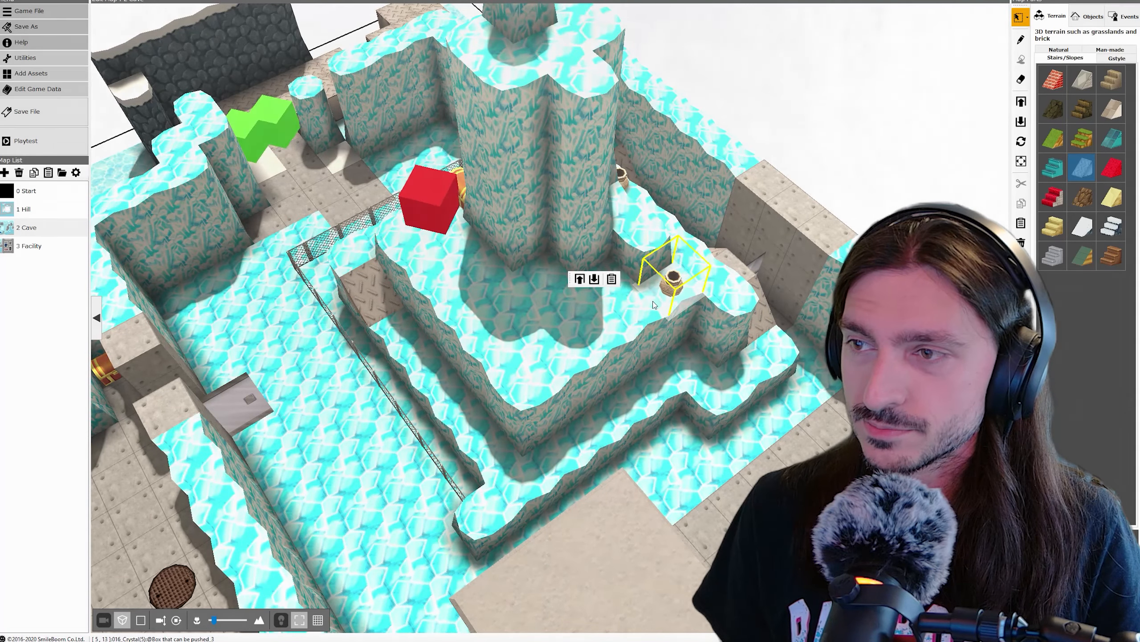
Step: Raise the single crystal tile on the central terrace's front edge, three tiles from the nearer pot
middle_drag(653, 304, 478, 409)
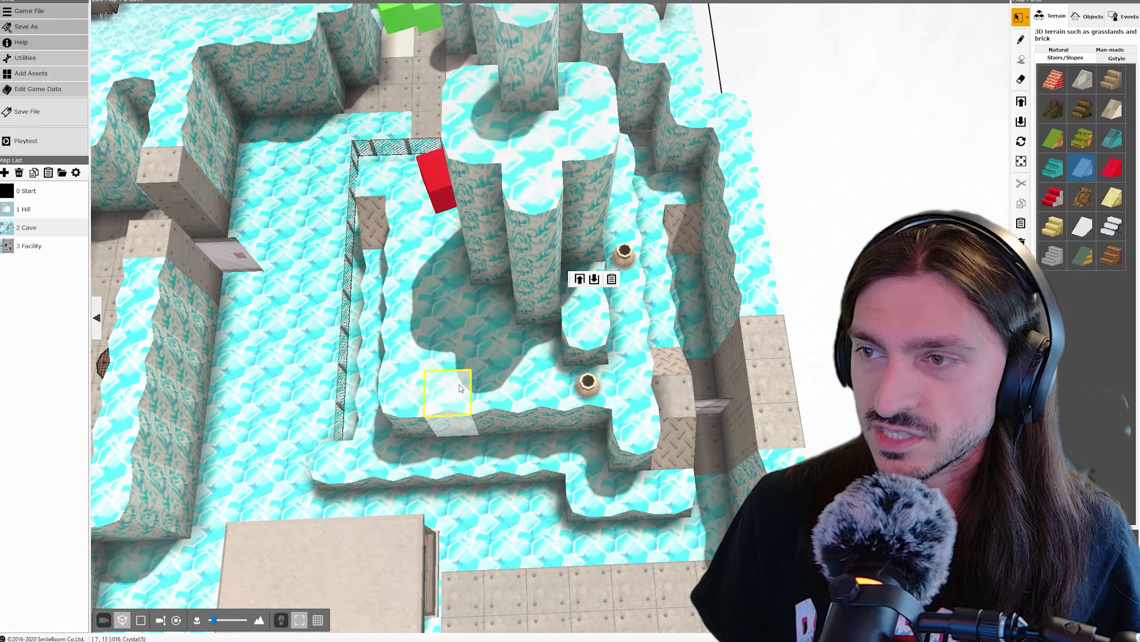
click(467, 386)
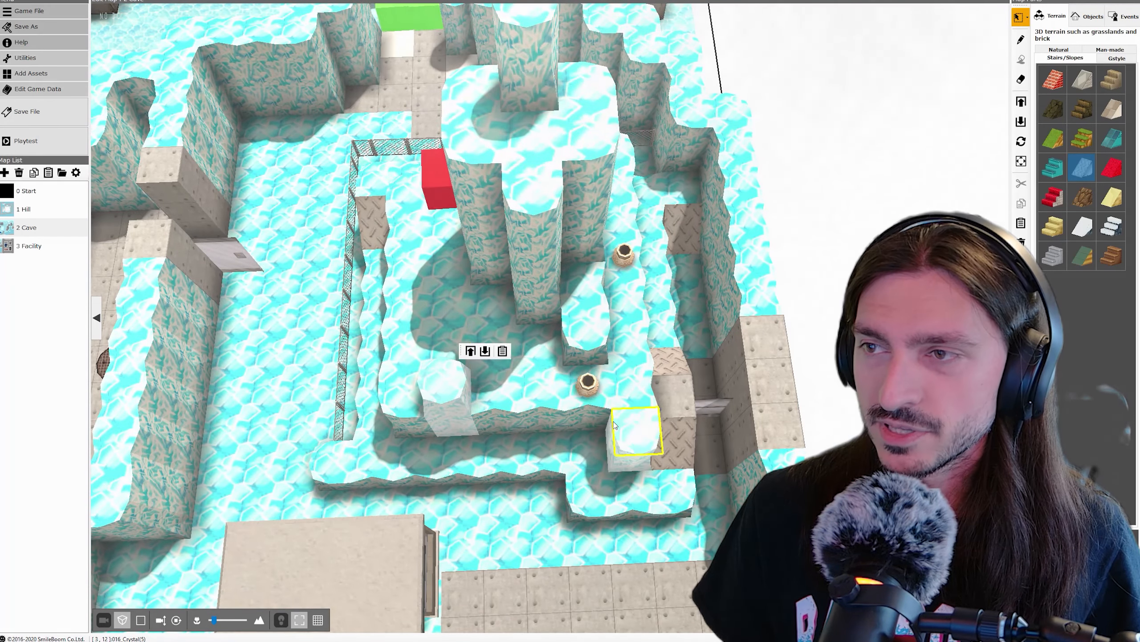
middle_drag(499, 395, 533, 348)
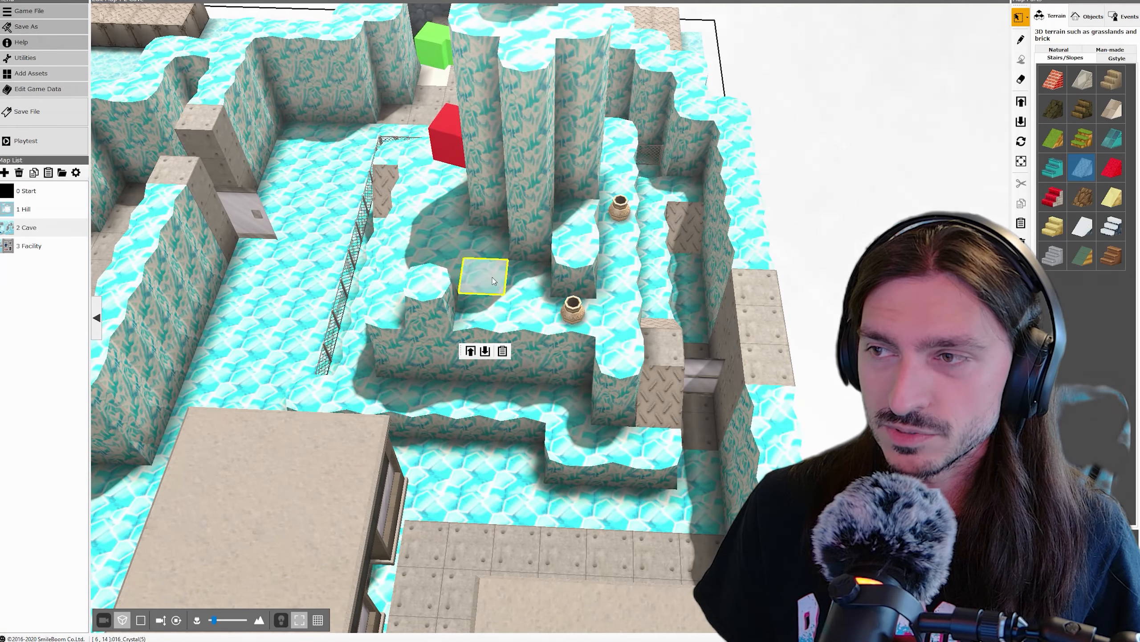
Step: Try pasting a third pushable pot beside the nearer one on the terrace, and delete it
right_click(616, 329)
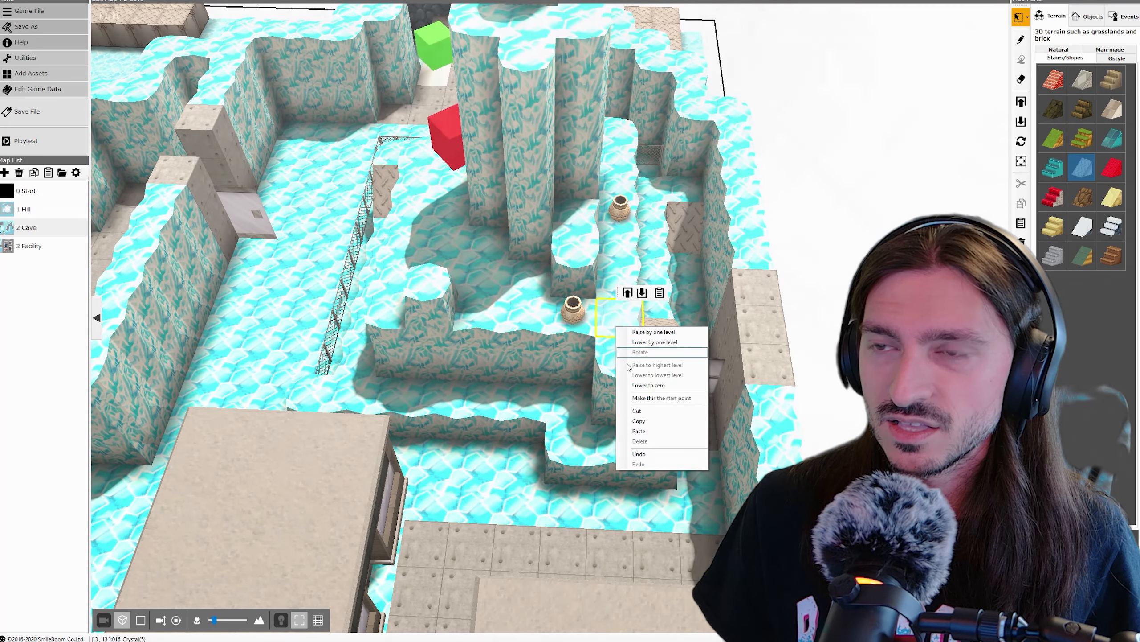
click(638, 431)
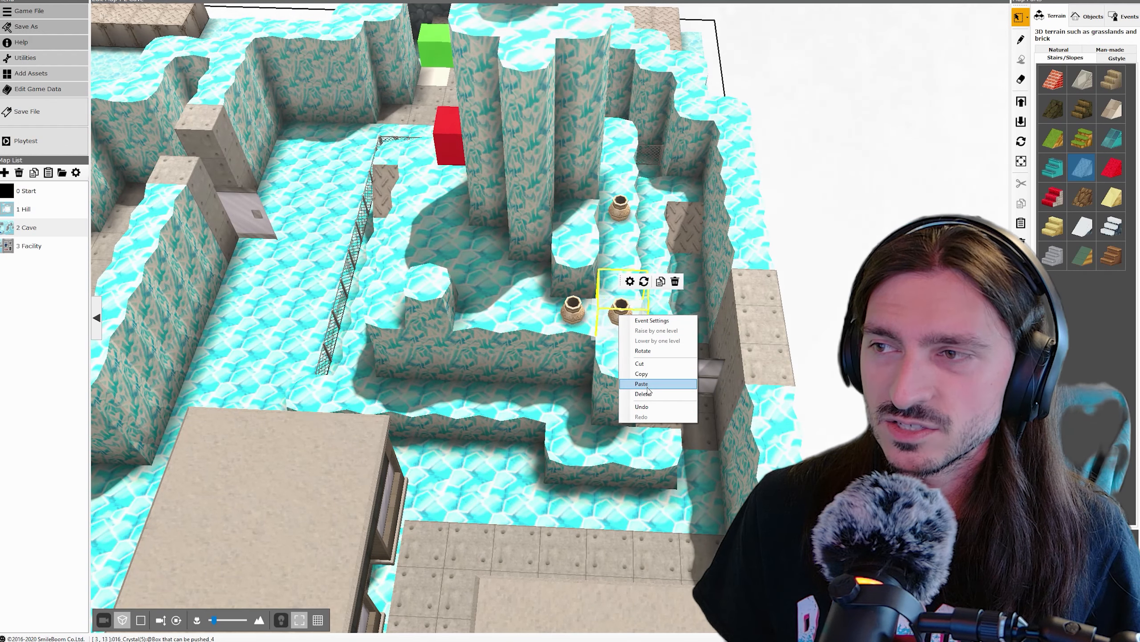
click(642, 394)
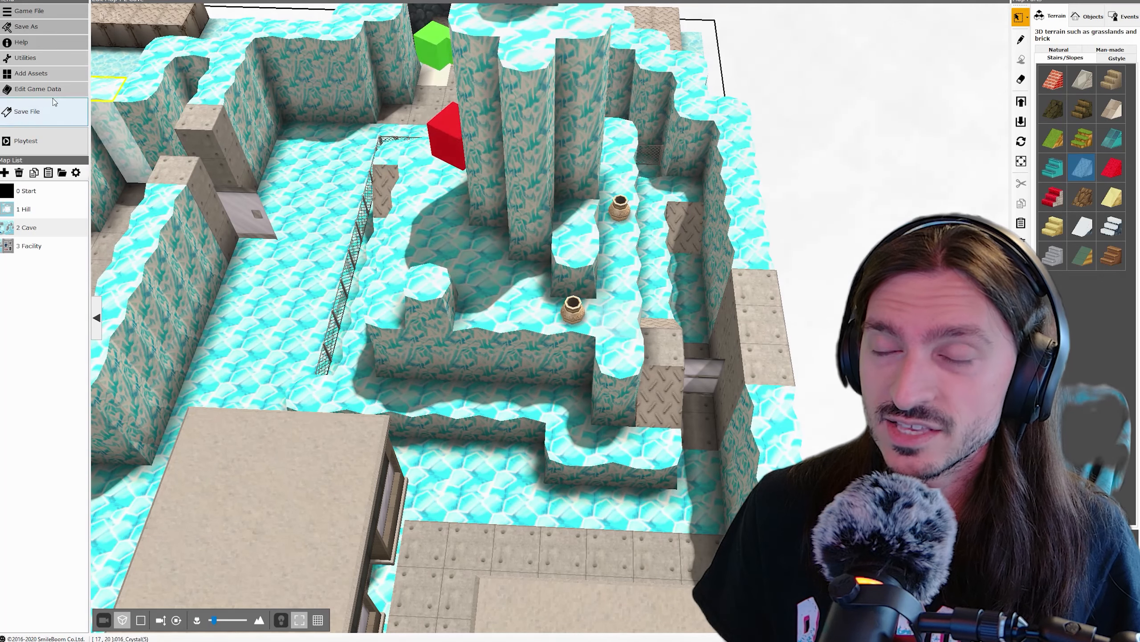
Step: Playtest the Cave map full screen, walk the character around the crystal terrace and its pots, and close the test
click(26, 141)
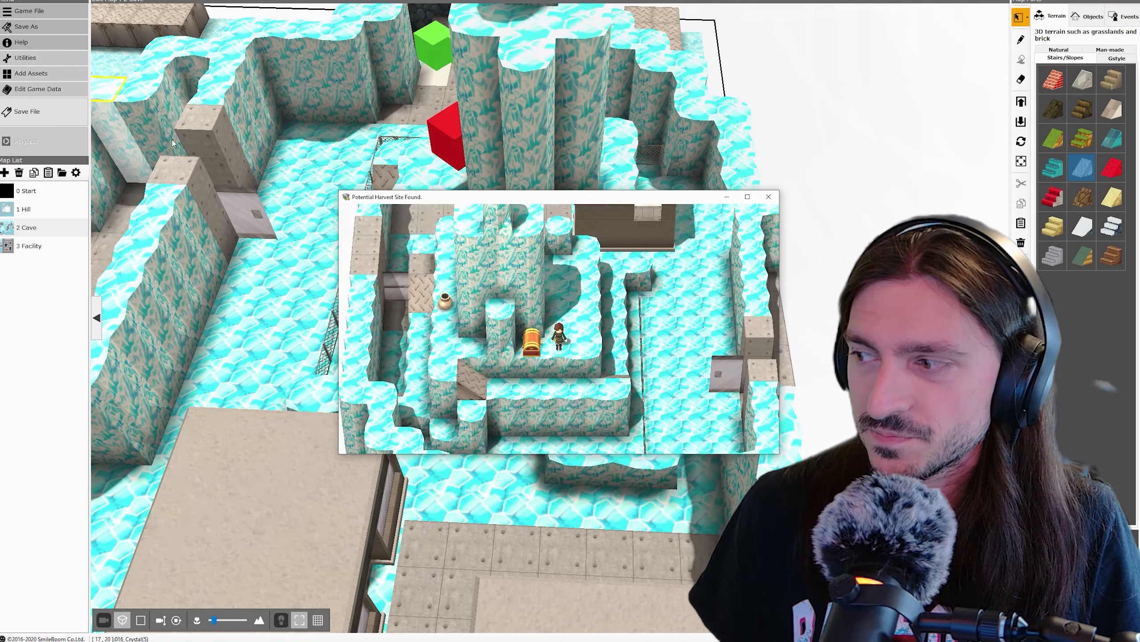
click(746, 198)
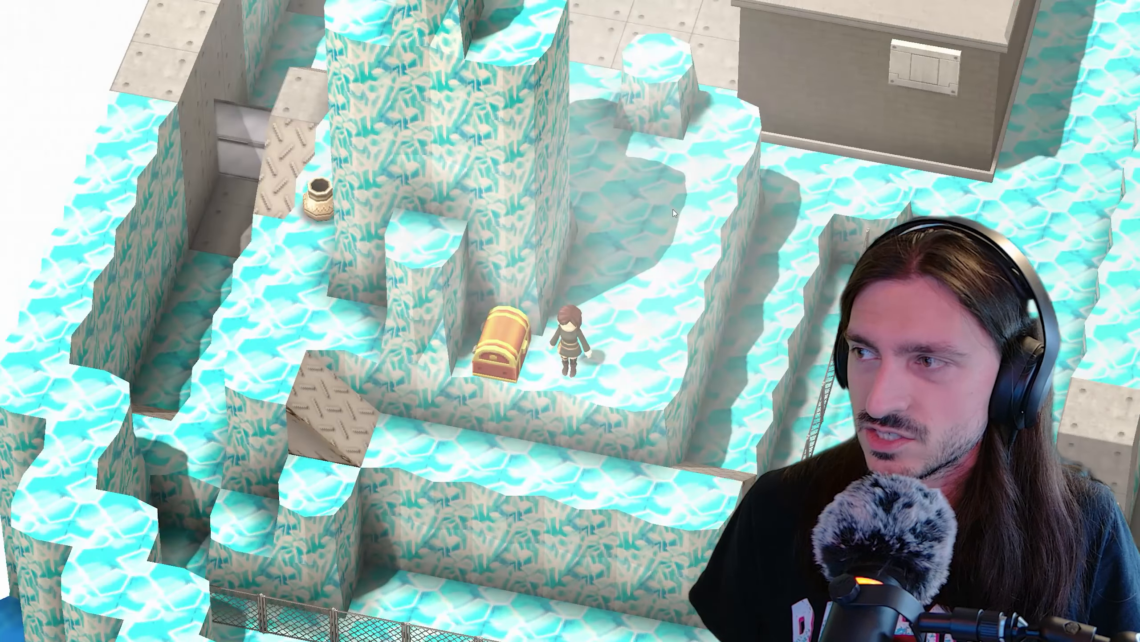
key(d)
key(w)
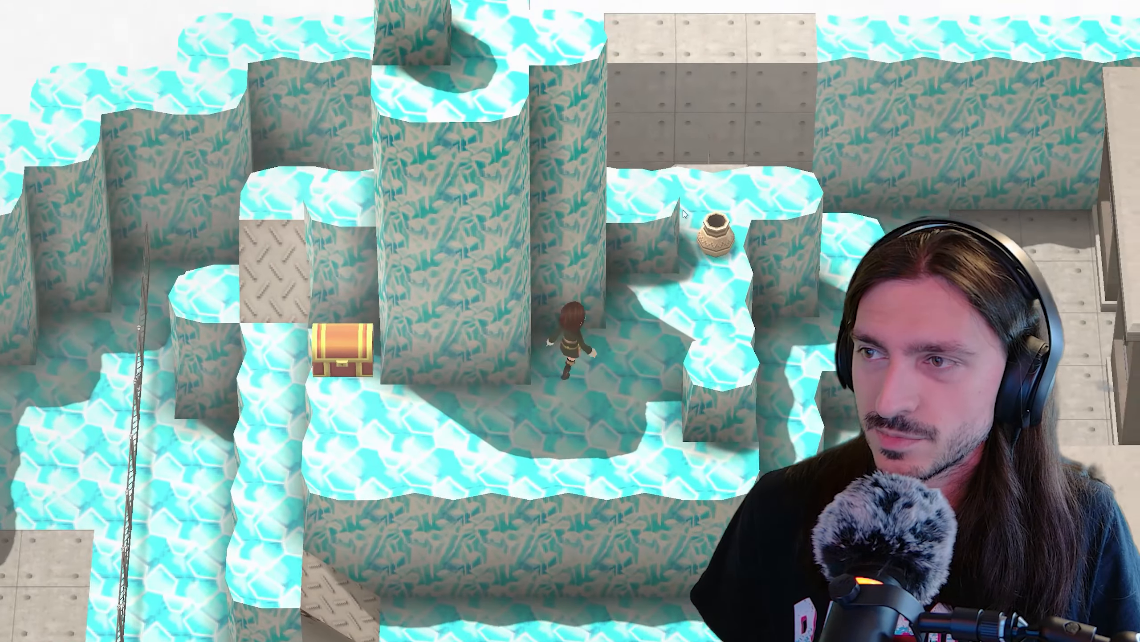
key(w)
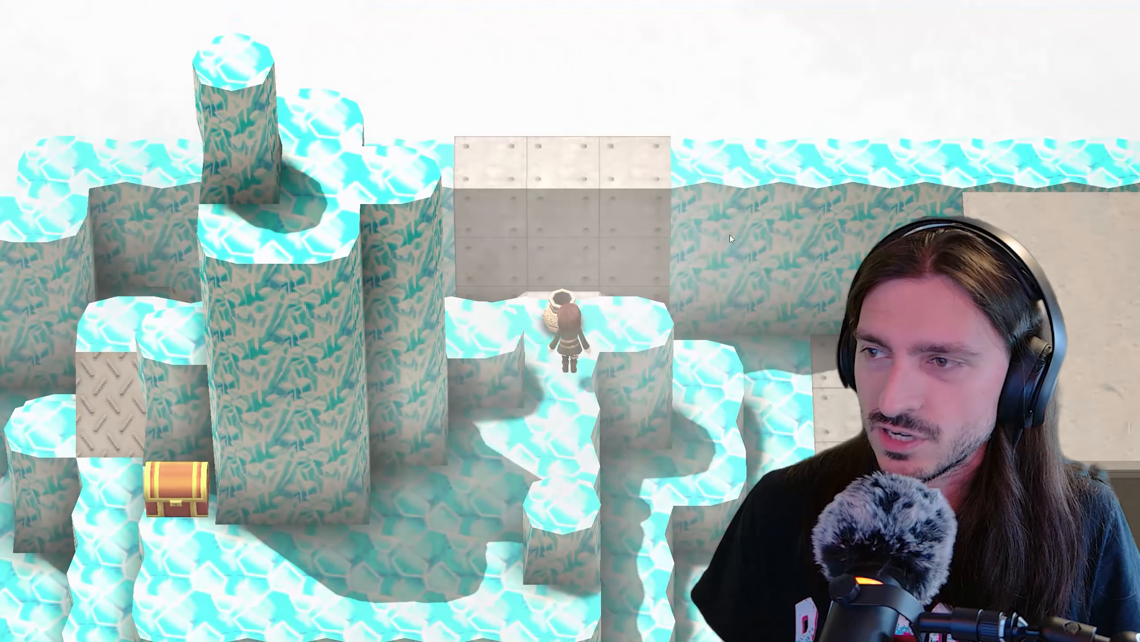
key(d)
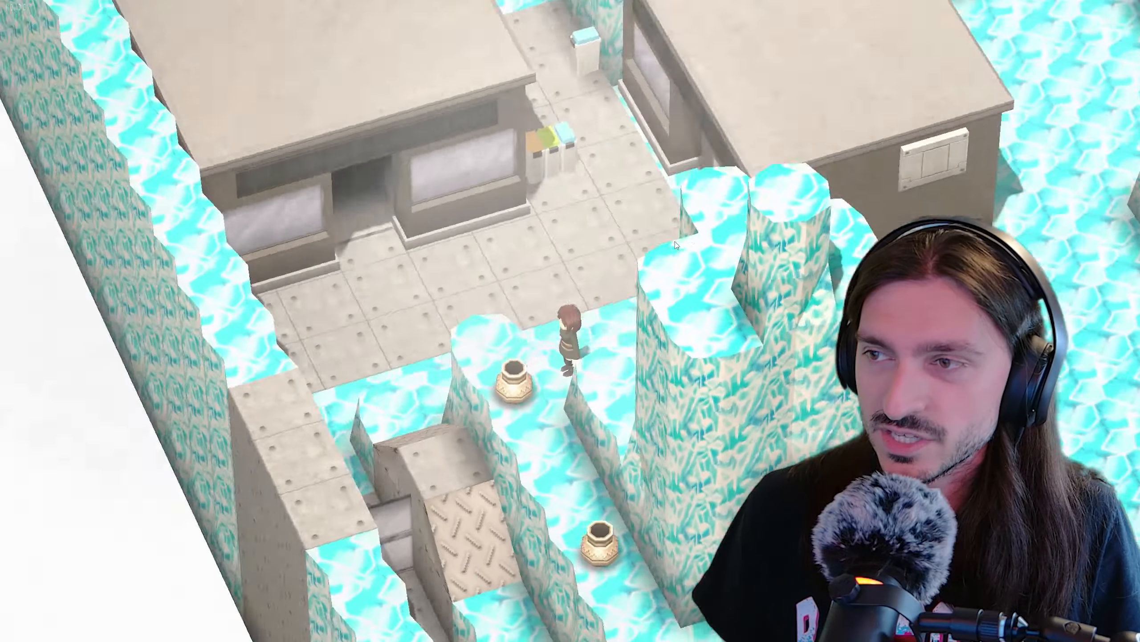
key(d)
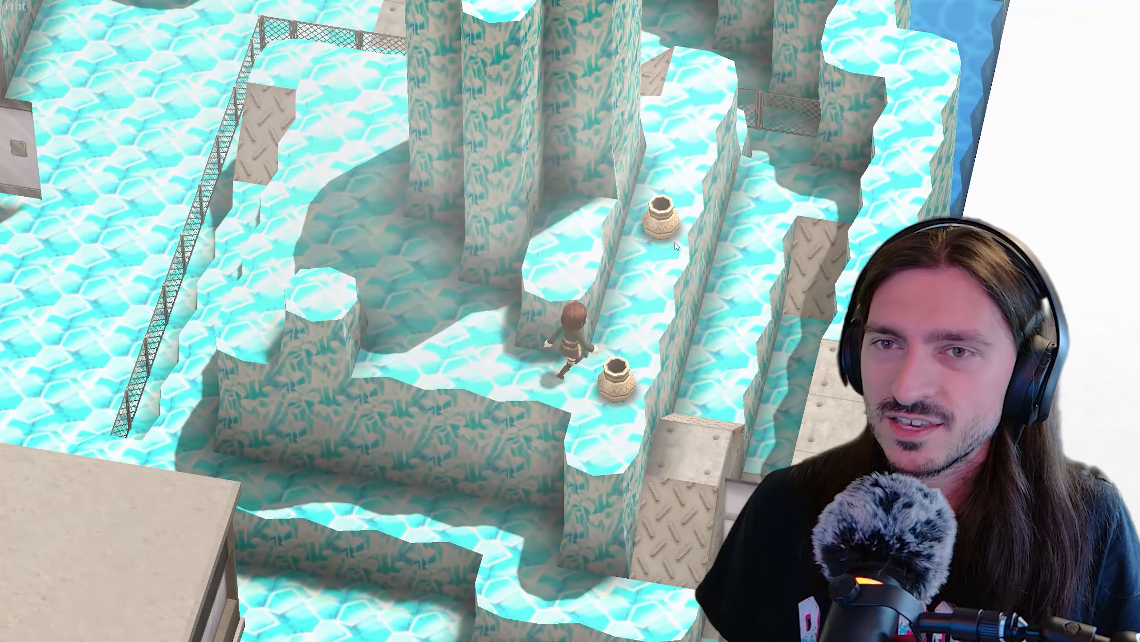
key(a)
key(w)
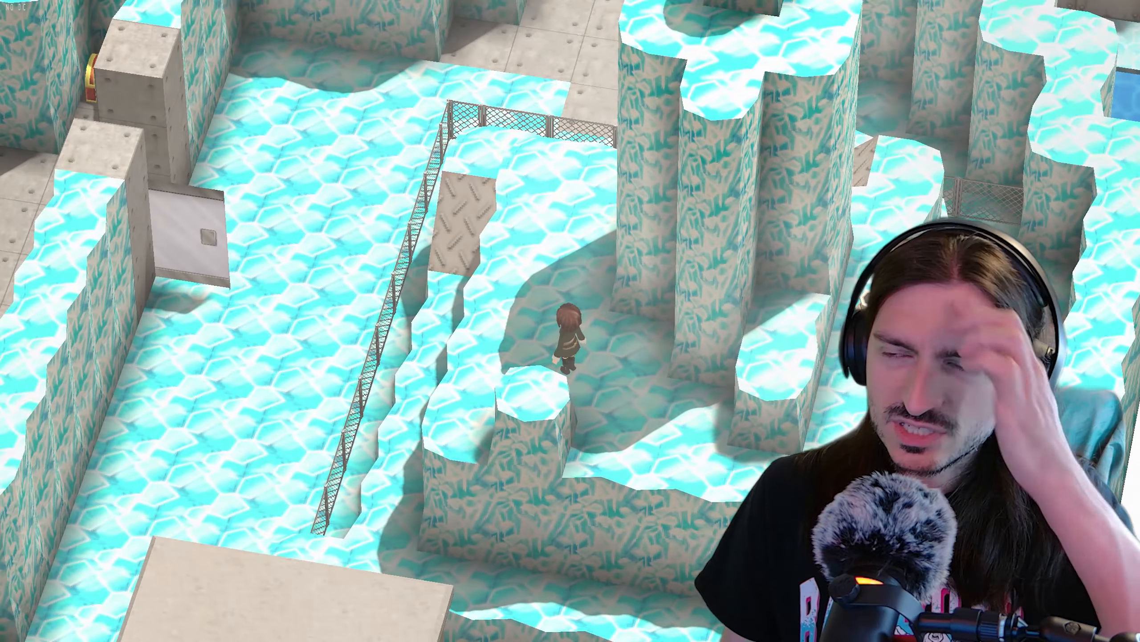
click(1133, 0)
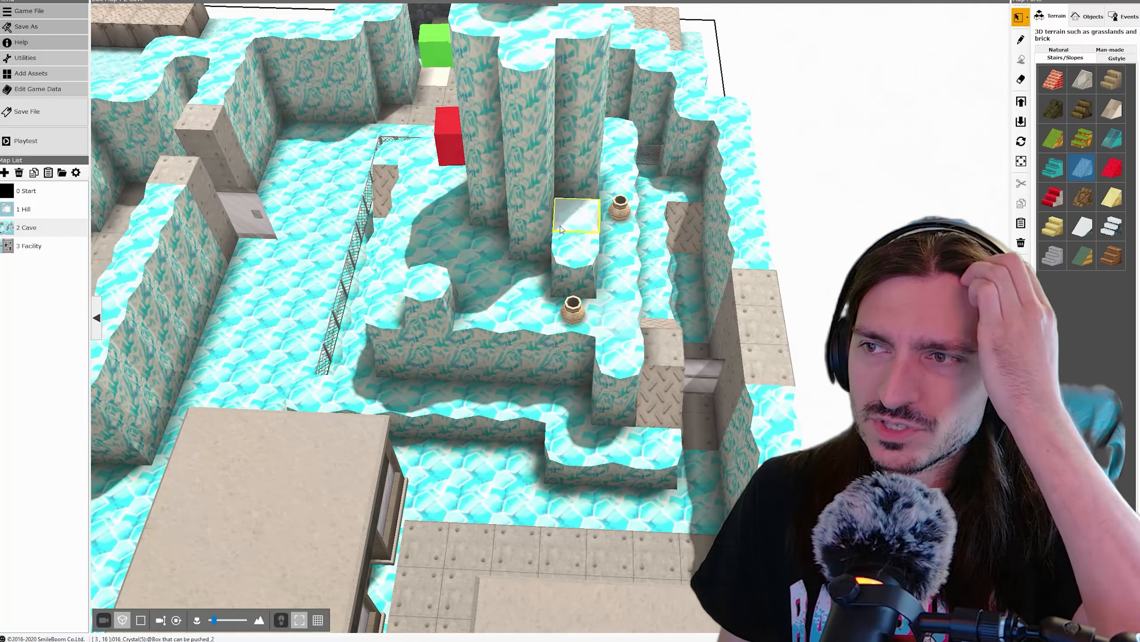
Step: Examine the Cave map from several angles, from the crystal terrace to the wall recesses holding the treasure chests
middle_drag(517, 271, 575, 314)
scroll(601, 282, down, 1)
right_drag(575, 315, 544, 313)
middle_drag(458, 331, 463, 365)
right_drag(707, 289, 657, 264)
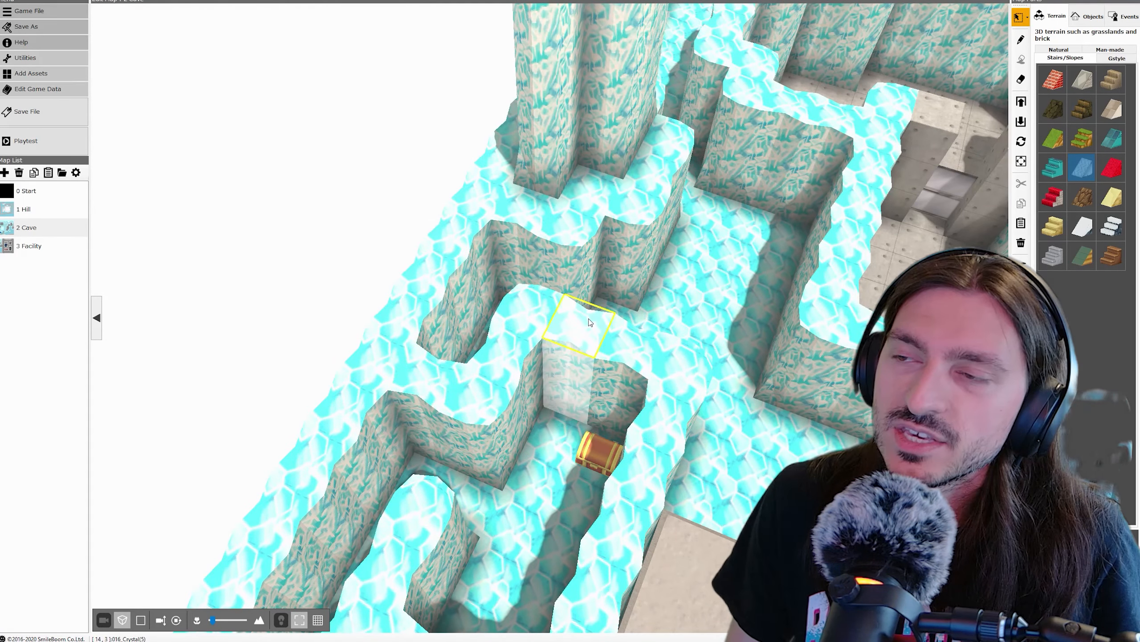
scroll(565, 303, up, 1)
middle_drag(563, 308, 520, 260)
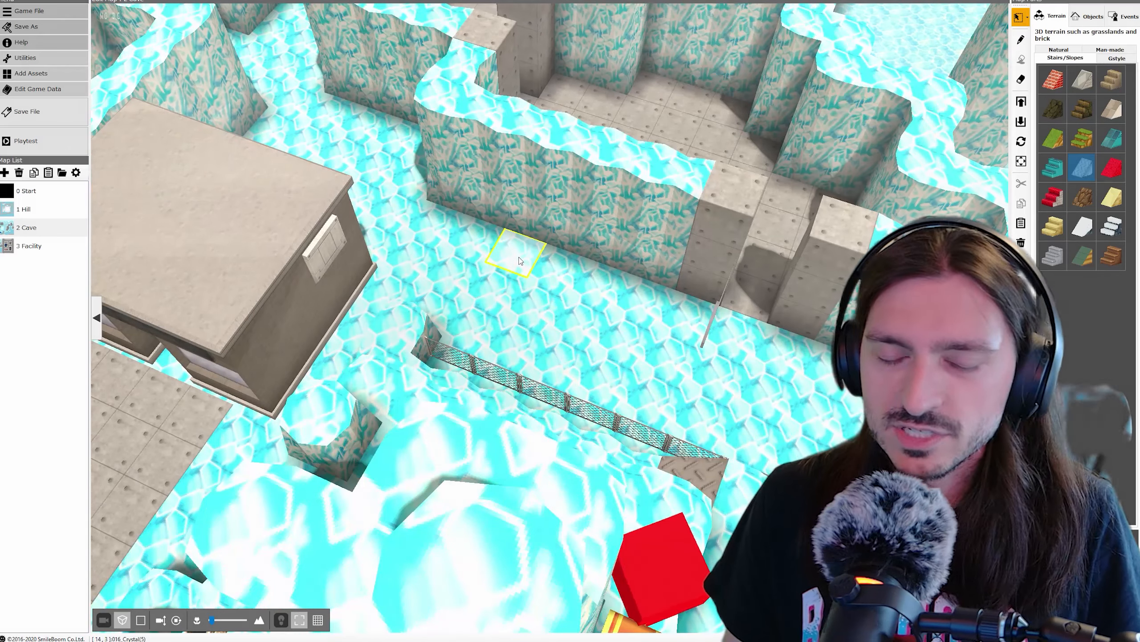
scroll(422, 256, down, 2)
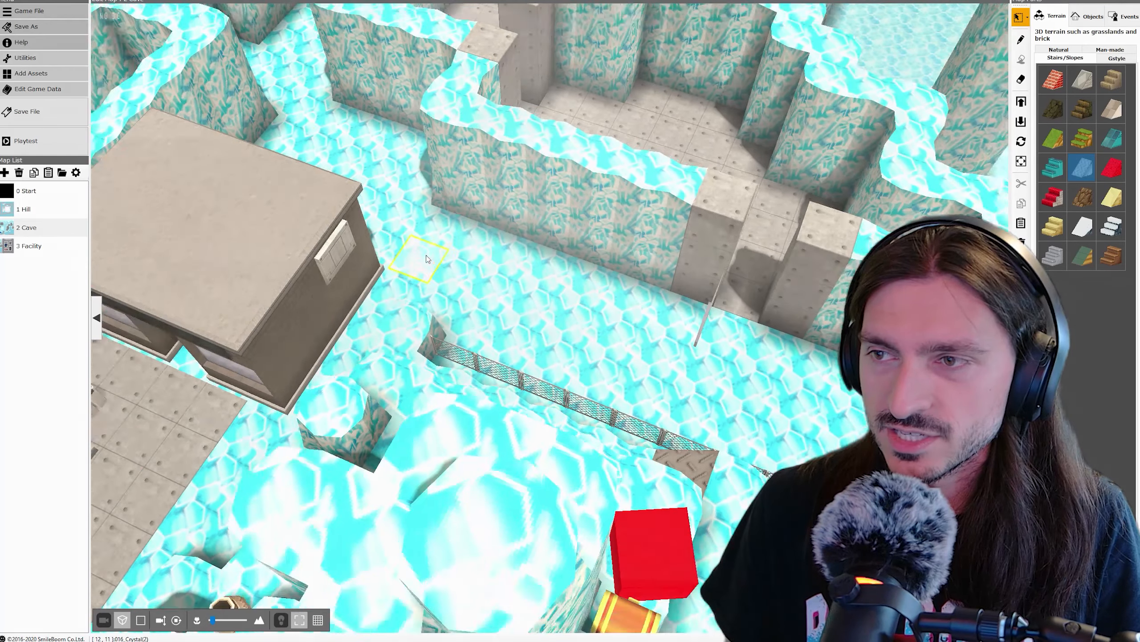
middle_drag(365, 257, 449, 252)
middle_drag(381, 182, 382, 193)
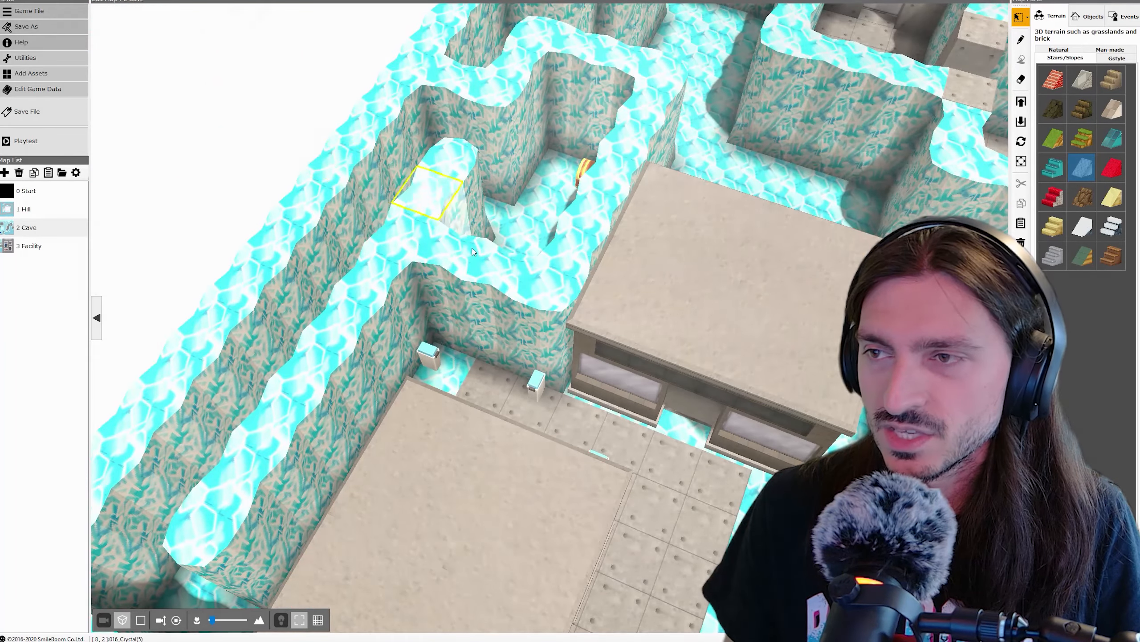
right_drag(473, 252, 571, 287)
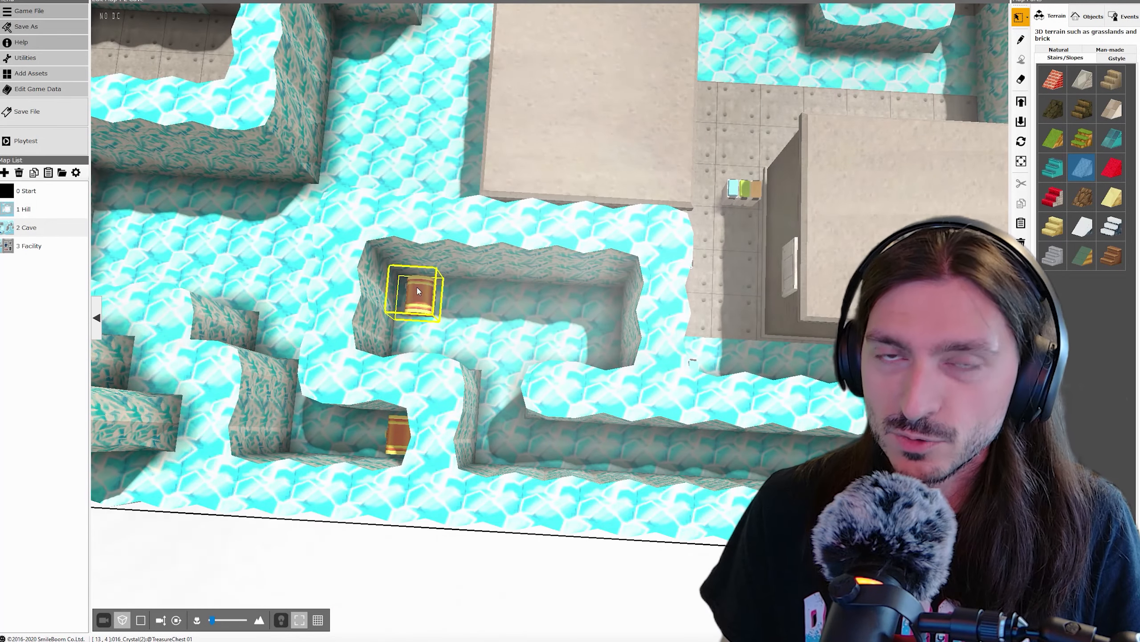
Step: Look at the event choices for replacing the treasure chest in the long crystal recess, and cancel the selection
right_click(424, 293)
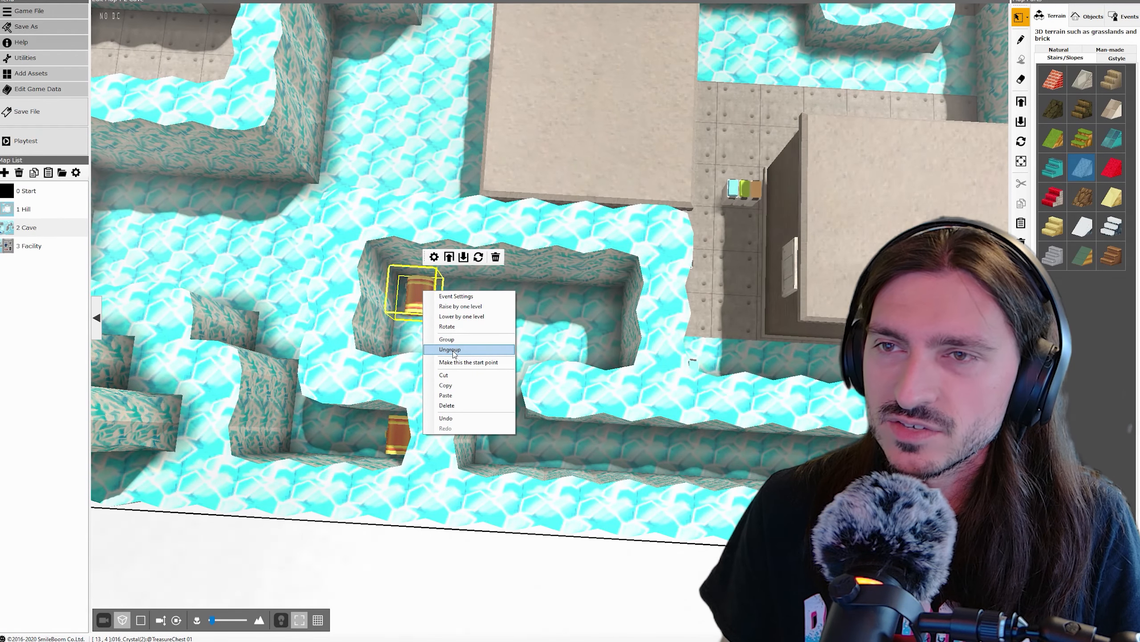
click(450, 297)
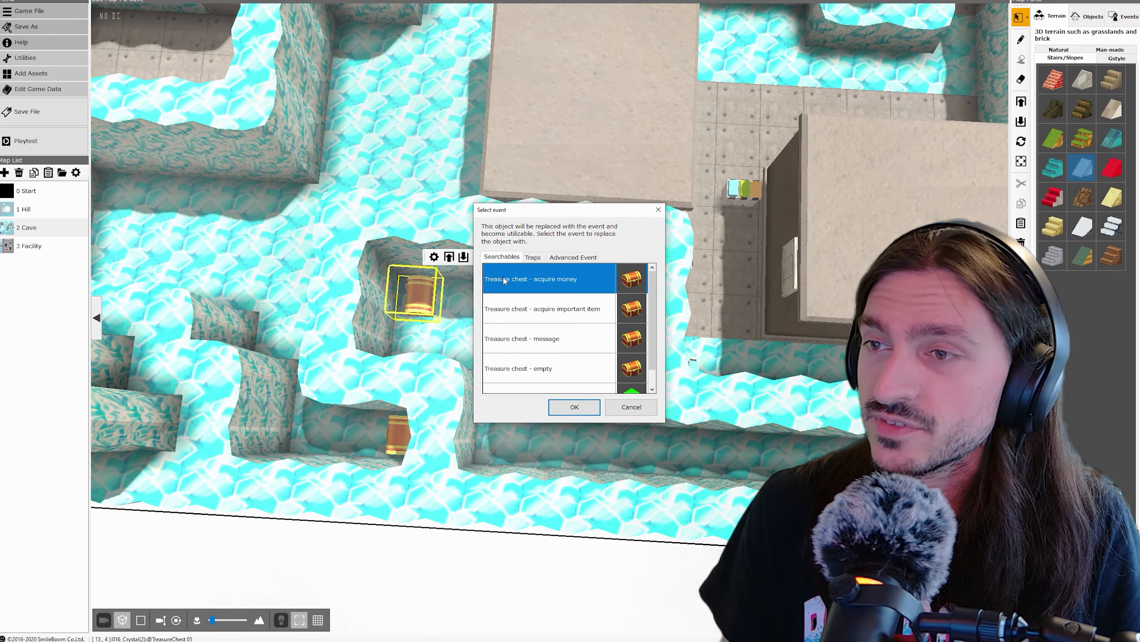
click(630, 407)
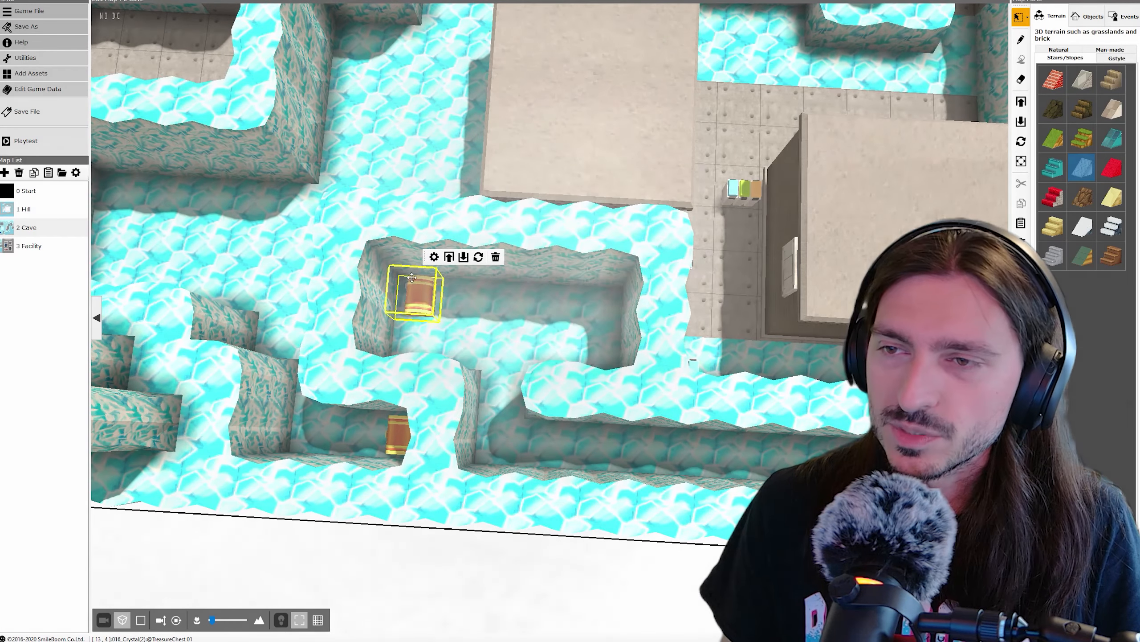
Step: Open the Hill map and the event settings of the medicinal herb treasure chest on the snowy pillar
middle_drag(417, 307, 441, 314)
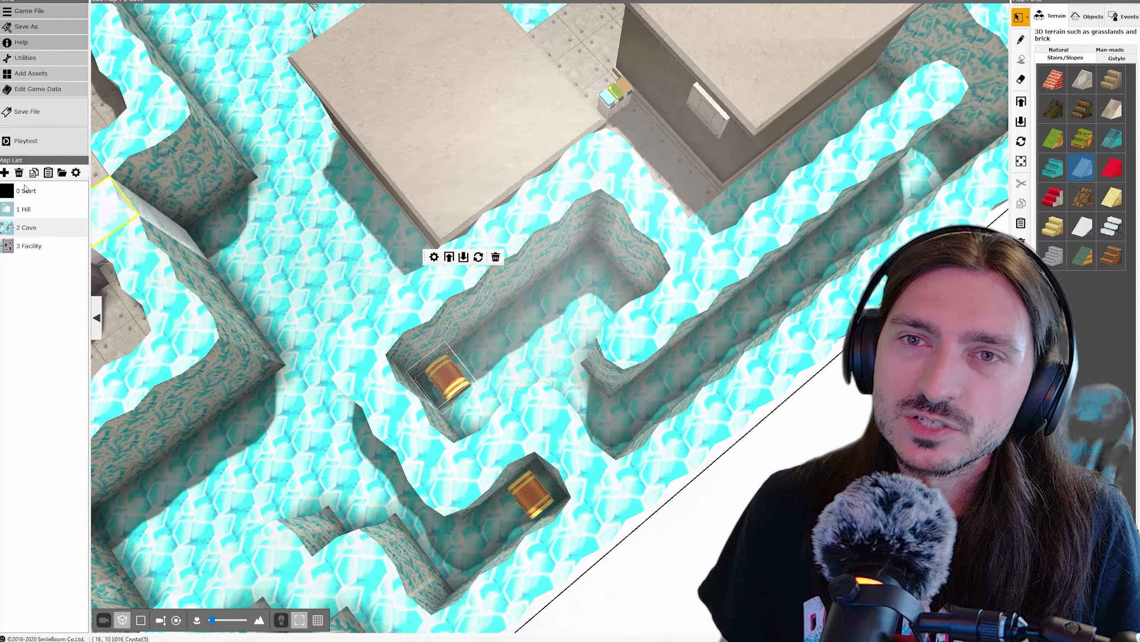
click(23, 209)
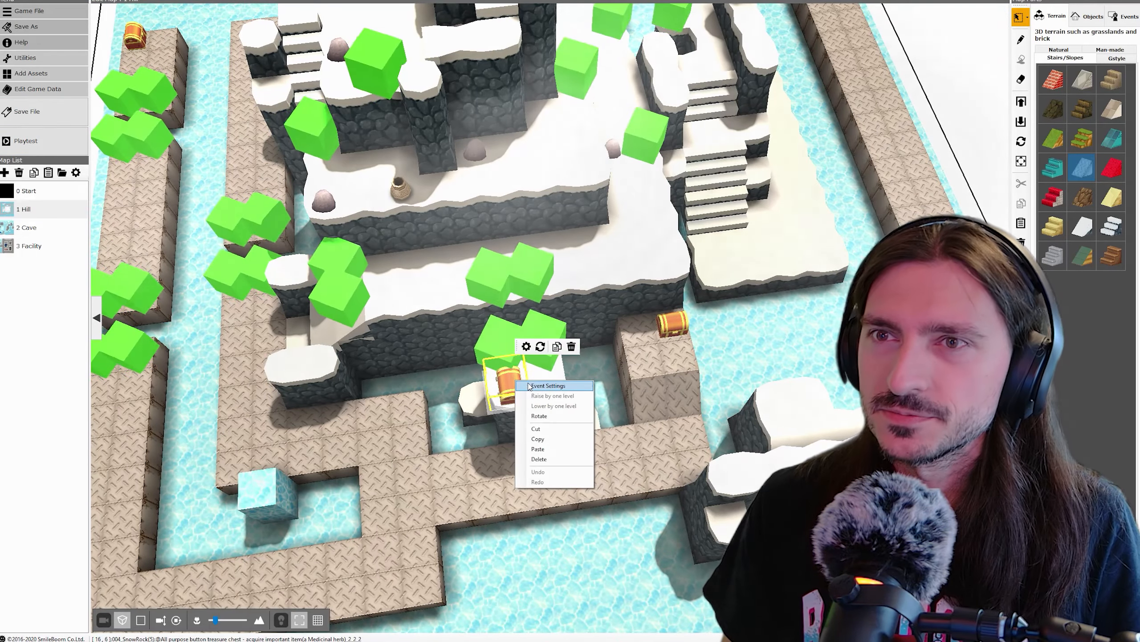
double_click(530, 386)
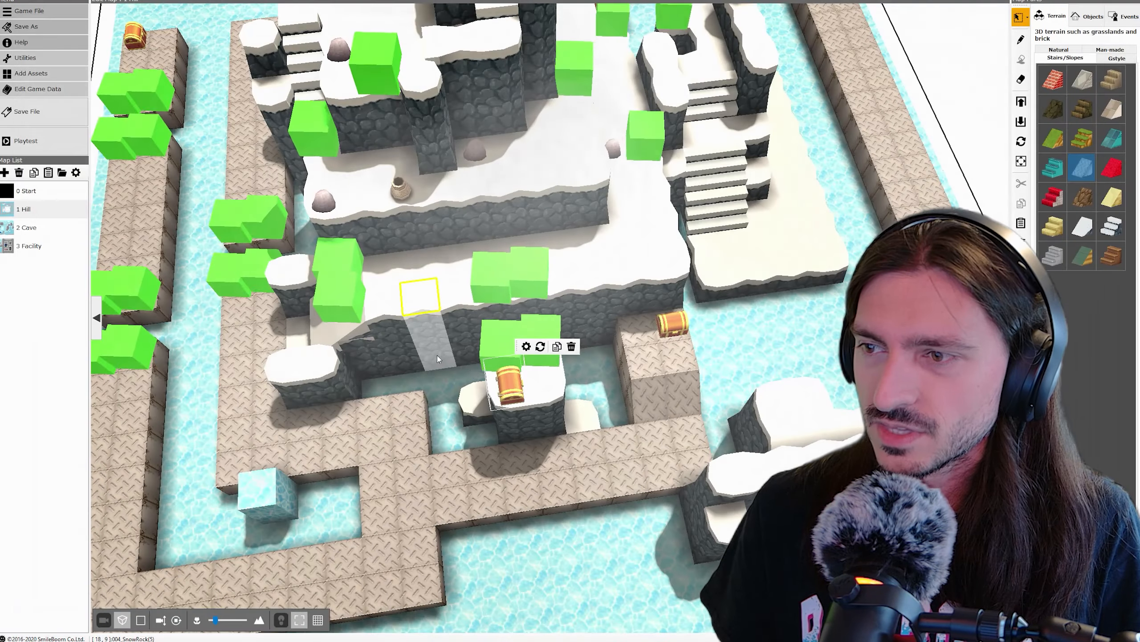
Step: Copy the treasure chest on the Hill map's snowy pillar and return to the Cave map without replacing its chest by an event
right_click(517, 392)
click(535, 453)
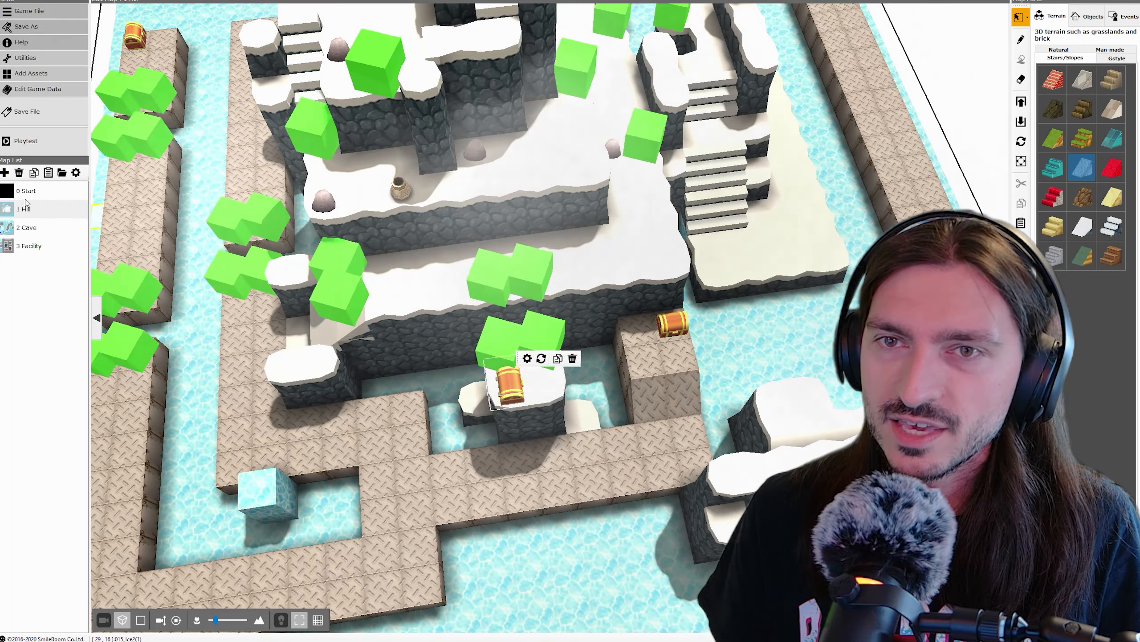
click(35, 229)
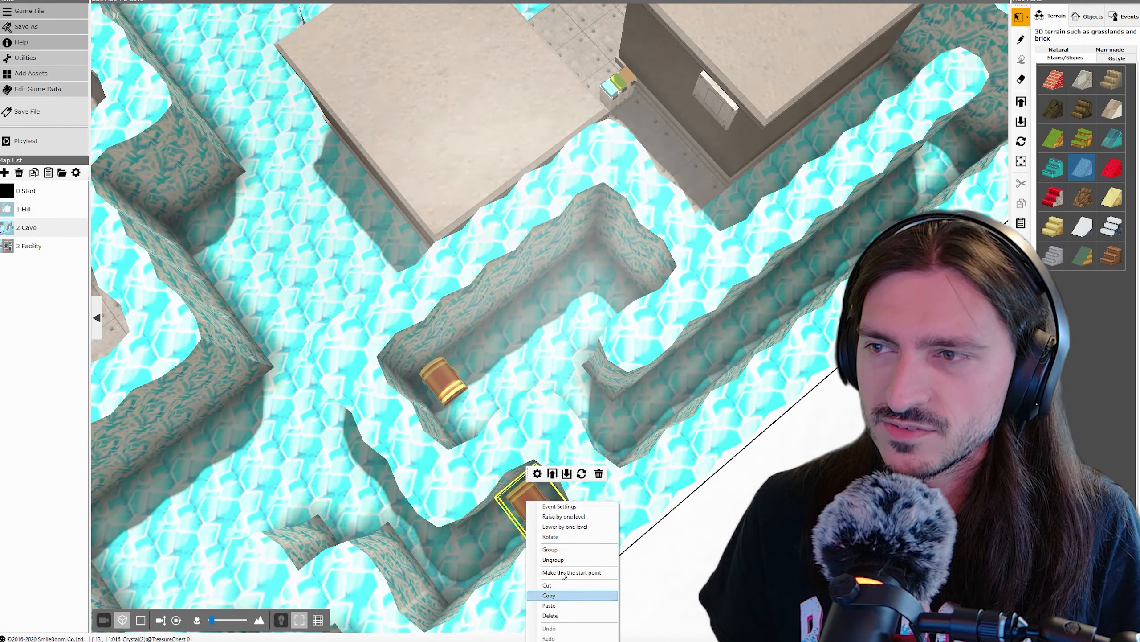
click(559, 506)
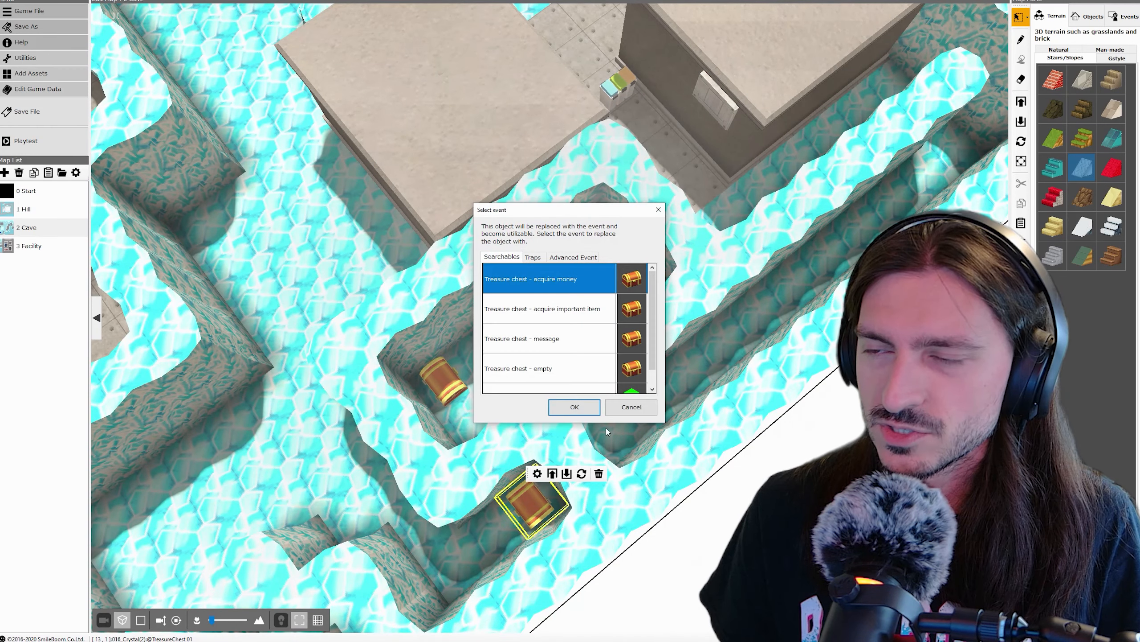
click(631, 407)
Step: Delete the plain treasure chests from the two crystal recesses of the Cave map
right_click(448, 389)
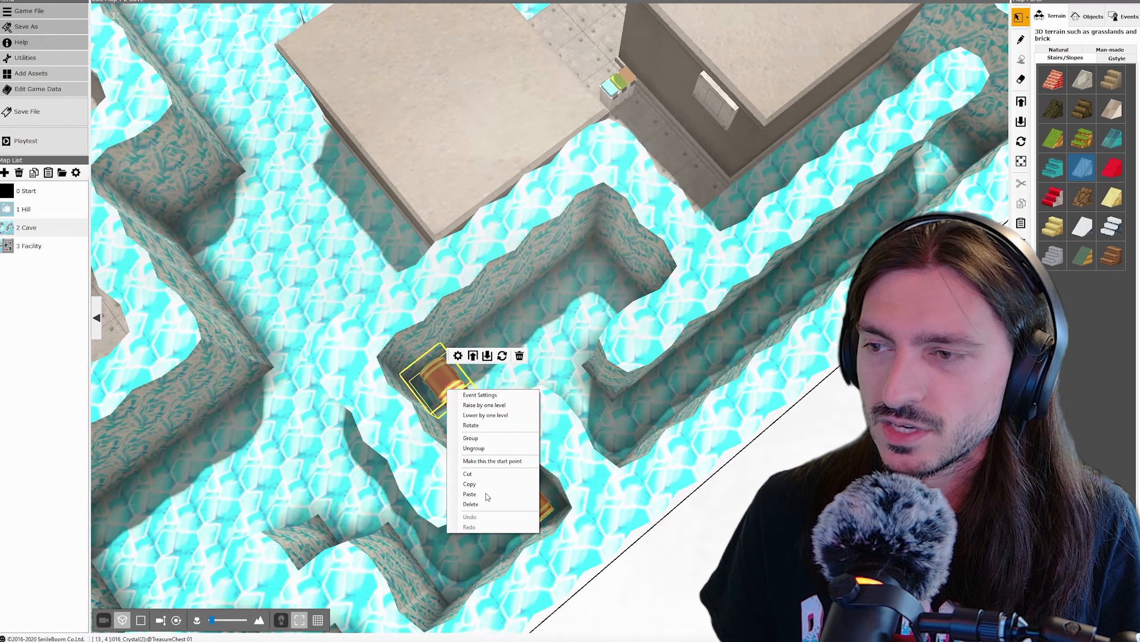
click(485, 503)
click(521, 498)
right_click(509, 500)
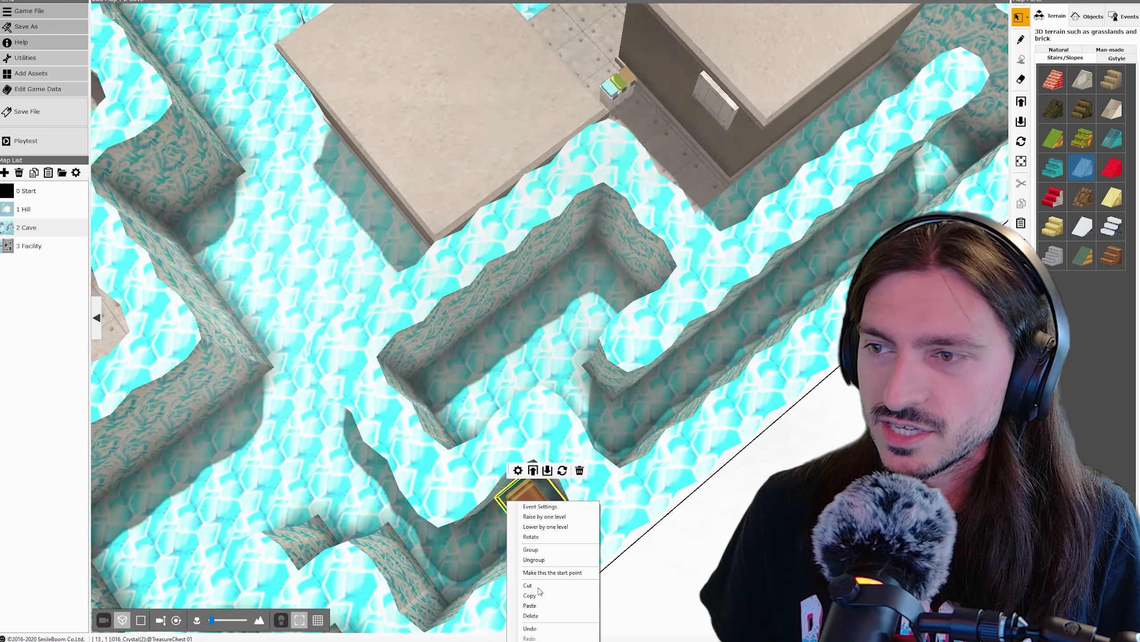
click(533, 617)
Step: Paste the copied treasure chest into both emptied crystal recesses and rotate the one in the recess nearest the map edge
click(447, 384)
right_click(446, 384)
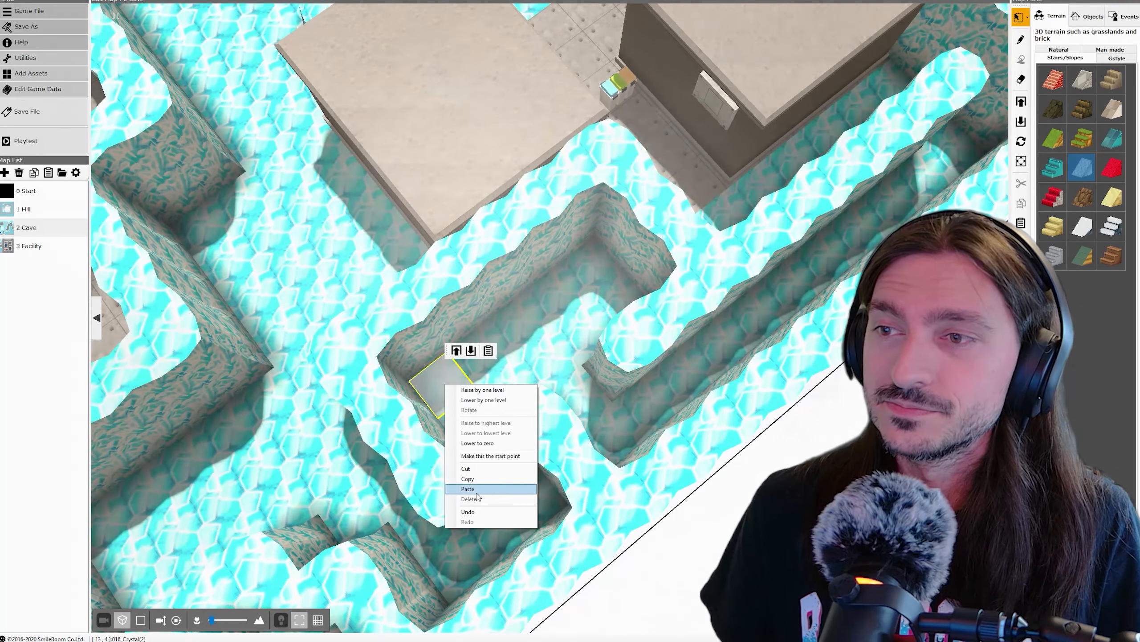
click(477, 489)
middle_drag(588, 346, 628, 449)
right_click(632, 493)
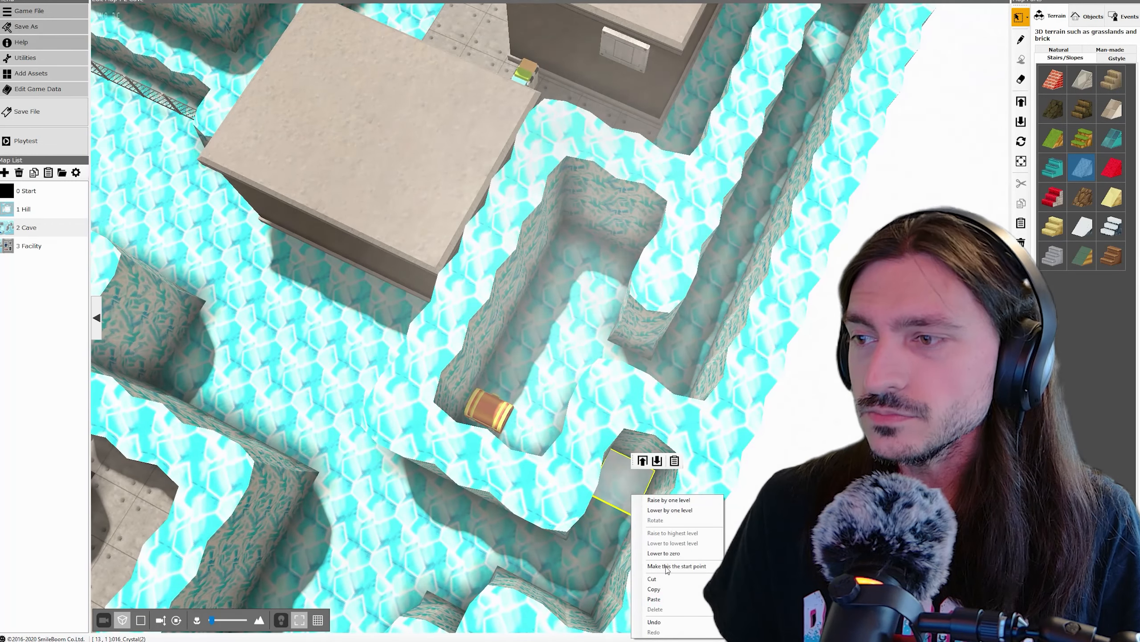
click(666, 597)
click(625, 496)
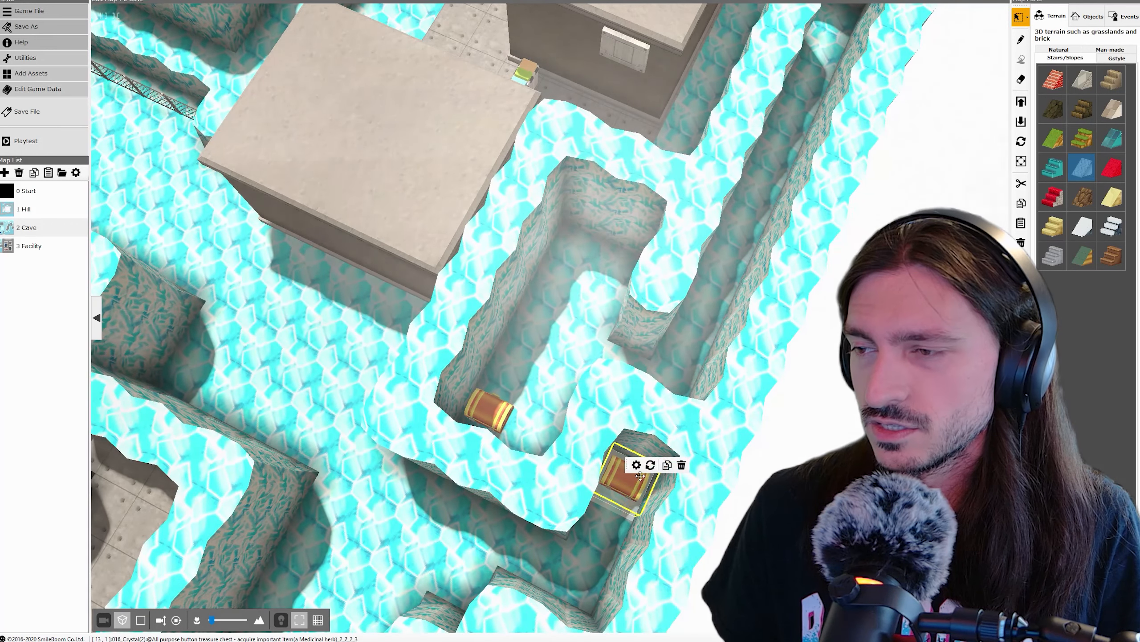
click(654, 464)
Step: Check which item the rotated Cave chest gives, and view the event settings of the Hill map chest on the far metal wall
right_click(651, 479)
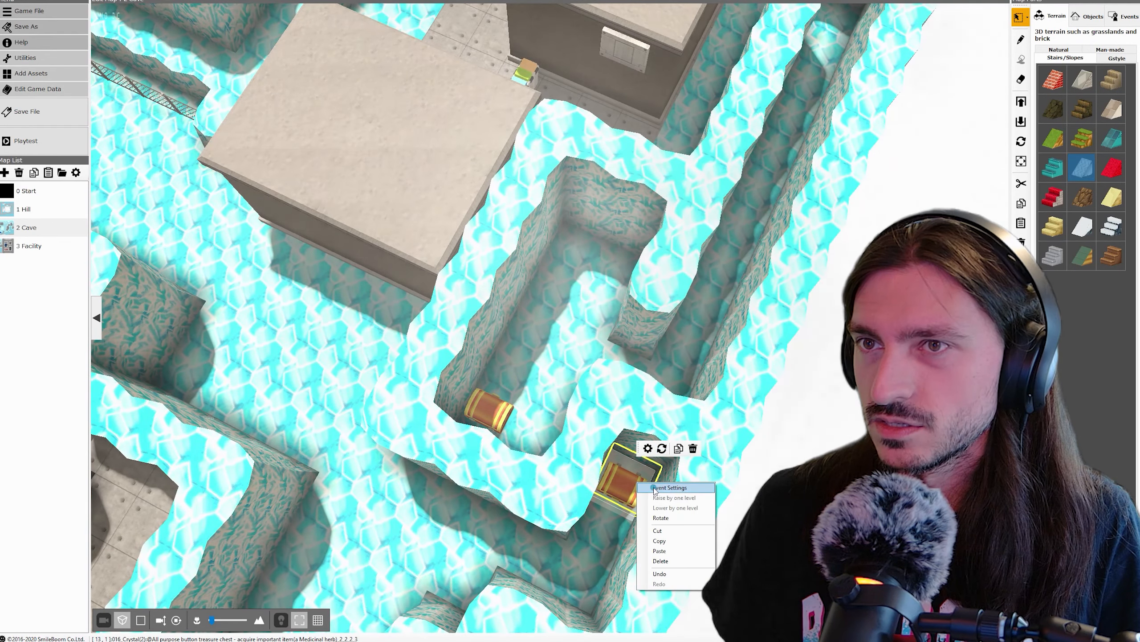
click(654, 486)
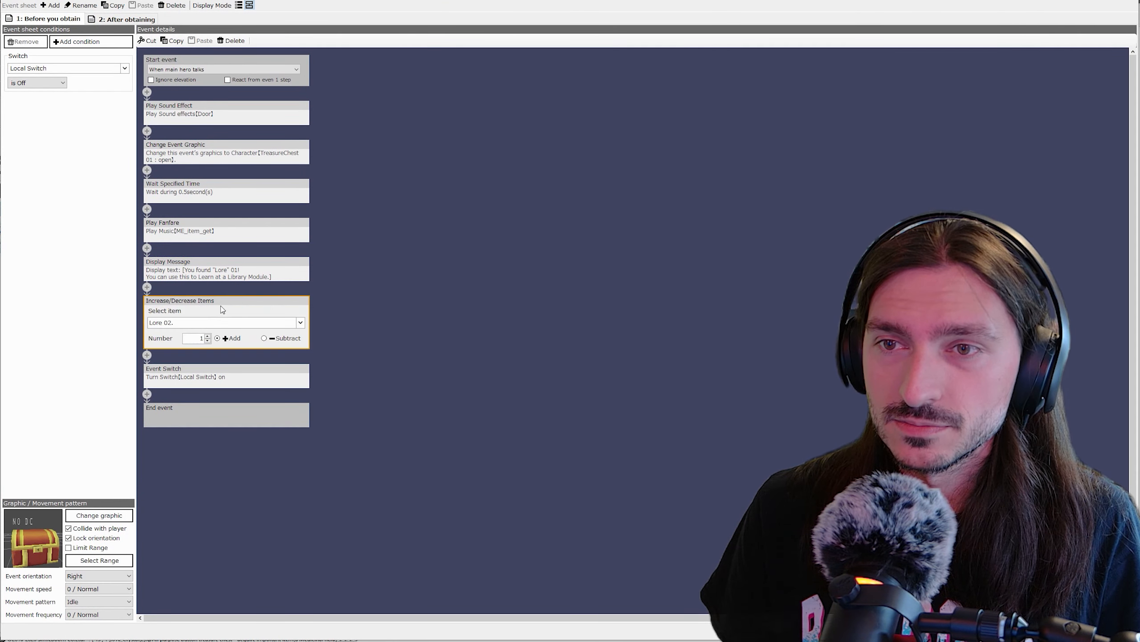
click(202, 327)
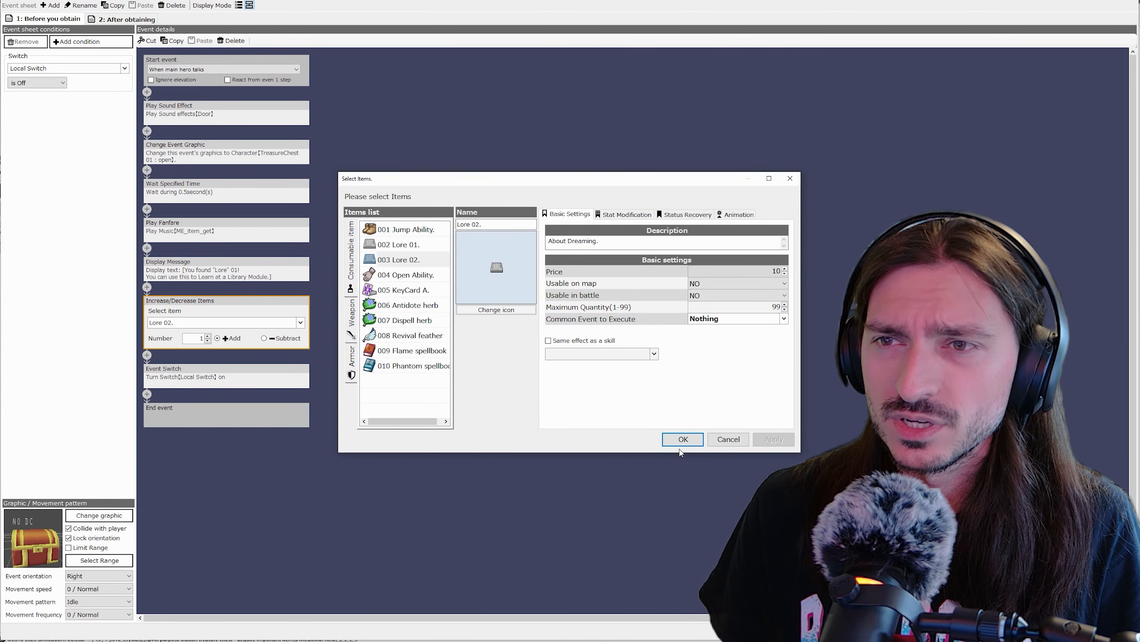
click(729, 441)
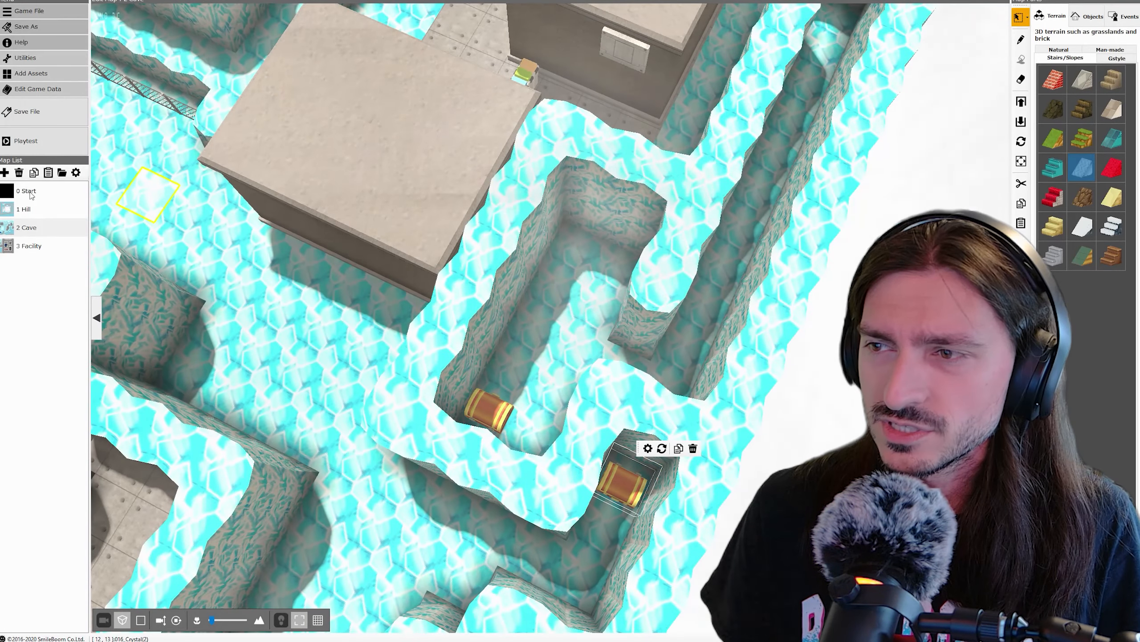
click(26, 209)
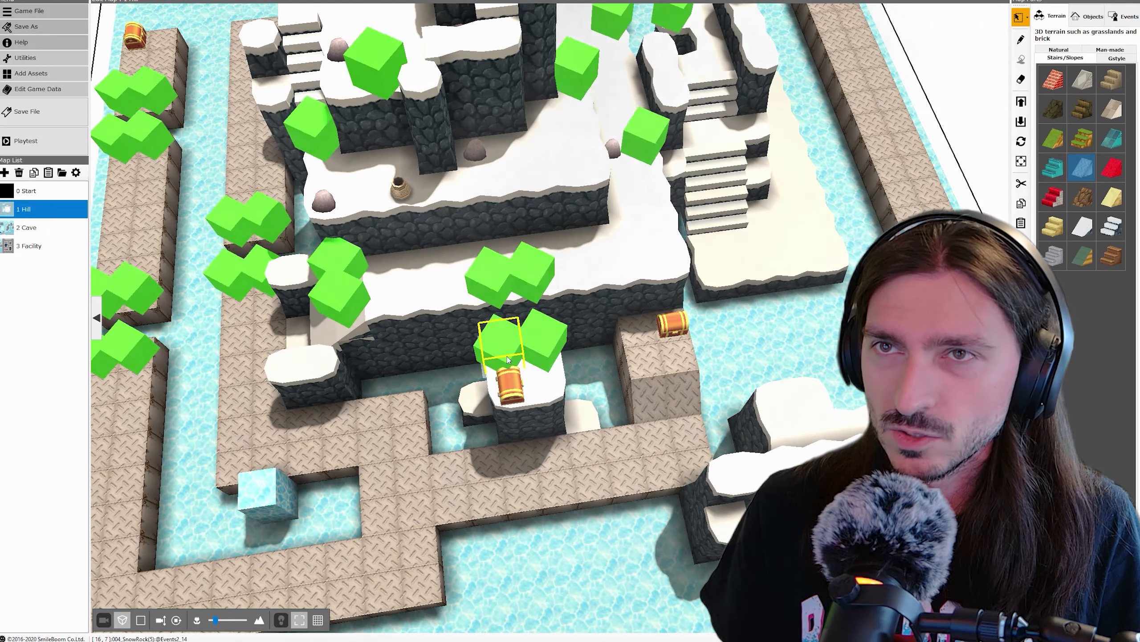
right_click(137, 38)
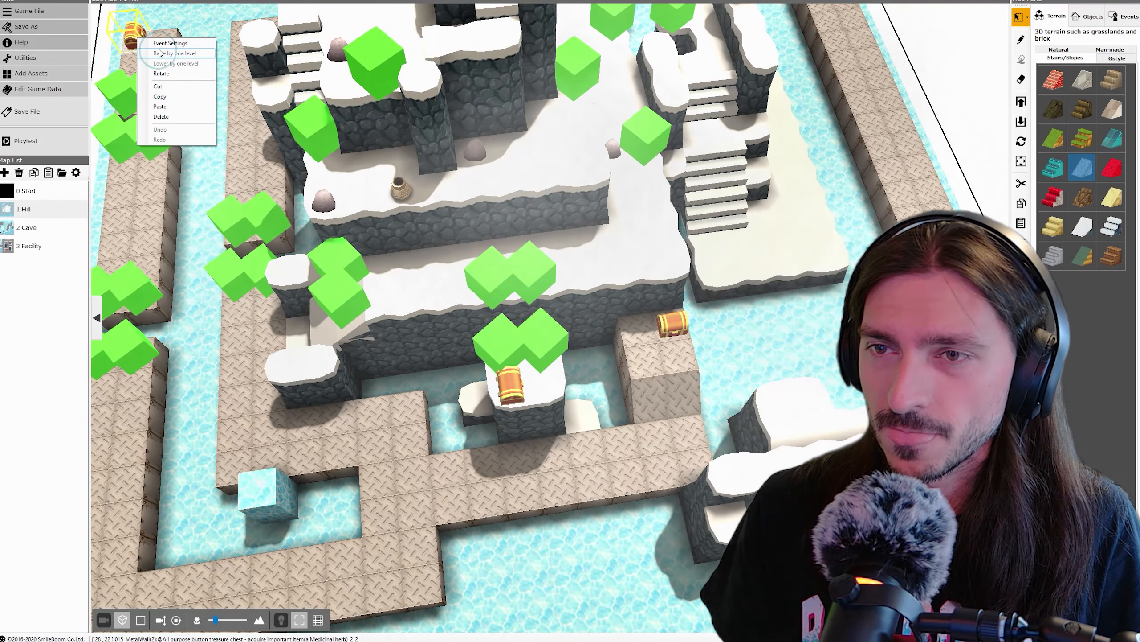
click(165, 42)
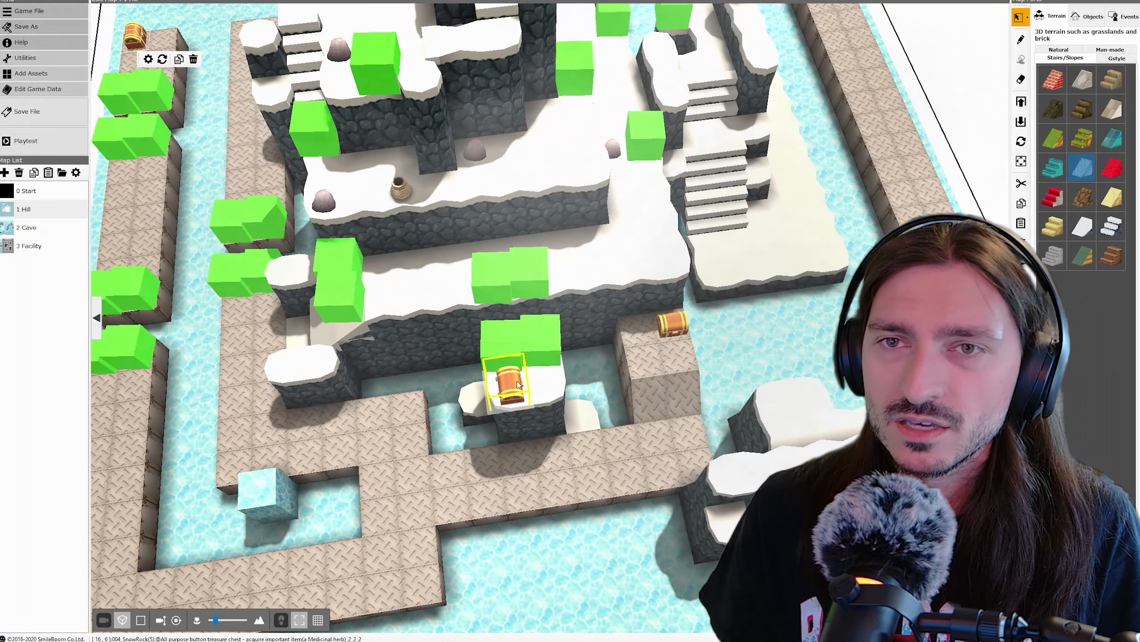
Step: Open the item selection for the Increase/Decrease Items command of the other pasted chest on the Cave map
click(27, 227)
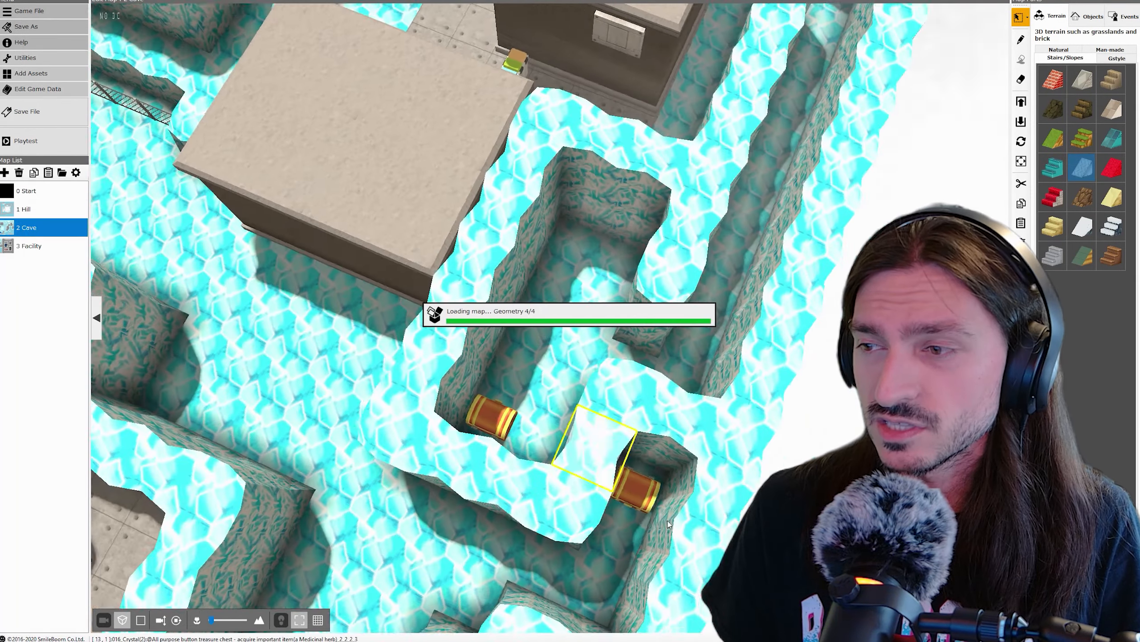
click(487, 414)
right_click(488, 422)
click(510, 430)
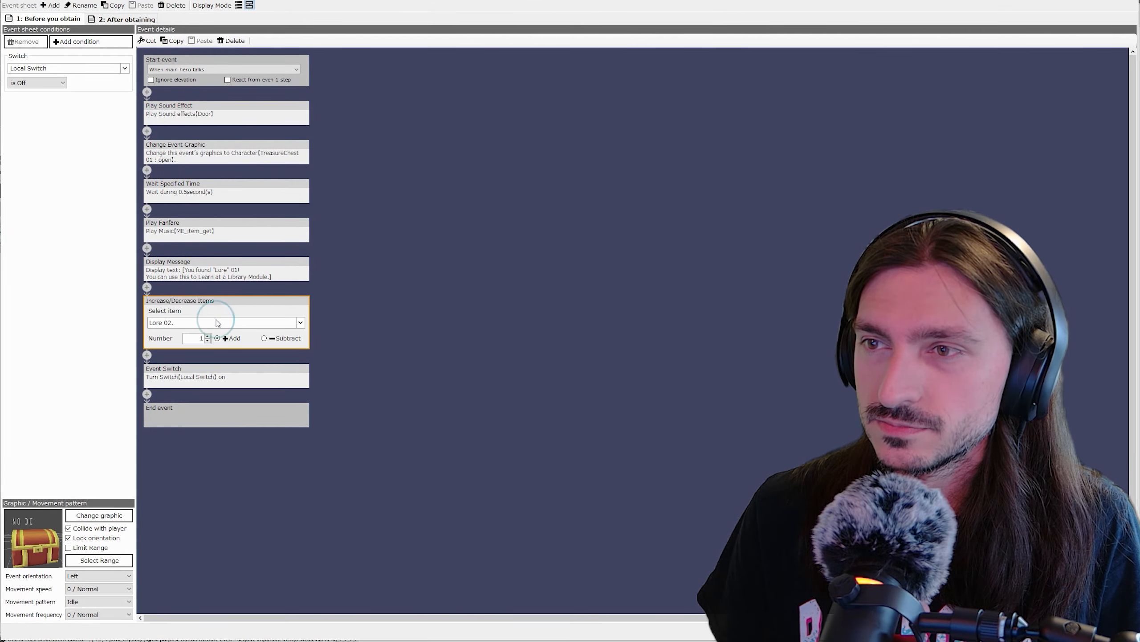
click(218, 323)
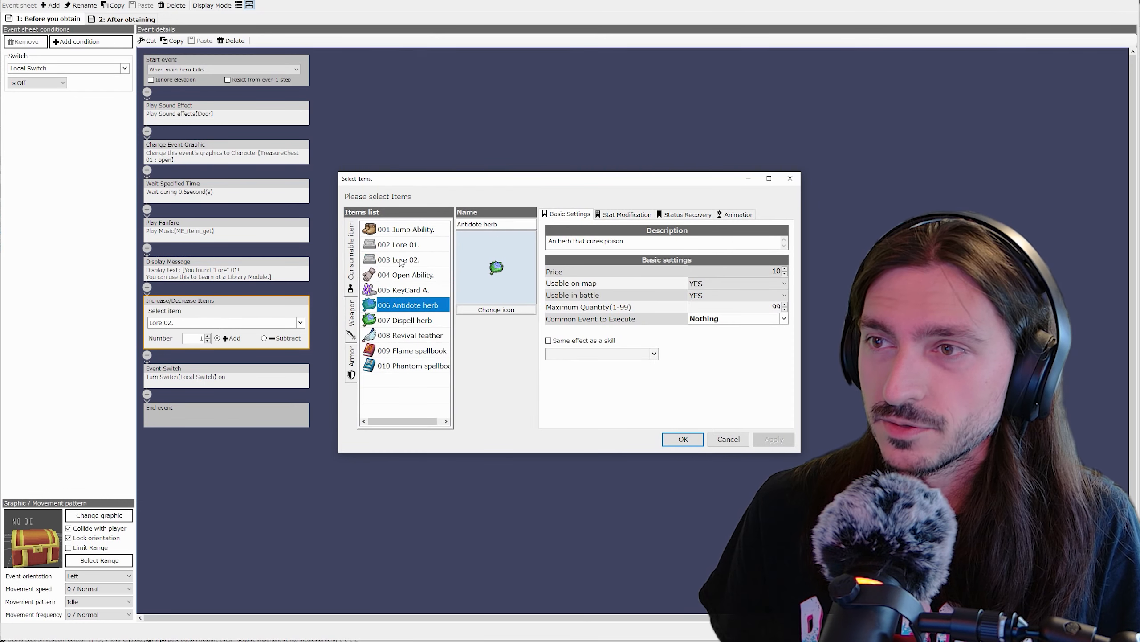
Step: Rename the Antidote herb item as "Lore 03." and set its description to "About Building."
click(421, 245)
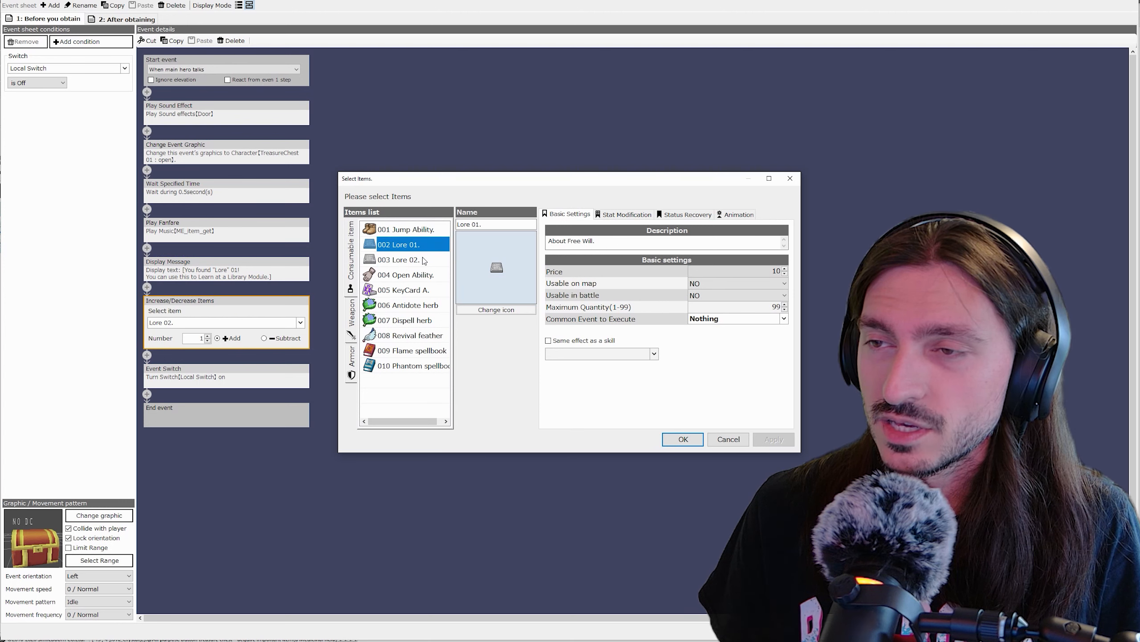
click(422, 259)
click(422, 305)
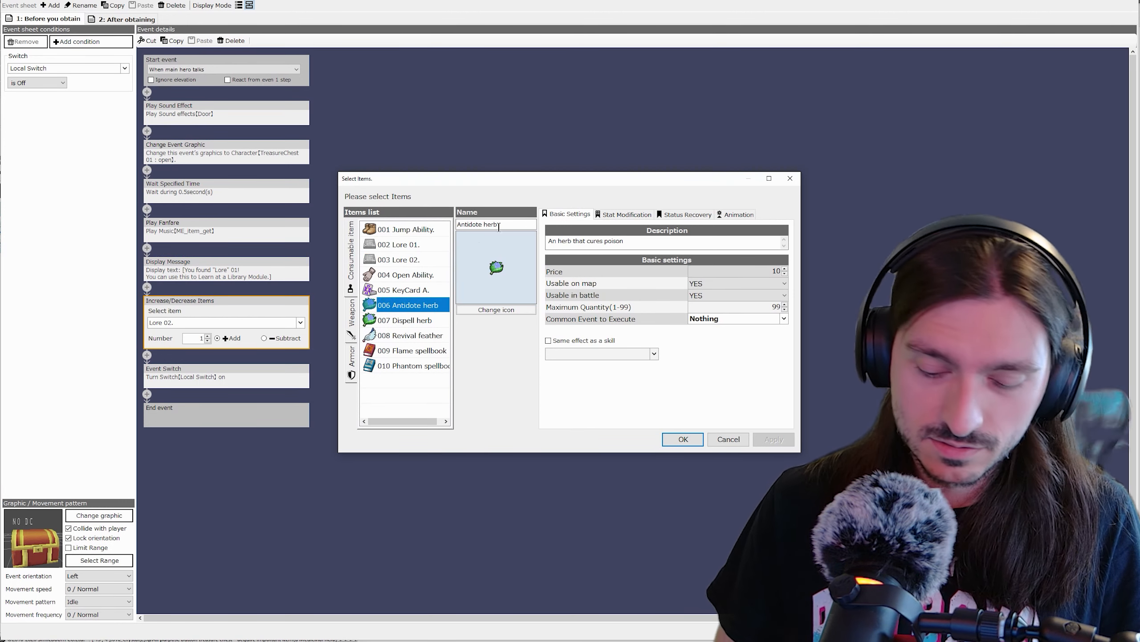
drag(510, 224, 246, 184)
text(Lore 03.)
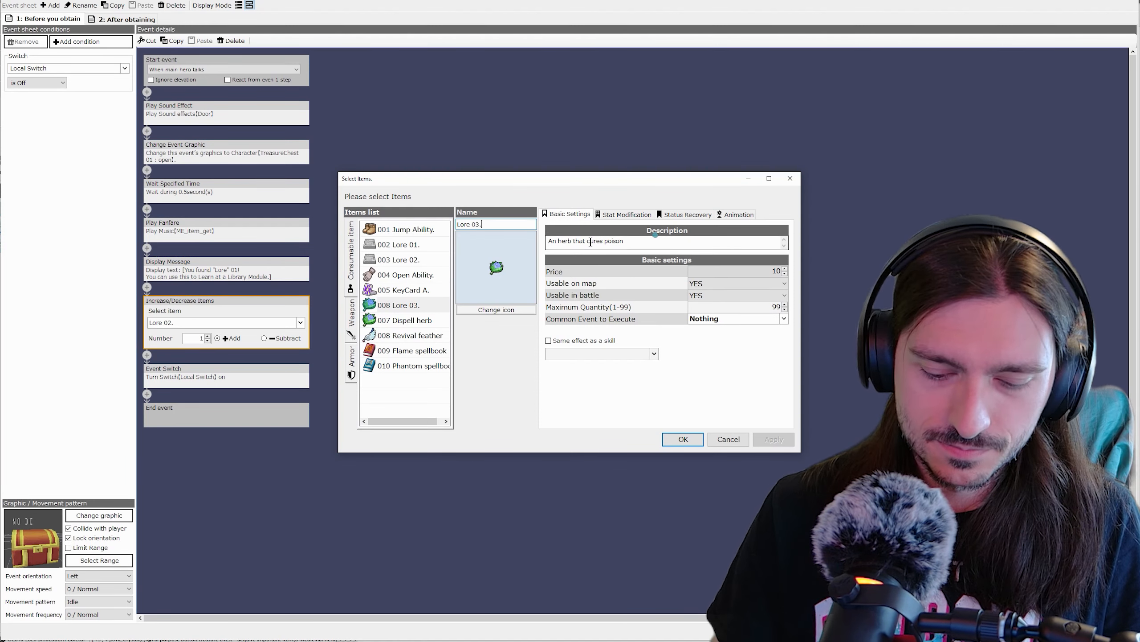
drag(656, 242, 380, 238)
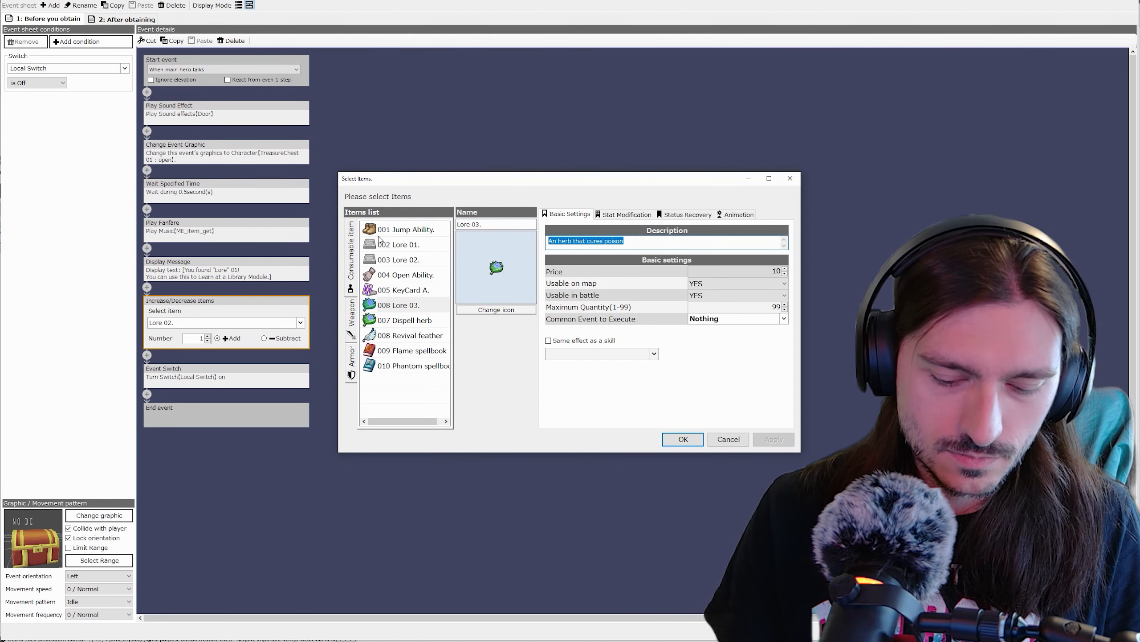
text(About Building.)
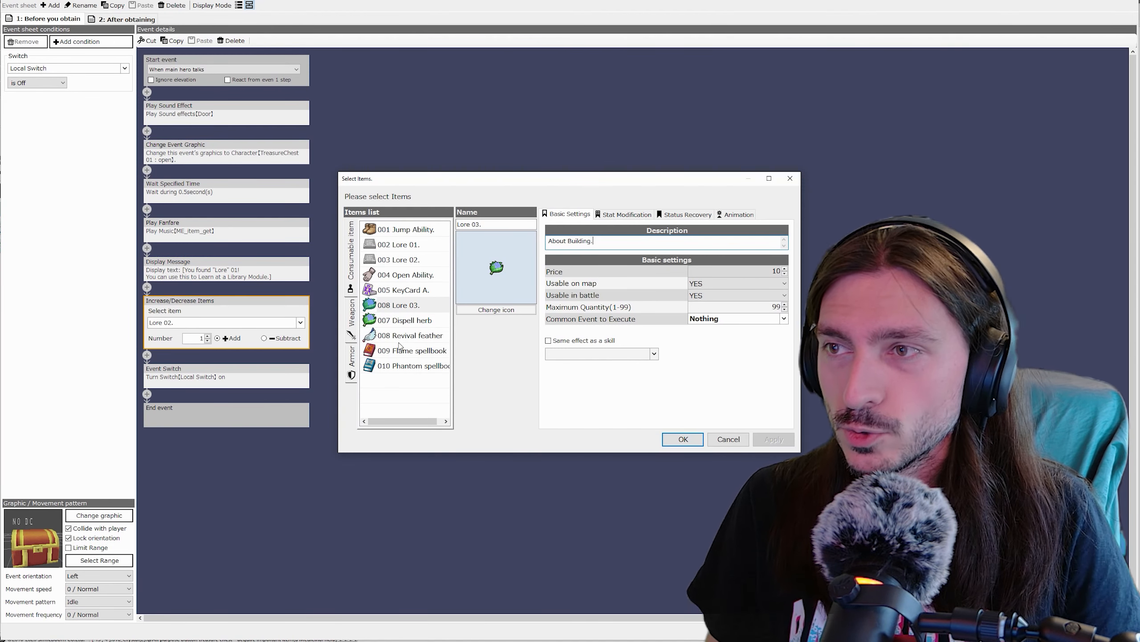
Step: Rename the Dispell herb item as "Lore 04." with the description "About Exploring." and make it the chest's item
click(404, 320)
click(504, 225)
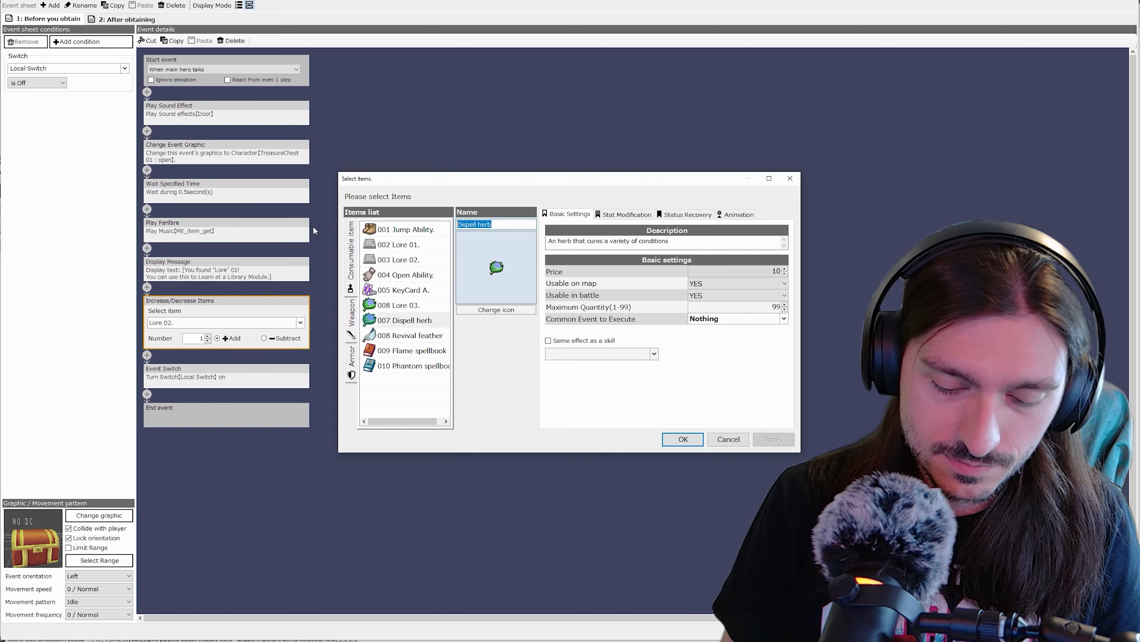
text(Lore 04.)
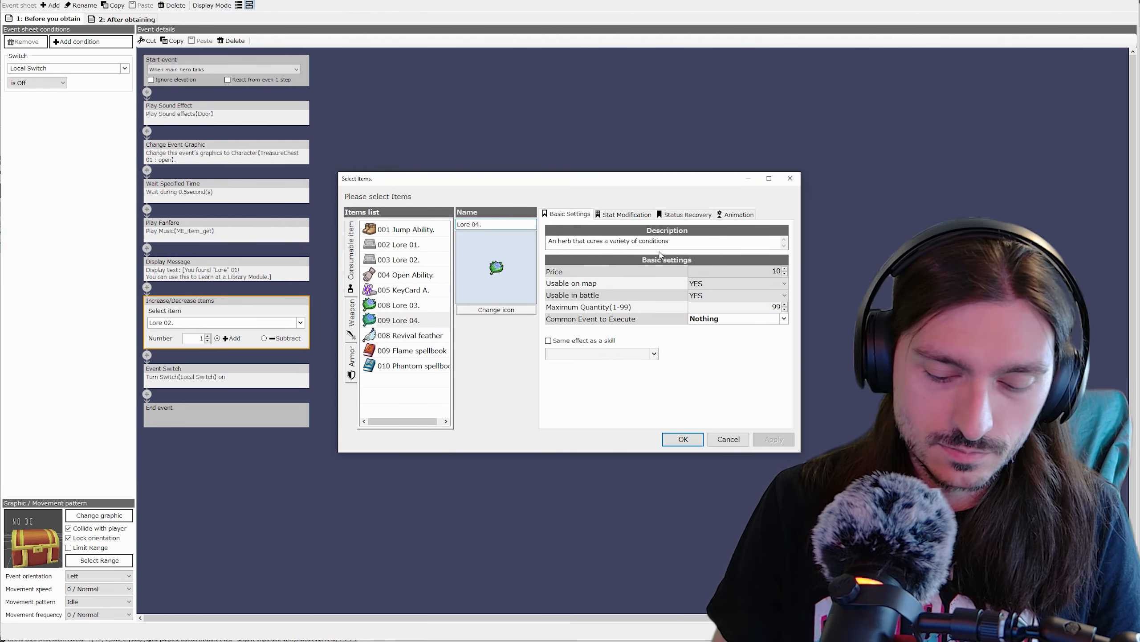
drag(669, 241, 232, 238)
text(About)
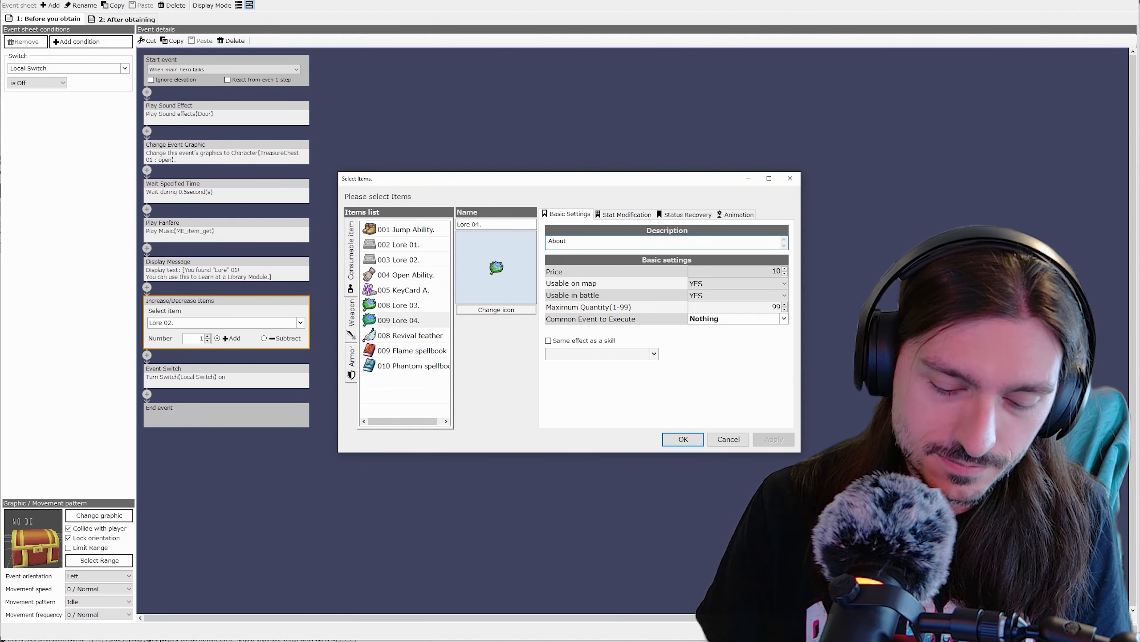
text( Exploring.)
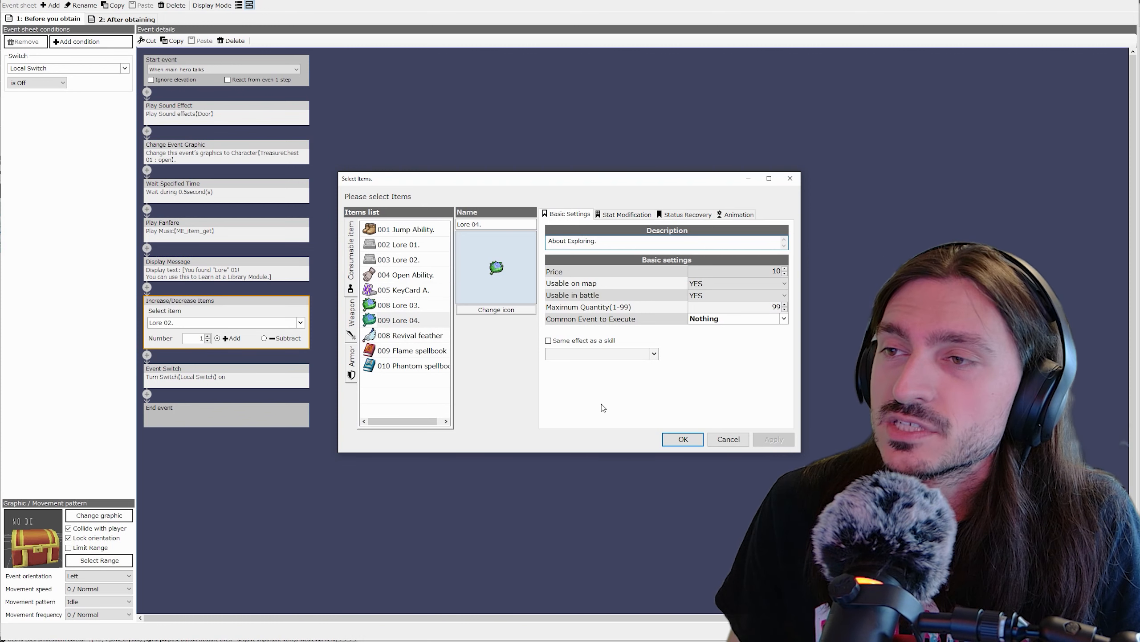
click(682, 439)
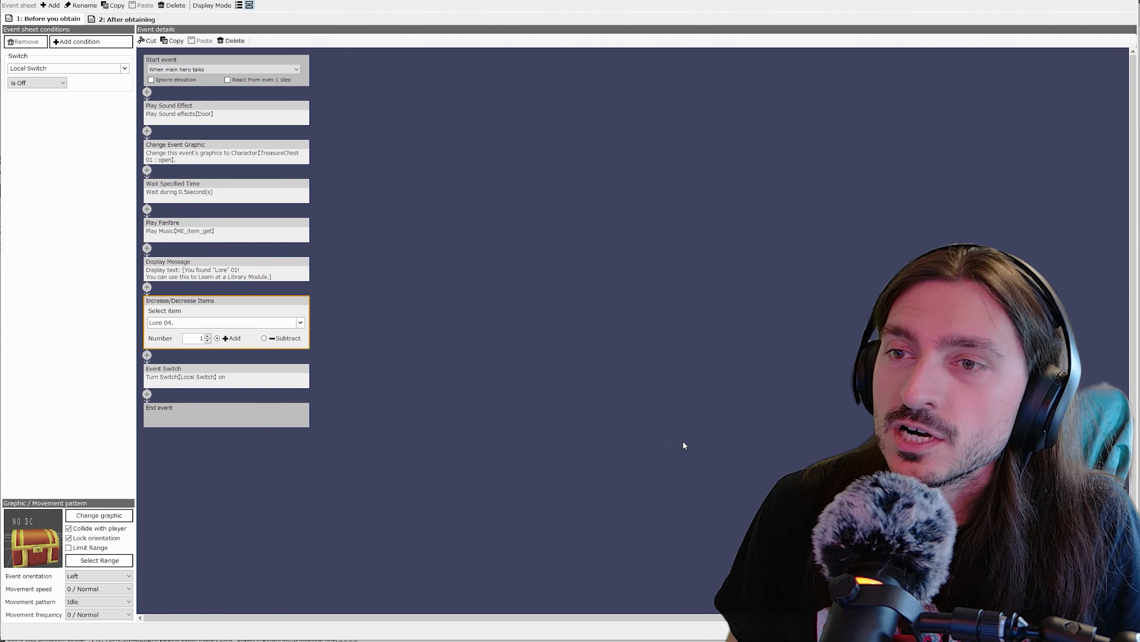
Step: Change the icons of Lore 03. and Lore 04. to the grey slab icon used by the other Lore items
click(249, 324)
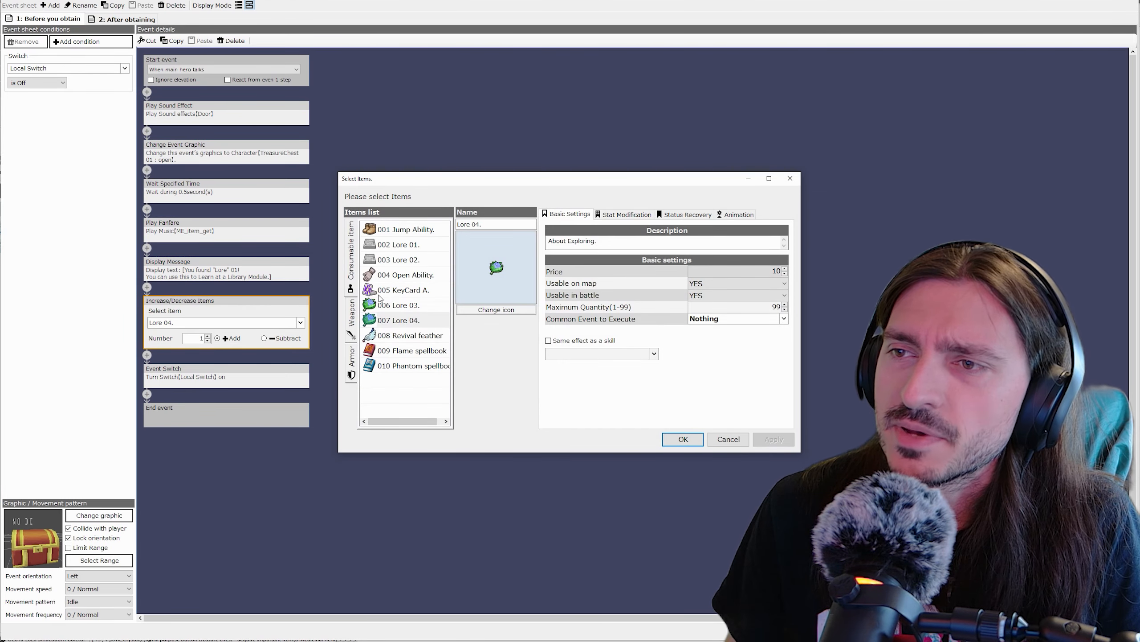
click(401, 308)
click(505, 311)
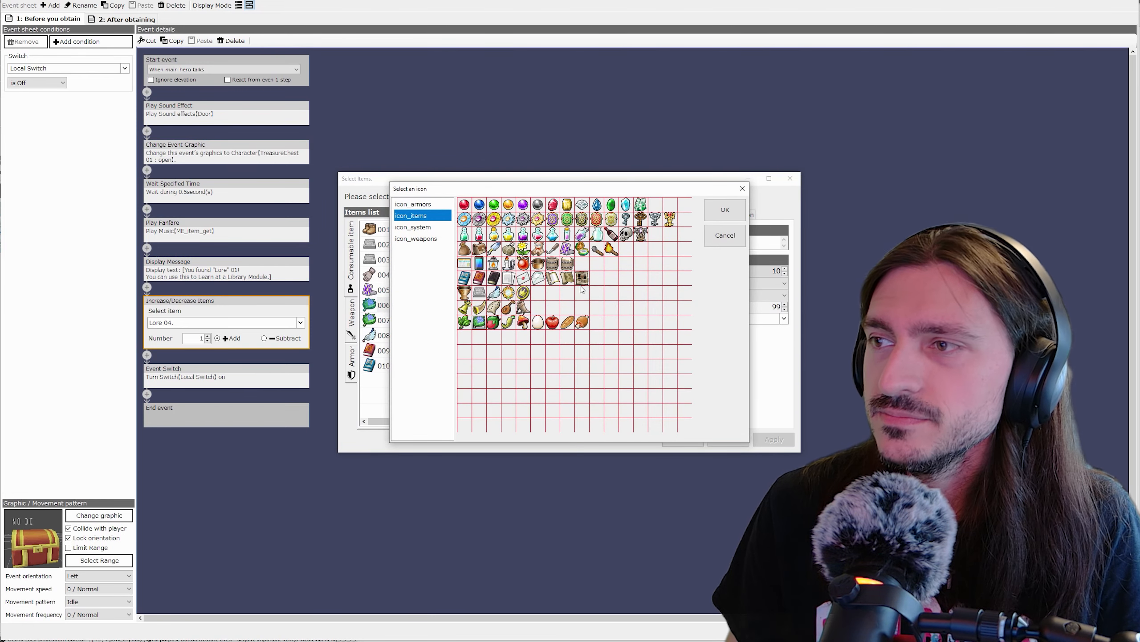
click(725, 209)
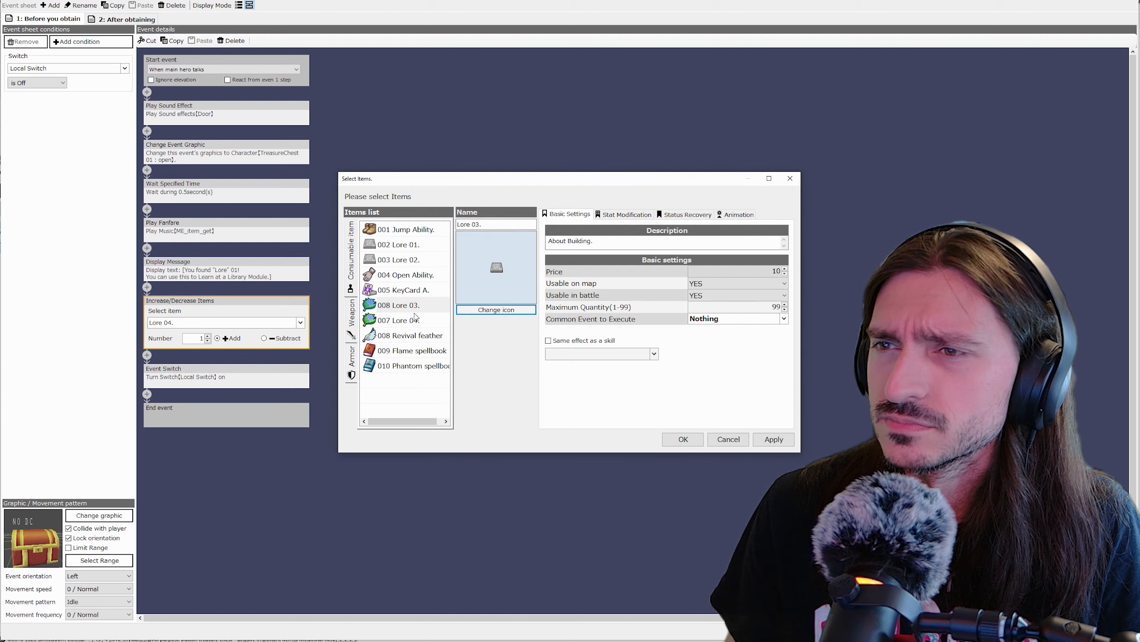
click(391, 319)
click(478, 310)
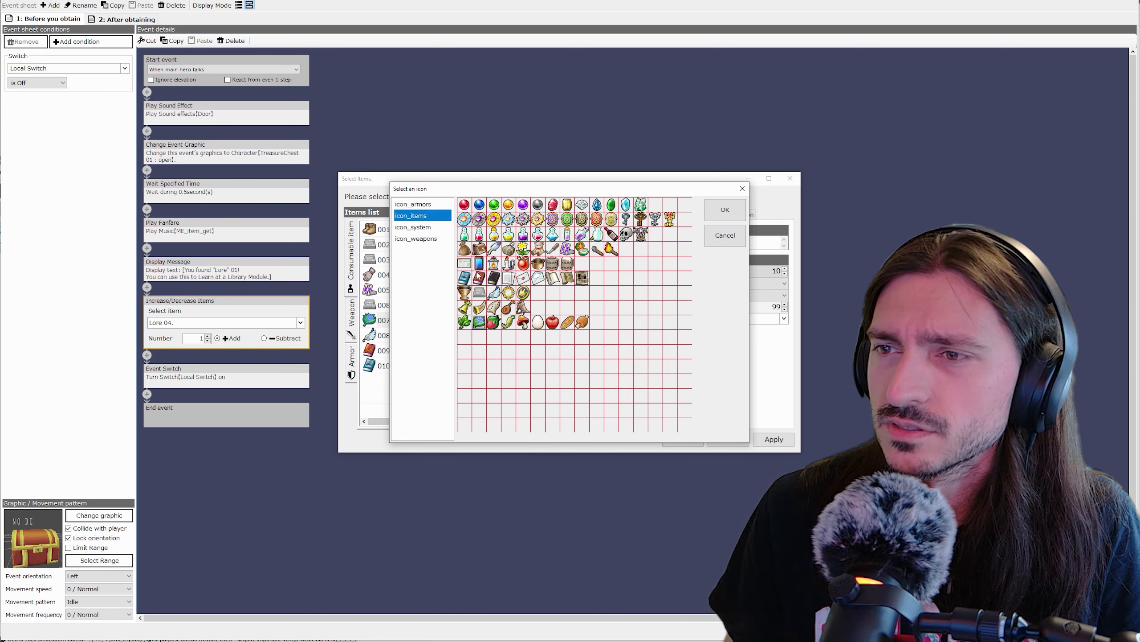
double_click(479, 292)
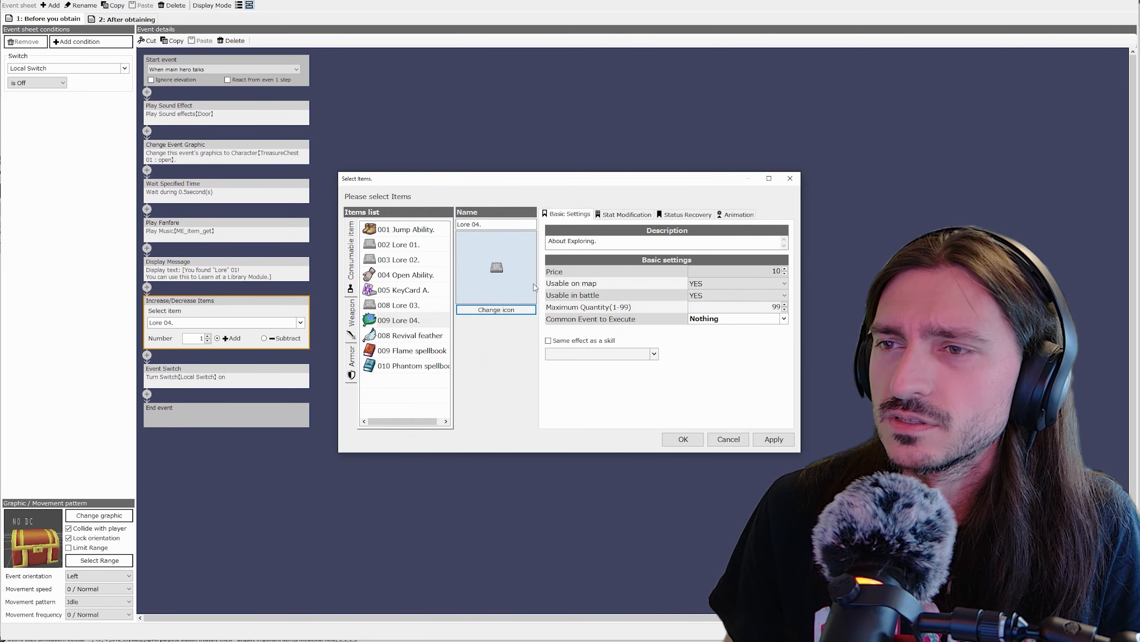
Step: Rename the Revival feather item as "Lore 05." and set its description to "About Community."
click(429, 307)
click(429, 338)
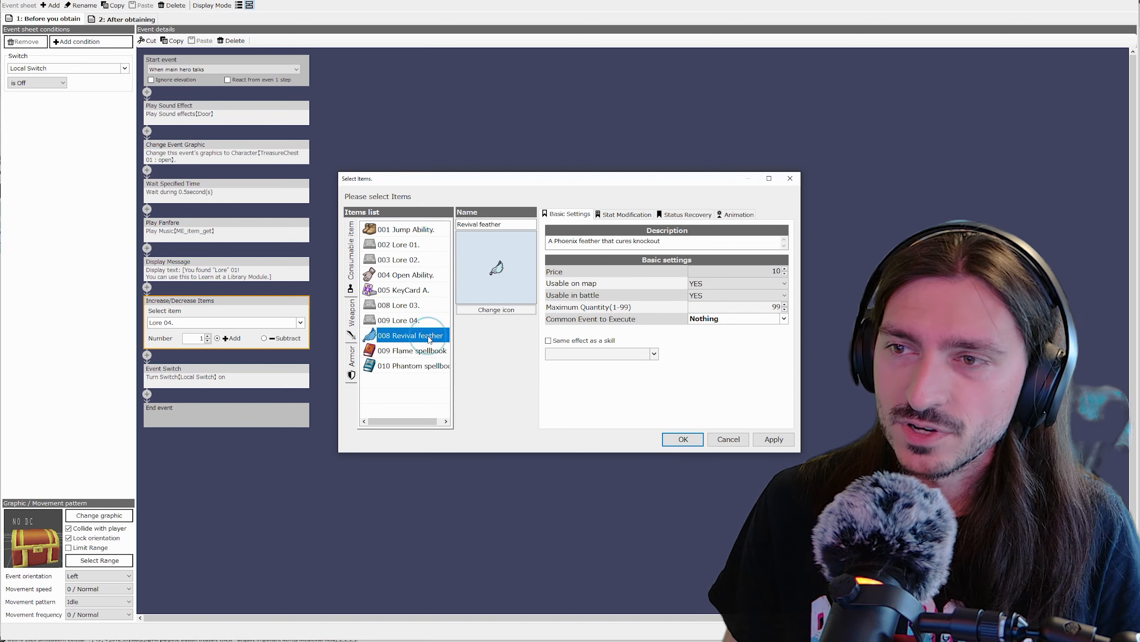
drag(510, 225, 339, 169)
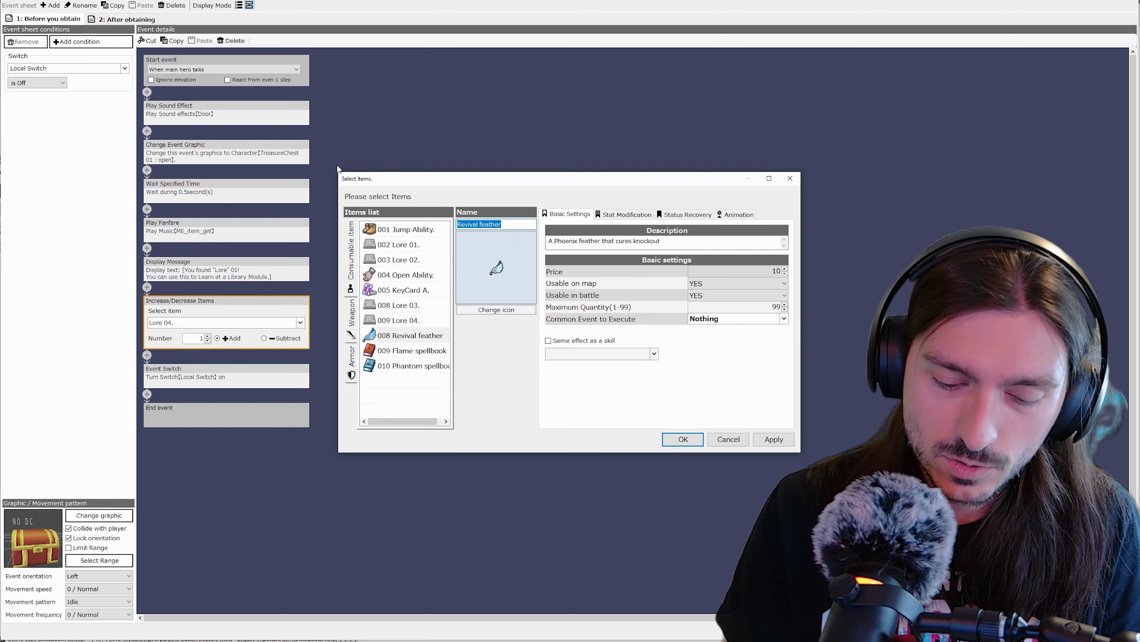
text(Lore 05.)
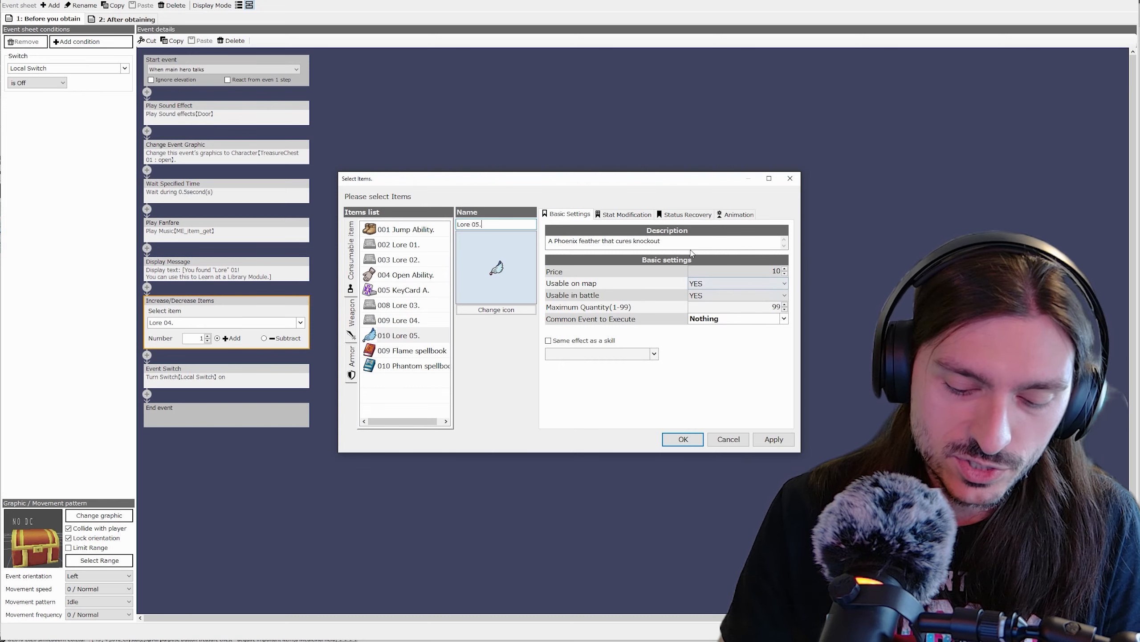
triple_click(691, 245)
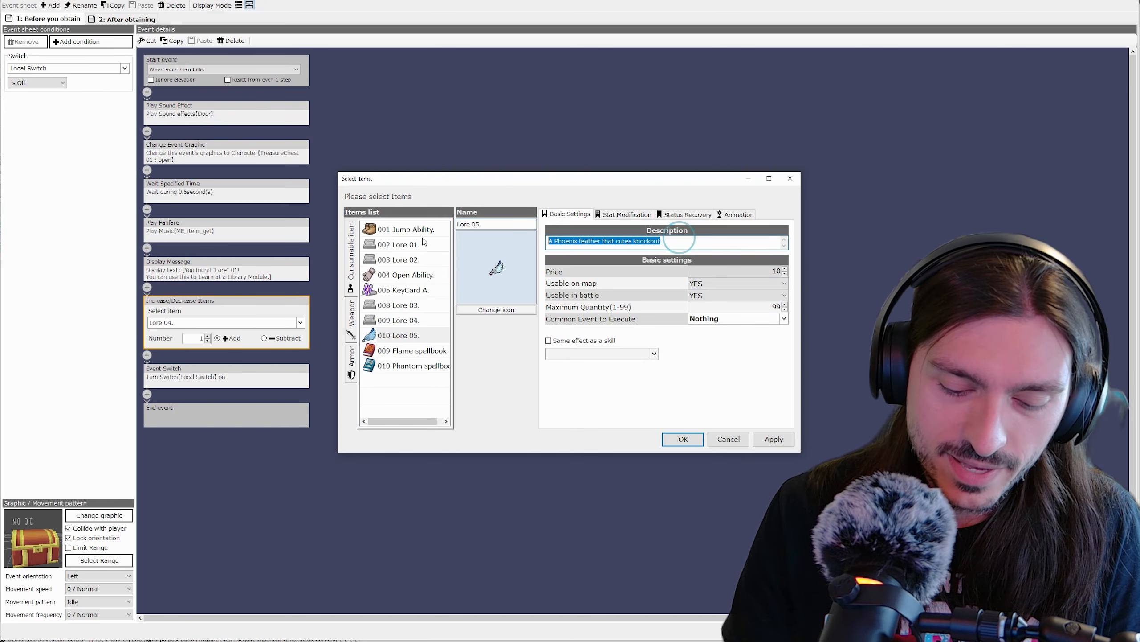
text(About C)
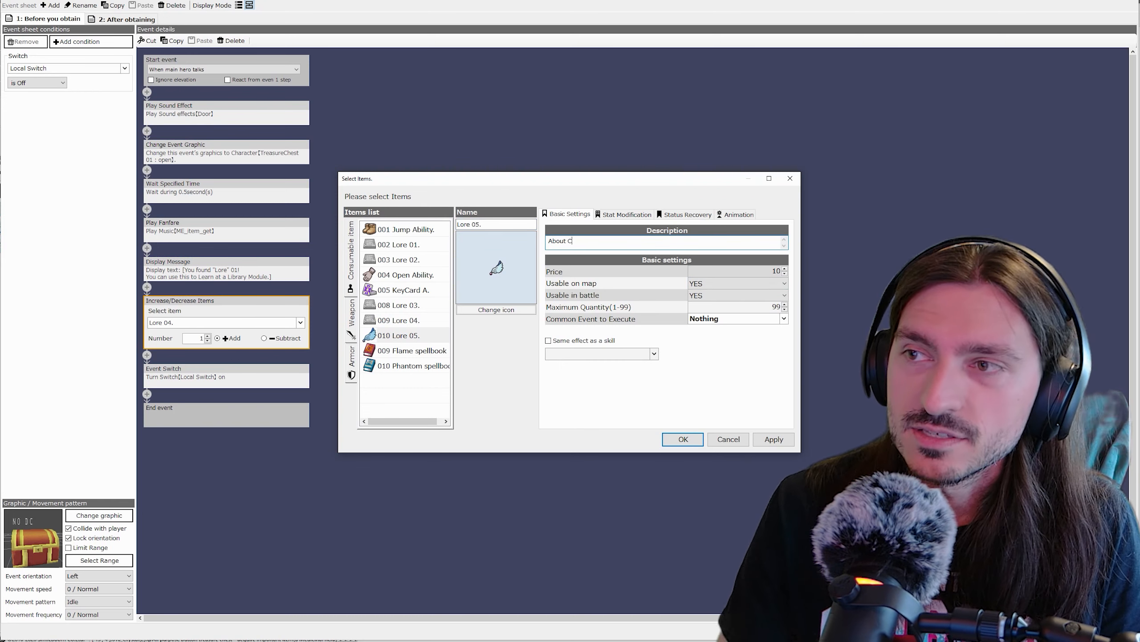
text(ommunity.)
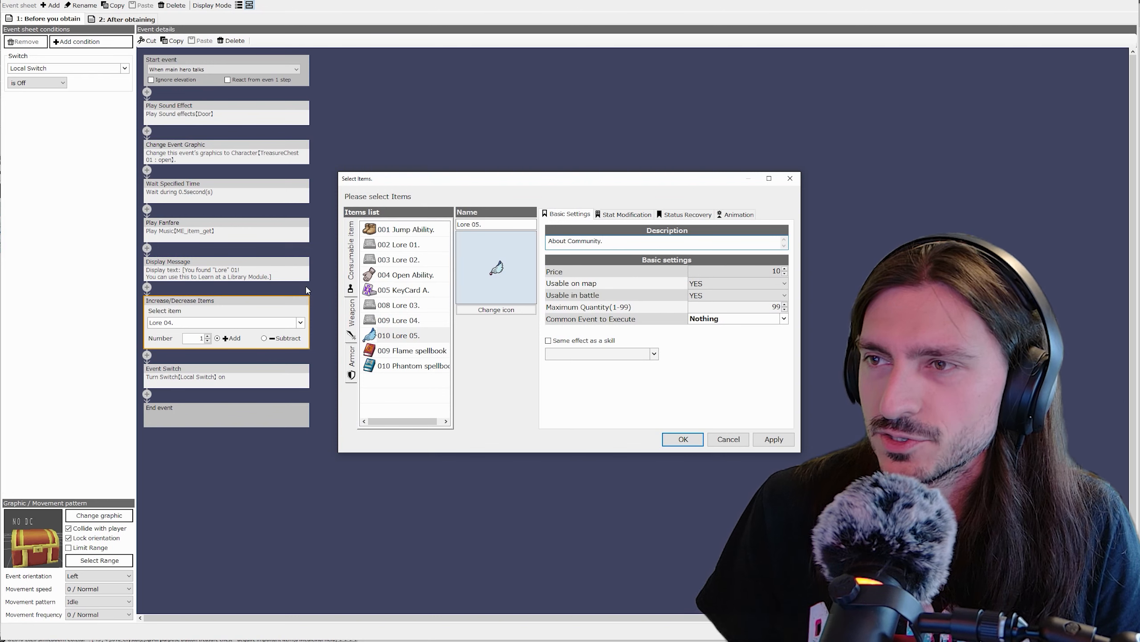
Step: Rename the Flame spellbook item as "Lore 06." and set its description to "About Responsibility."
click(434, 354)
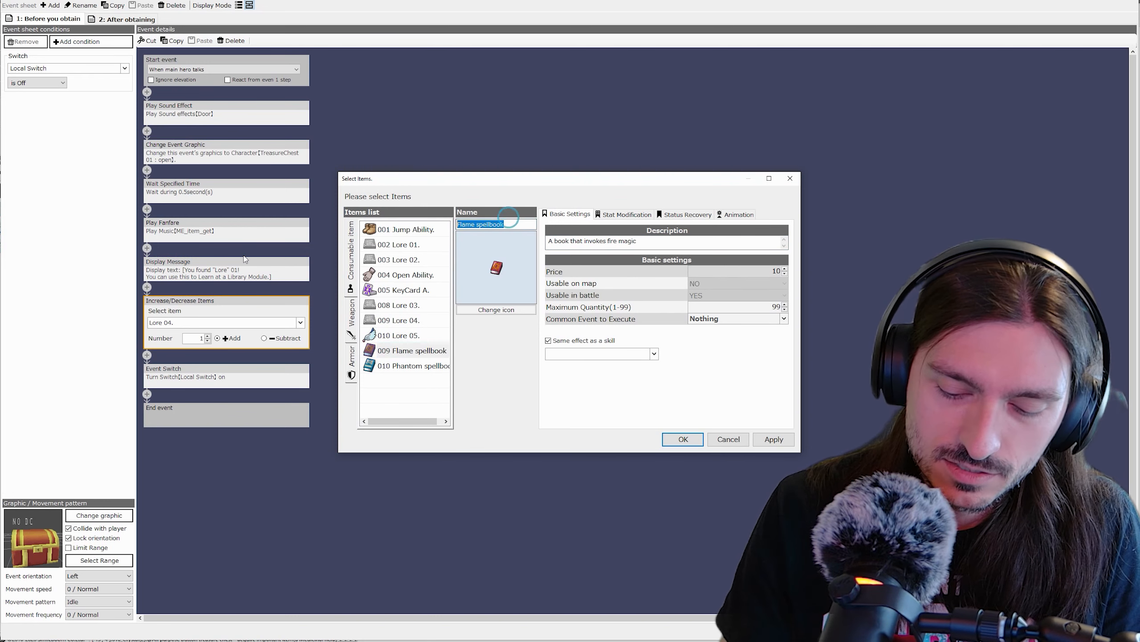
text(Lore 06.)
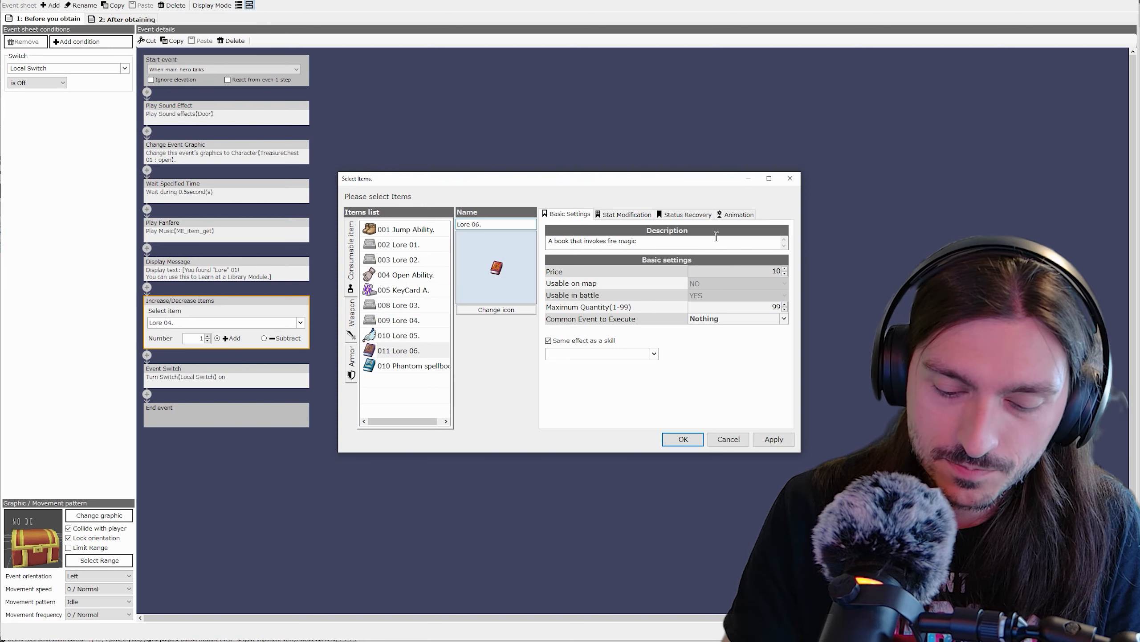
click(716, 236)
key(ctrl+a)
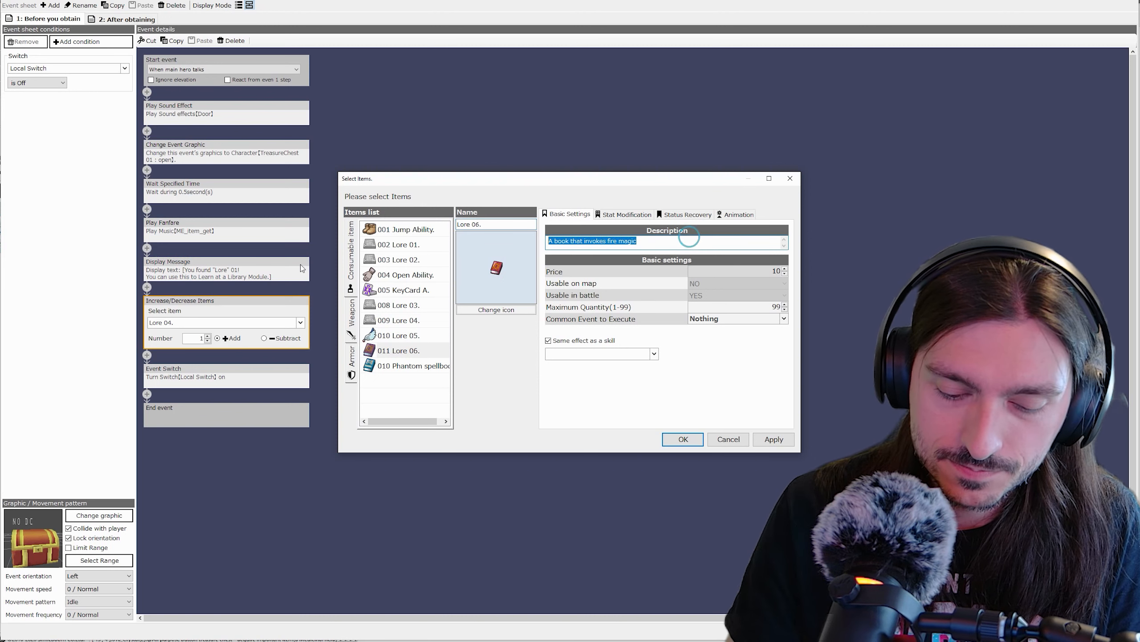
text(About Responsibility.)
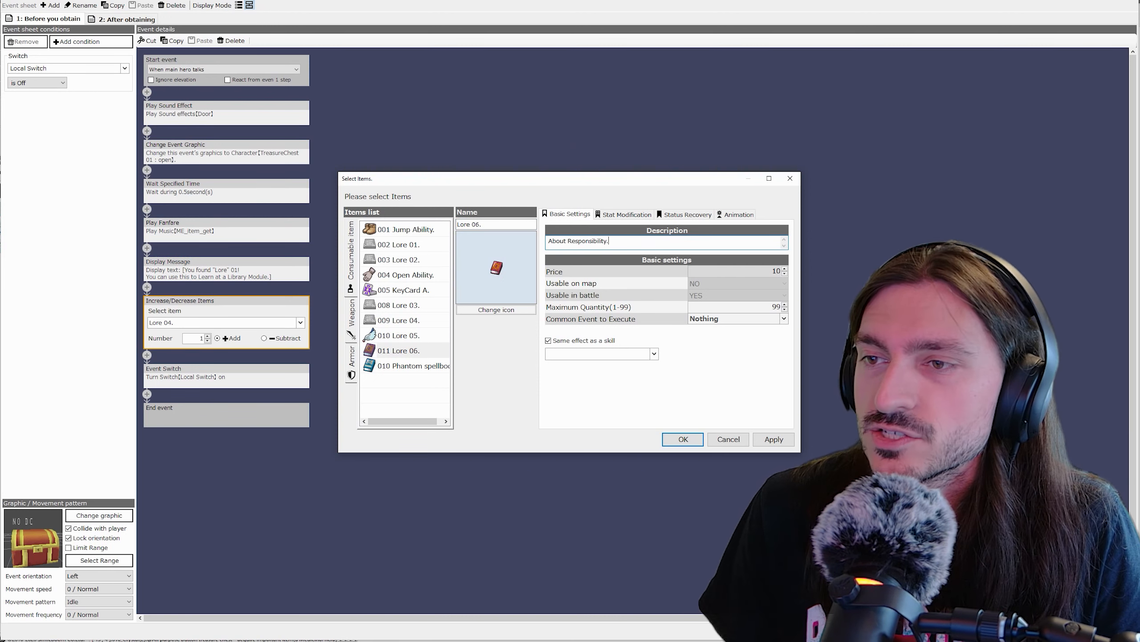
Step: Change the icons of Lore 05. and Lore 06. to the grey slab icon used by the other Lore items
click(404, 341)
click(497, 310)
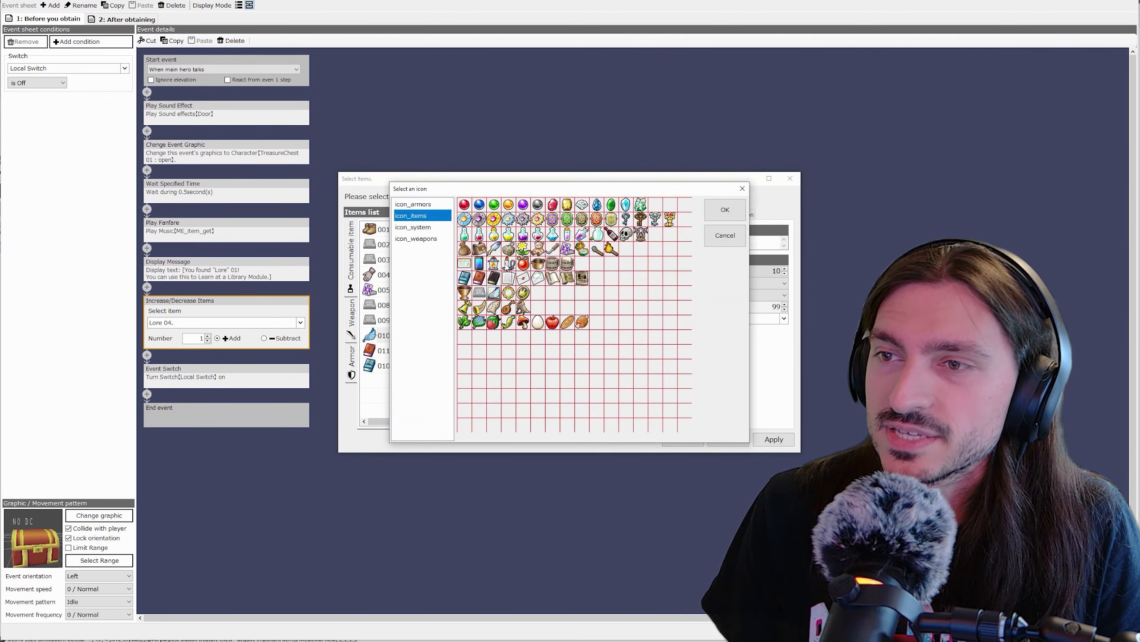
double_click(478, 295)
click(415, 352)
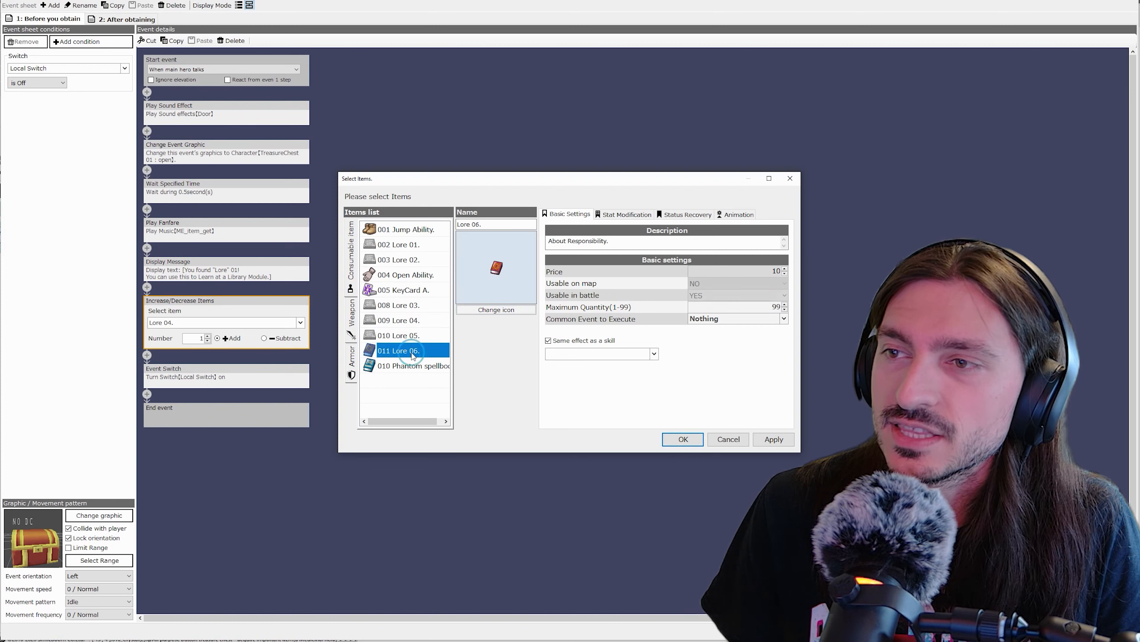
click(496, 310)
double_click(479, 295)
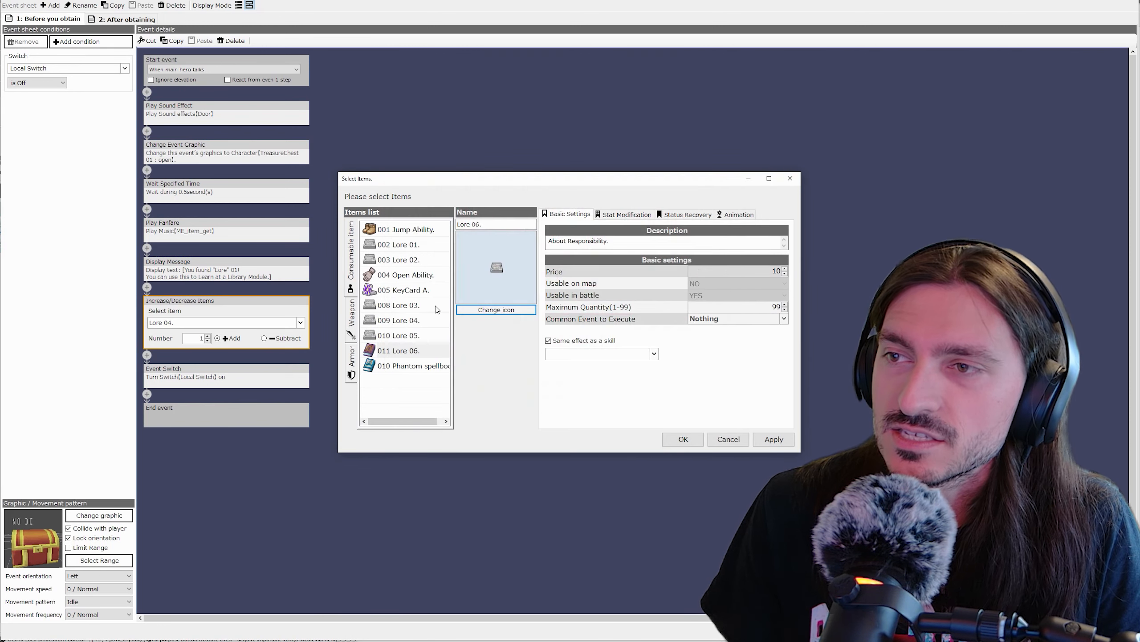
Step: Copy the description text of the KeyCard A. item for reuse on the Phantom spellbook item
click(415, 366)
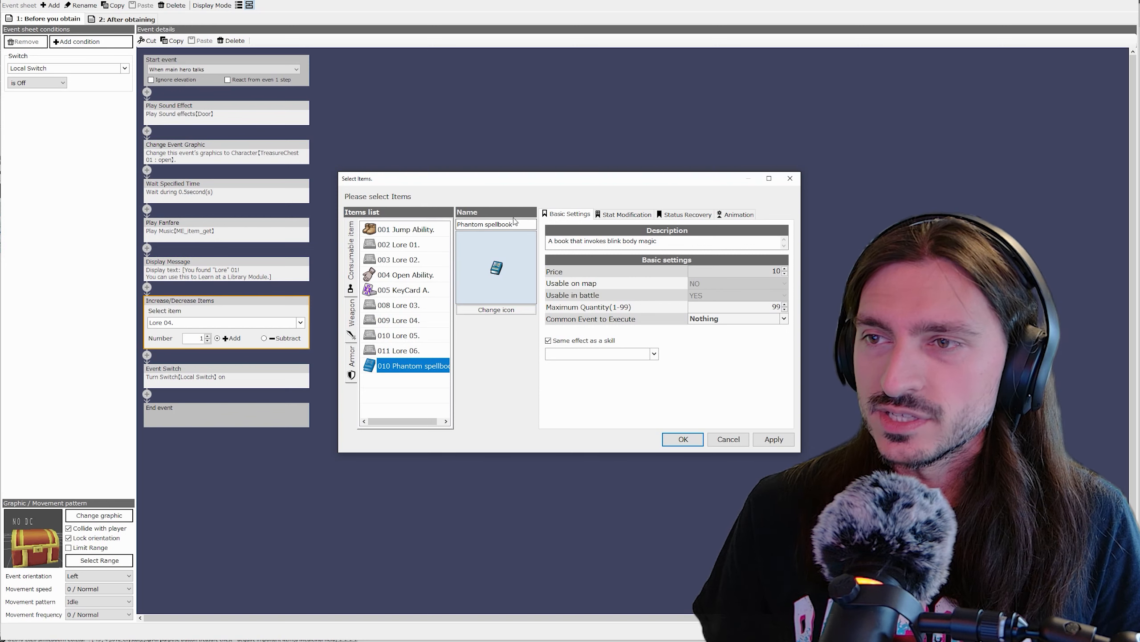
click(409, 292)
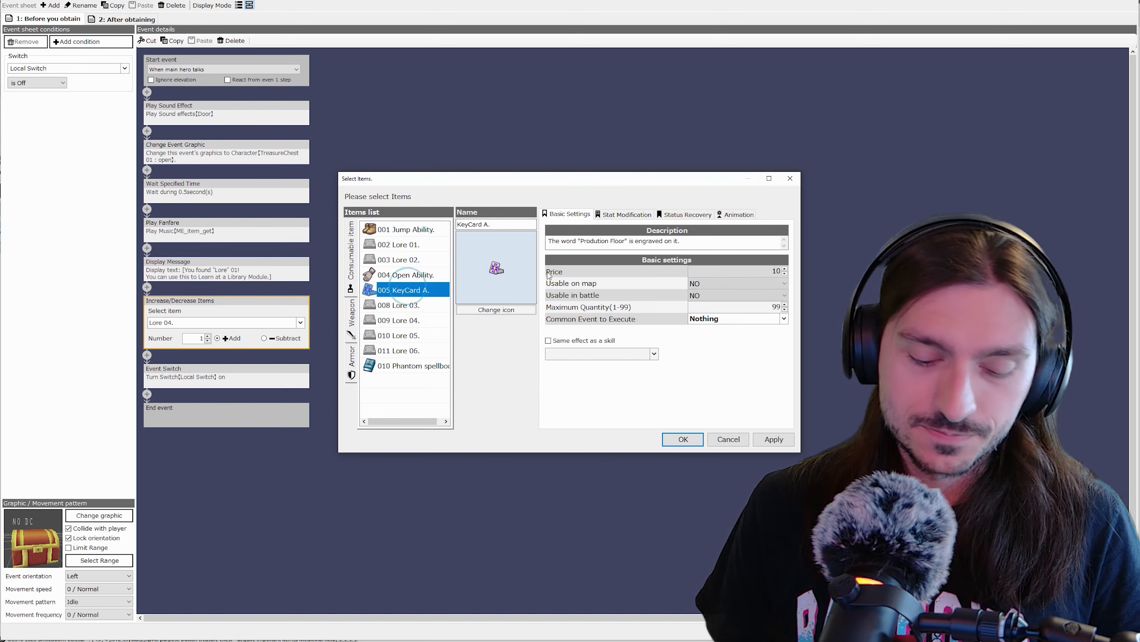
key(Tab)
key(ctrl+c)
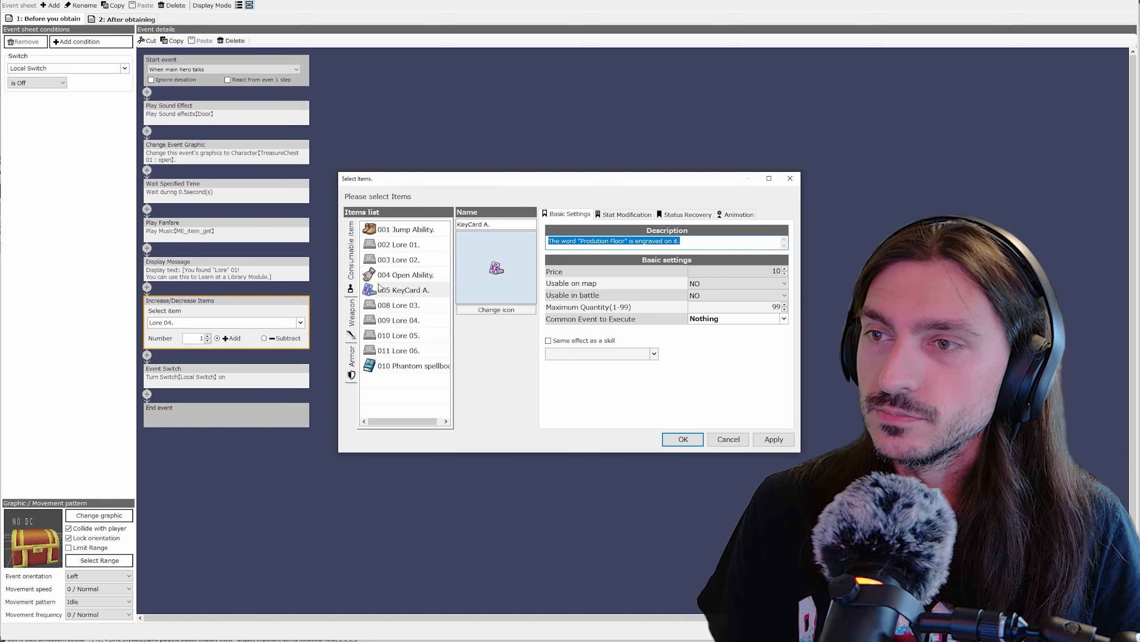
Step: Paste the copied description into the Phantom spellbook item and rename it as "Keycard B."
click(427, 369)
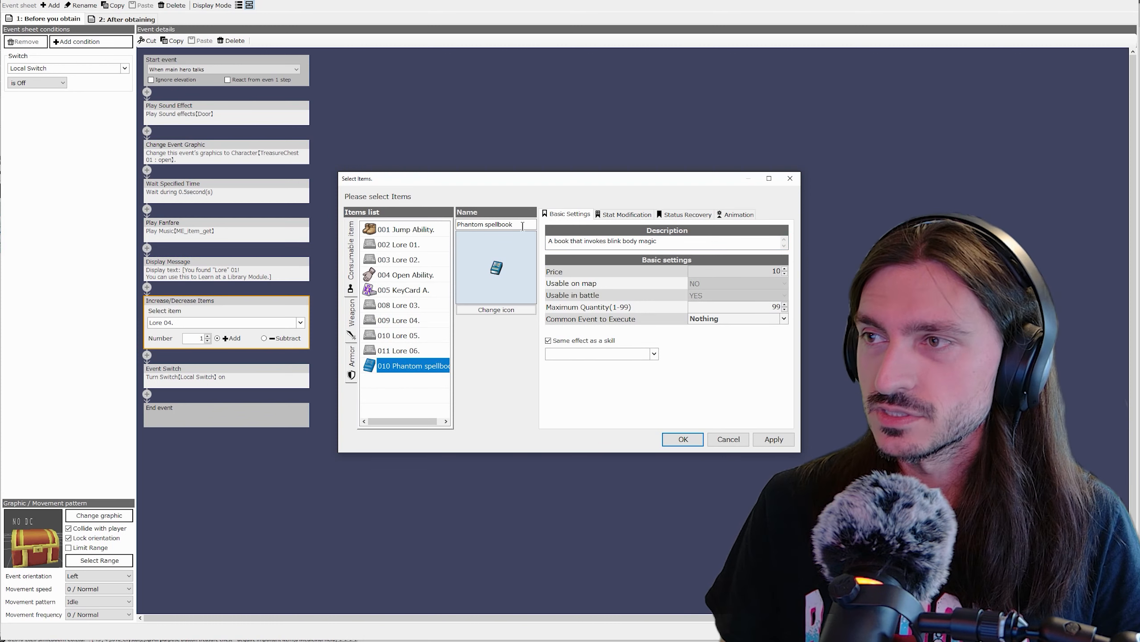
drag(522, 224, 354, 225)
key(ctrl+v)
drag(681, 247, 149, 218)
key(ctrl+v)
key(BackSpace)
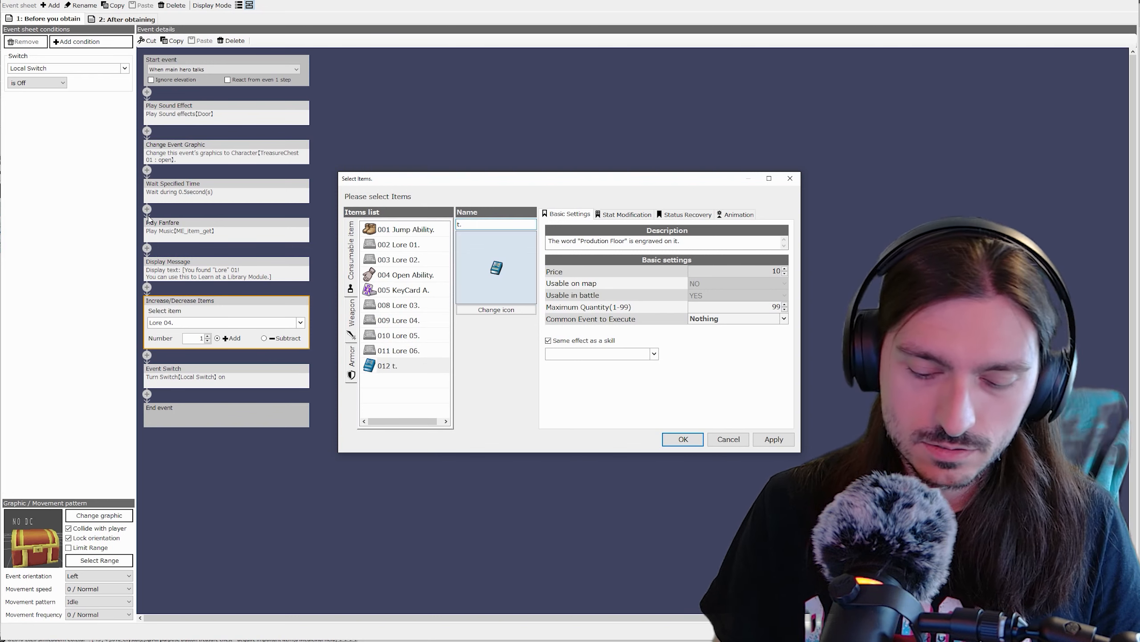
text(K)
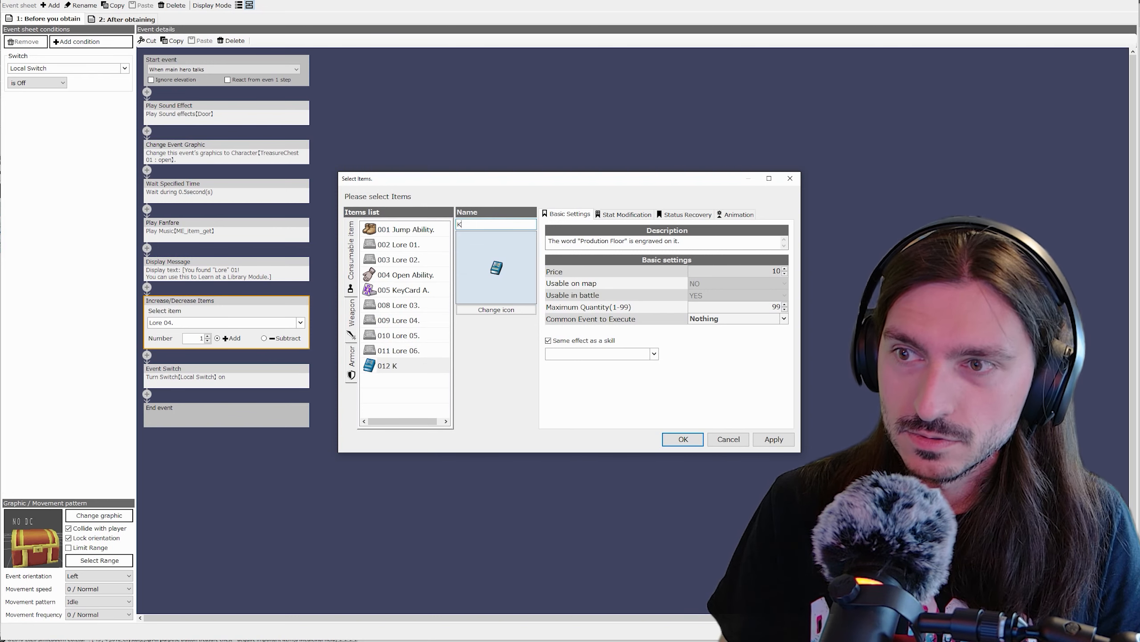
text(eycard B.)
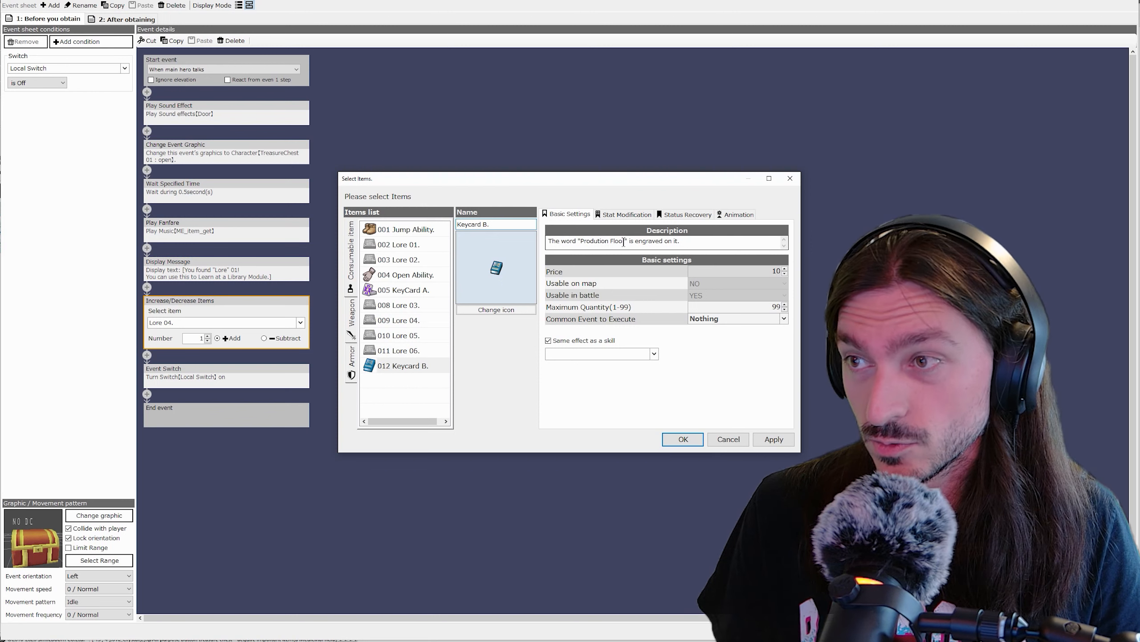
Step: Change the engraved words in Keycard B.'s description to "Offices" and accept the item changes
drag(625, 241, 586, 242)
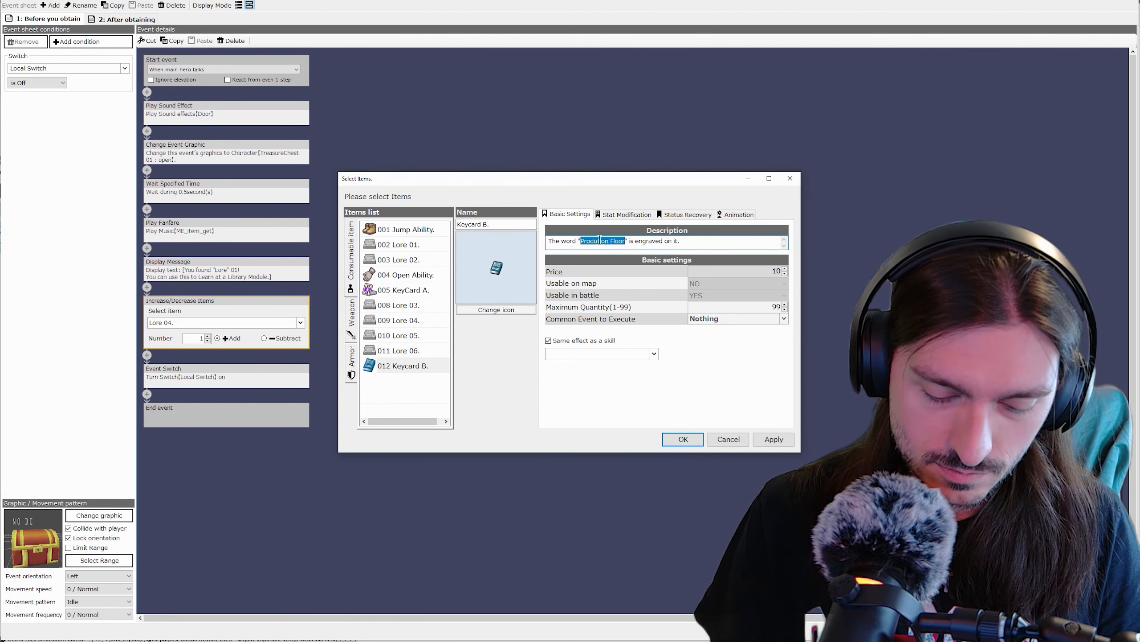
text(Offices)
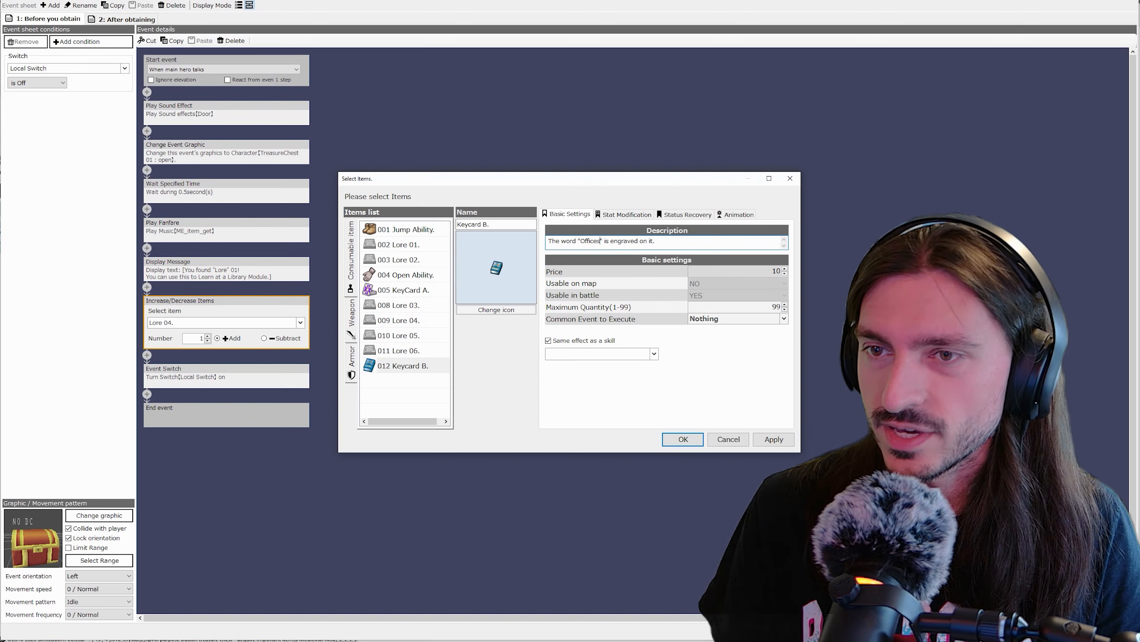
click(681, 439)
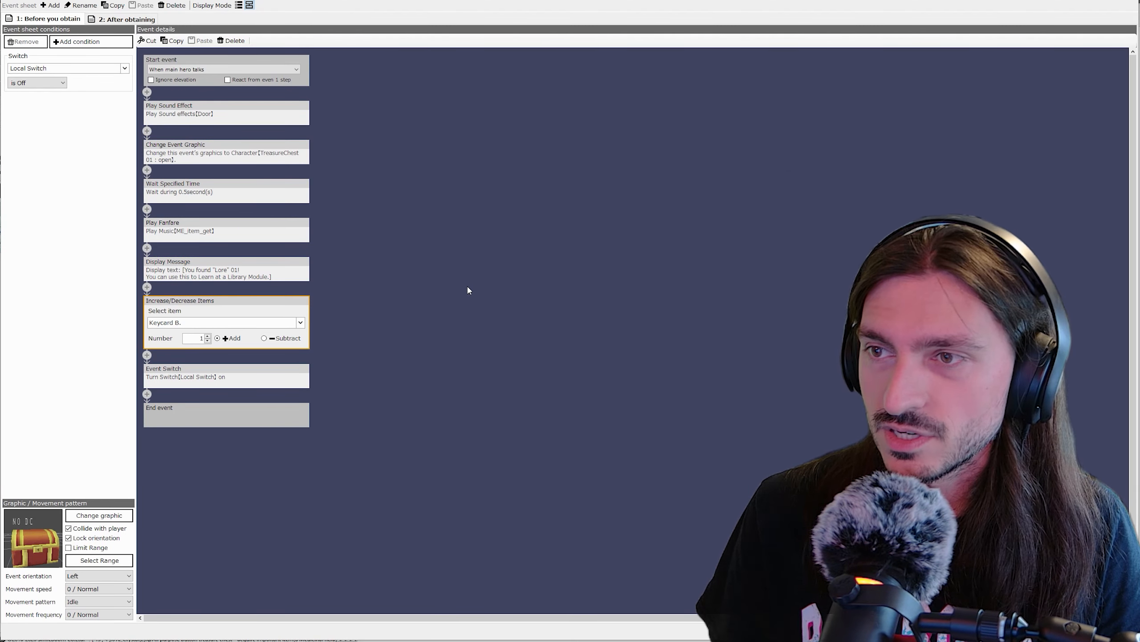
Step: Make Lore 03. the item this chest gives and edit the Lore number in its found message
click(296, 324)
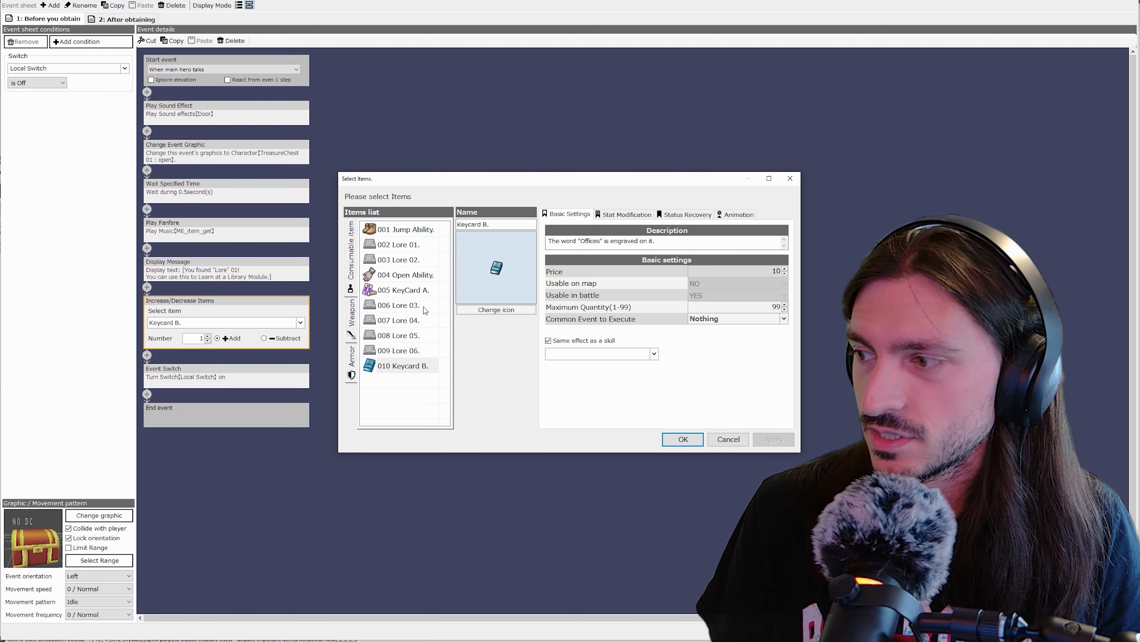
double_click(425, 308)
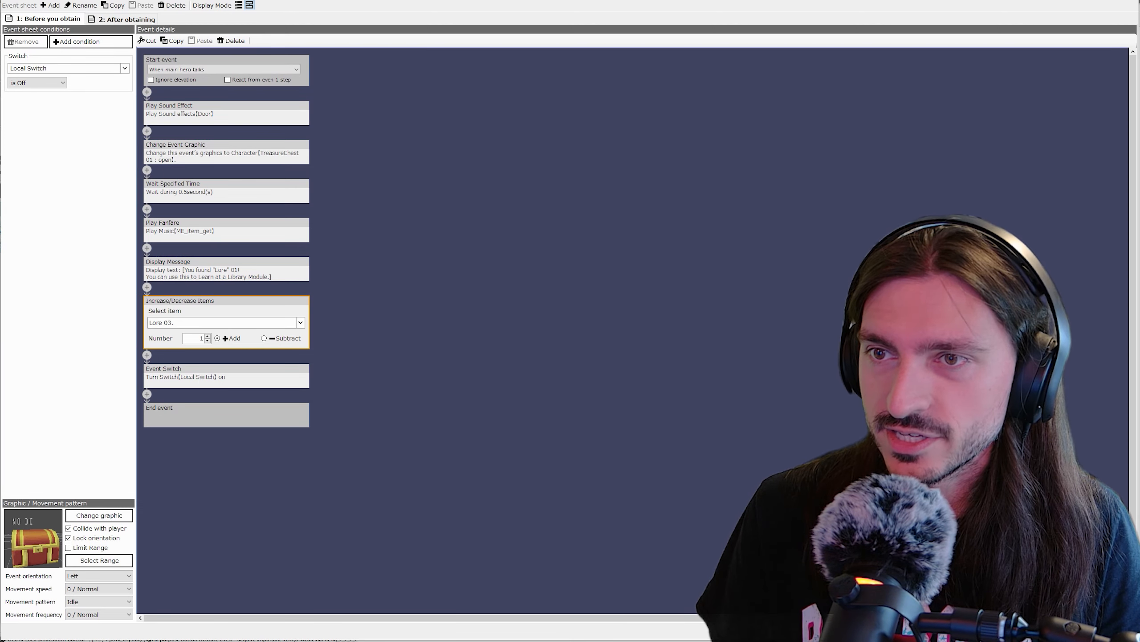
click(238, 271)
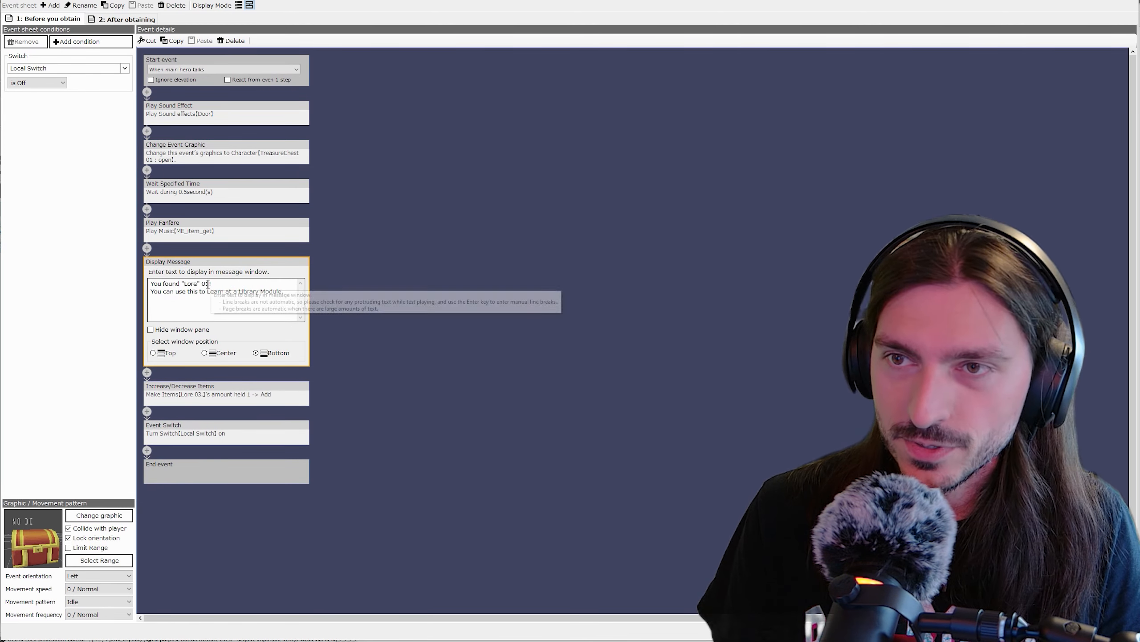
drag(210, 283, 207, 283)
click(368, 324)
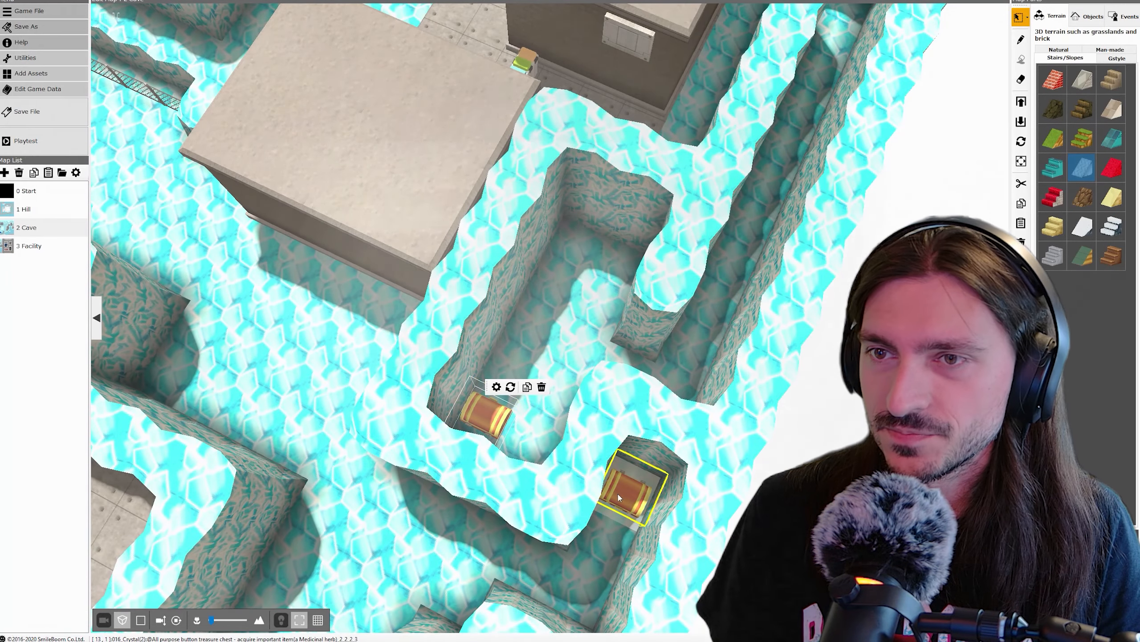
Step: Make Lore 04. the item of the other Cave chest and edit the Lore number in its found message
click(627, 497)
double_click(627, 498)
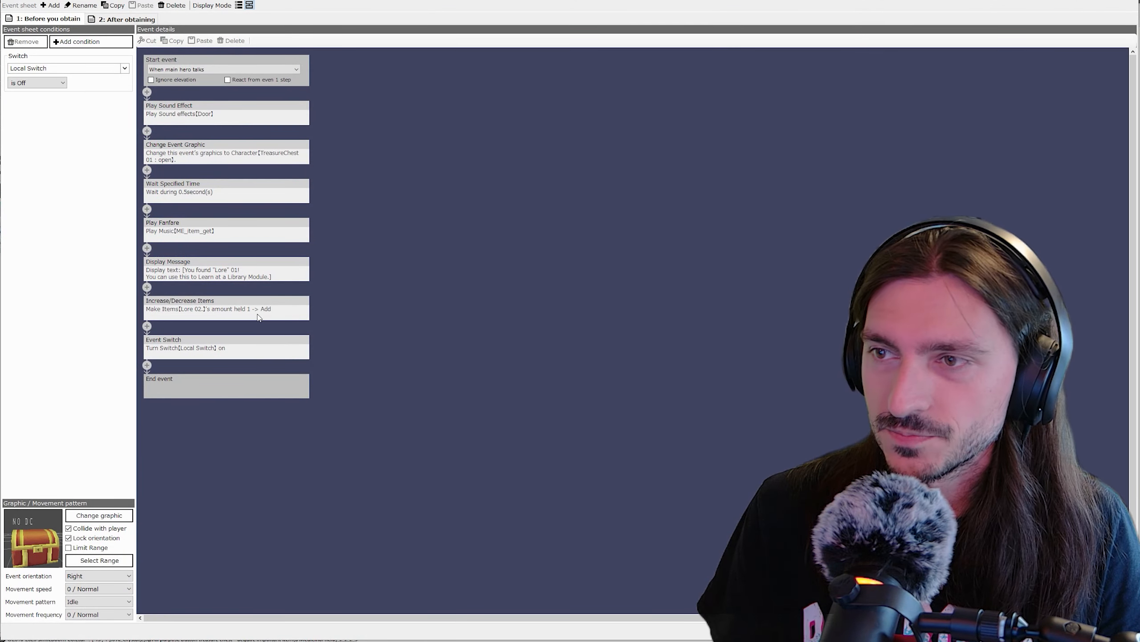
click(259, 317)
click(238, 323)
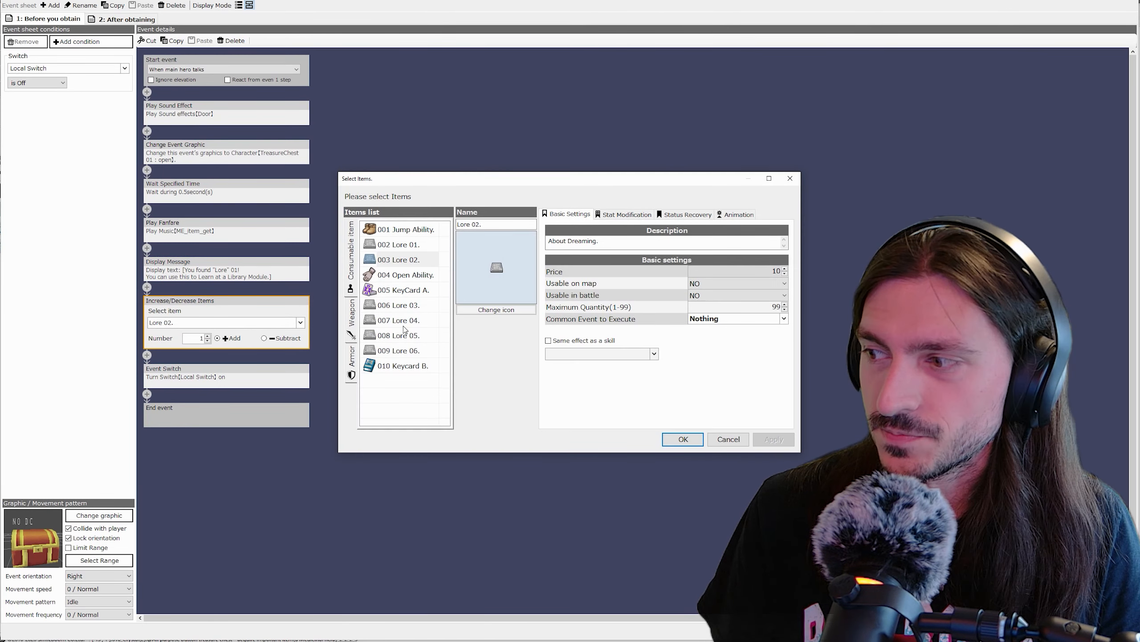
double_click(404, 321)
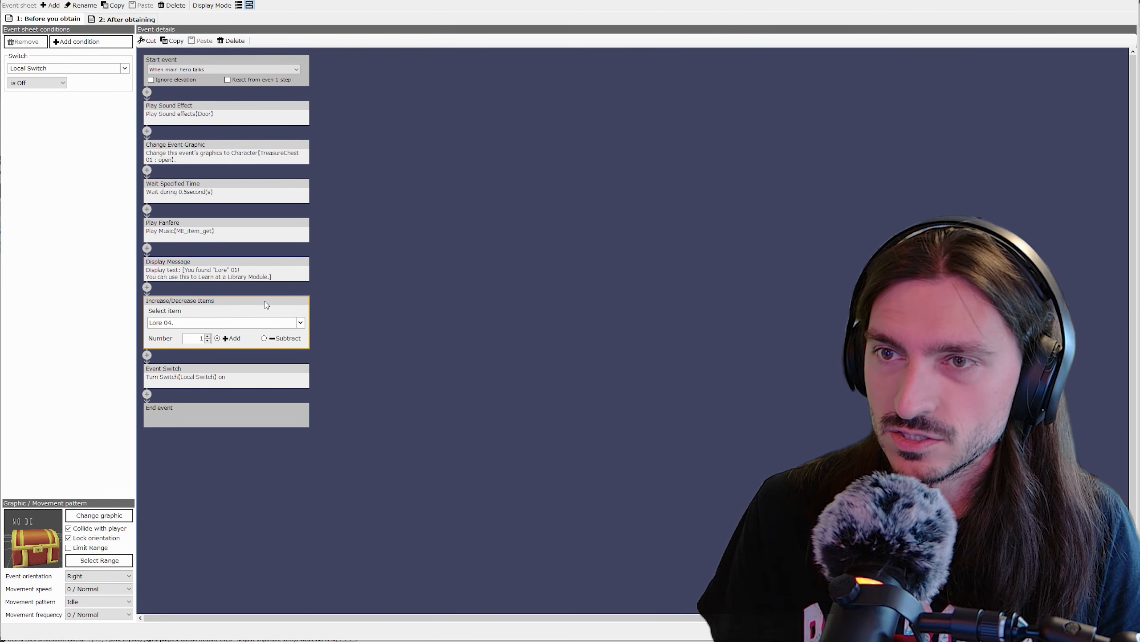
click(262, 273)
drag(210, 284, 207, 284)
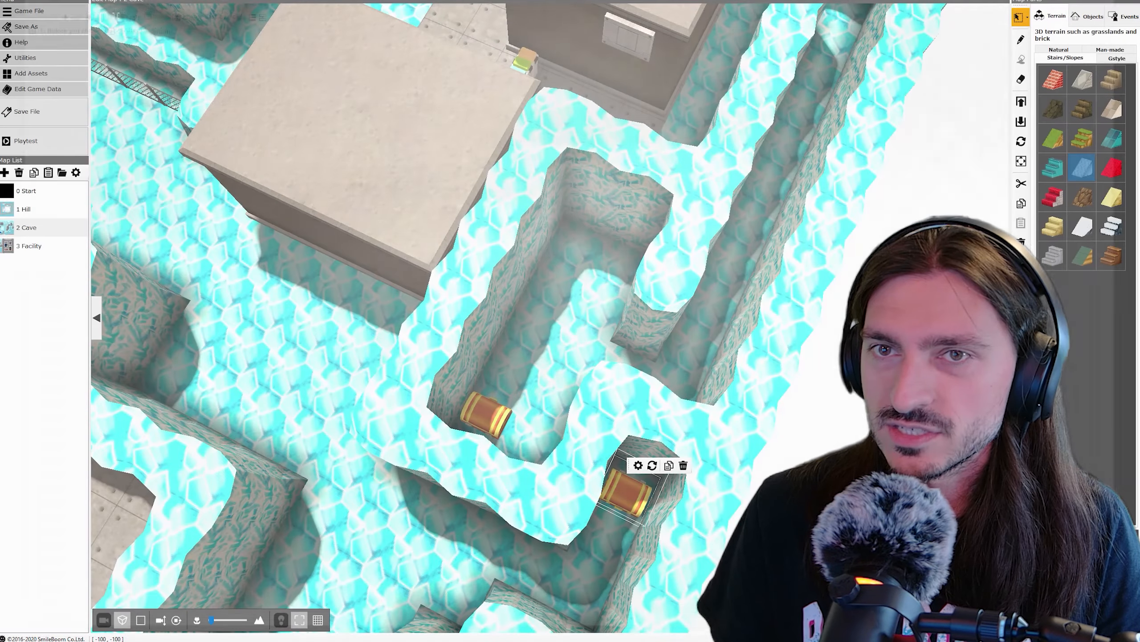
Step: On the Hill map, change the message of the chest that gives Lore 02. to say "Lore" 02
click(24, 209)
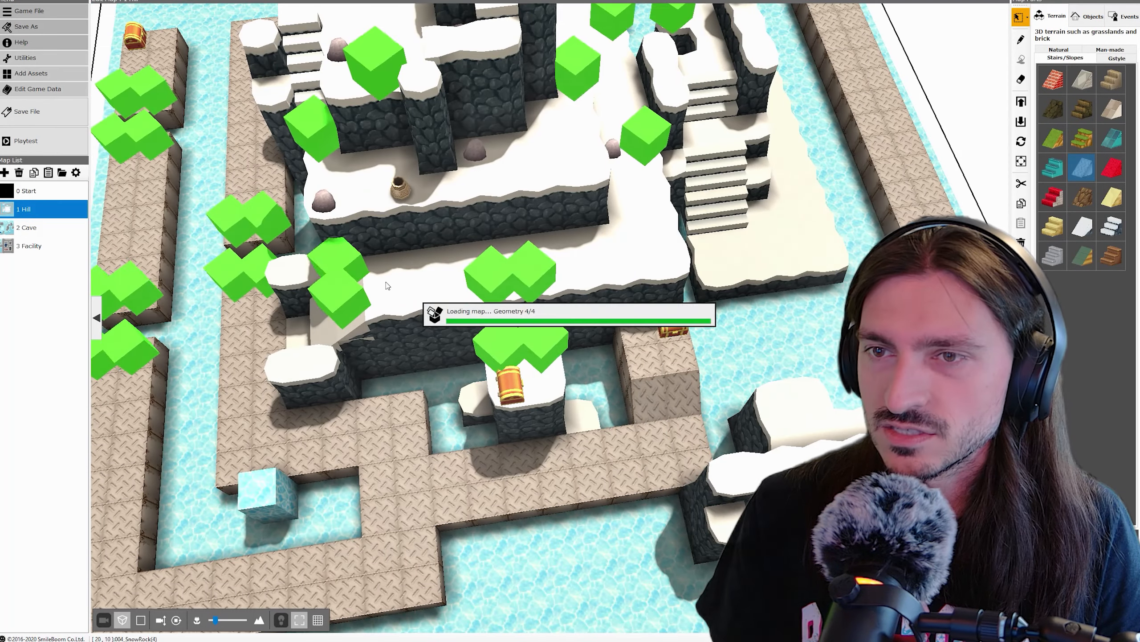
click(512, 386)
double_click(513, 386)
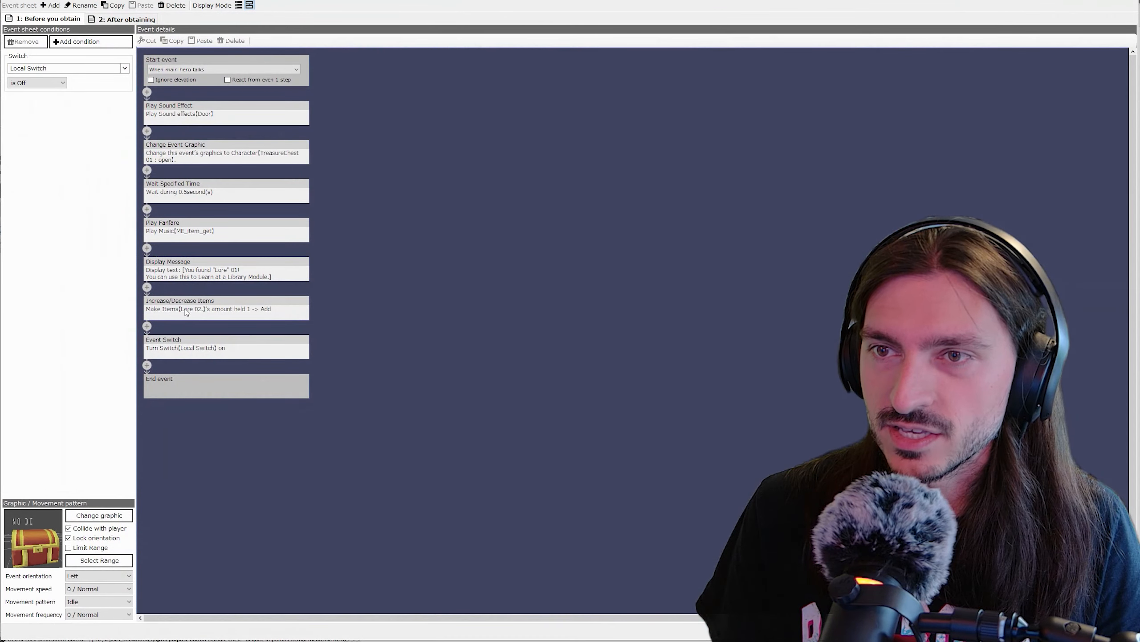
click(220, 270)
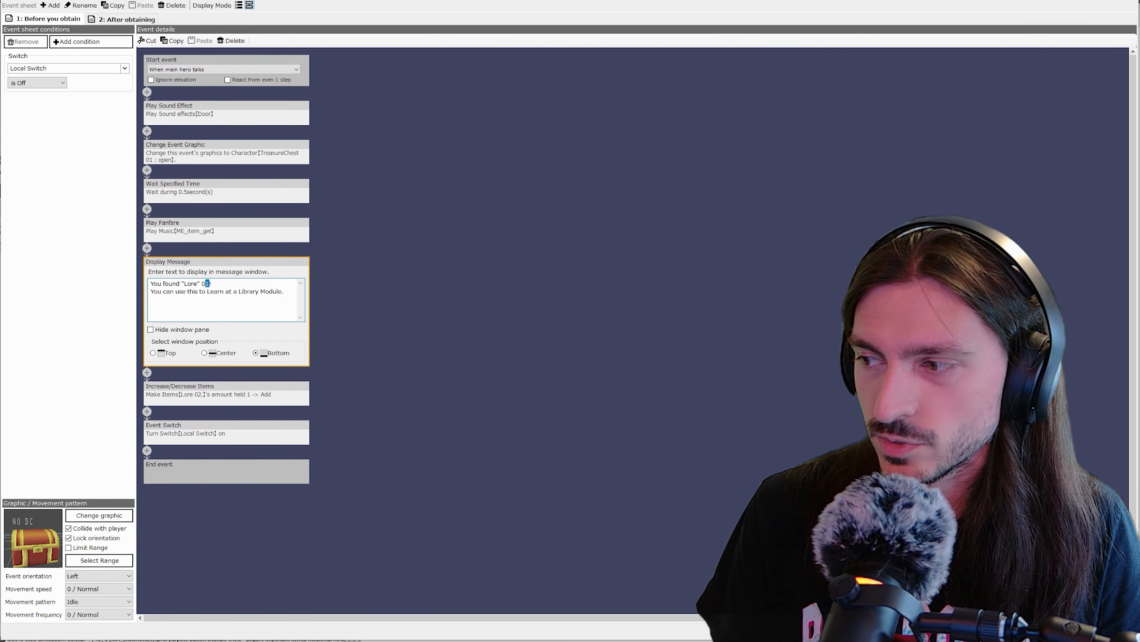
text(2)
click(1064, 629)
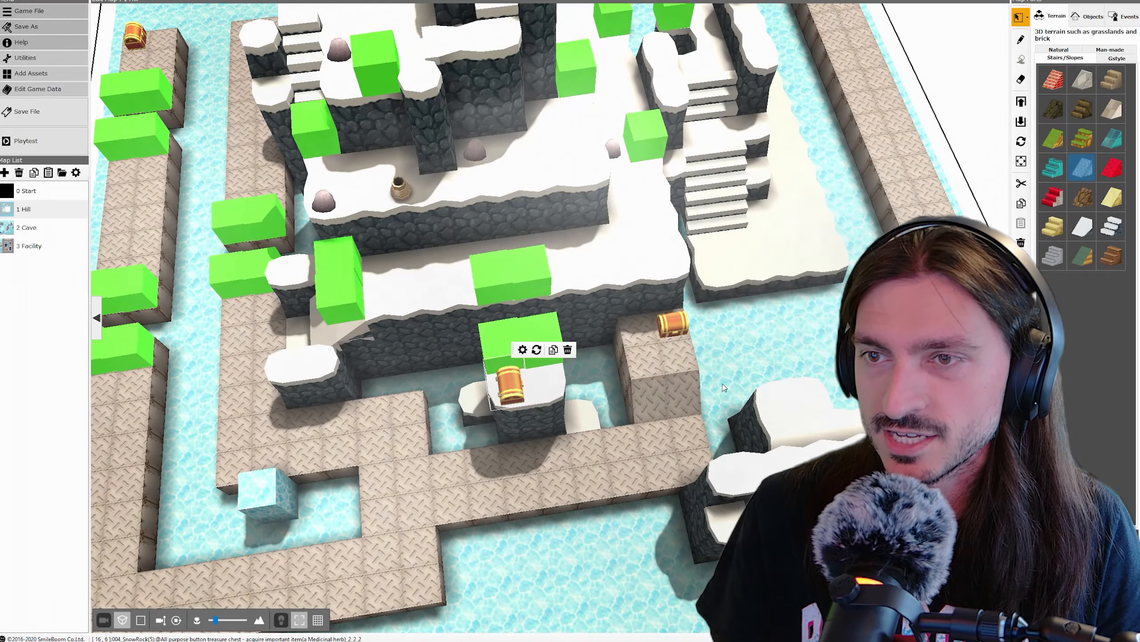
Step: Check the messages and Lore items in the event sheets of two Hill chests
double_click(512, 392)
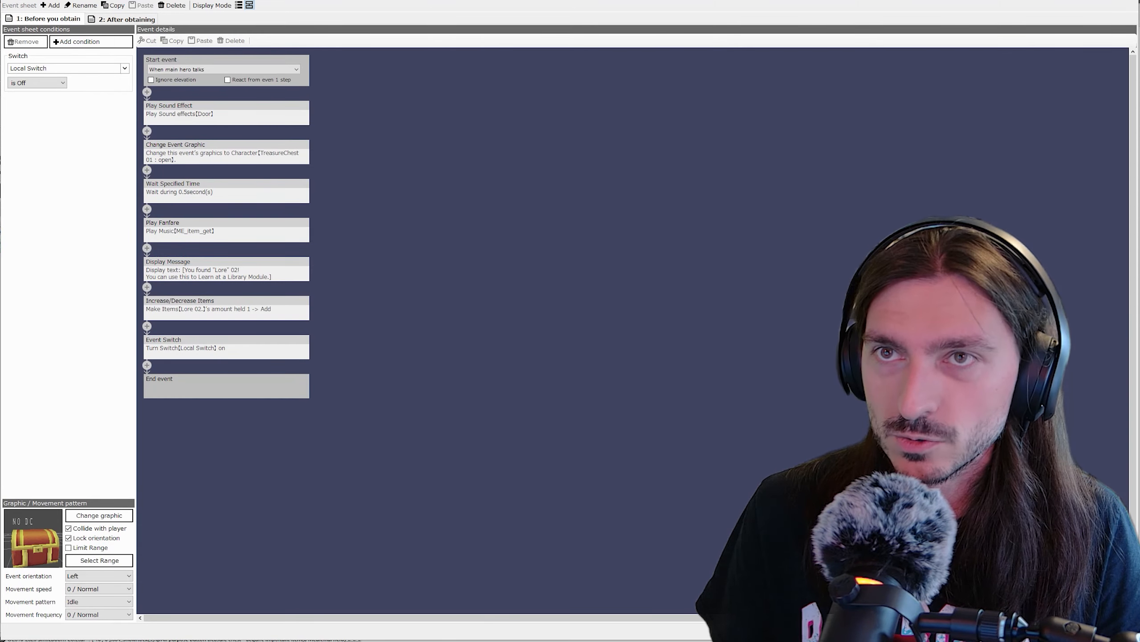
click(1064, 629)
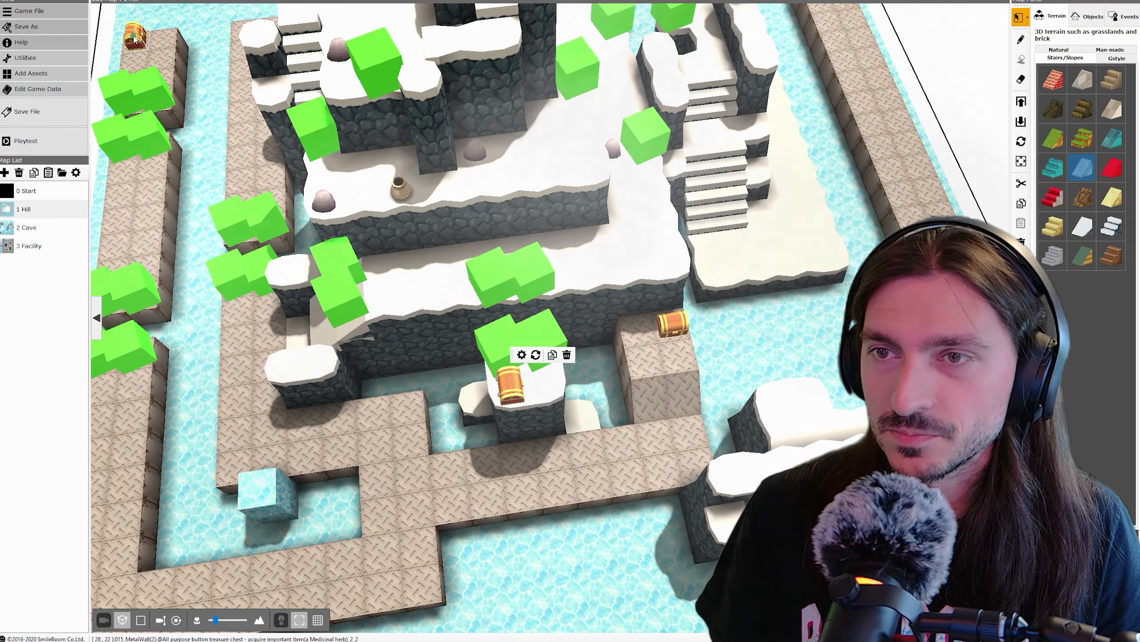
double_click(135, 37)
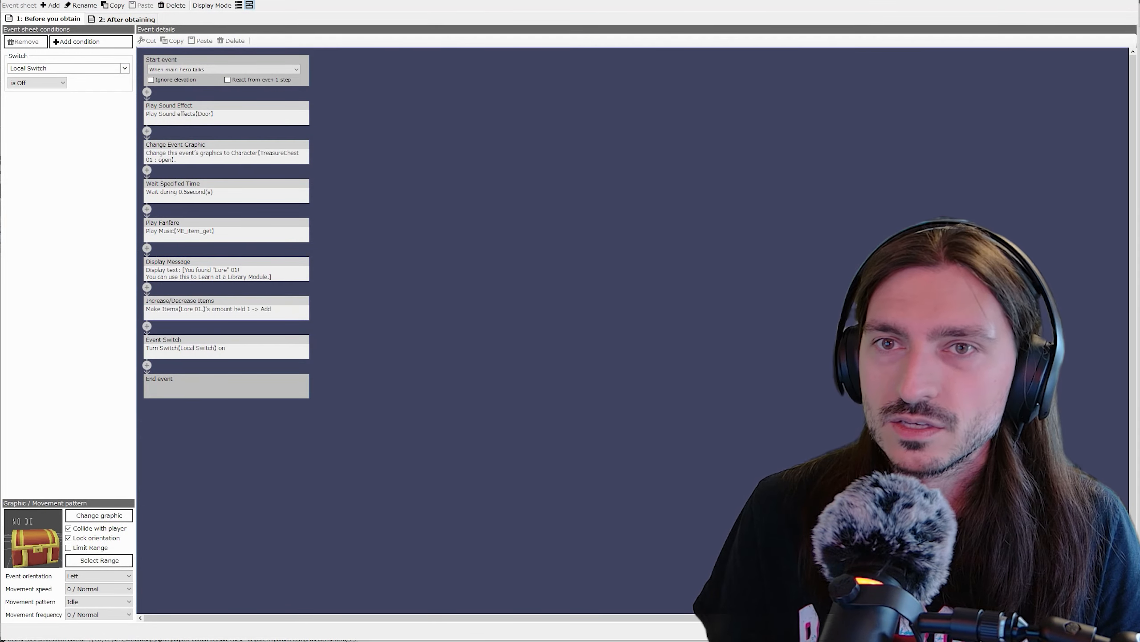
click(1073, 629)
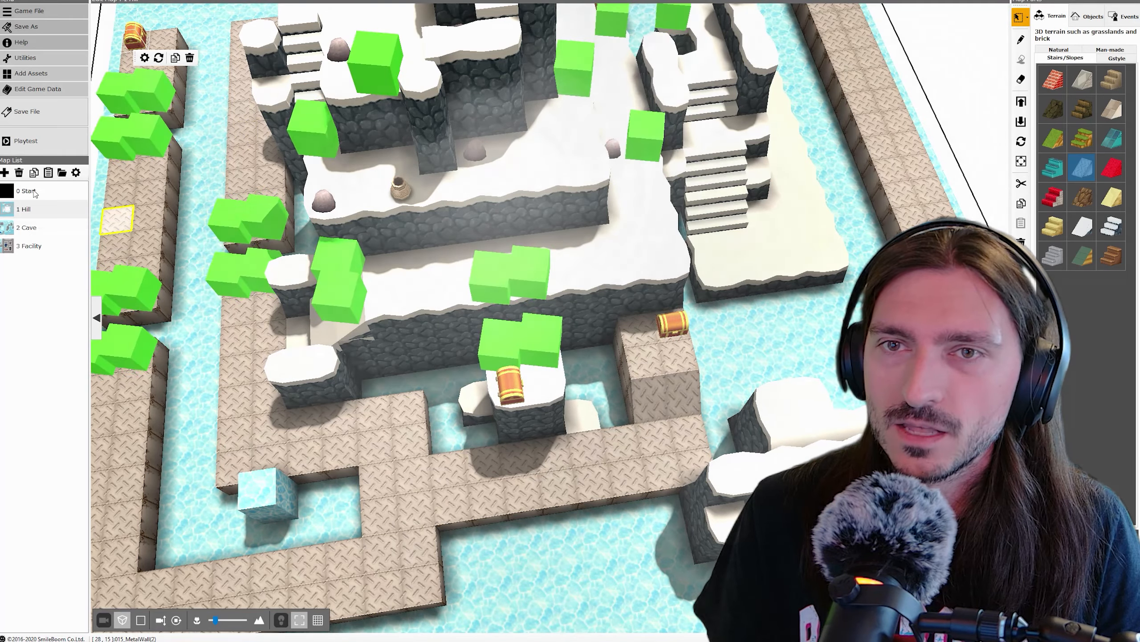
Step: On the Facility map, replace the cardboard box in the blue-carpeted office with the searchable event "Display message if checked"
click(28, 246)
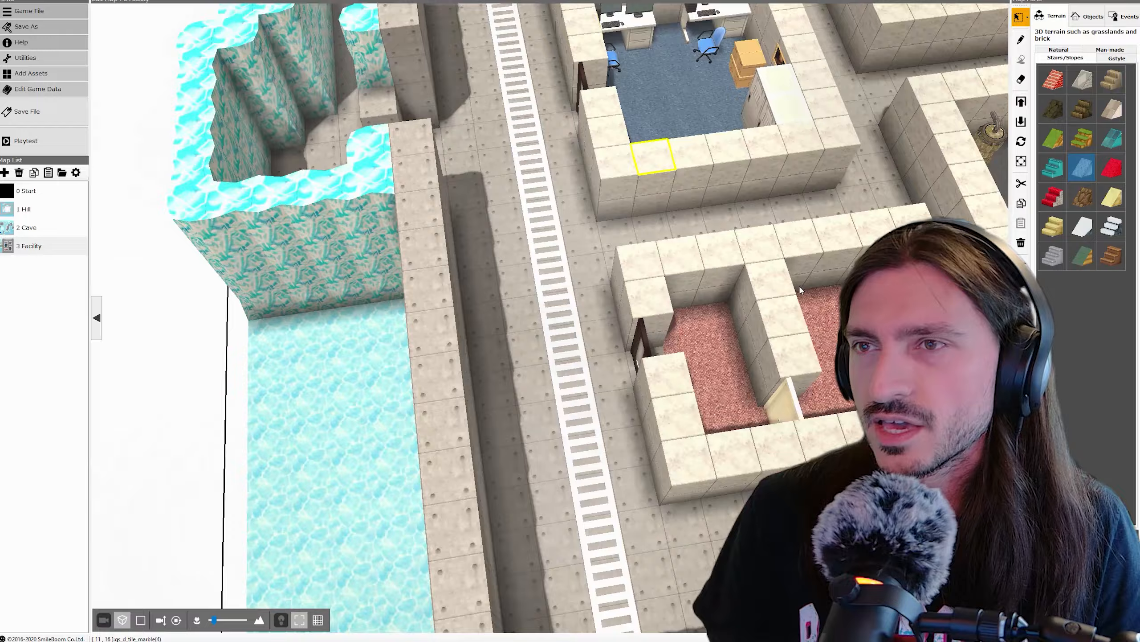
middle_drag(799, 286, 821, 259)
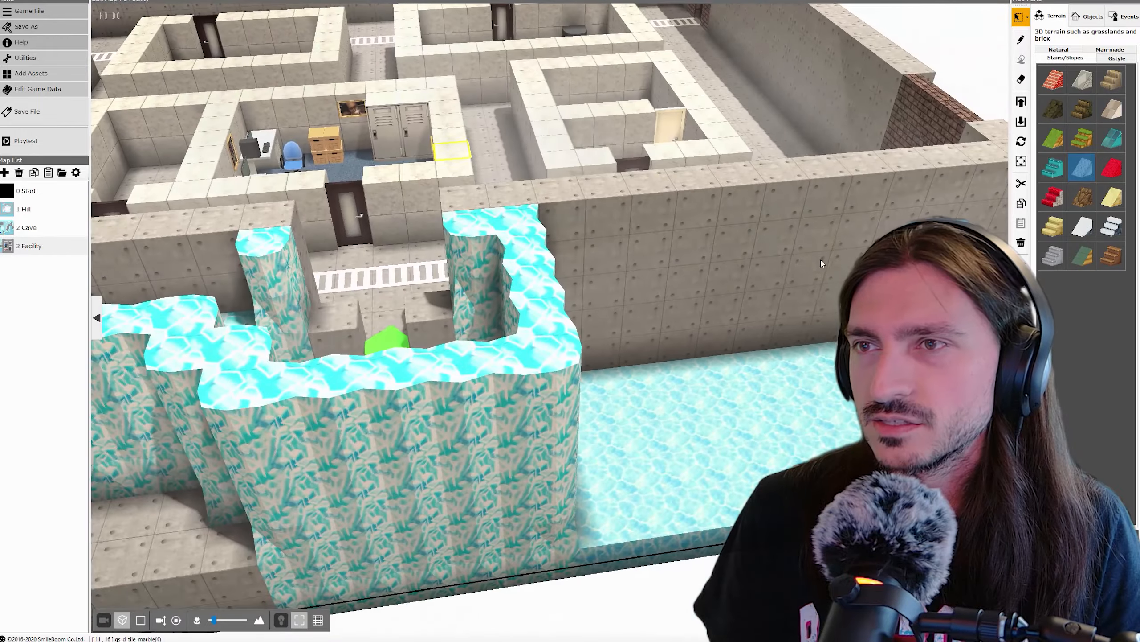
right_drag(427, 155, 496, 215)
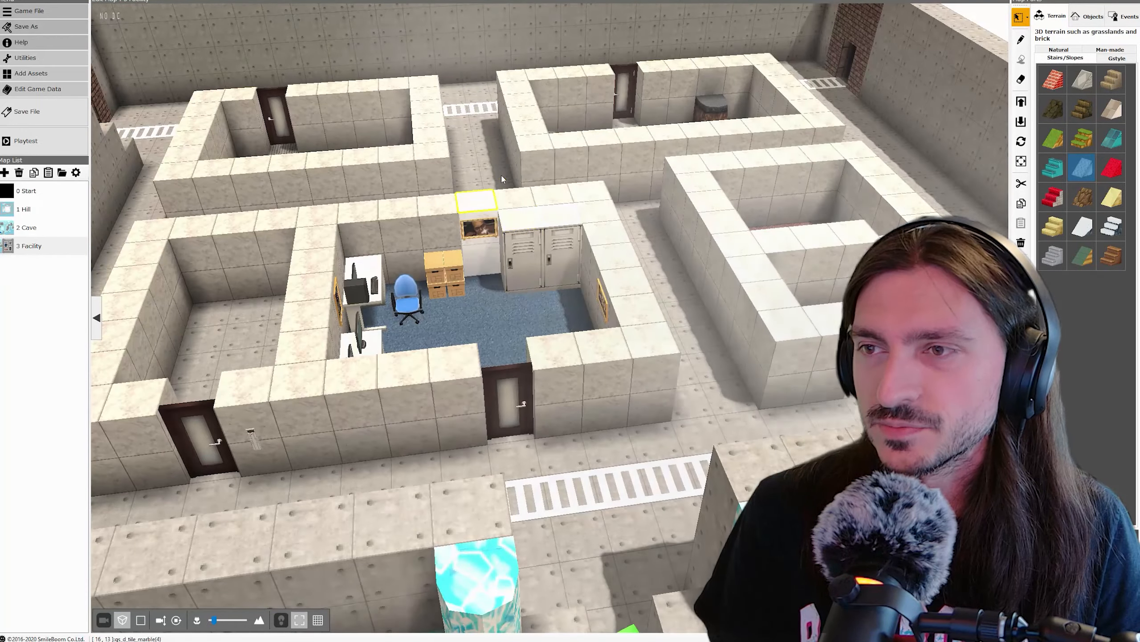
middle_drag(595, 211, 631, 234)
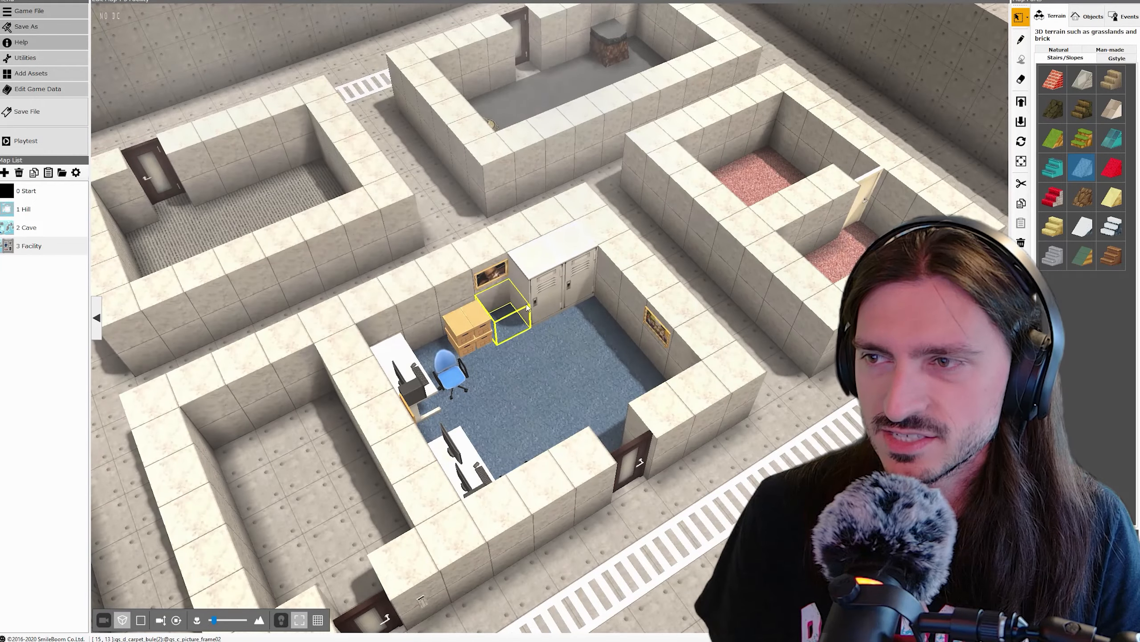
right_click(483, 316)
click(497, 341)
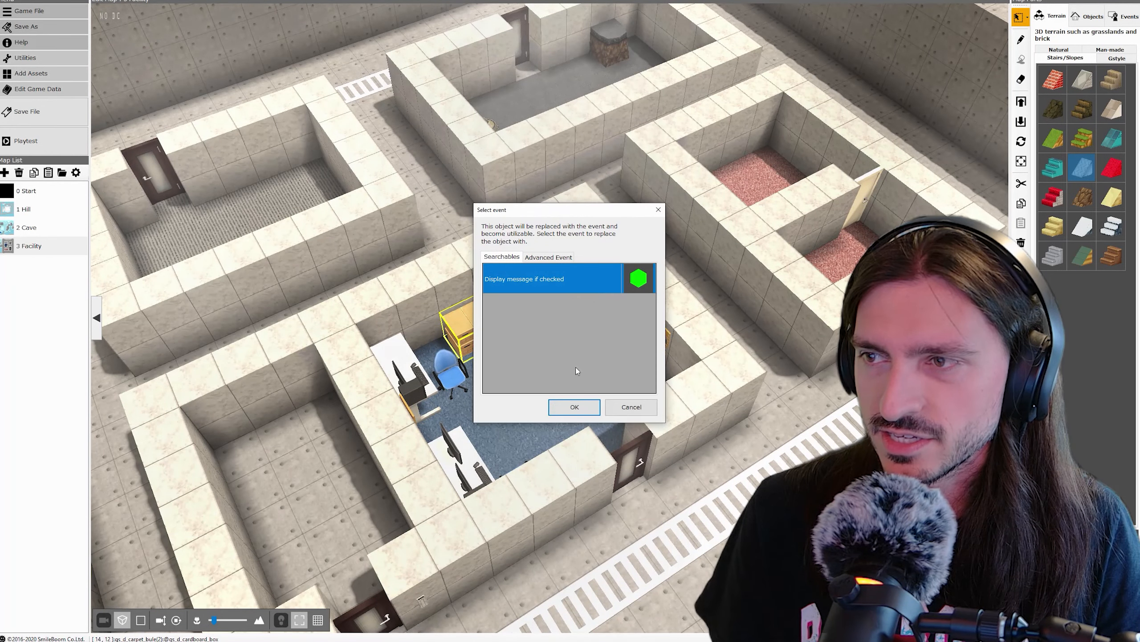
click(574, 407)
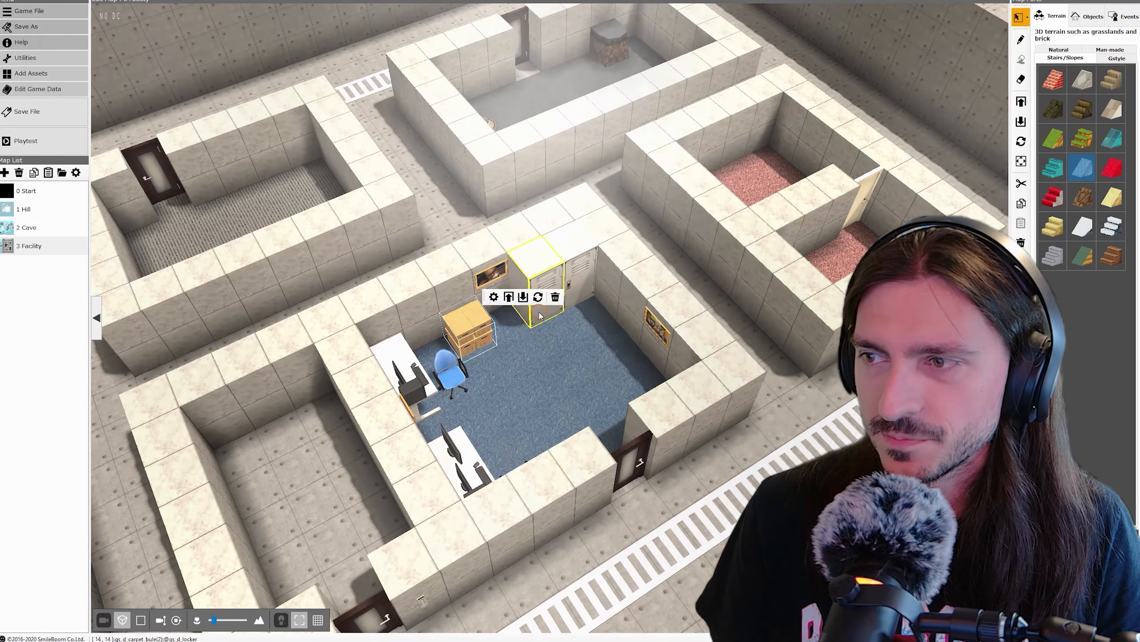
Step: Turn the office locker near the cardboard box into a "Display message if checked" event
right_click(540, 316)
click(553, 342)
click(574, 406)
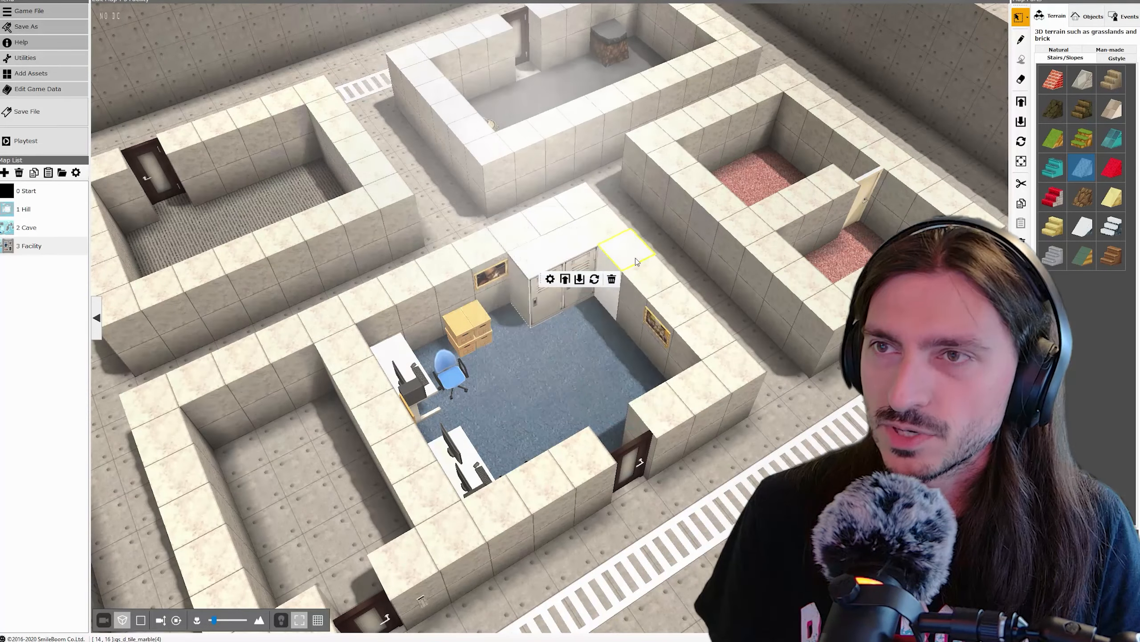
Step: On the Cave map, try closing off the crystal passage near the two chests with metal fence pieces
right_drag(638, 262, 505, 273)
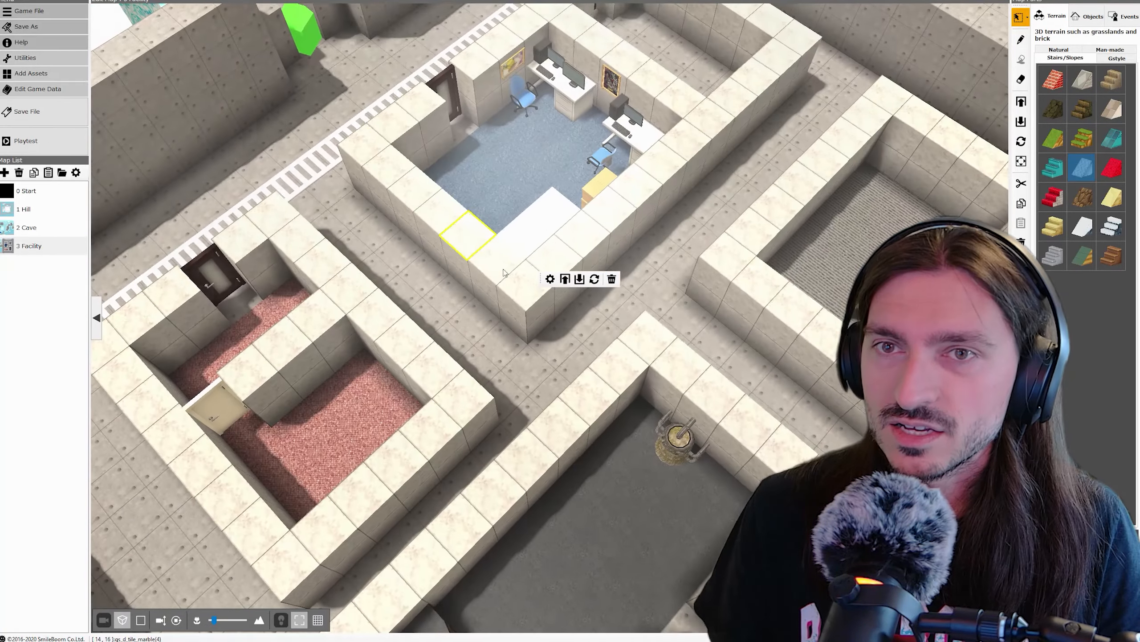
scroll(505, 272, up, 1)
middle_drag(391, 130, 571, 360)
click(34, 226)
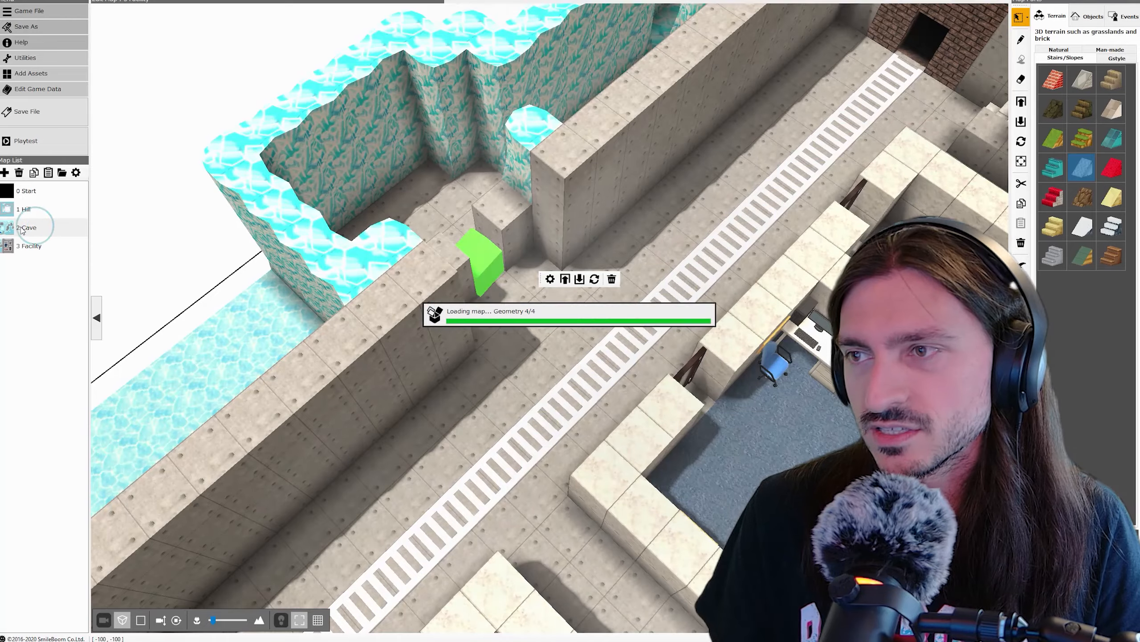
scroll(539, 179, down, 3)
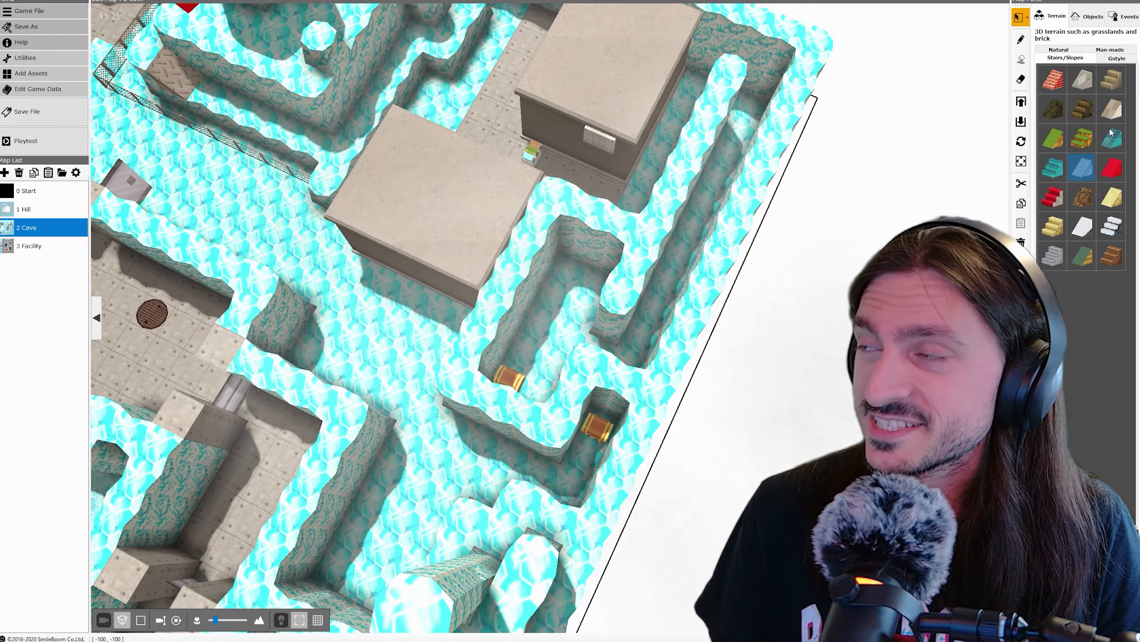
click(1091, 19)
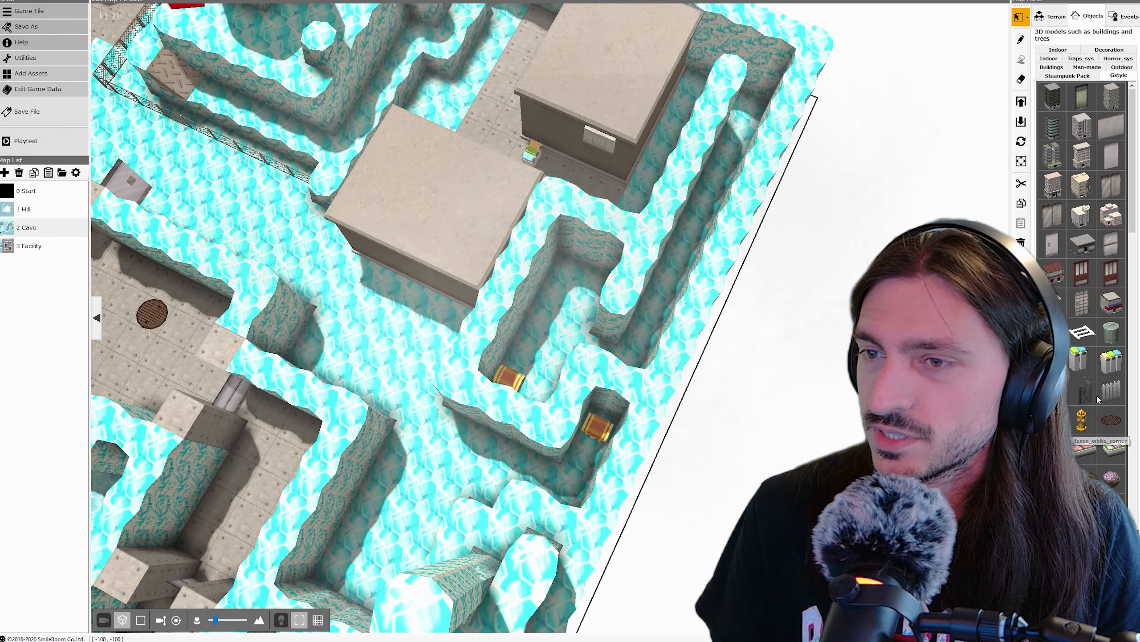
click(1084, 392)
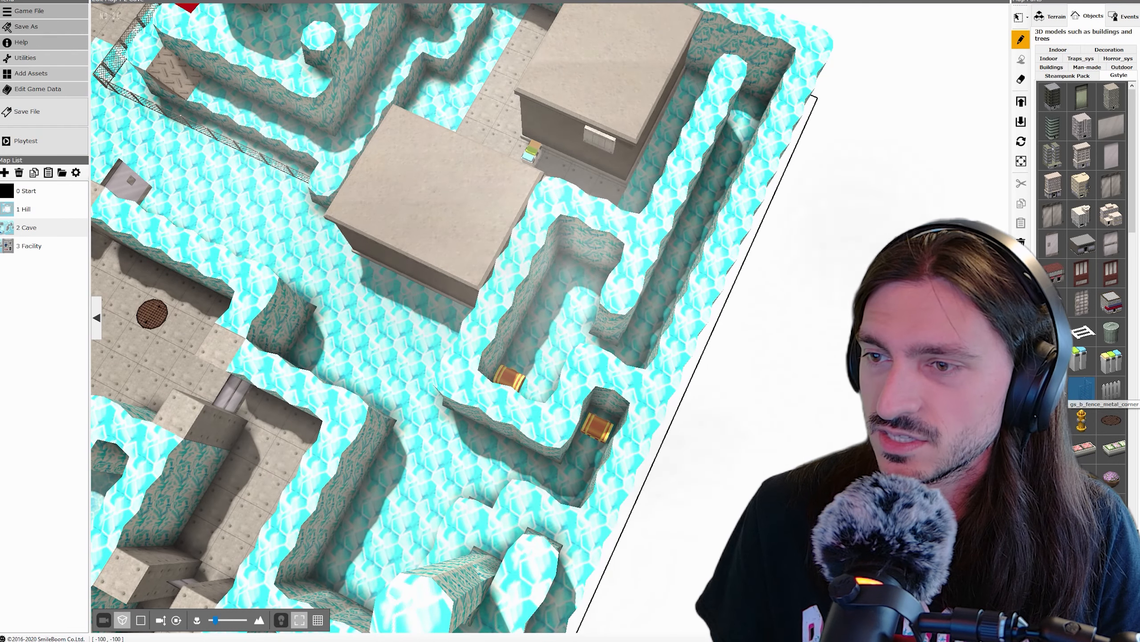
click(417, 475)
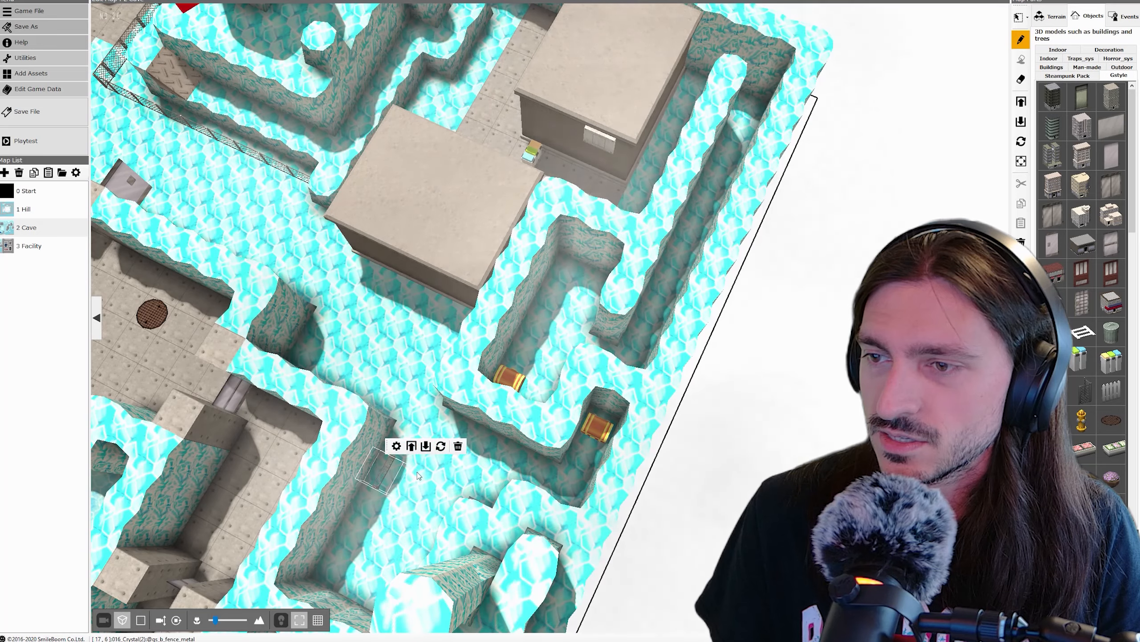
click(411, 487)
click(440, 501)
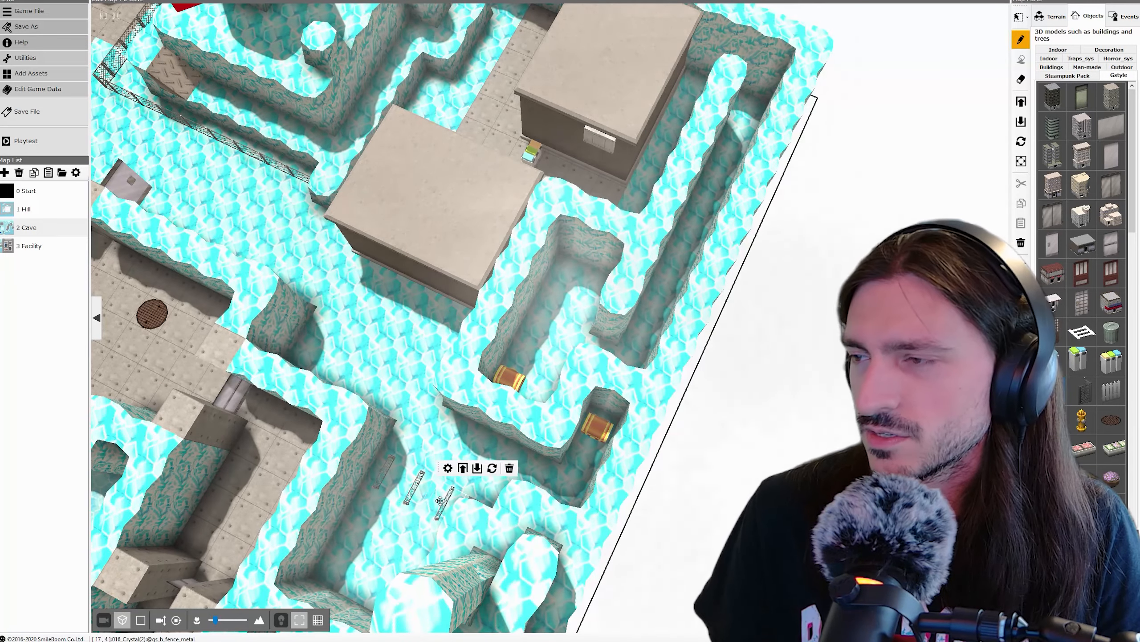
middle_drag(440, 500, 577, 381)
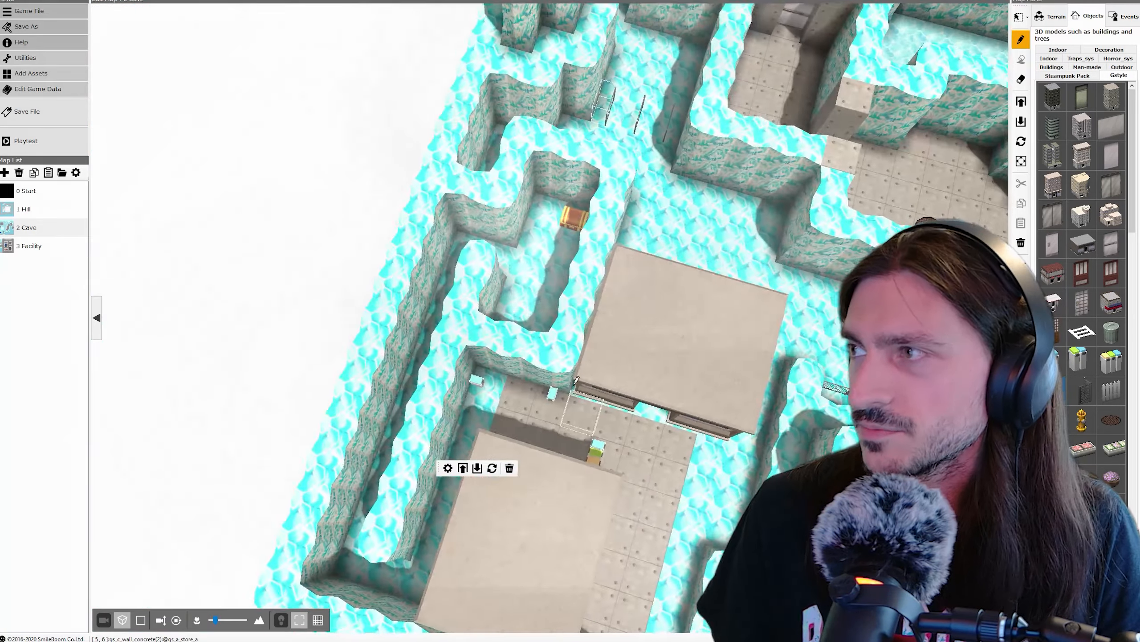
key(w)
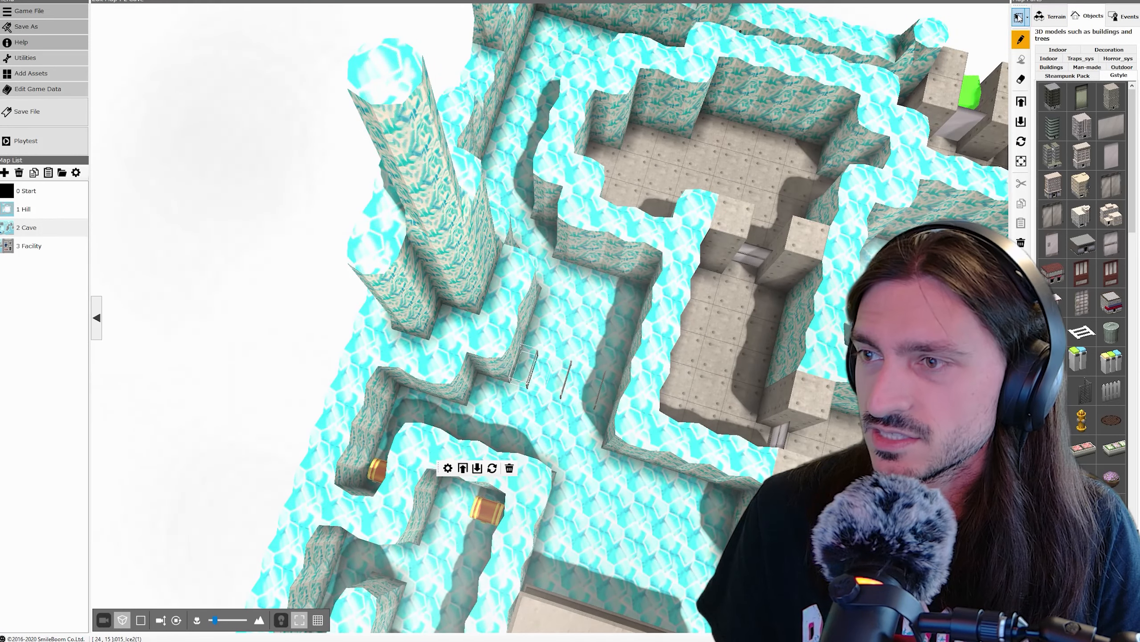
click(1018, 16)
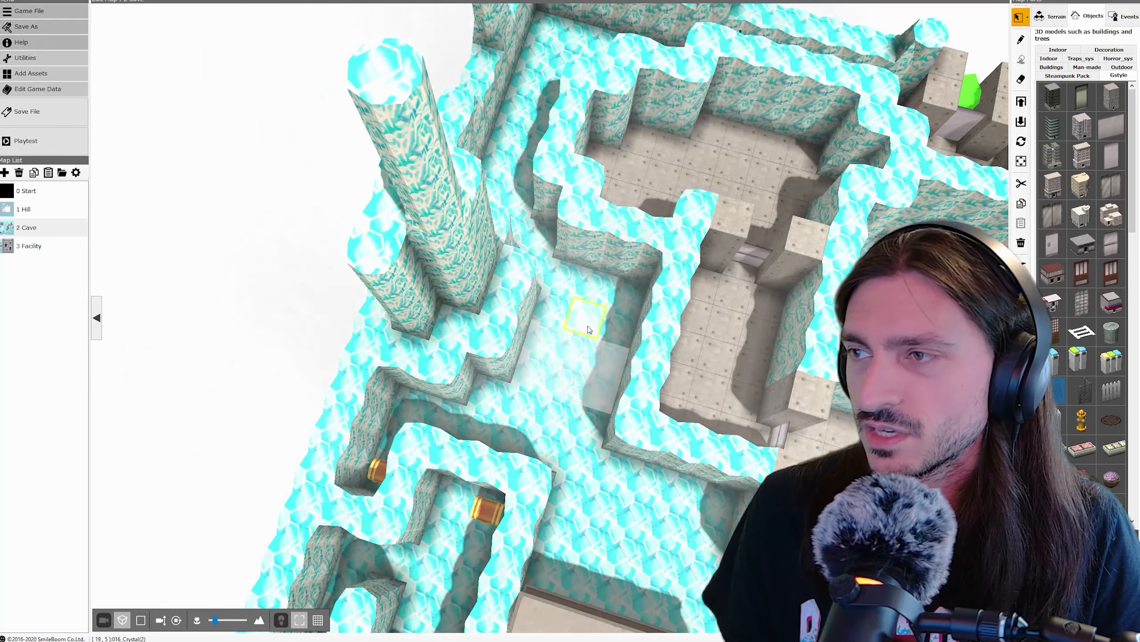
Step: Try out building door pieces around the back wall of the Cave's metal-floored room and delete them
middle_drag(589, 330, 556, 344)
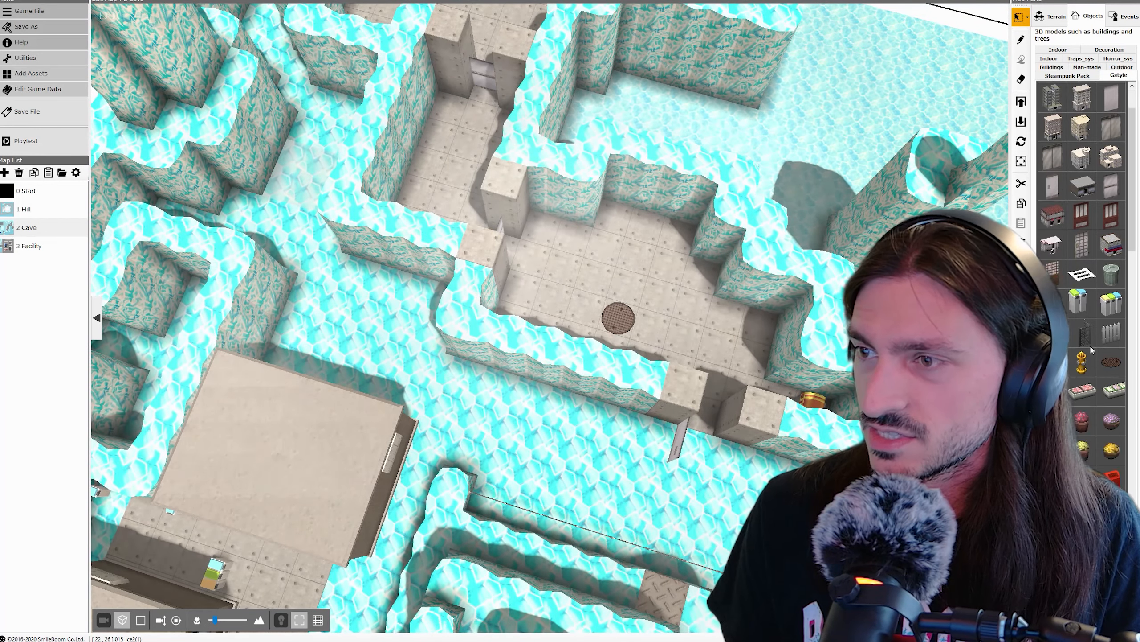
scroll(1087, 314, down, 2)
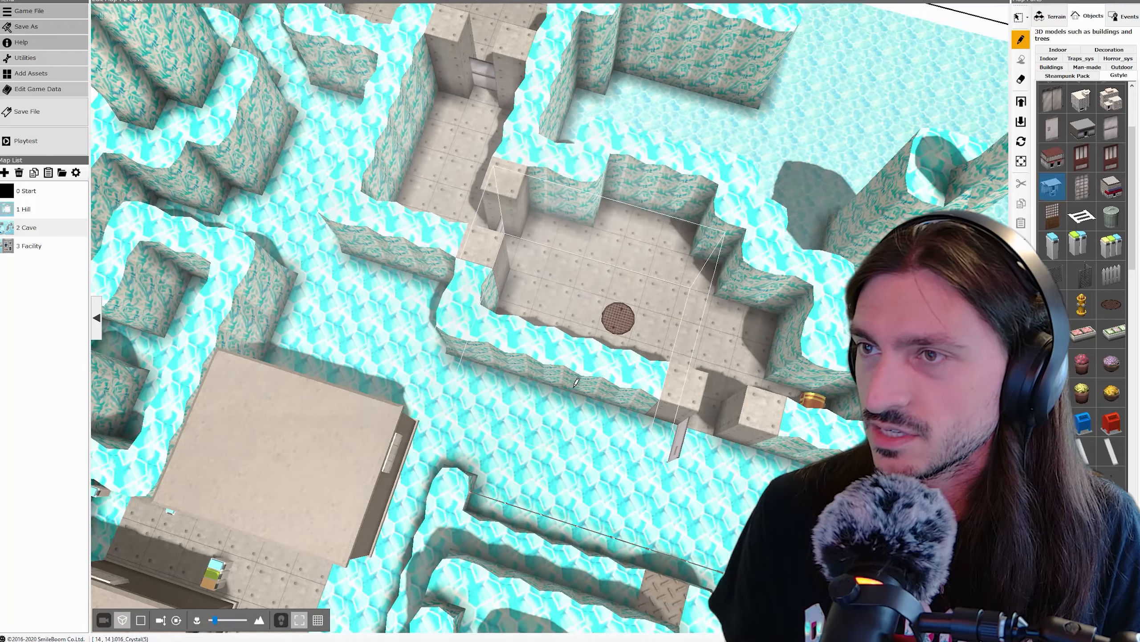
right_drag(591, 327, 590, 328)
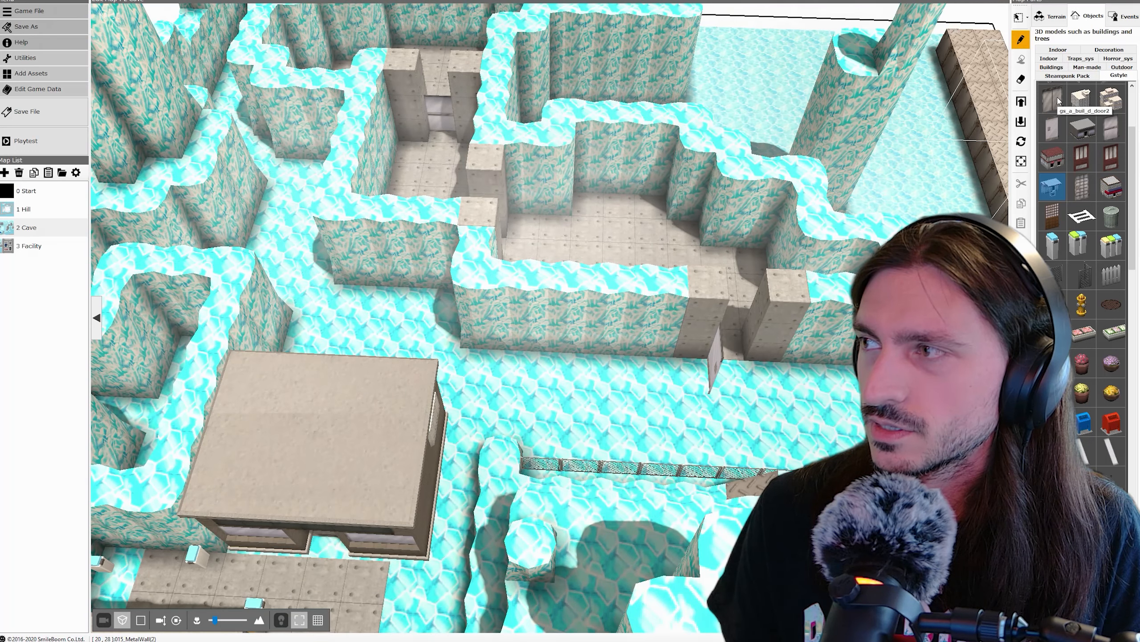
scroll(1061, 155, up, 4)
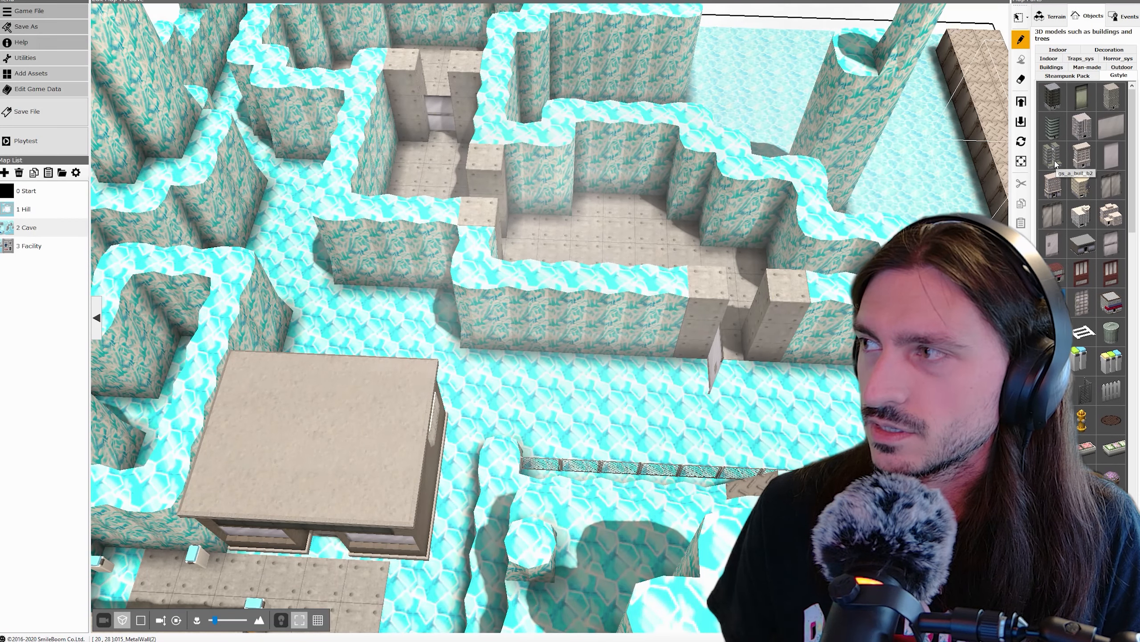
click(1111, 130)
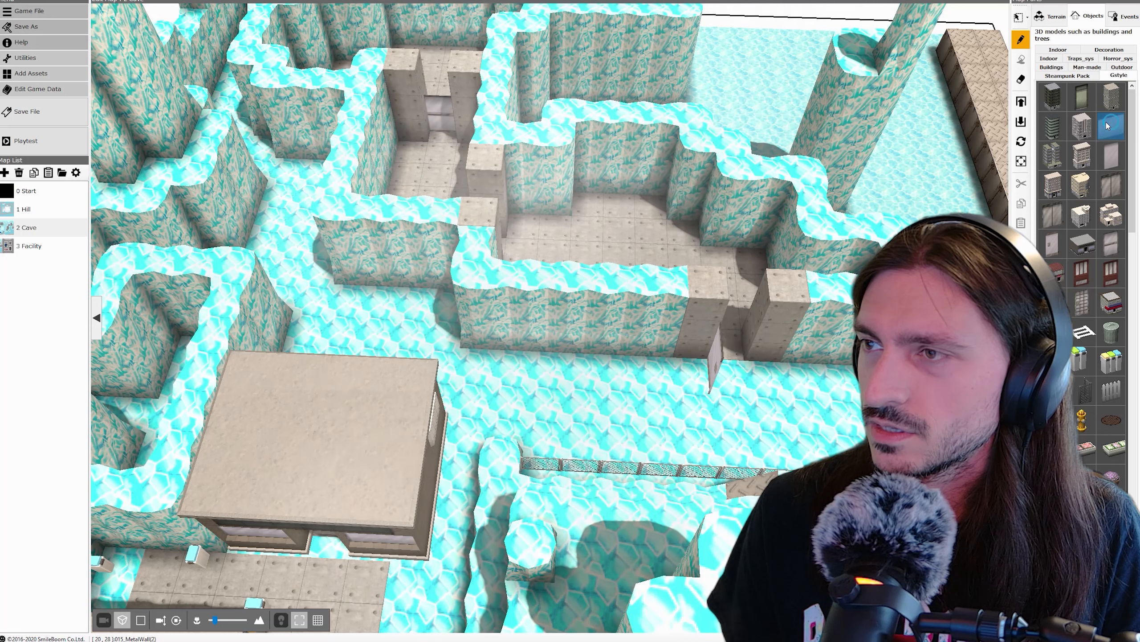
click(670, 192)
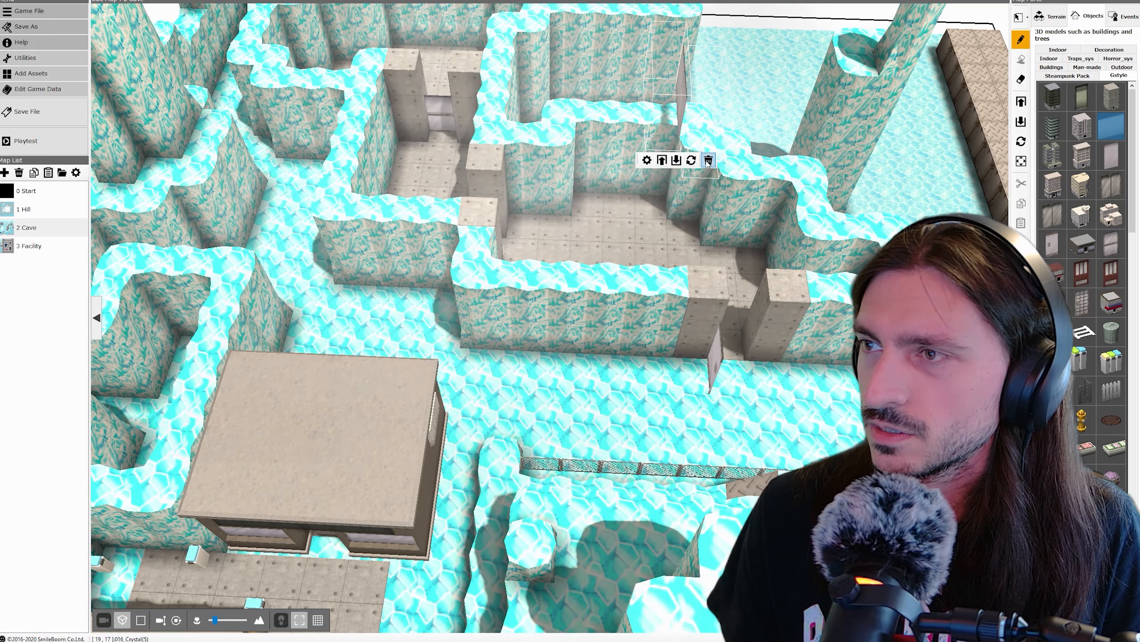
click(617, 220)
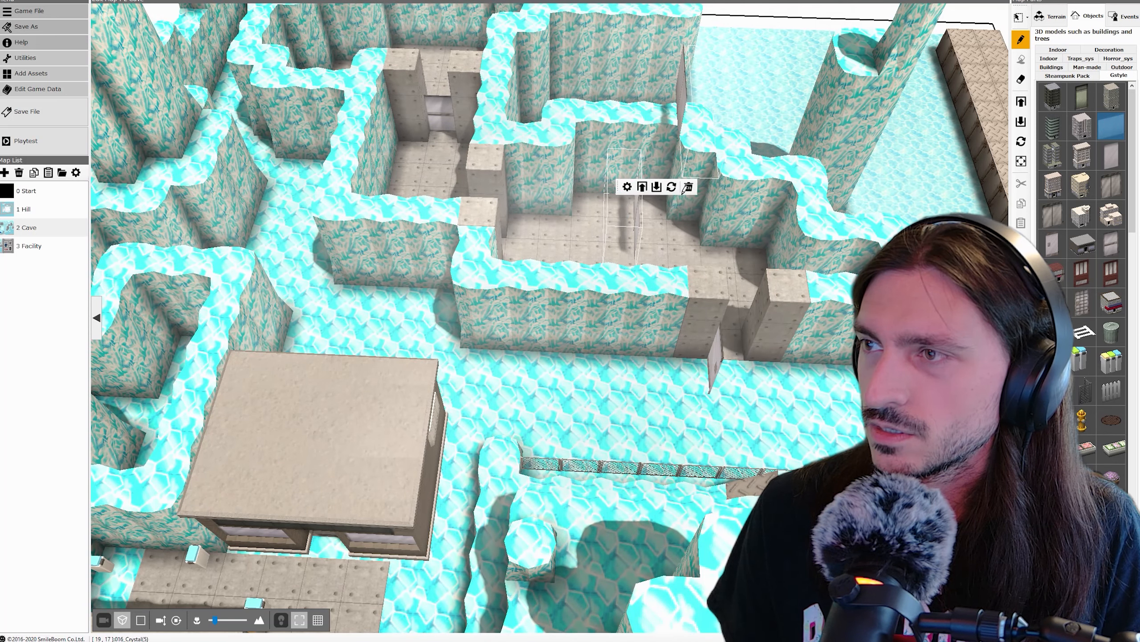
click(669, 190)
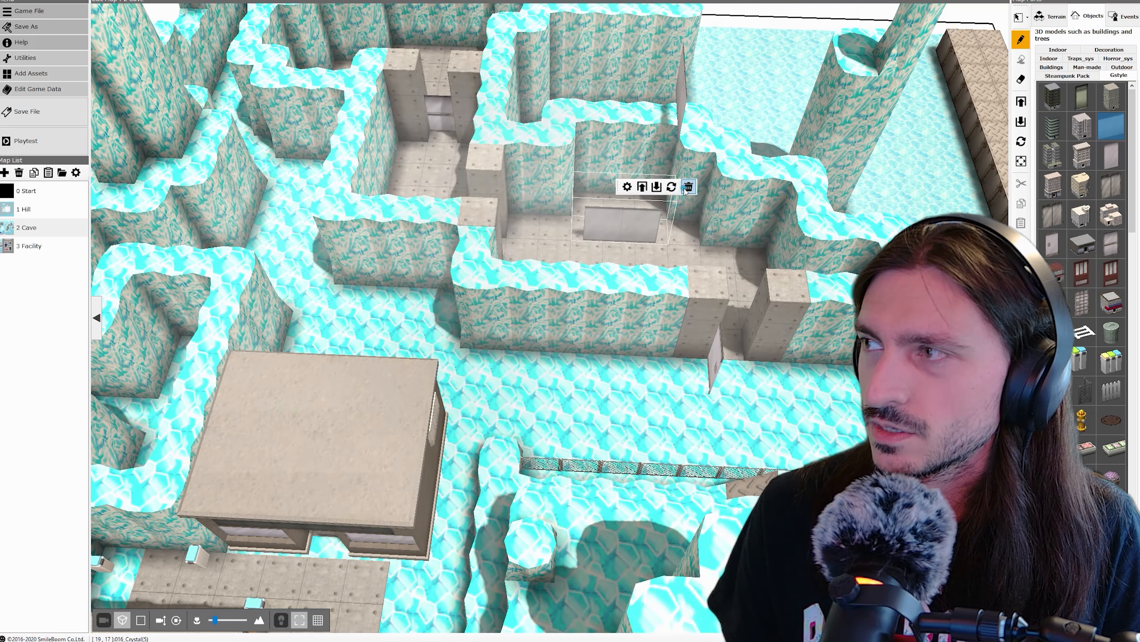
click(688, 188)
right_click(680, 93)
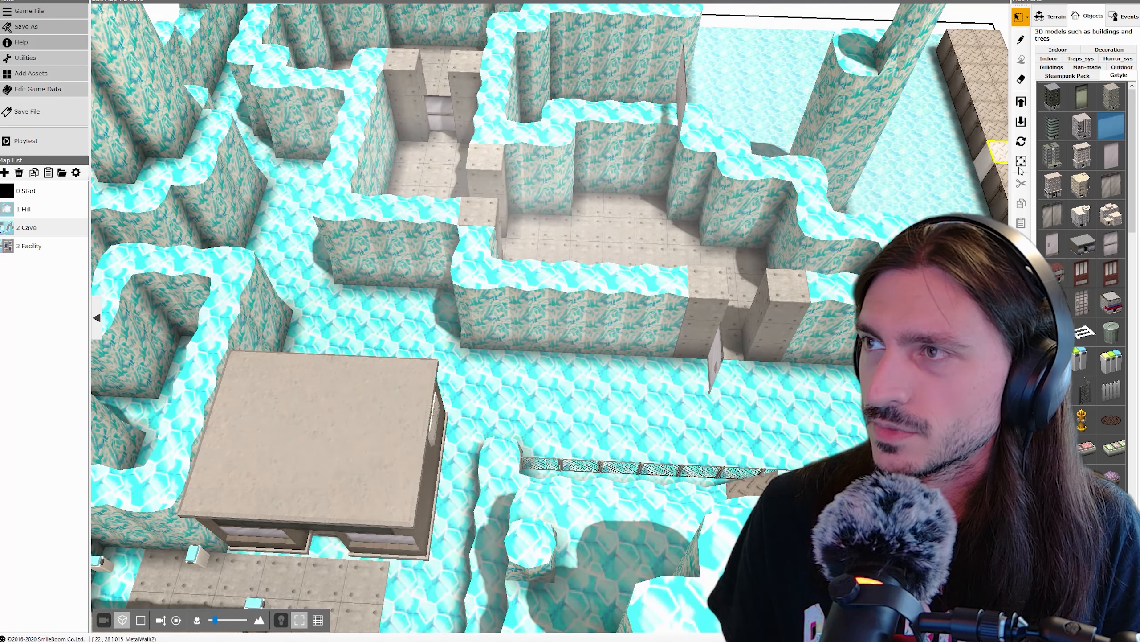
right_click(673, 101)
click(743, 67)
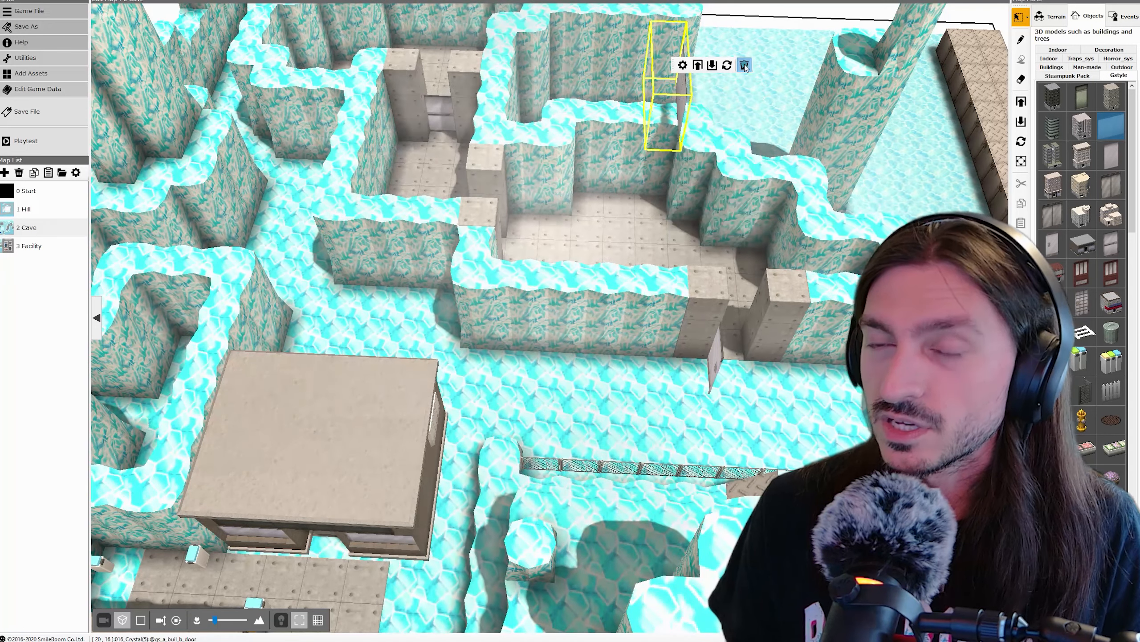
click(744, 66)
Step: Switch to the Facility map and look over its corridors, rooms and furnished office
right_drag(597, 157, 516, 179)
click(38, 247)
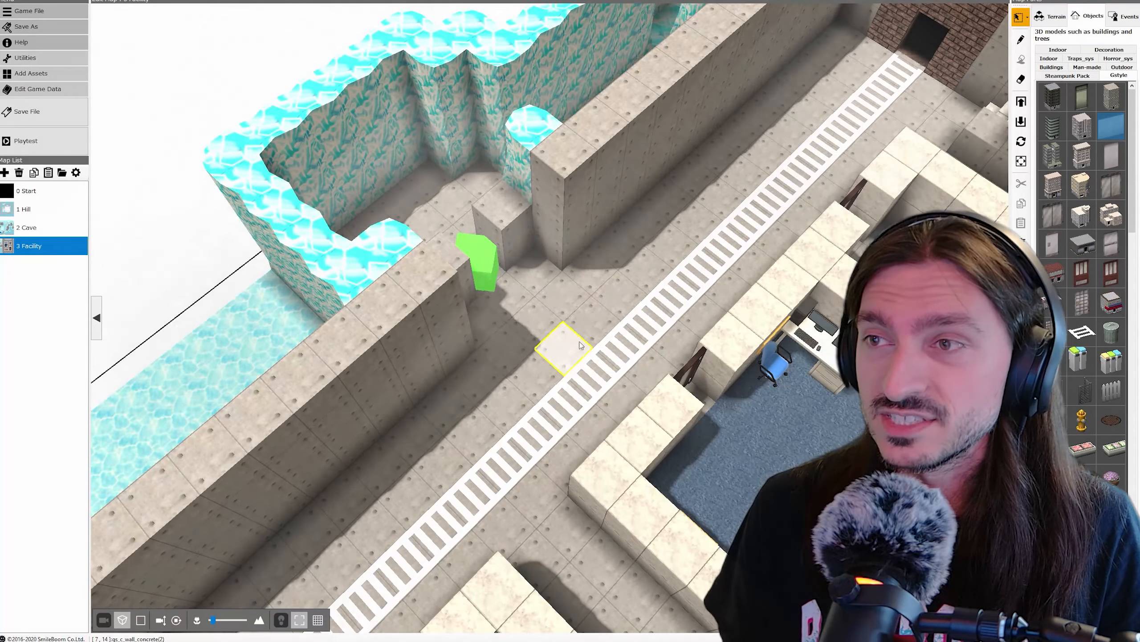
right_drag(601, 268, 709, 257)
middle_drag(696, 172, 647, 277)
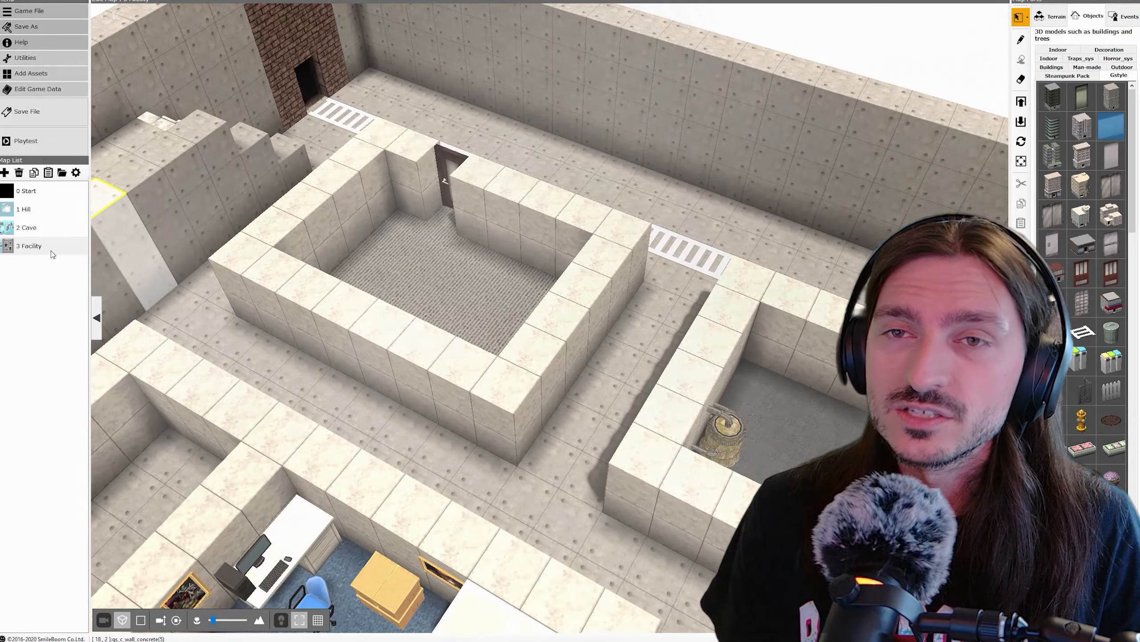
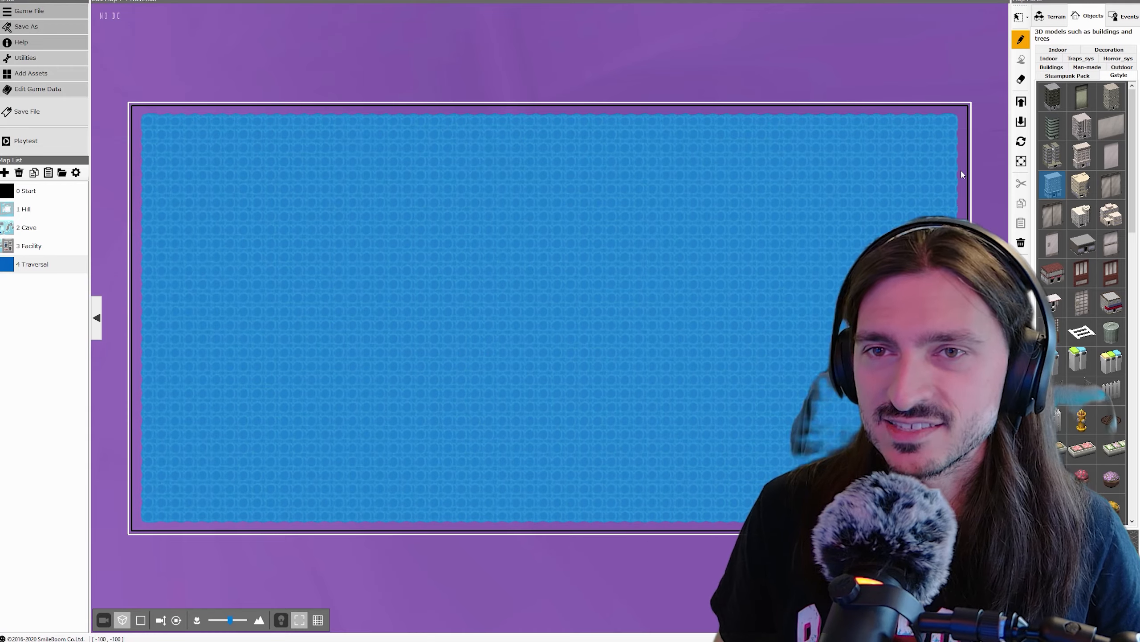
click(44, 245)
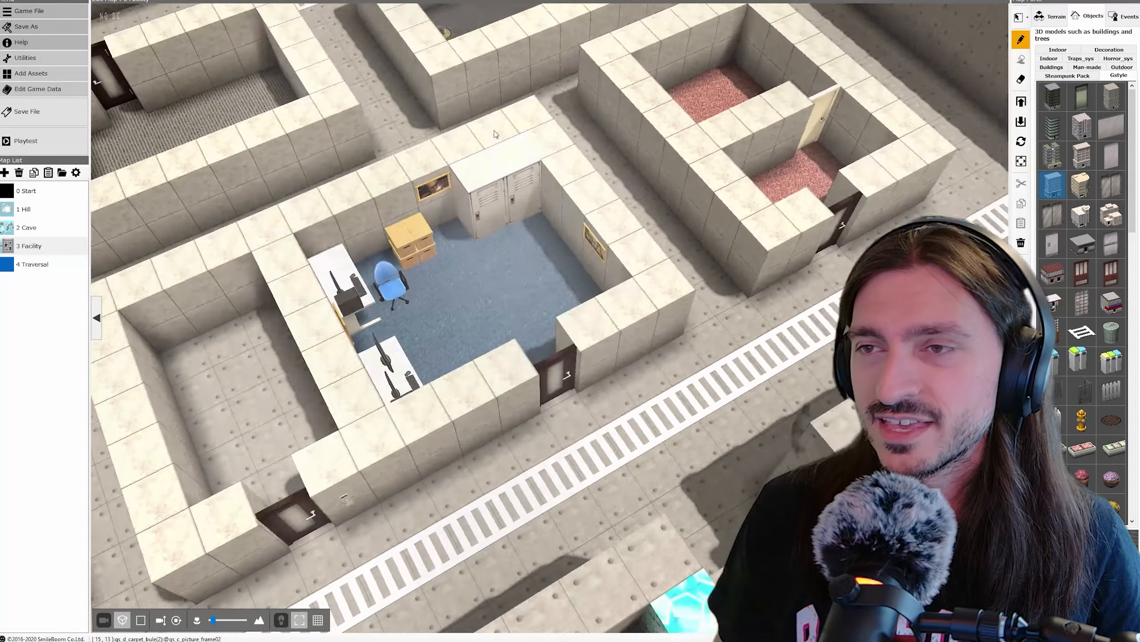
Step: Look over the Facility map's office, surrounding rooms and corridors from several angles, and check the Traversal map
middle_drag(494, 131, 452, 120)
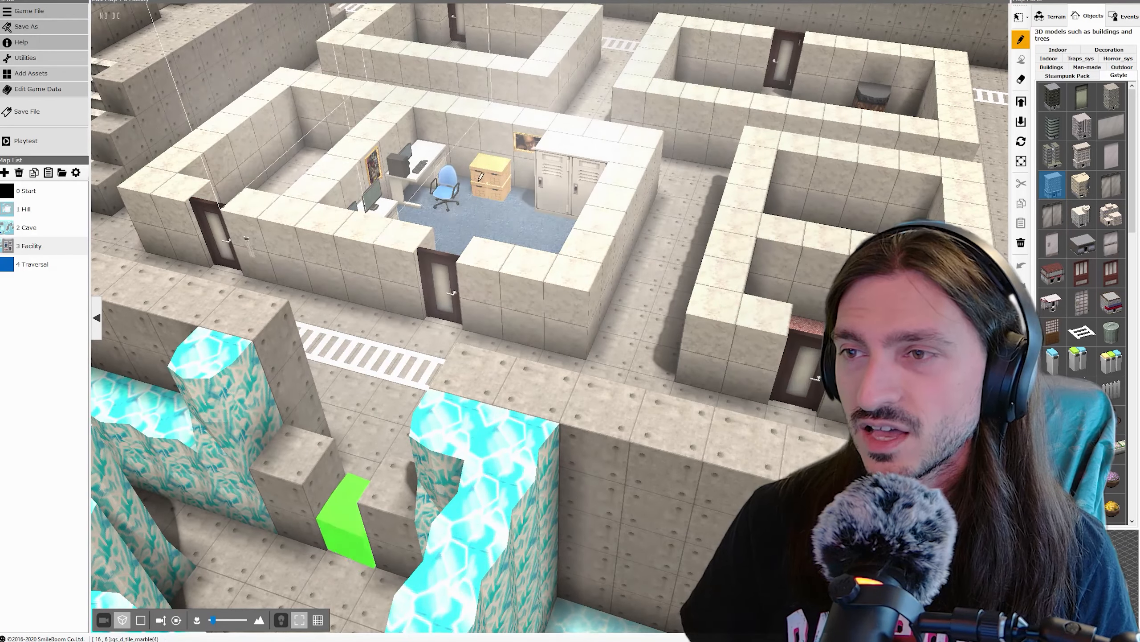
middle_drag(483, 177, 573, 185)
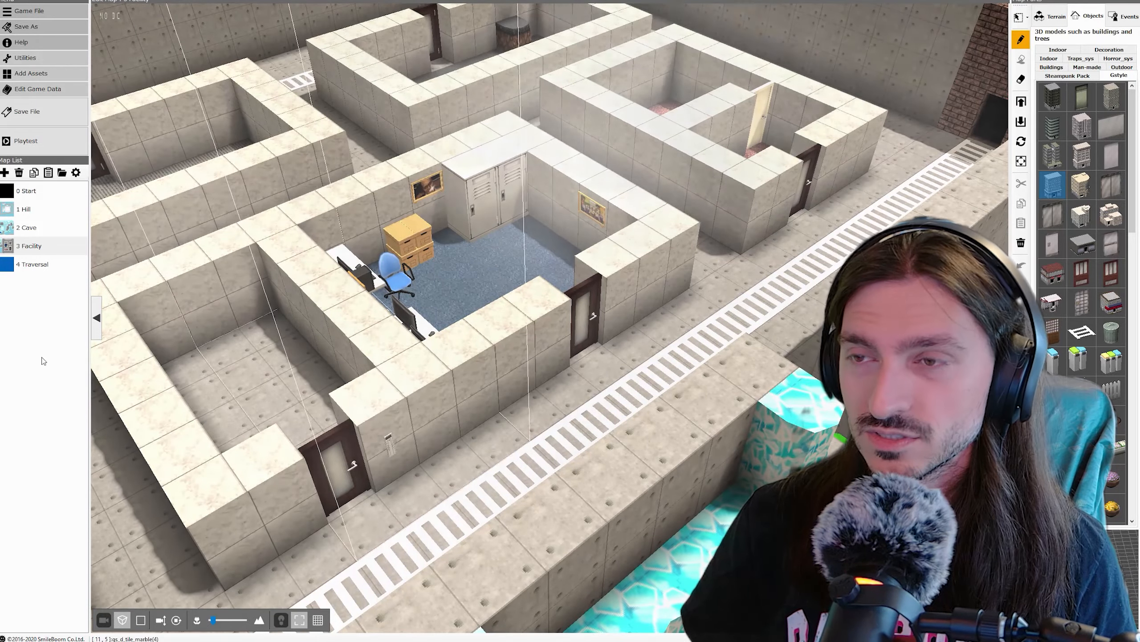
scroll(578, 298, down, 3)
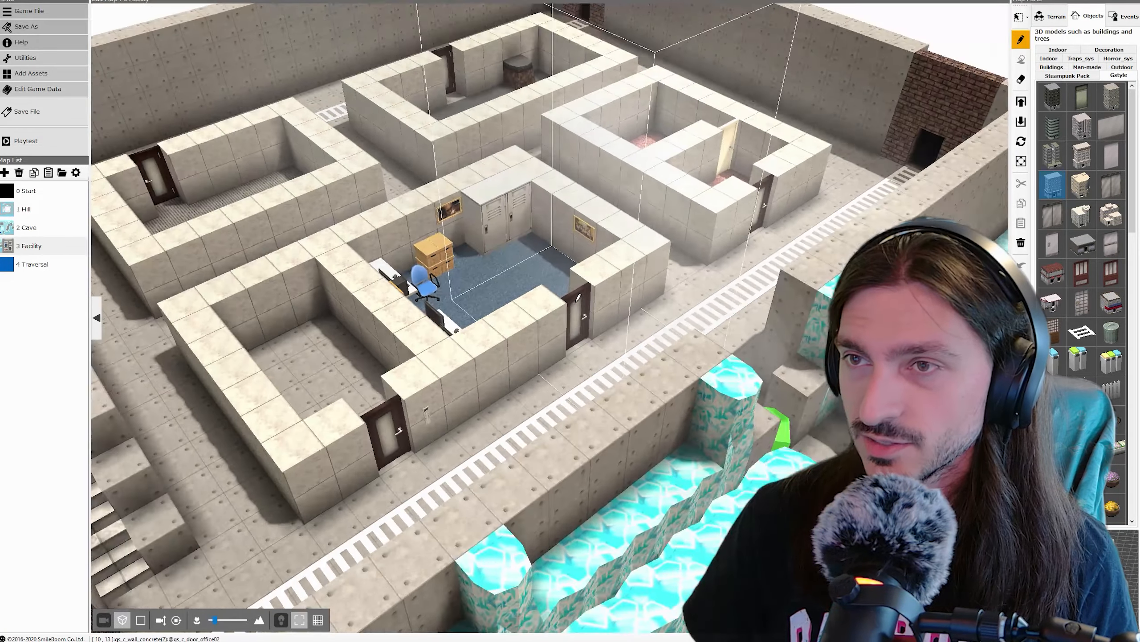
scroll(578, 298, down, 3)
middle_drag(599, 298, 537, 288)
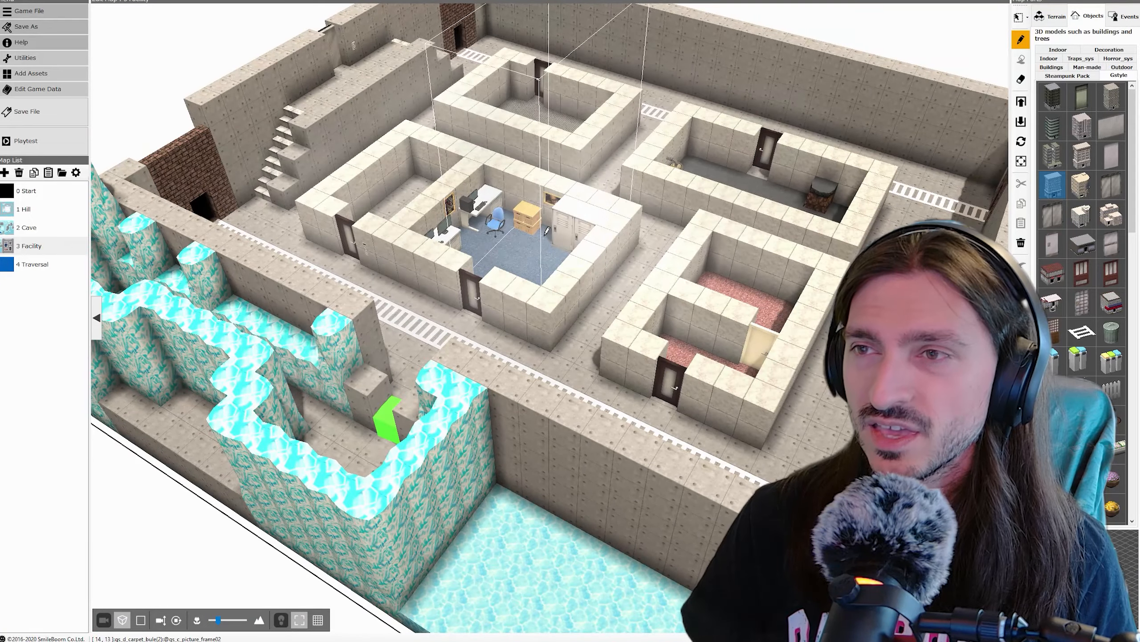
scroll(549, 220, up, 3)
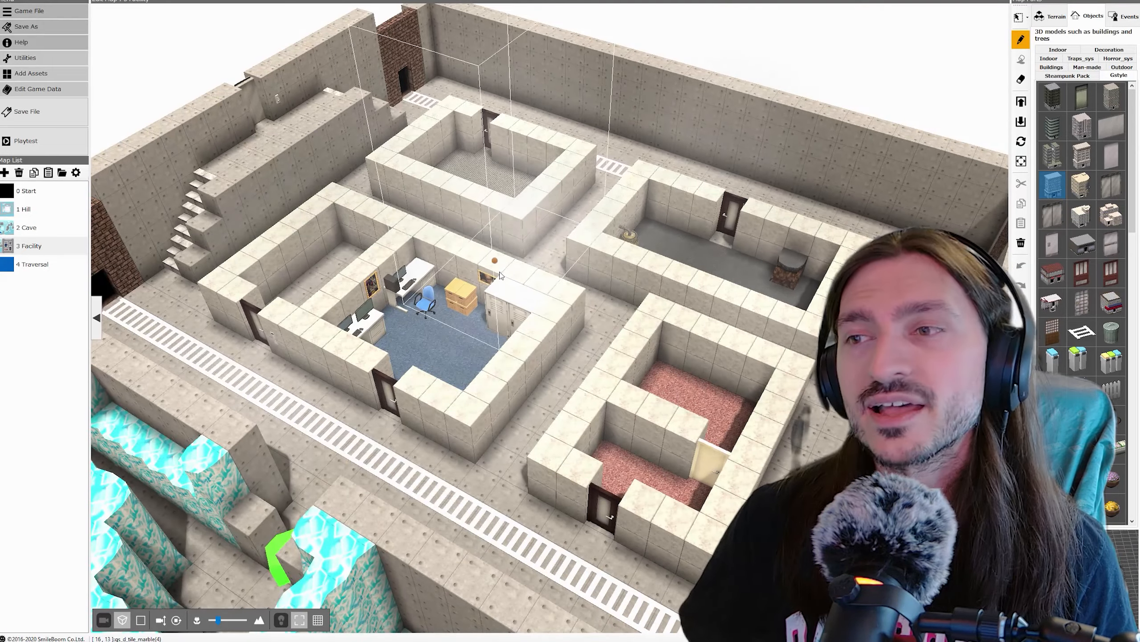
middle_drag(498, 274, 465, 338)
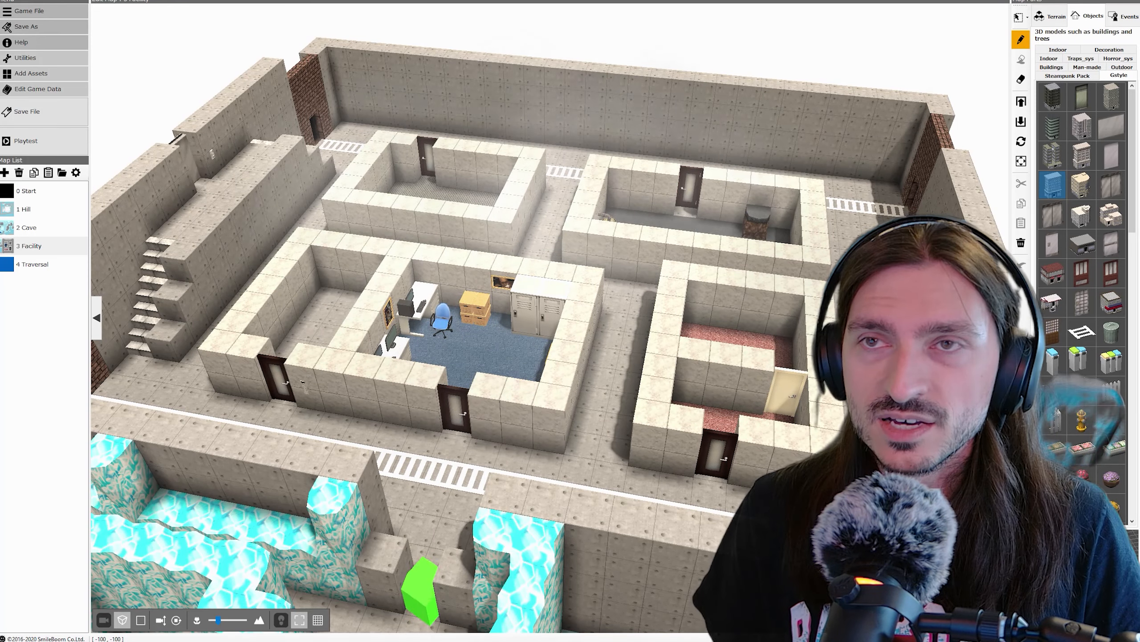
middle_drag(449, 269, 682, 260)
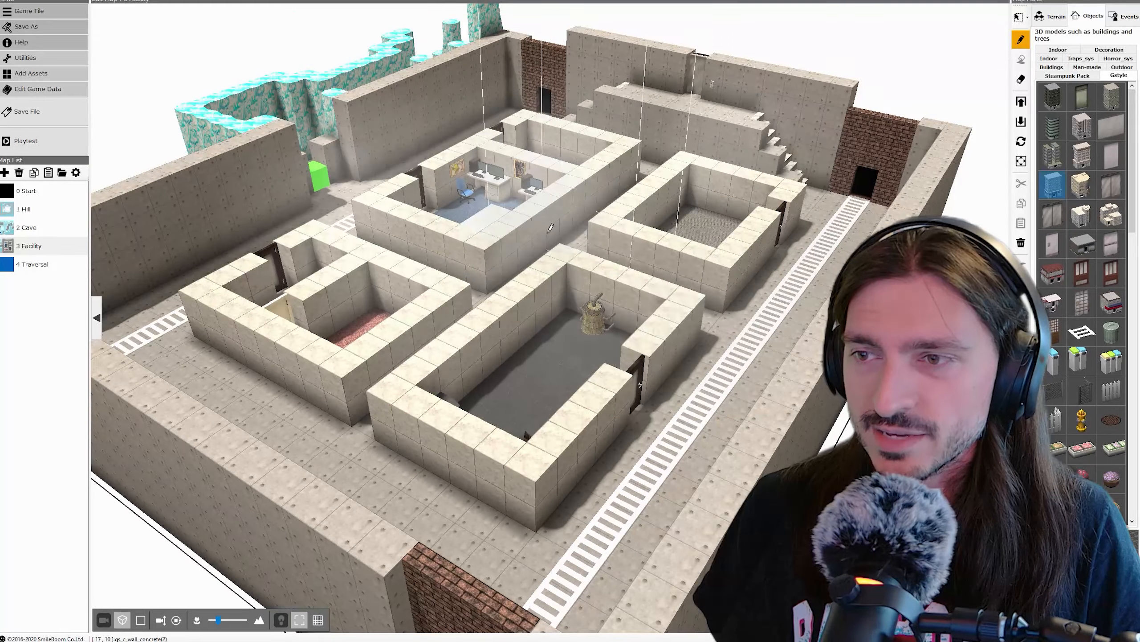
mouse_move(548, 234)
middle_down()
mouse_move(615, 280)
mouse_move(643, 231)
mouse_move(651, 290)
middle_up()
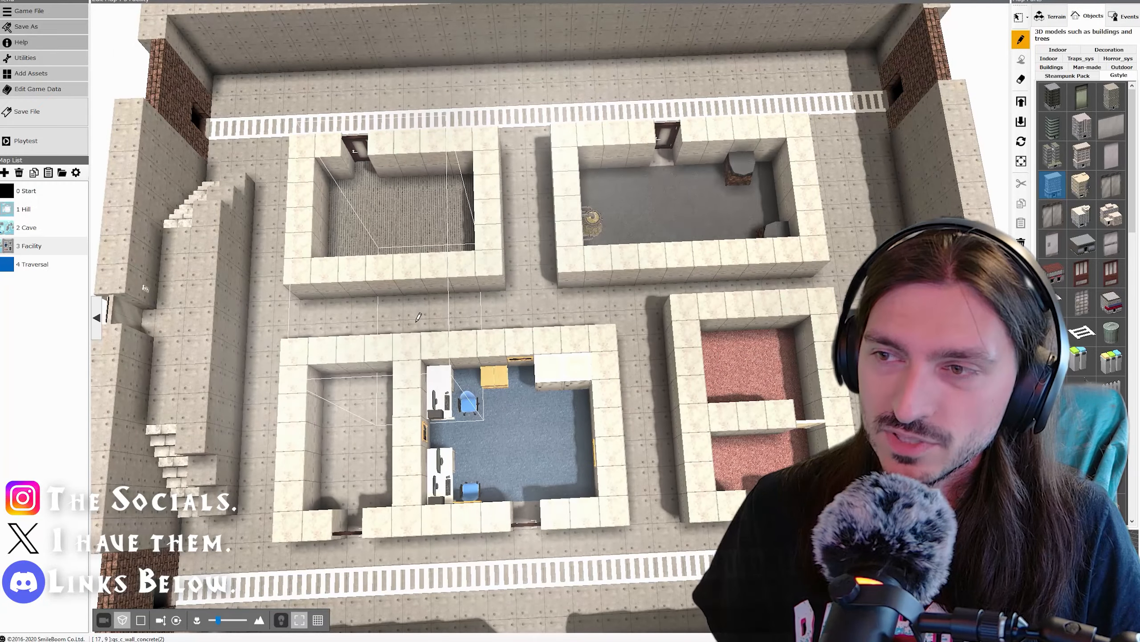
scroll(462, 366, up, 5)
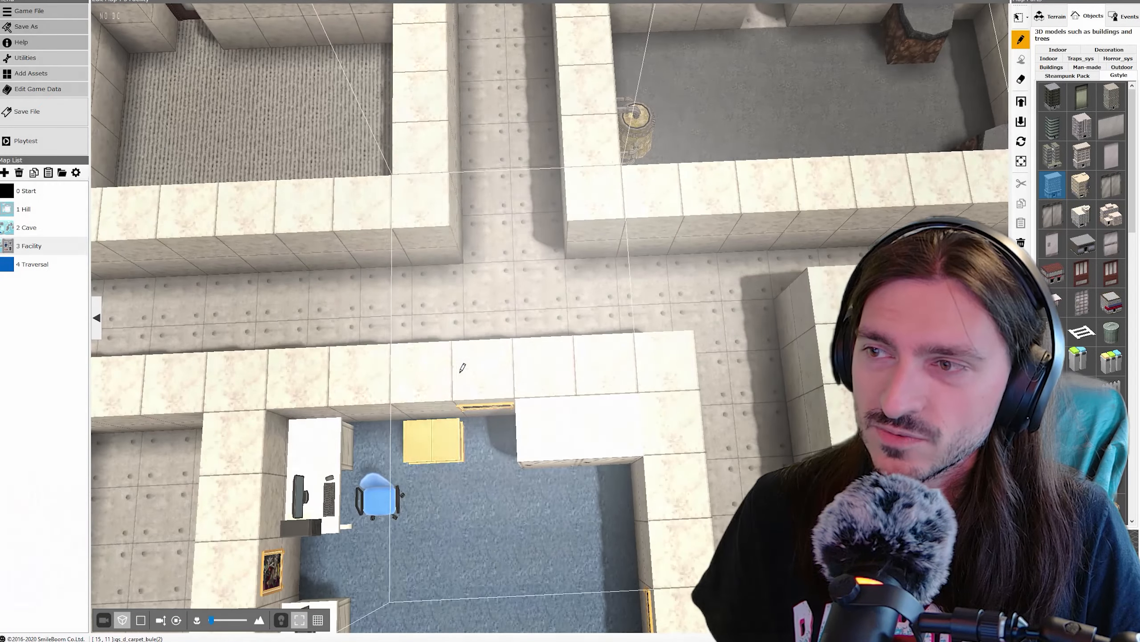
scroll(466, 344, down, 4)
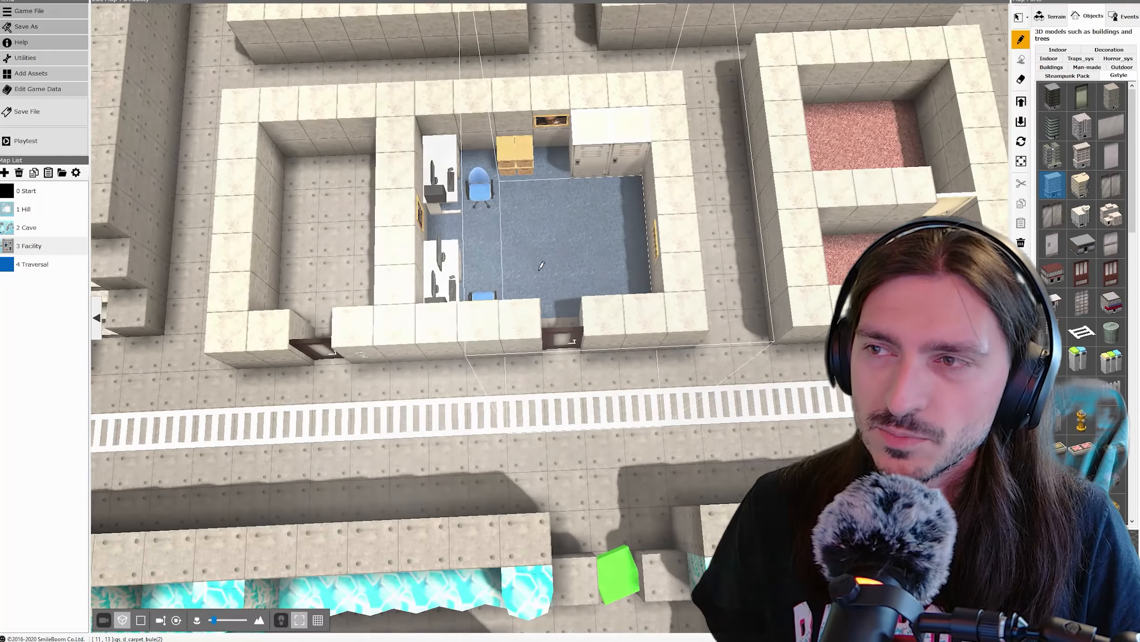
mouse_move(552, 254)
middle_down()
mouse_move(535, 287)
mouse_move(551, 278)
middle_up()
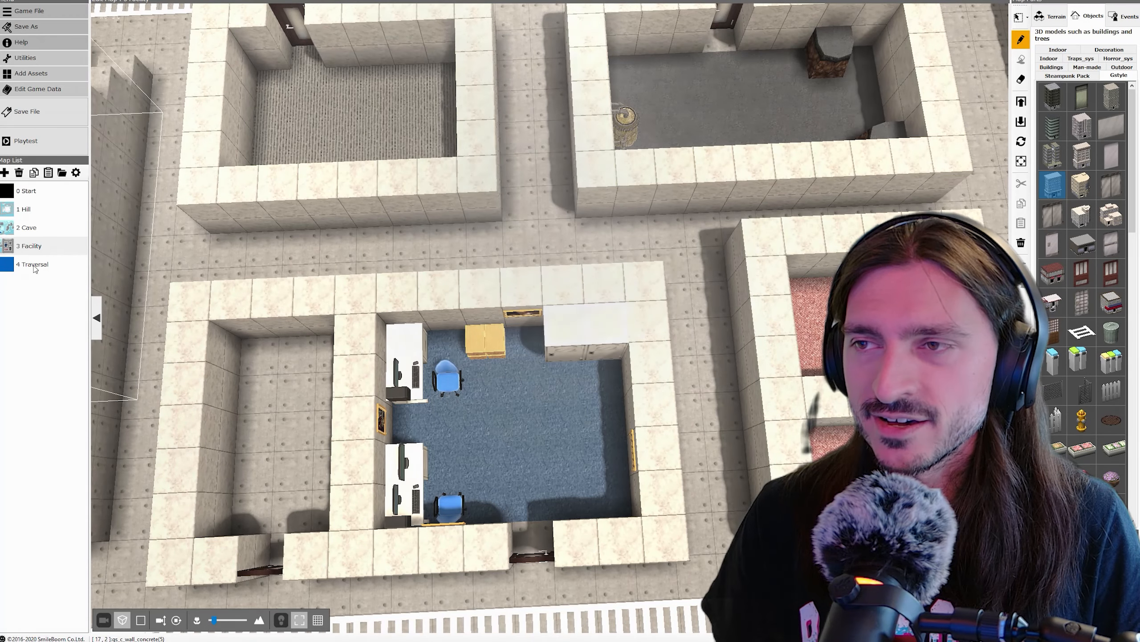
click(34, 265)
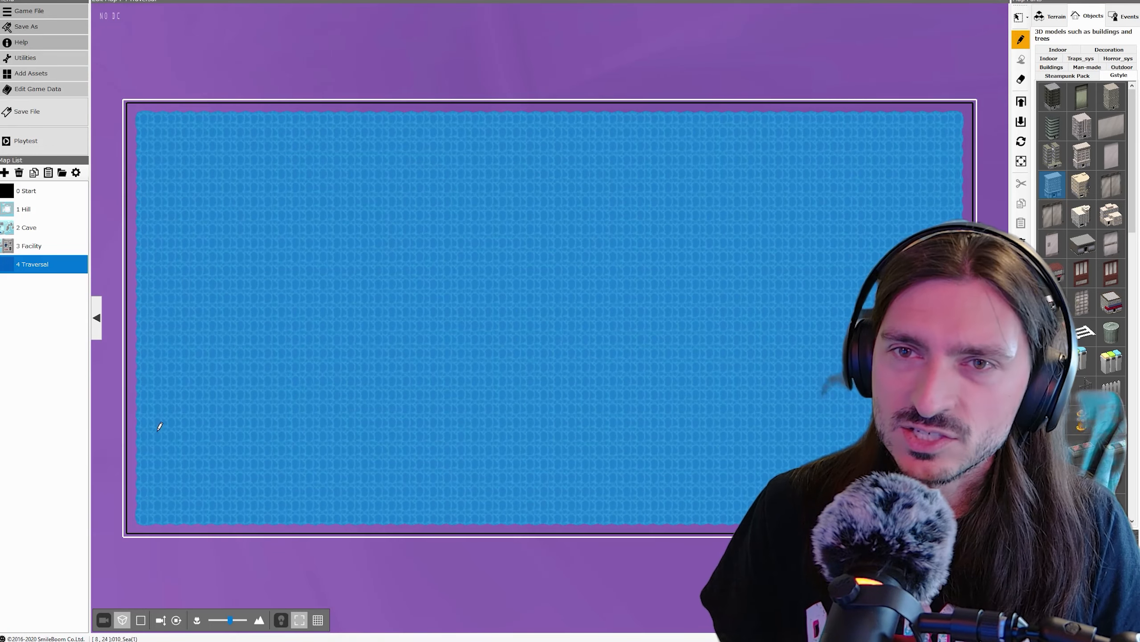
click(38, 250)
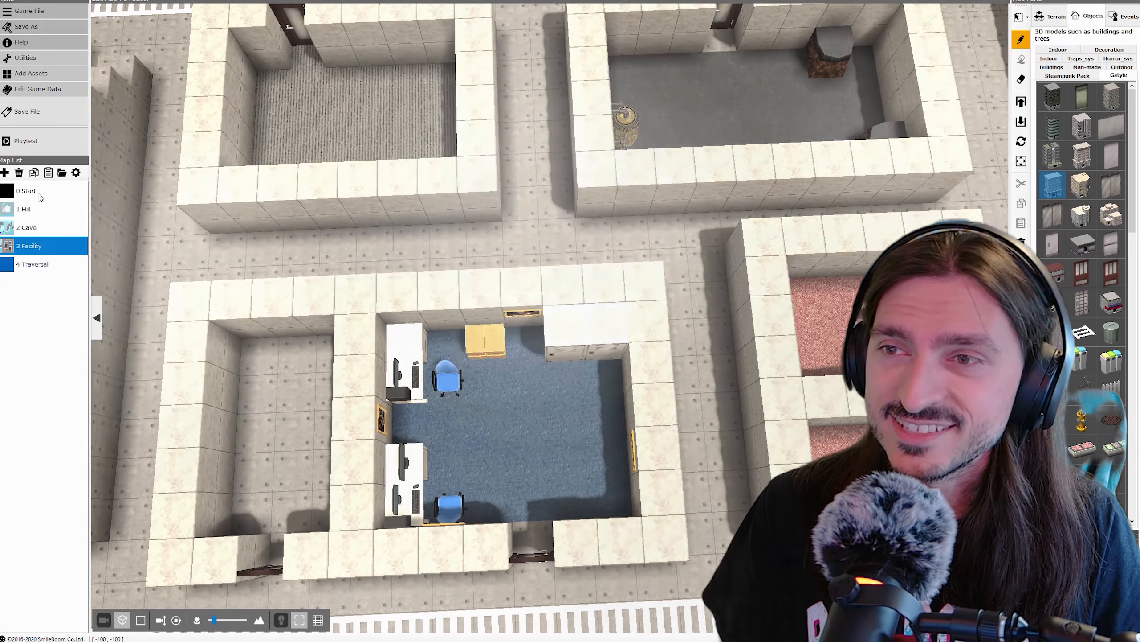
Step: On the Cave map, roof the area above the two buildings with Castle10x10 floor pieces and delete the piece covering the concrete room
click(34, 230)
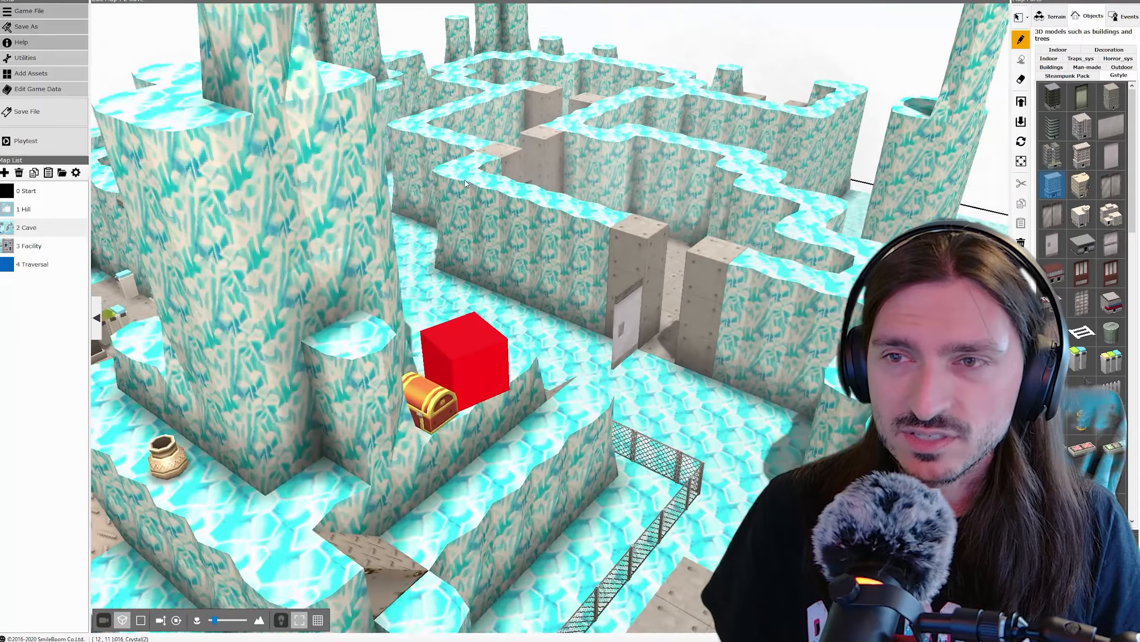
mouse_move(465, 180)
middle_down()
mouse_move(422, 185)
mouse_move(436, 234)
middle_up()
scroll(421, 185, down, 2)
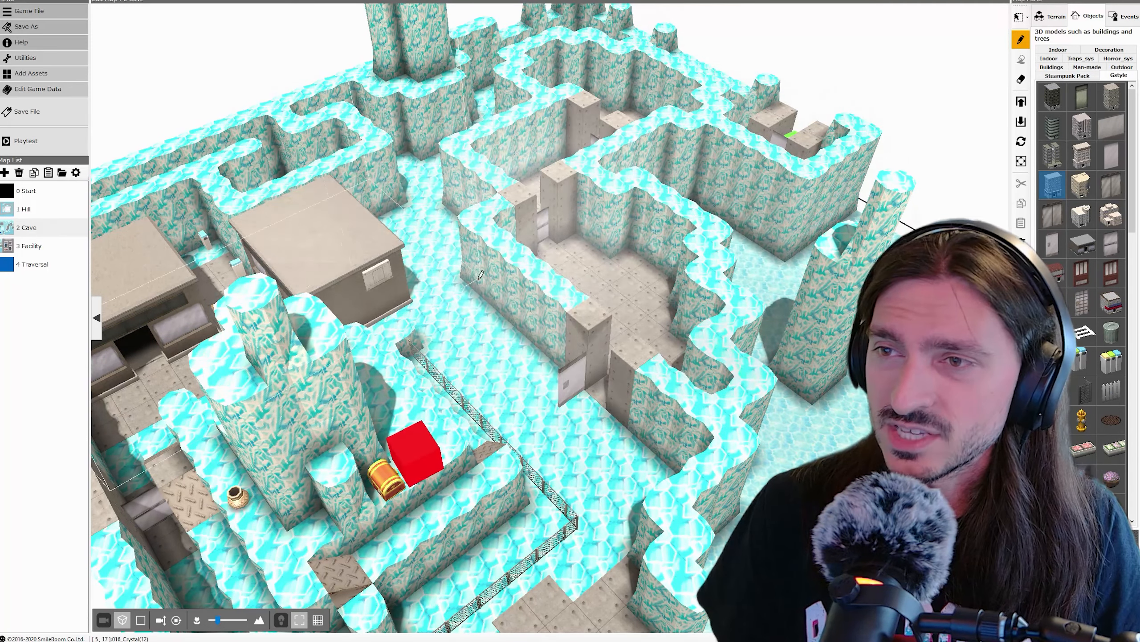
middle_drag(579, 301, 727, 496)
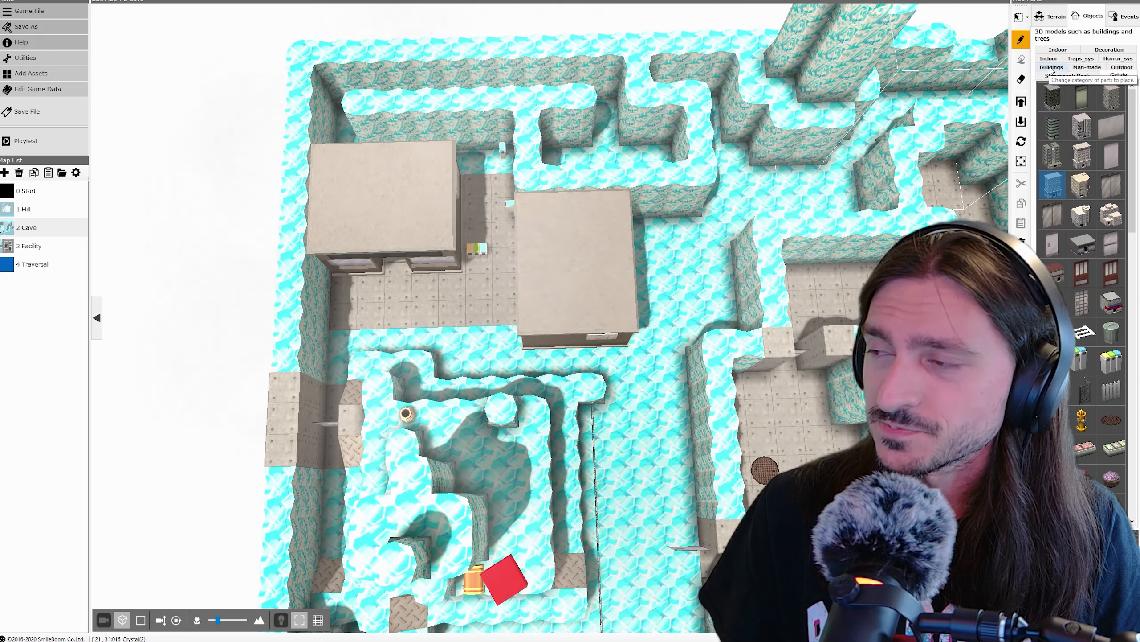
click(1086, 67)
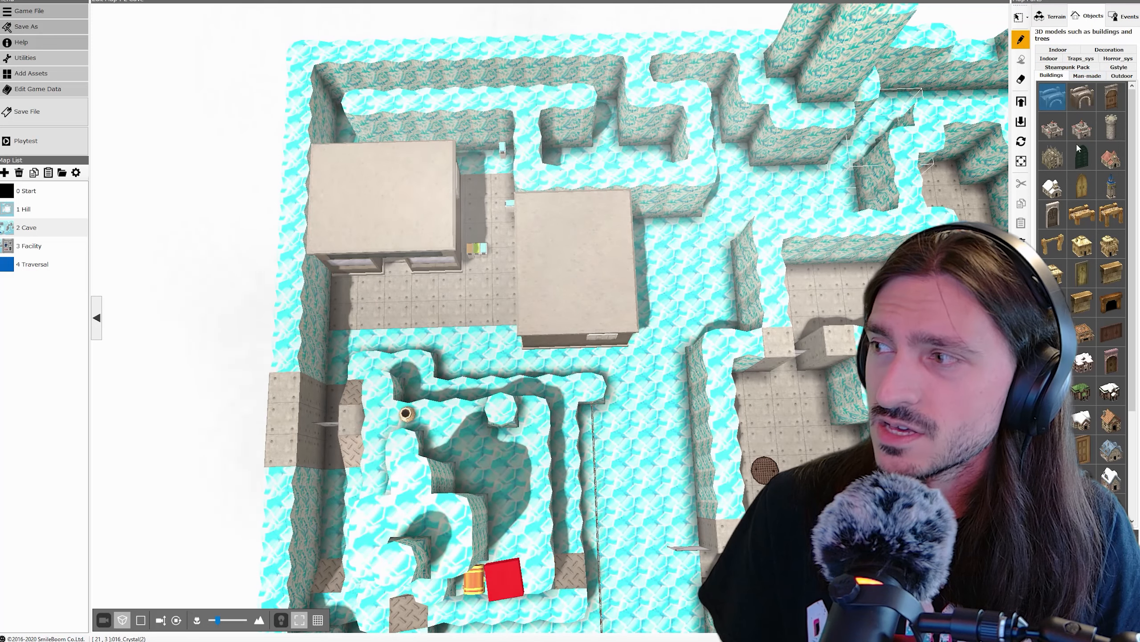
click(1083, 77)
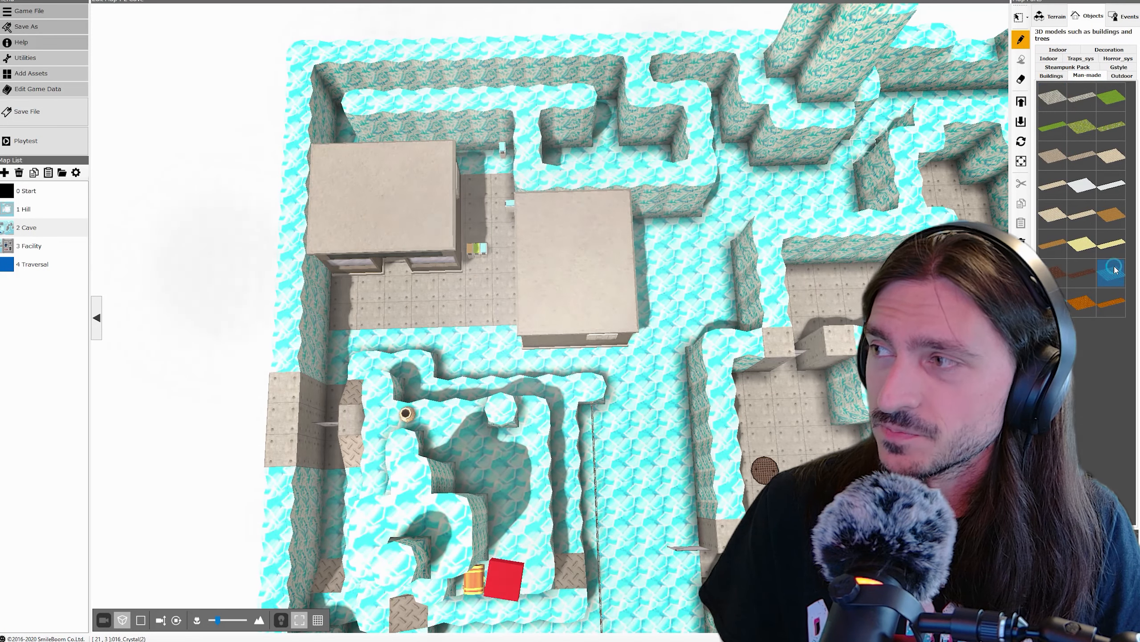
click(1113, 271)
click(1052, 98)
click(749, 155)
right_click(529, 390)
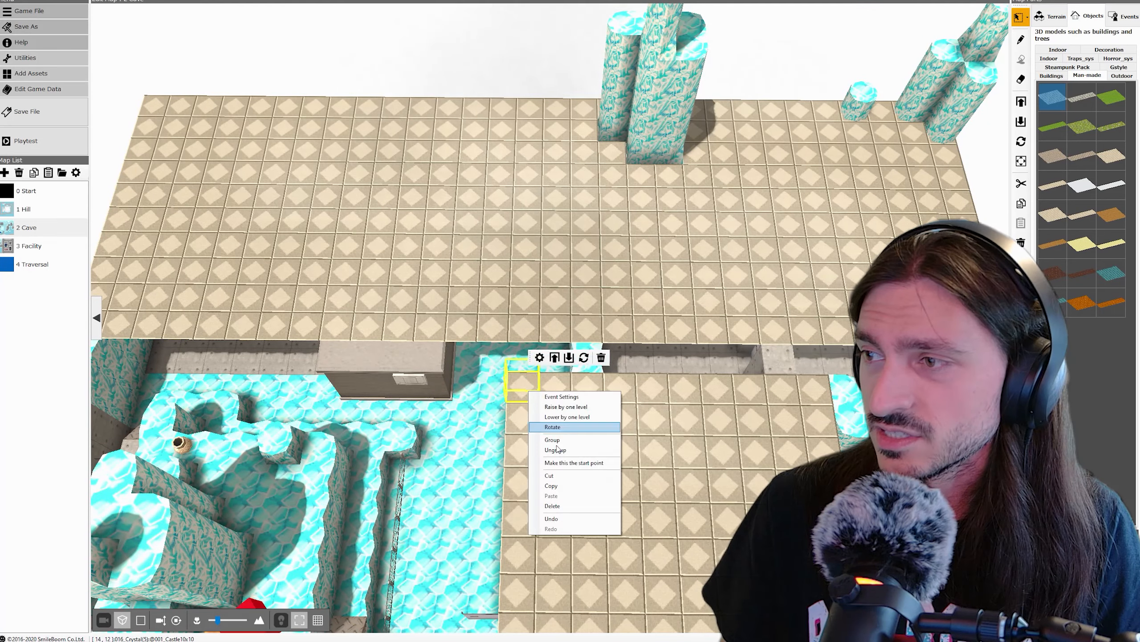
click(554, 506)
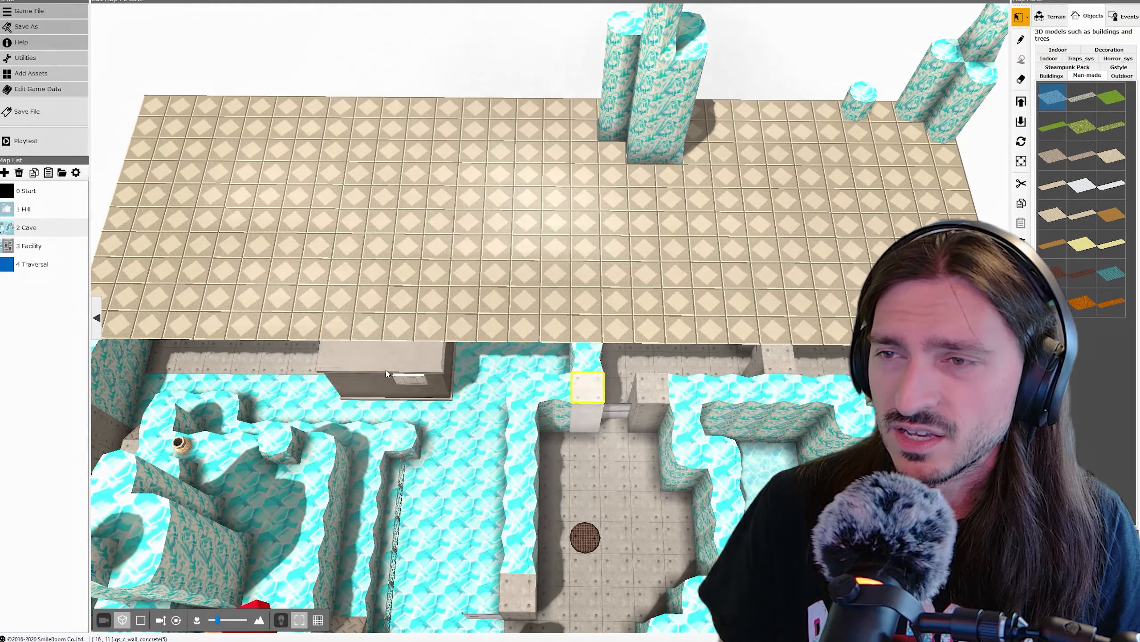
Step: Raise the crystal wall block beside the near corner of the Castle10x10 roof to level 9, forming a tall column
click(390, 322)
middle_drag(390, 321, 532, 229)
middle_drag(523, 244, 670, 78)
scroll(669, 83, up, 2)
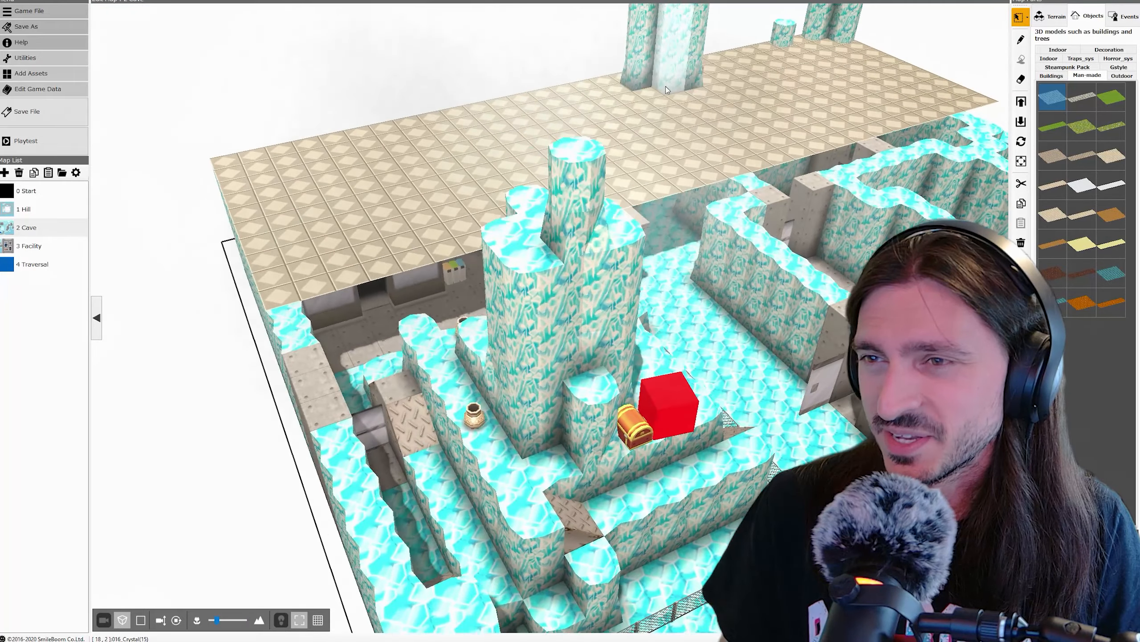
mouse_move(667, 91)
right_down()
mouse_move(707, 82)
mouse_move(676, 74)
right_up()
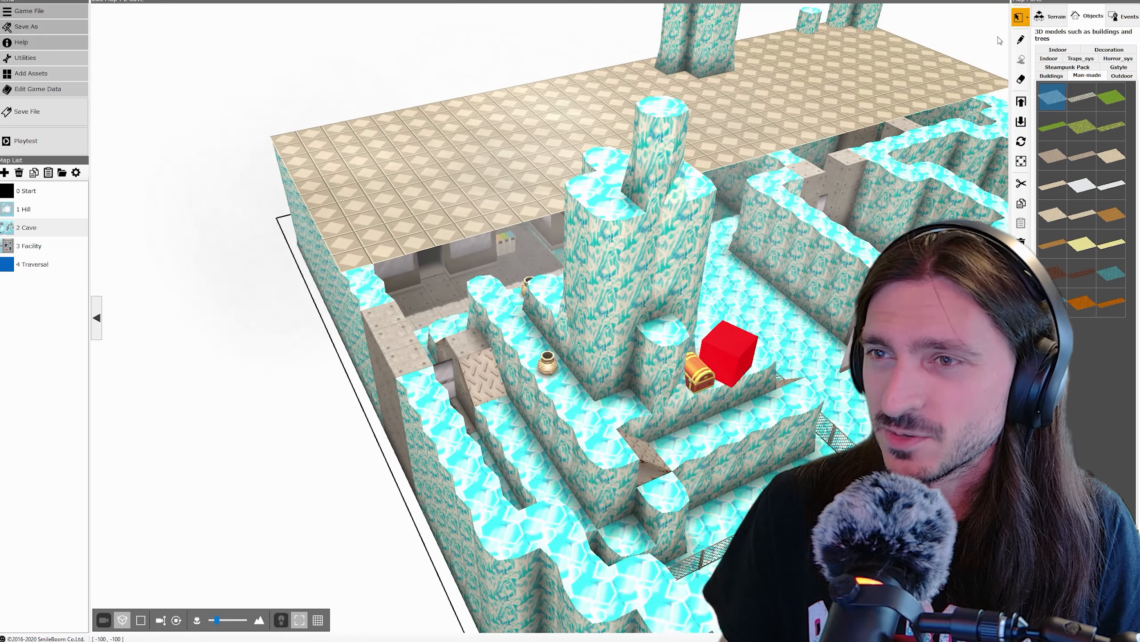
click(357, 257)
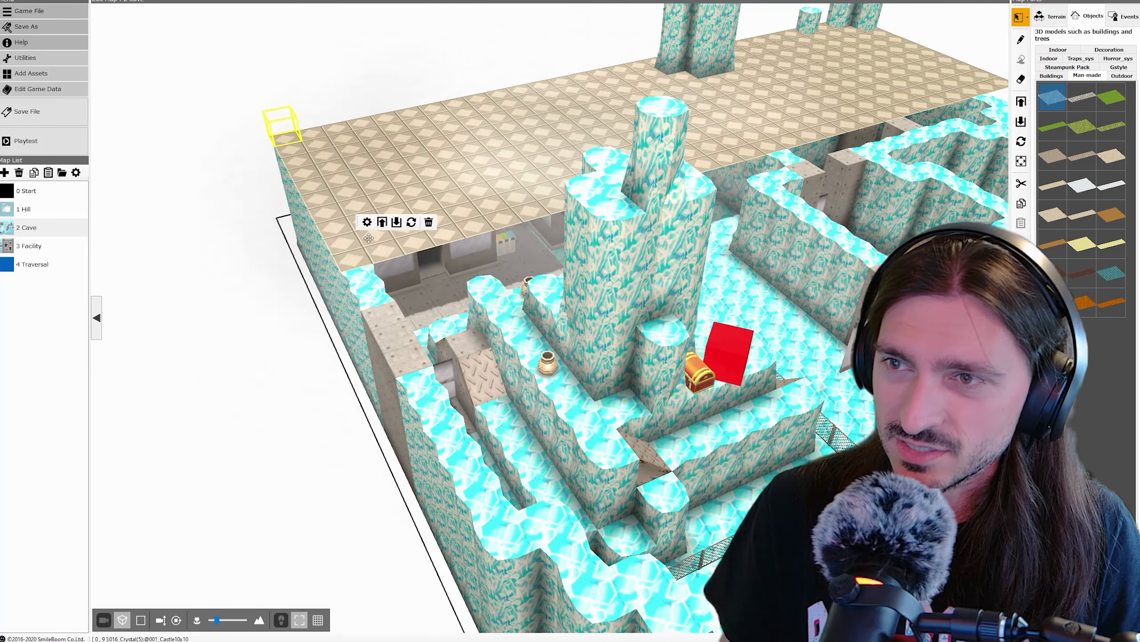
middle_drag(353, 262, 507, 252)
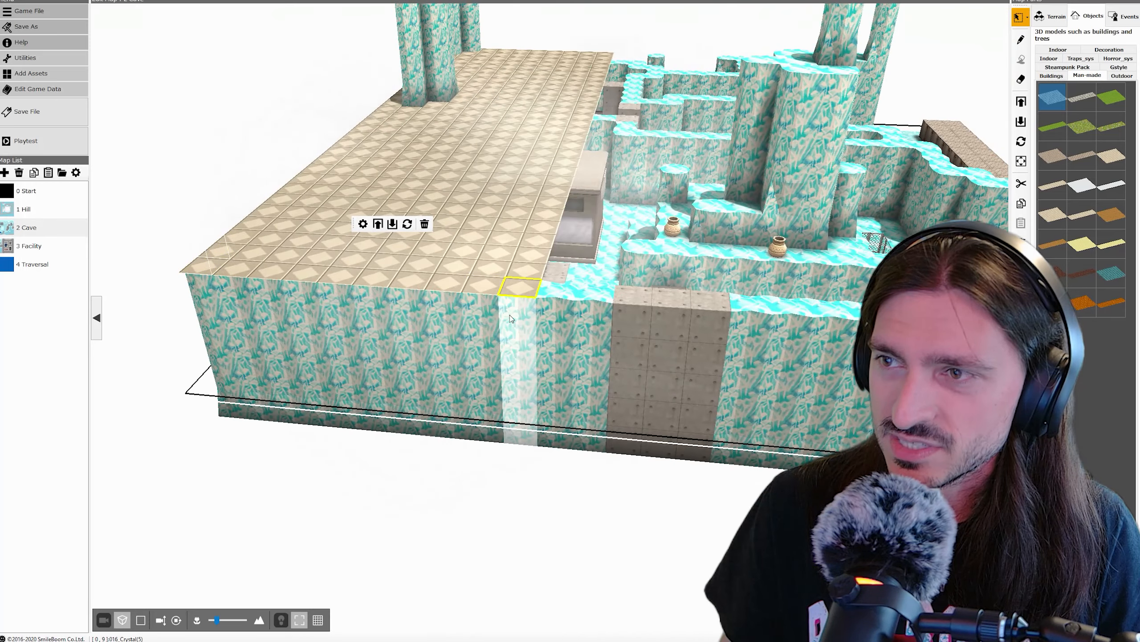
click(516, 306)
click(522, 291)
click(523, 291)
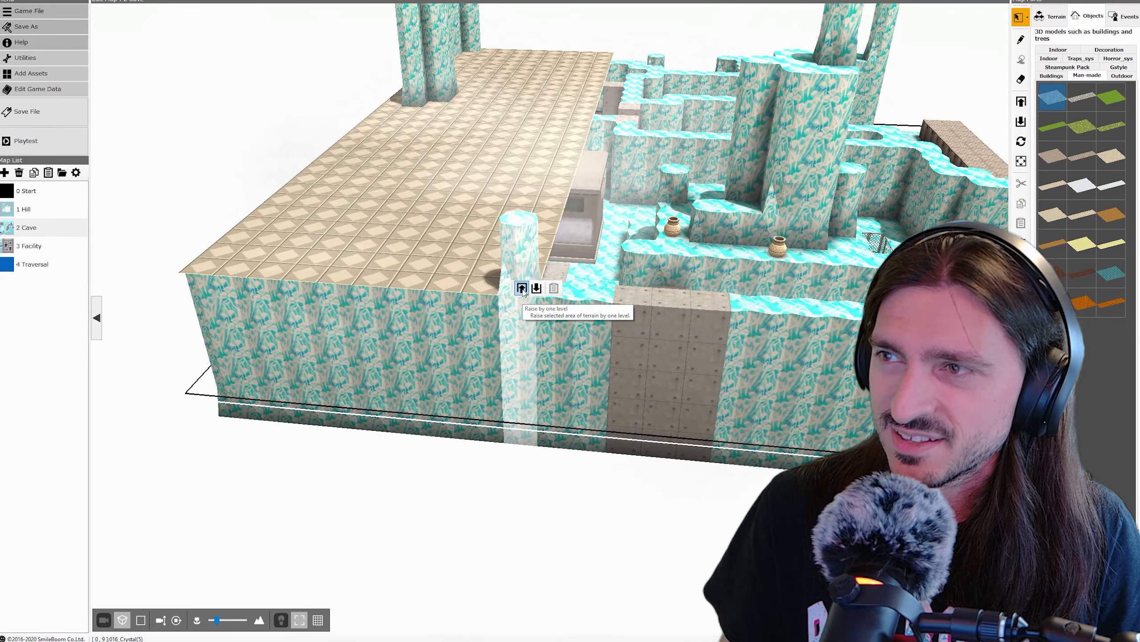
click(522, 291)
click(522, 290)
click(523, 289)
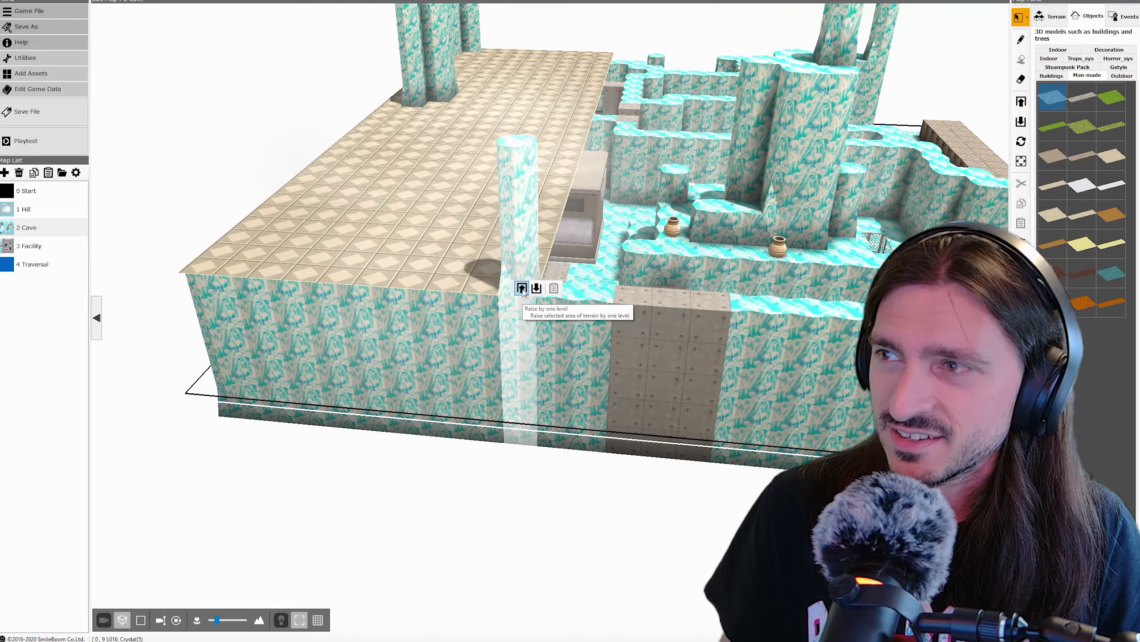
click(522, 290)
click(523, 289)
Step: Try a Gothic10x10 floor piece as a roof on the raised crystal column and delete it
middle_drag(568, 240, 490, 305)
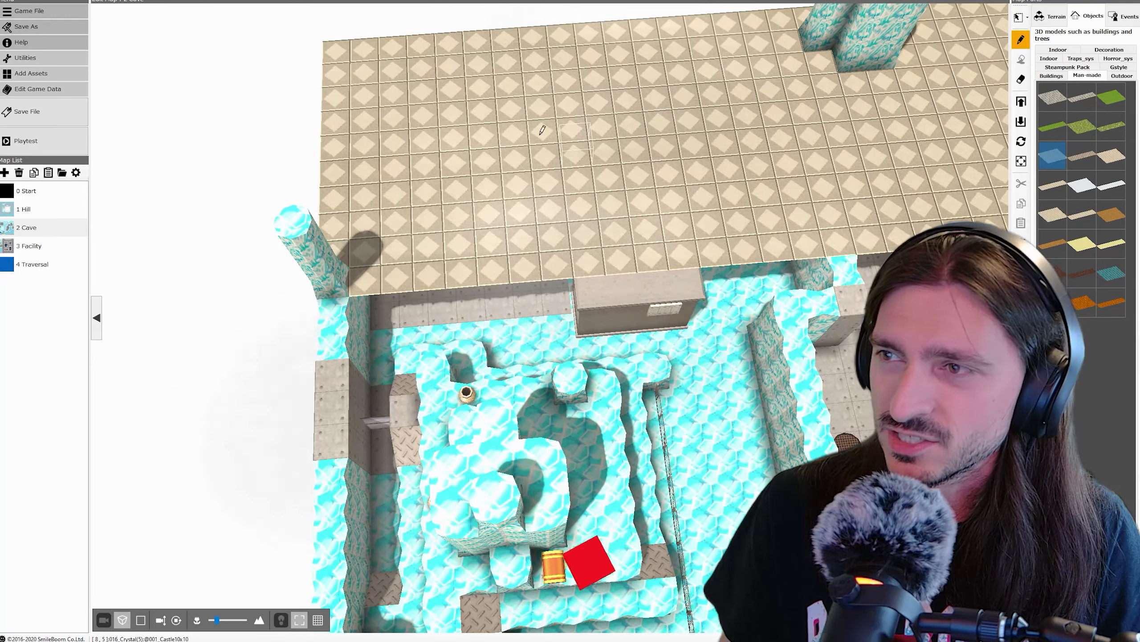
click(298, 222)
middle_drag(536, 207, 444, 156)
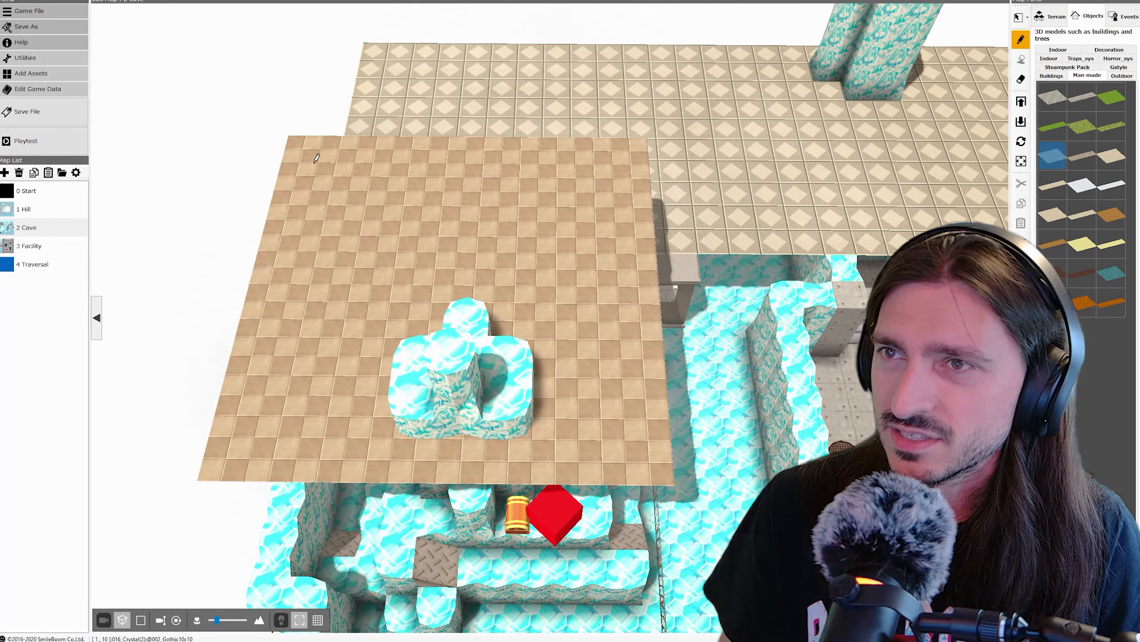
middle_drag(316, 159, 300, 145)
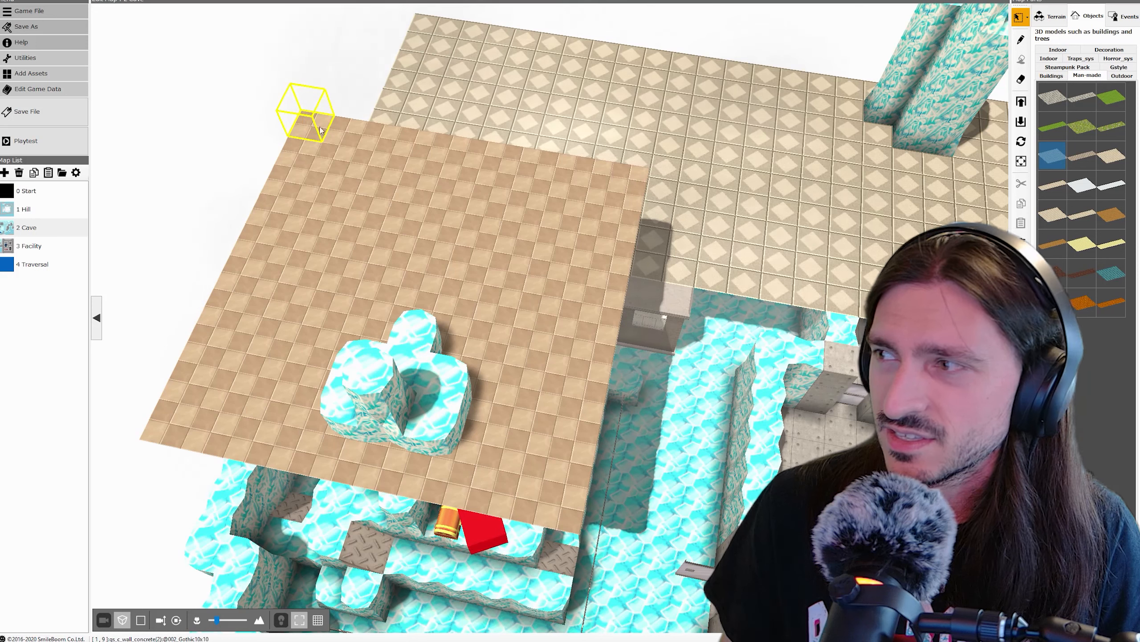
right_click(308, 130)
click(340, 246)
Step: Place the large teal tiled floor piece on the raised crystal column as a roof over the crystal formation
click(1111, 271)
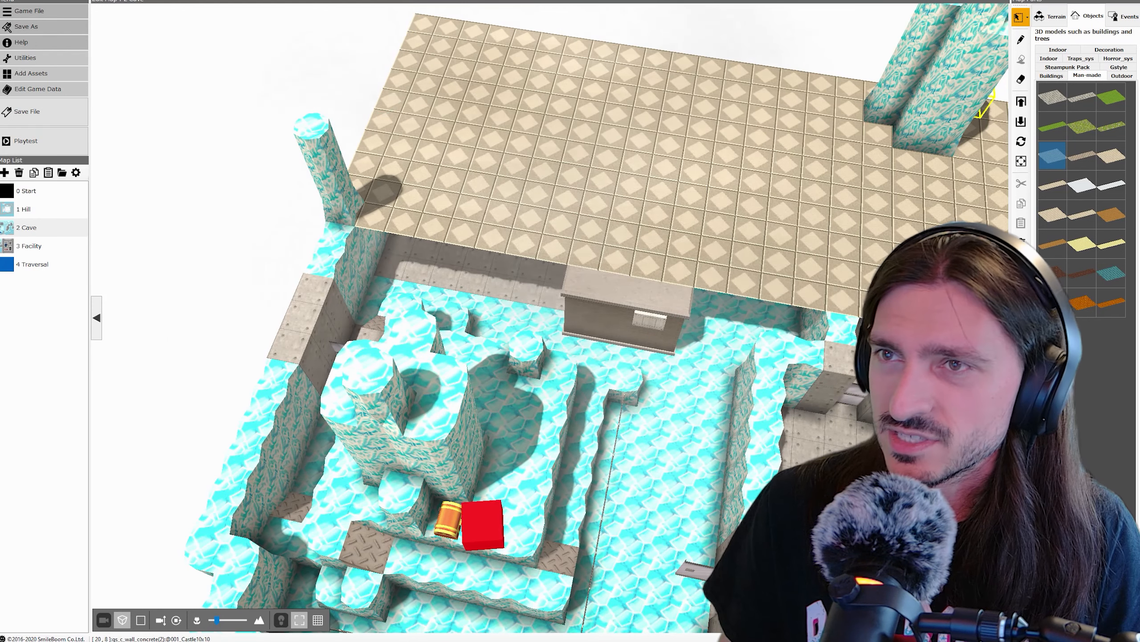
click(316, 120)
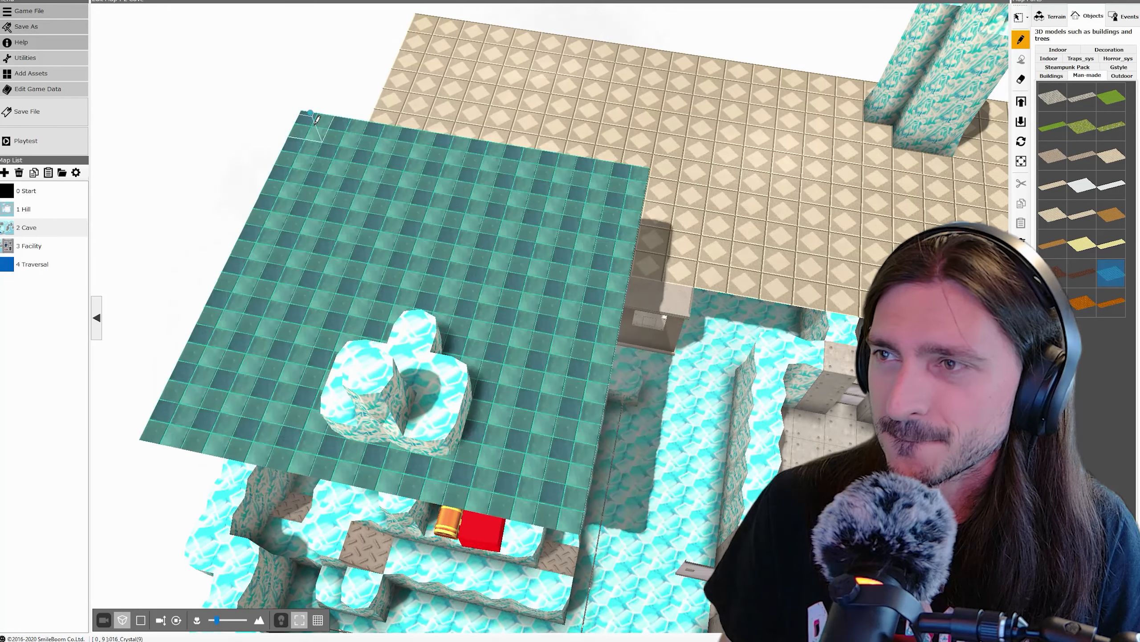
right_drag(389, 189, 454, 186)
Step: Lower the tall crystal columns that poke through the teal tiled roof
click(1019, 17)
click(553, 320)
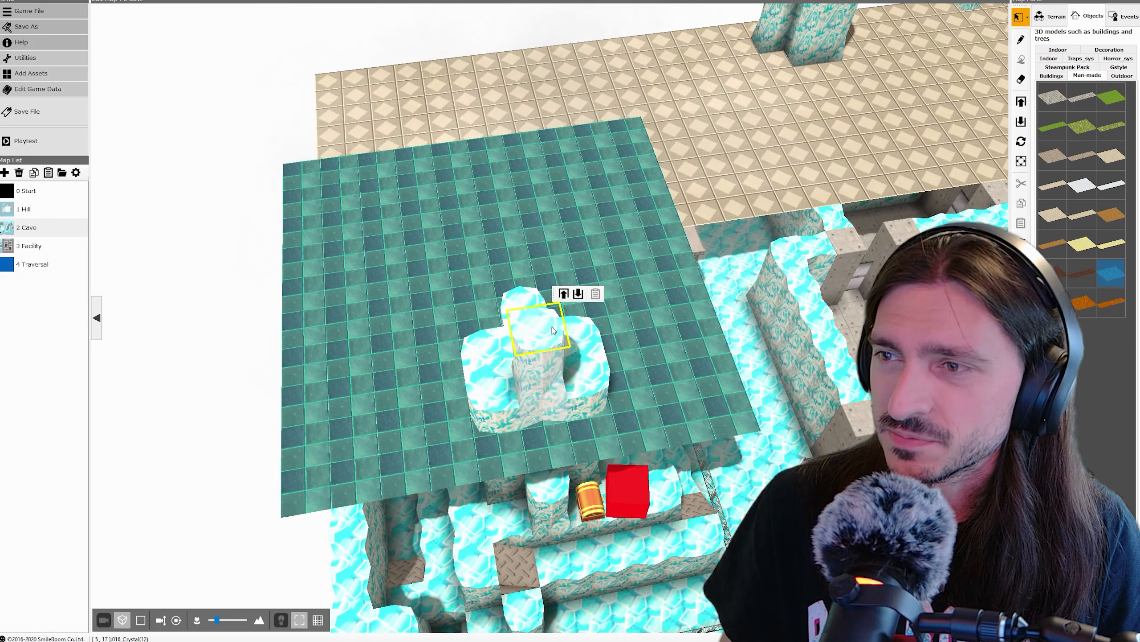
click(579, 295)
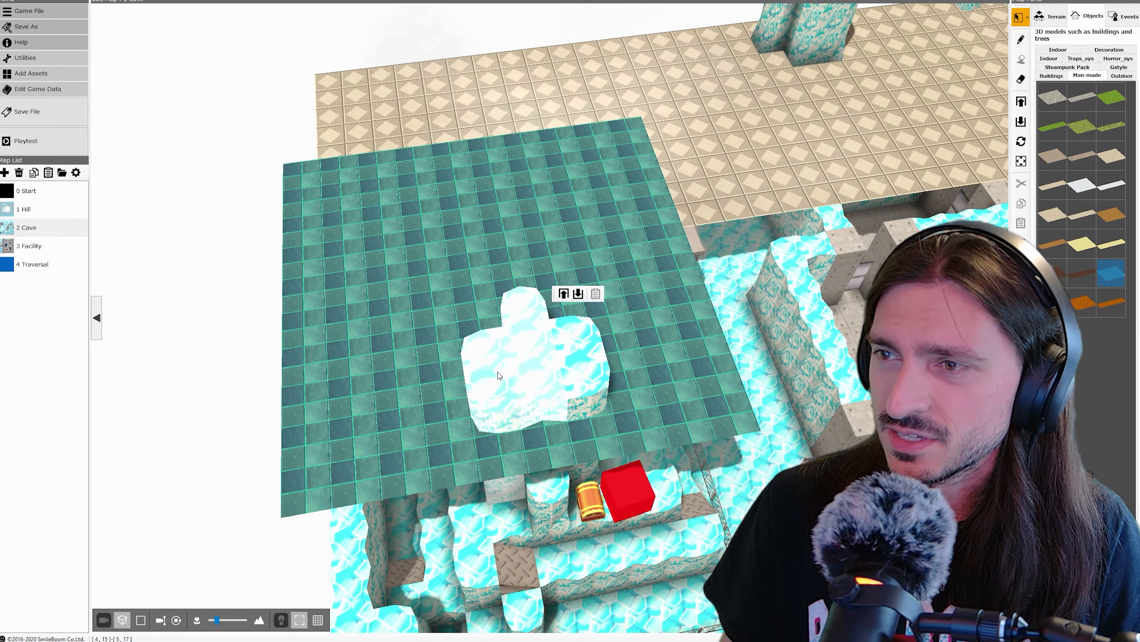
click(582, 323)
click(564, 354)
click(590, 328)
Step: Place another Castle10x10 floor piece over the uncovered rooms beside the existing Castle roof, level with that roof
right_drag(629, 288, 700, 287)
middle_drag(758, 290, 516, 399)
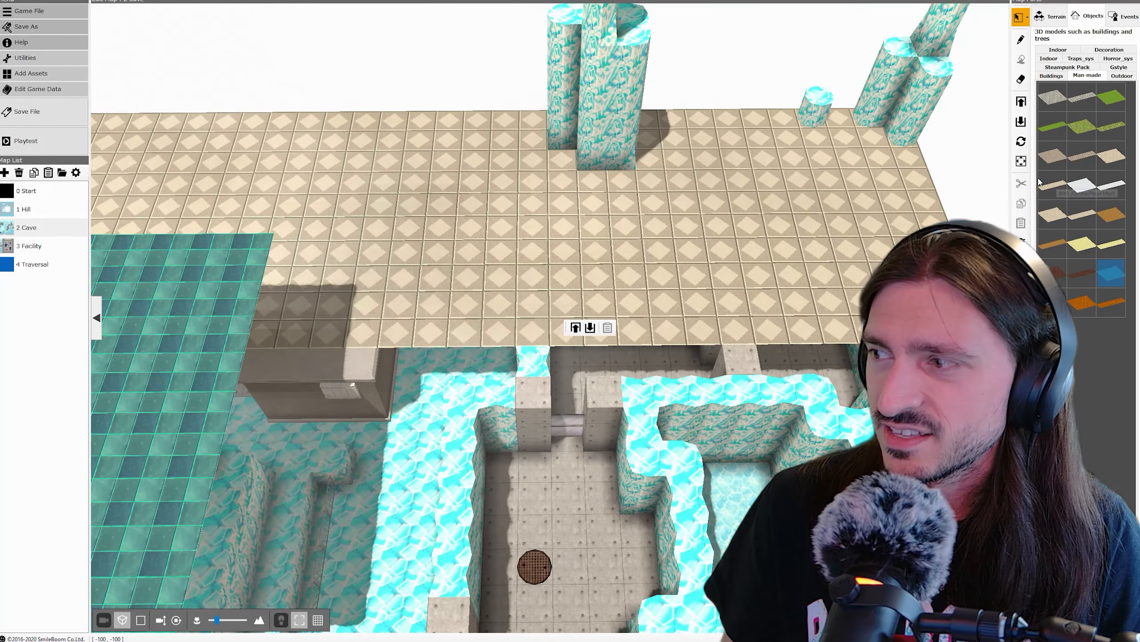
click(1057, 106)
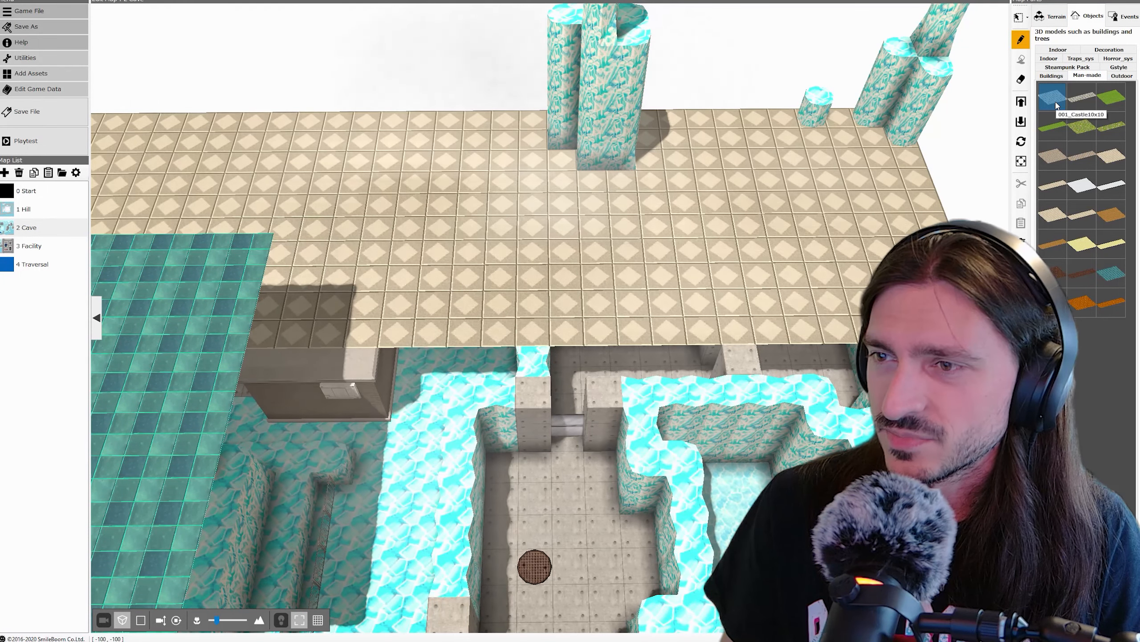
right_drag(466, 364, 489, 450)
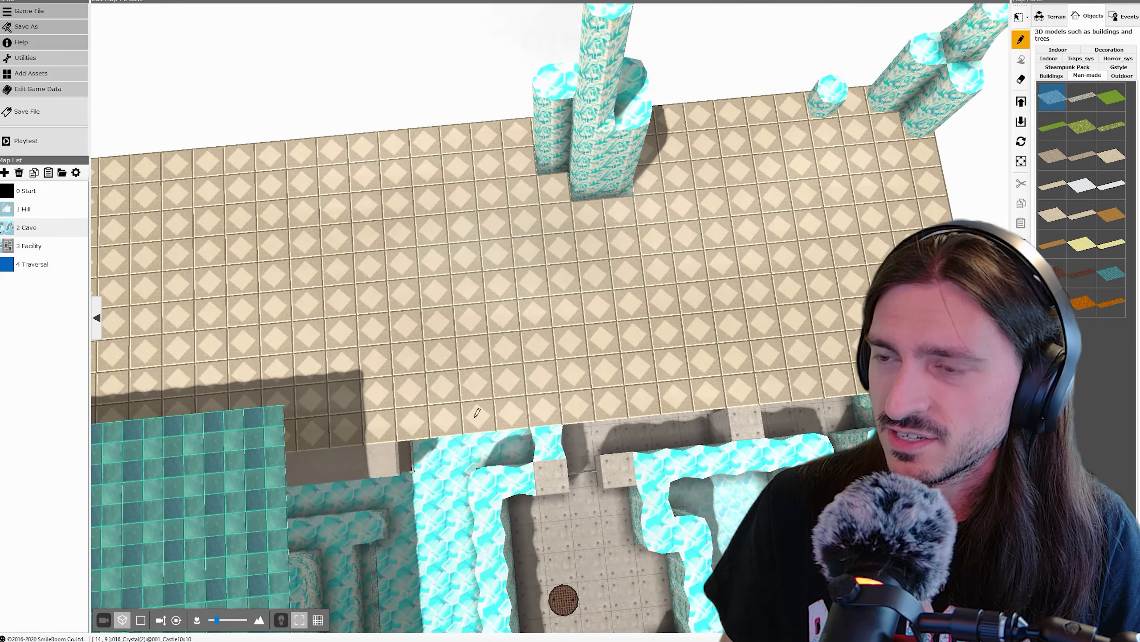
click(489, 450)
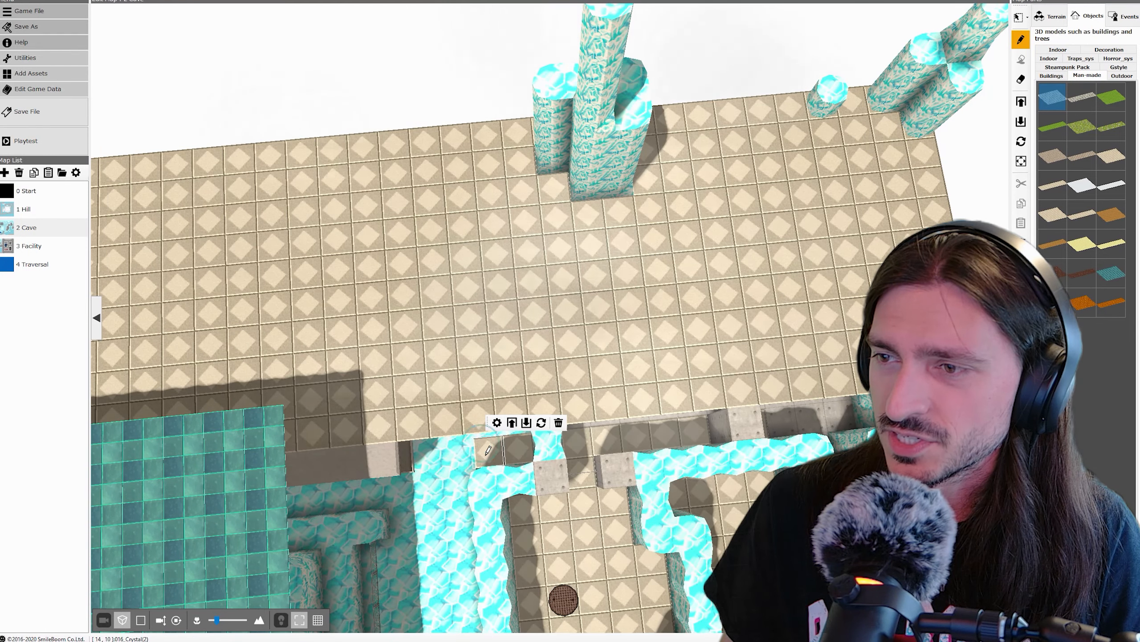
click(511, 422)
click(464, 316)
right_drag(403, 296, 465, 444)
click(578, 561)
Step: Try the sand-coloured narrow floor strip along the Castle roof's open edge, delete it, and place the matching narrow Castle strip there
right_drag(579, 562, 431, 480)
scroll(498, 378, down, 3)
right_drag(9, 145, 1, 412)
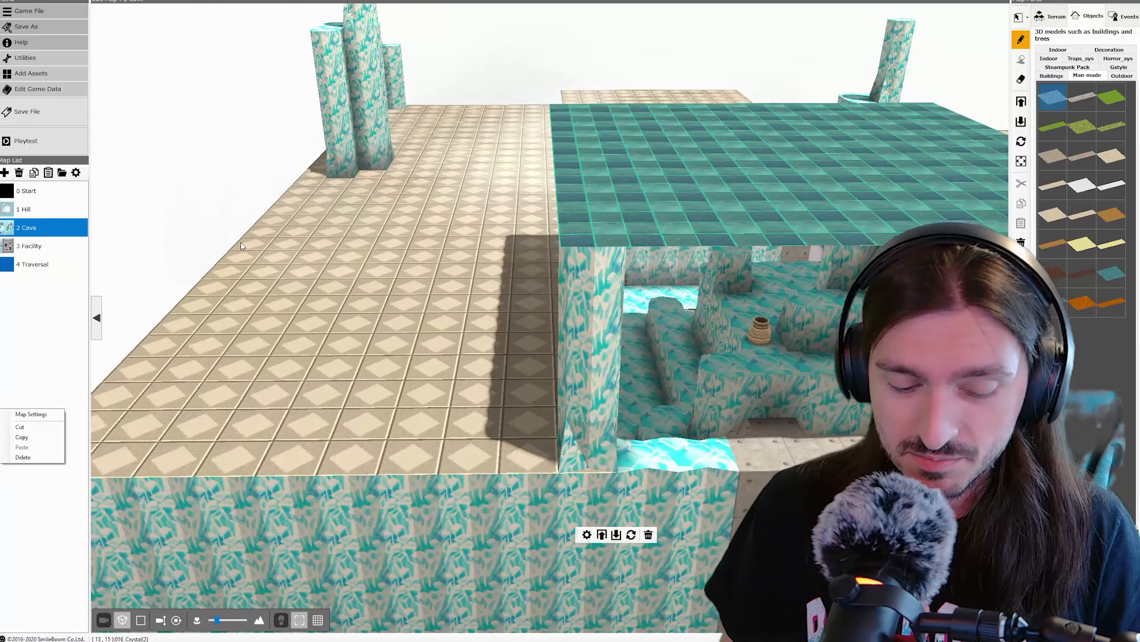
right_drag(241, 243, 353, 243)
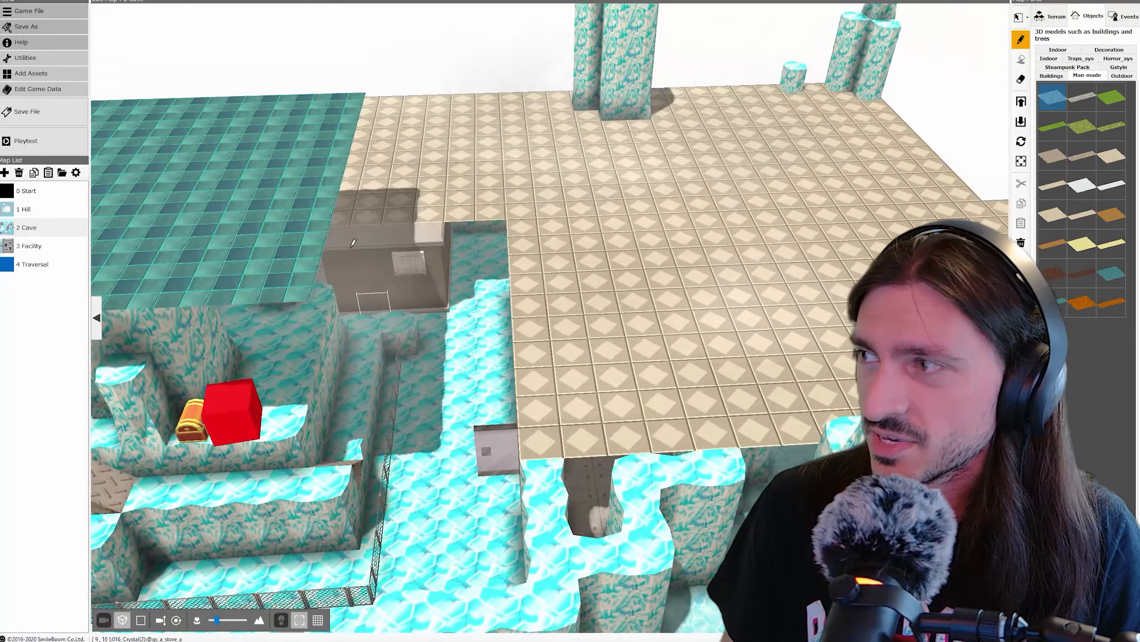
scroll(353, 243, up, 1)
middle_drag(467, 263, 457, 224)
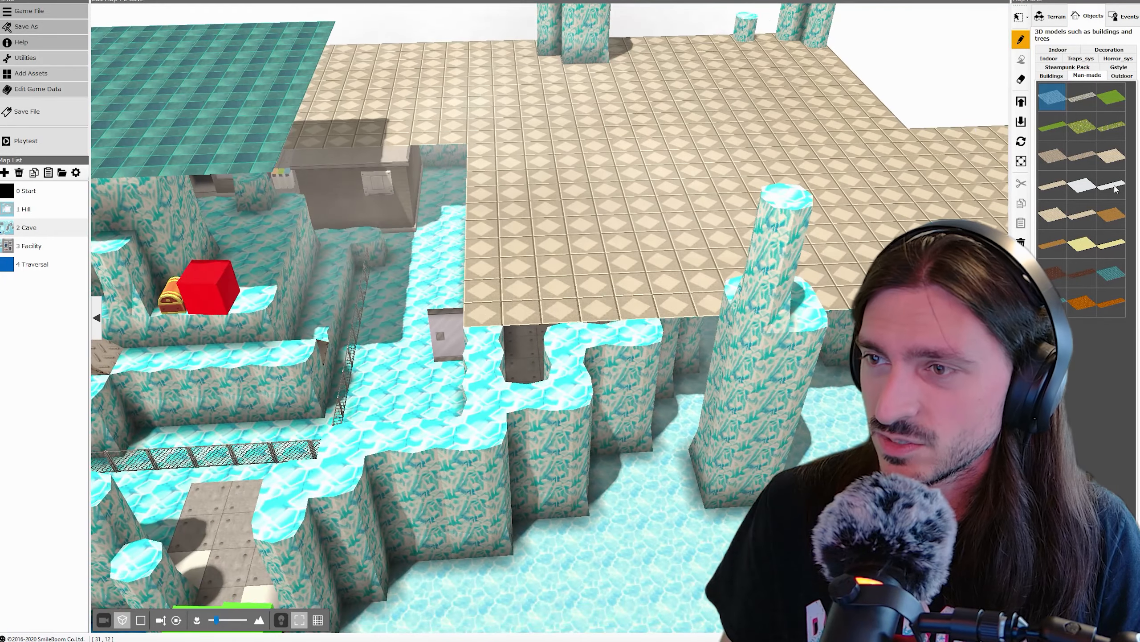
click(1082, 213)
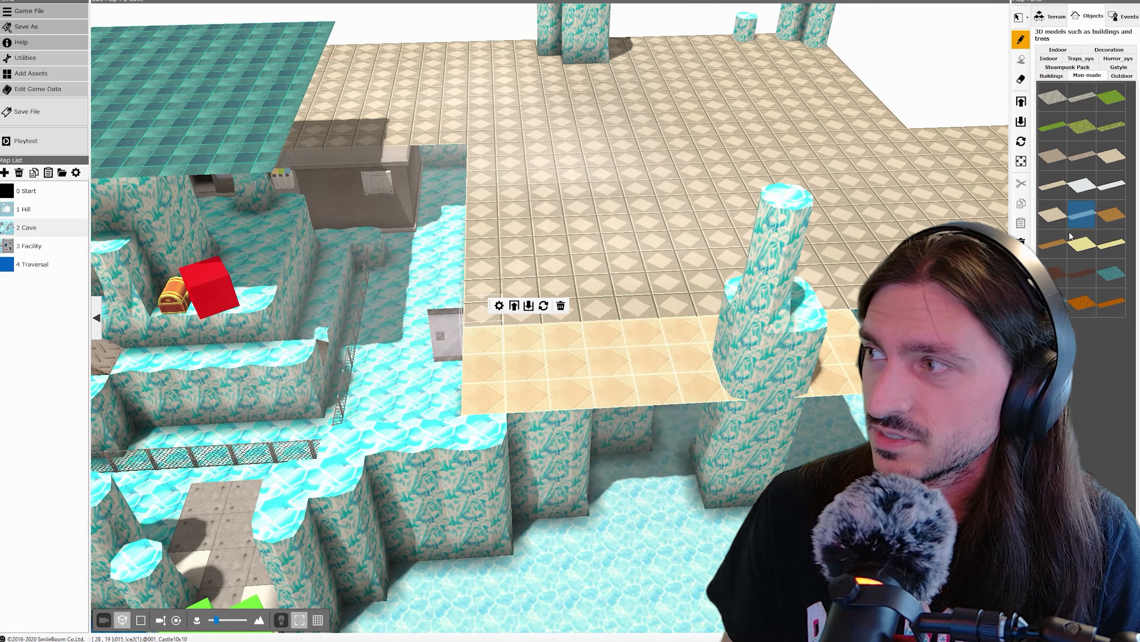
key(Delete)
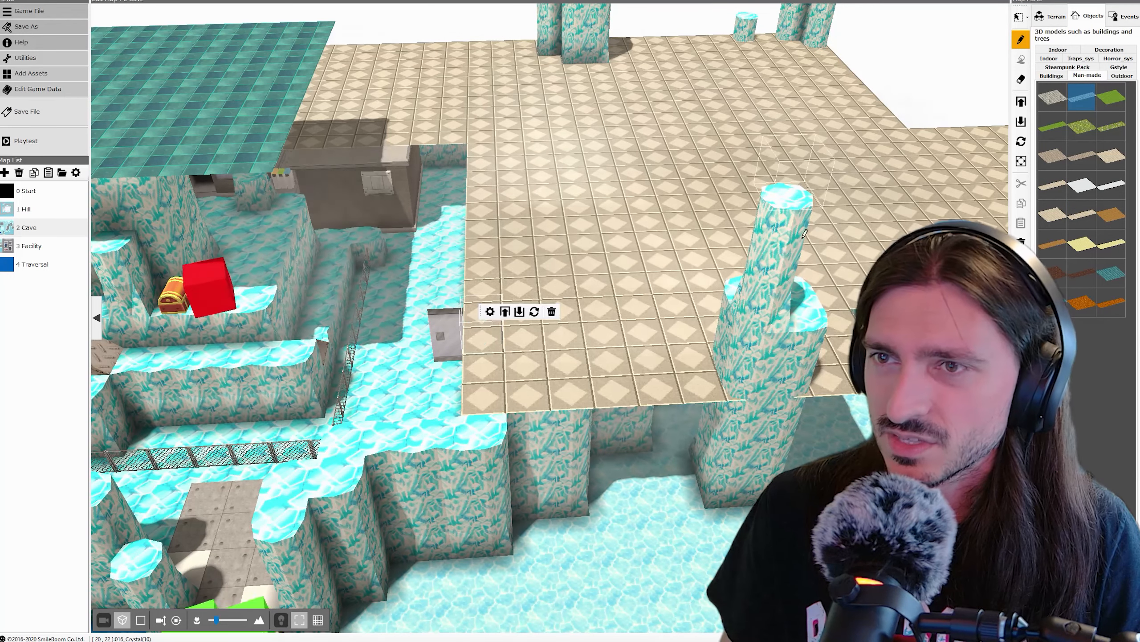
Step: Raise the crystal block on the map's outer edge, just beyond the teal roof's corner, up to roof height
right_drag(334, 425, 284, 563)
right_click(281, 567)
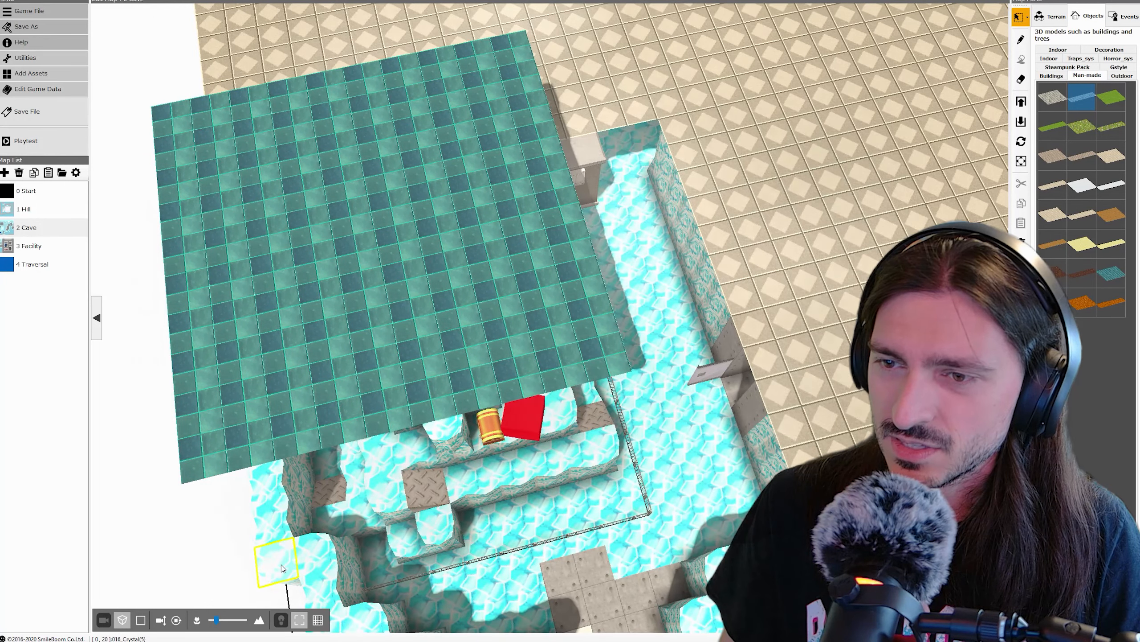
click(281, 567)
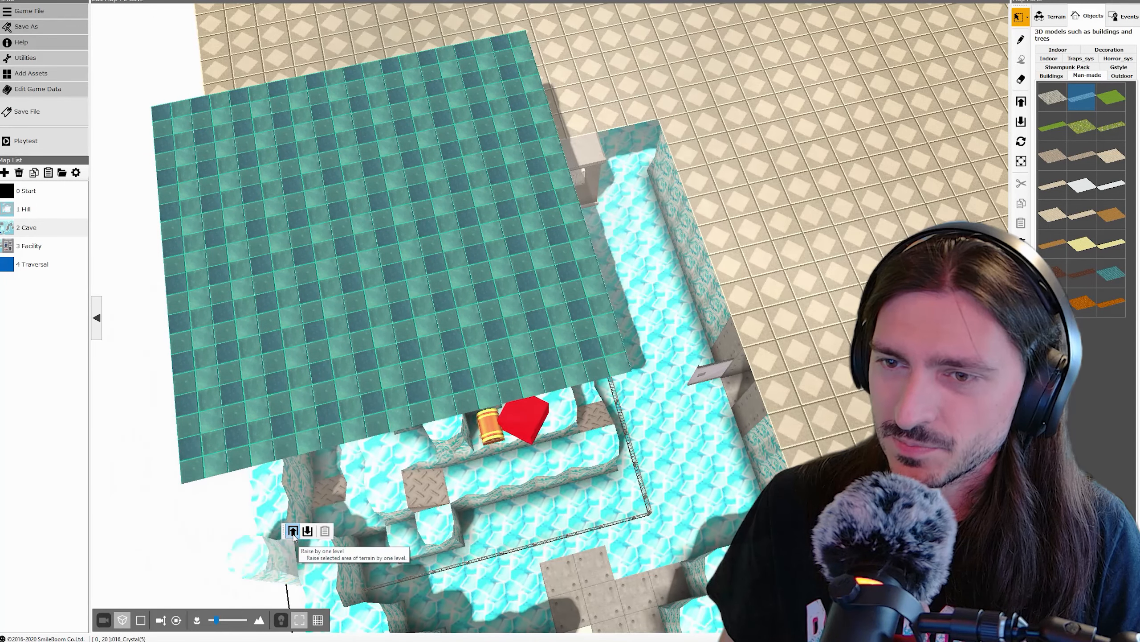
click(294, 536)
click(293, 536)
click(293, 536)
click(293, 536)
click(293, 536)
right_drag(272, 493, 513, 483)
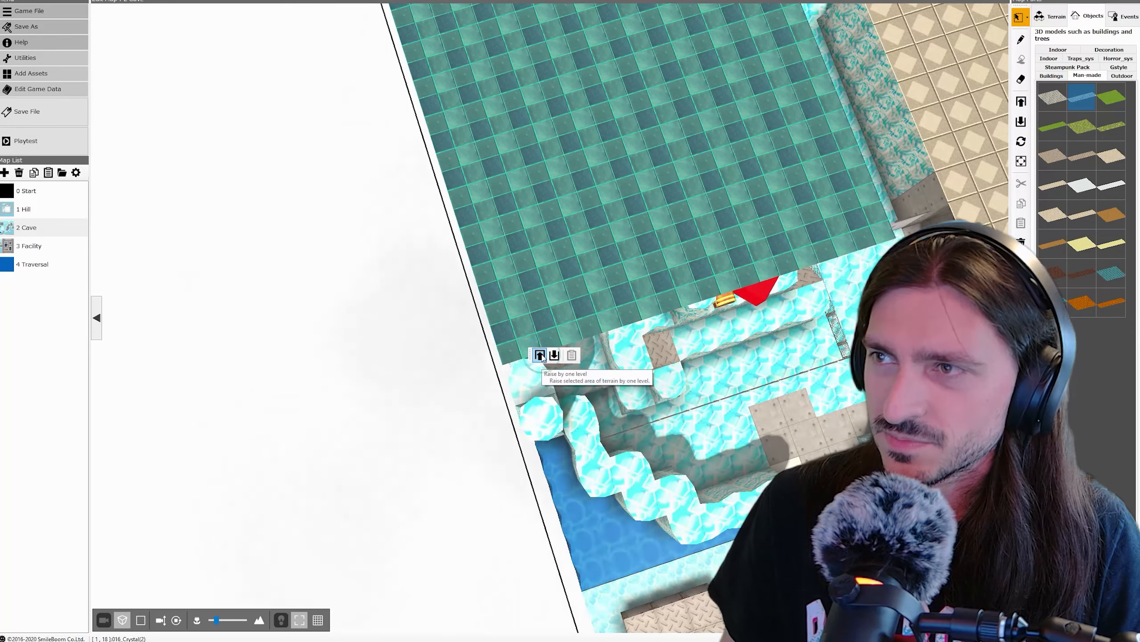
Step: Place a Labyrinth10x10 floor piece on the raised crystal column to extend the teal roof, and undo the extra piece placed on the outer wall
mouse_move(480, 407)
right_down()
mouse_move(481, 389)
mouse_move(666, 153)
mouse_move(558, 265)
right_up()
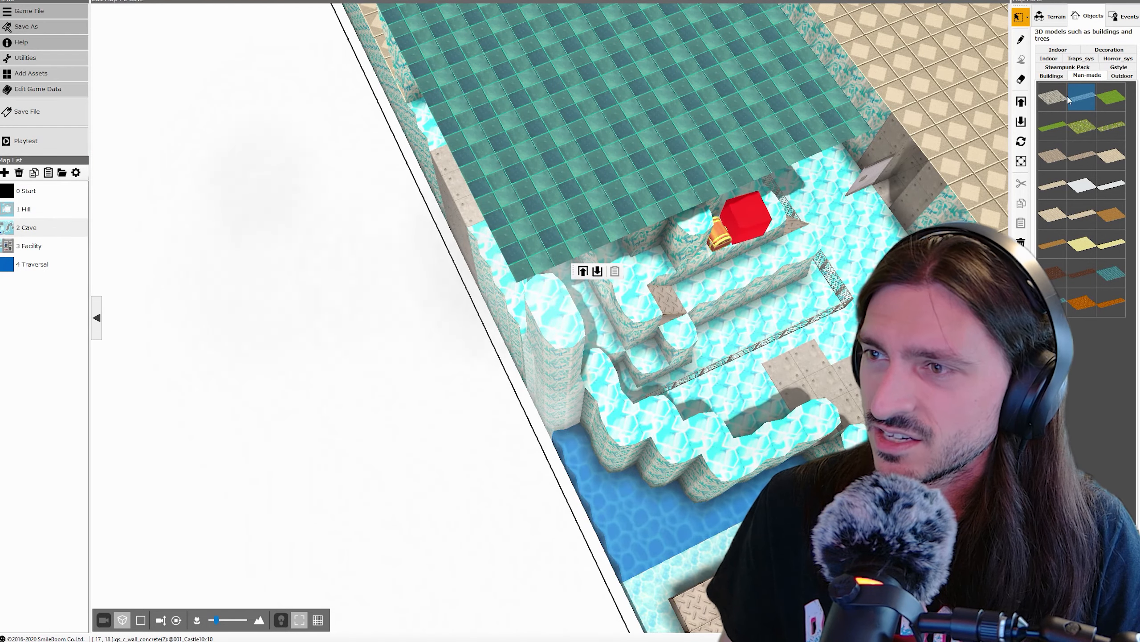
click(1102, 275)
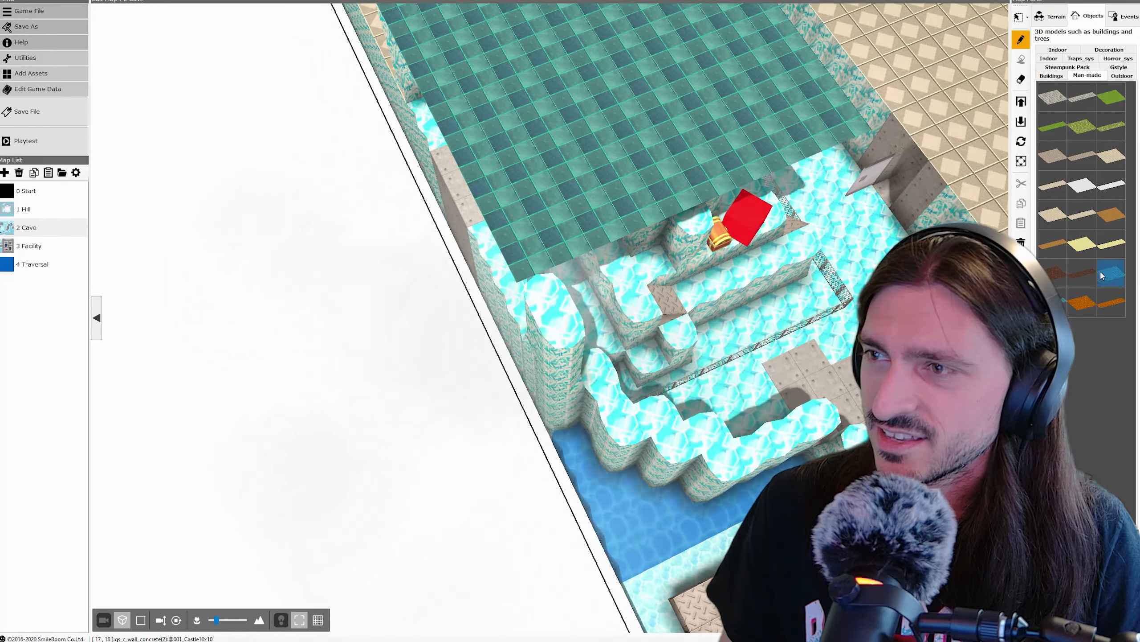
click(555, 290)
right_drag(713, 338, 759, 319)
click(333, 215)
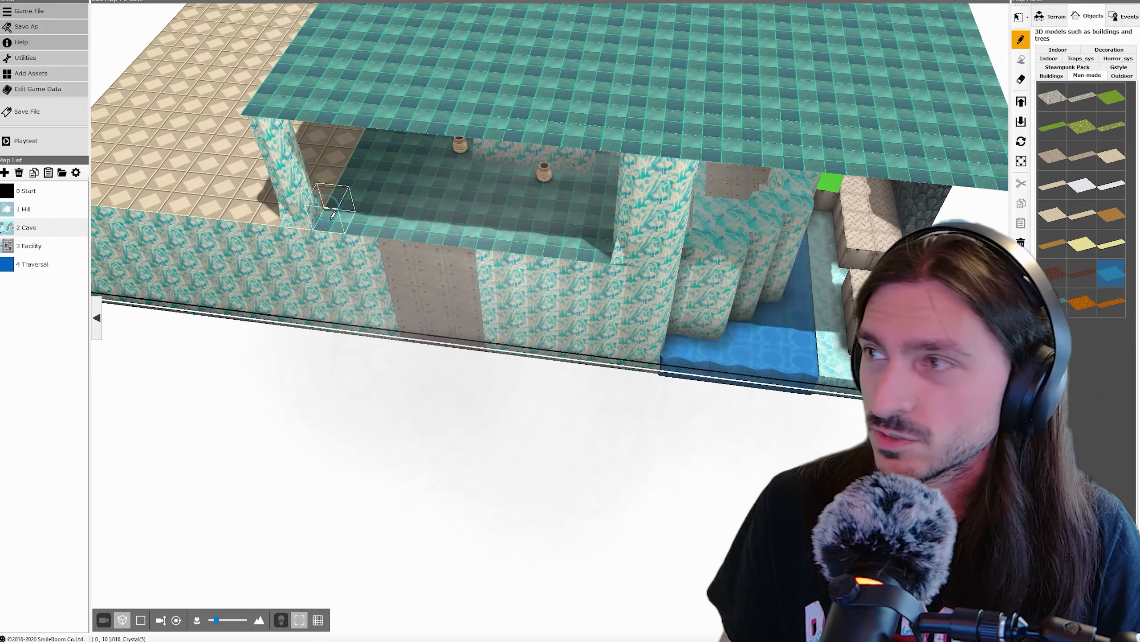
key(ctrl+z)
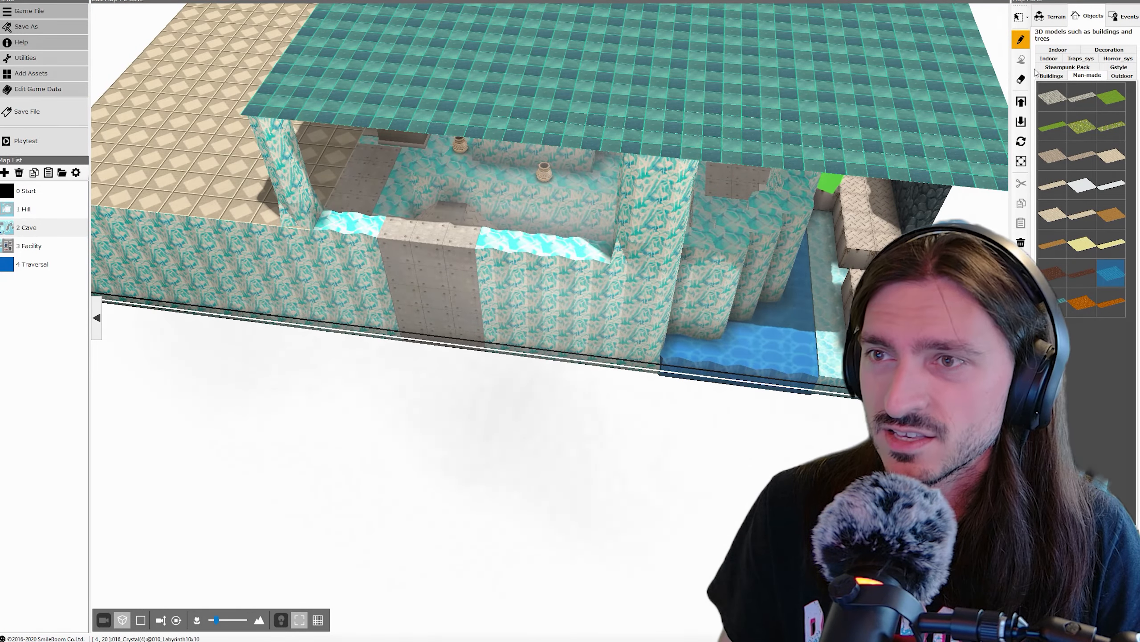
Step: Raise the low stretch of outer wall between the two crystal columns up to the teal roof
click(1019, 17)
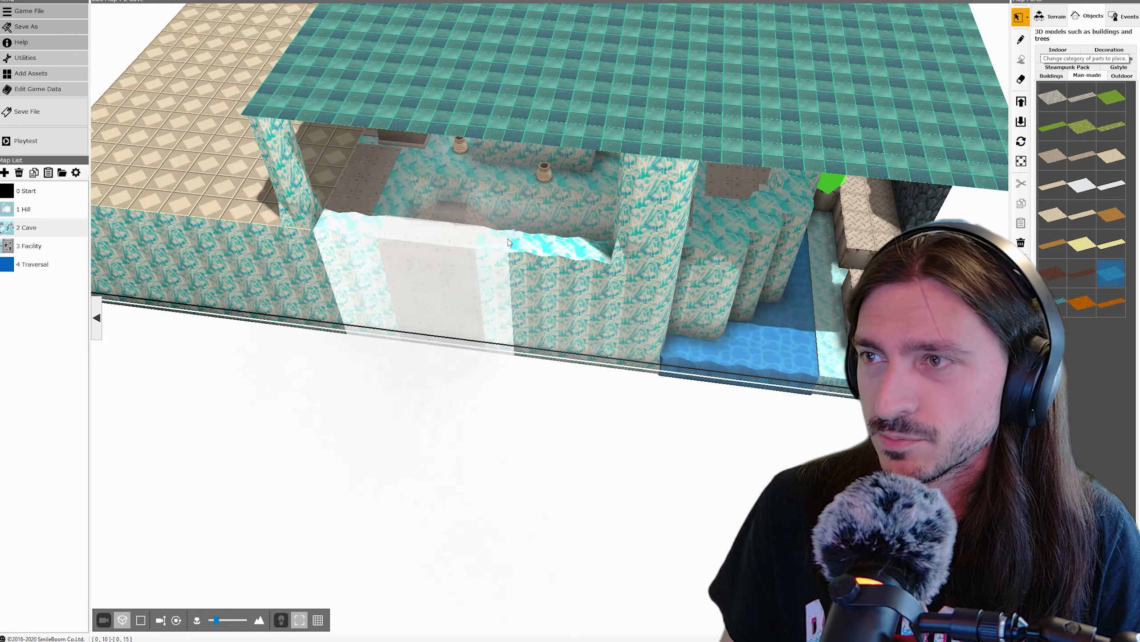
click(603, 184)
click(598, 215)
click(598, 216)
click(598, 215)
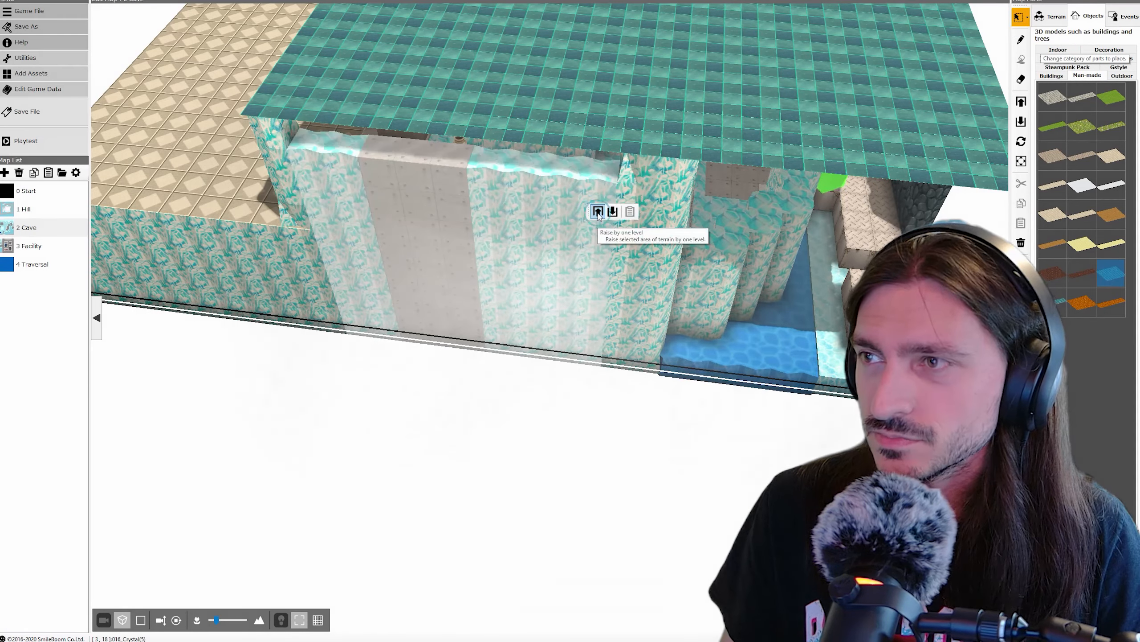
click(598, 215)
Step: Select the stepped crystal wall blocks along the water side of the cave and raise them together up to the teal roof
middle_drag(795, 248, 533, 168)
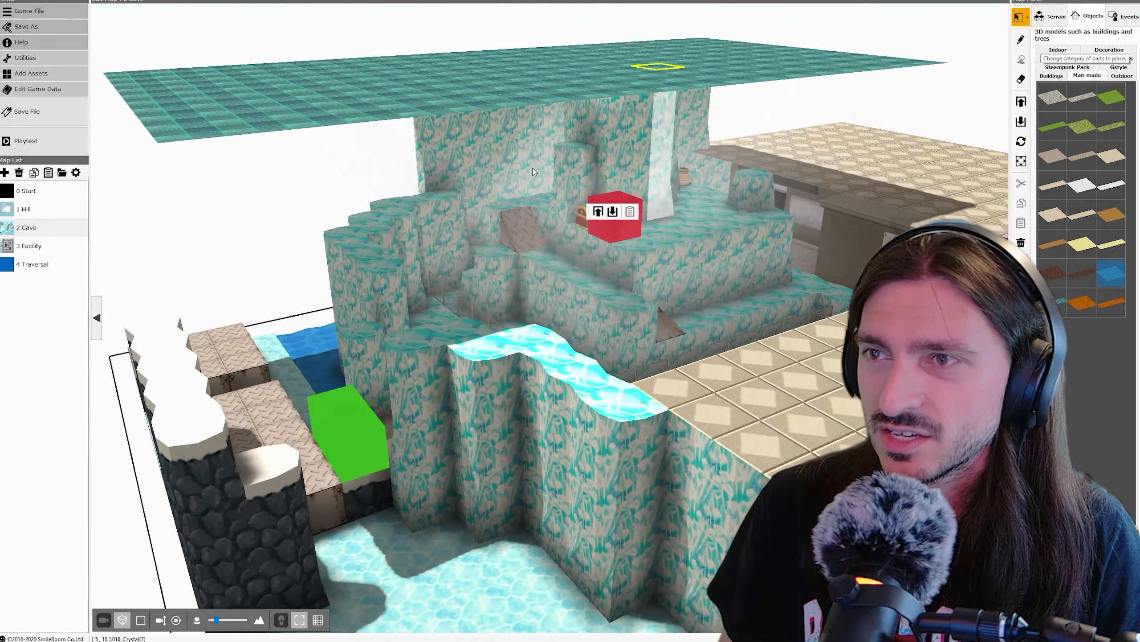
click(425, 205)
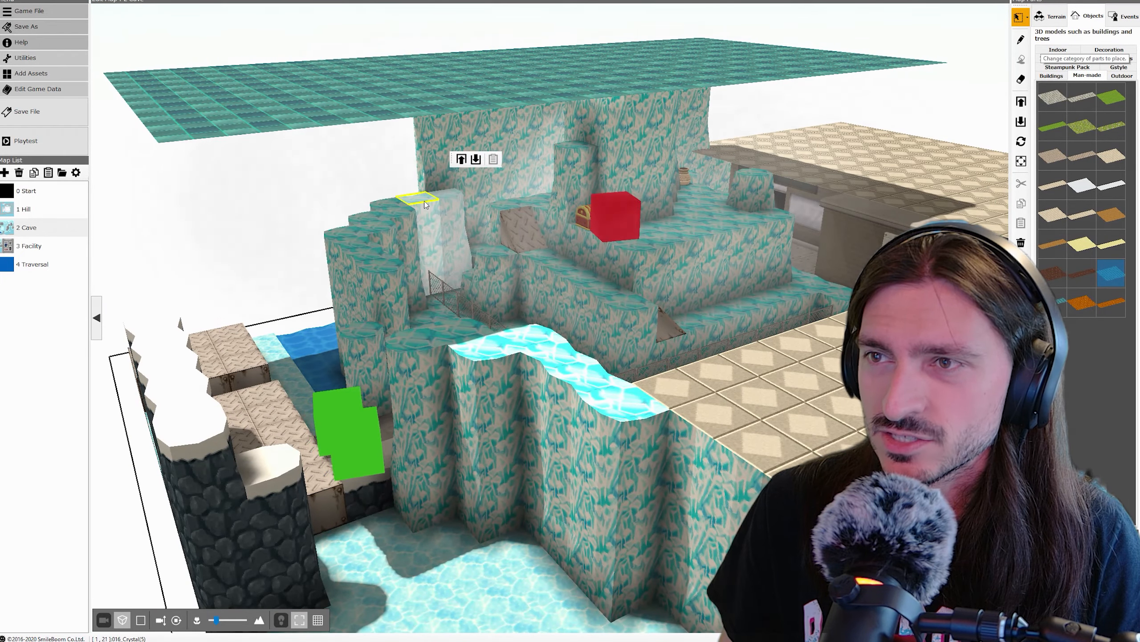
ctrl+click(424, 206)
ctrl+click(395, 212)
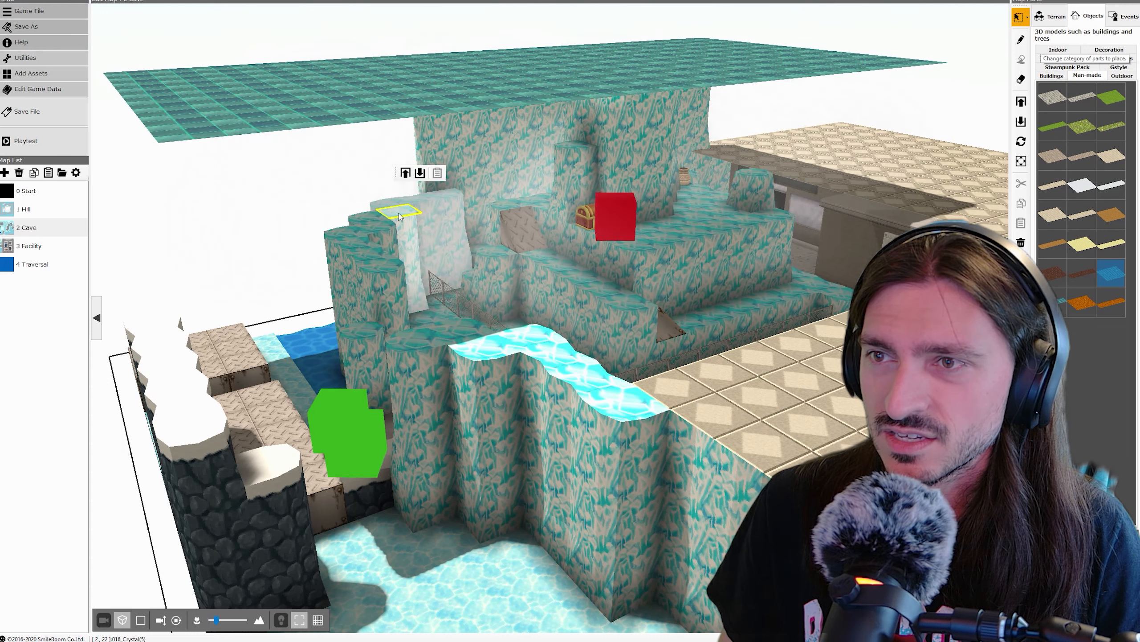
ctrl+click(400, 219)
ctrl+click(374, 223)
ctrl+click(378, 230)
ctrl+click(354, 234)
ctrl+click(358, 246)
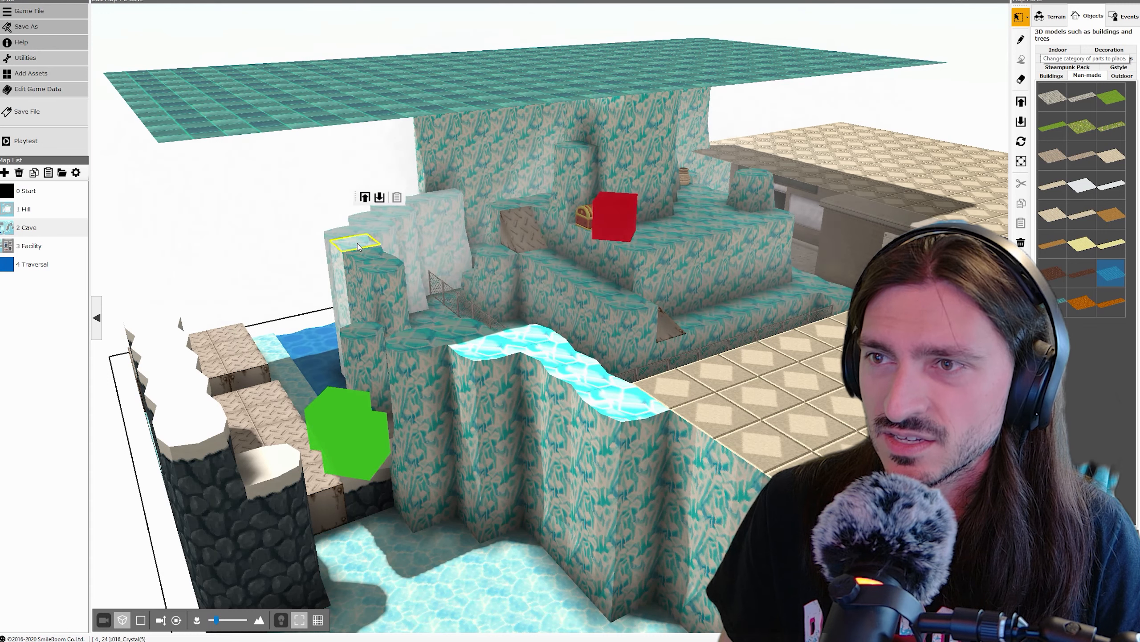
ctrl+click(367, 259)
ctrl+click(381, 269)
click(391, 233)
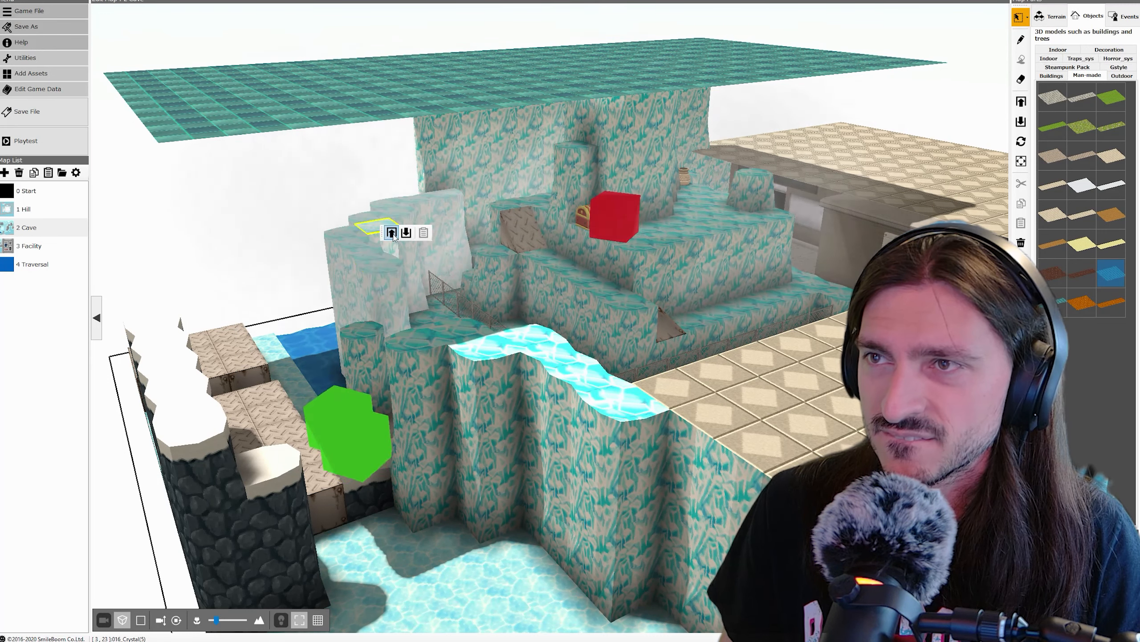
click(392, 233)
click(391, 233)
click(391, 233)
Step: Raise the single crystal block between the raised water-side wall and the green block up to the teal roof
right_drag(474, 220, 516, 207)
middle_drag(780, 343, 753, 373)
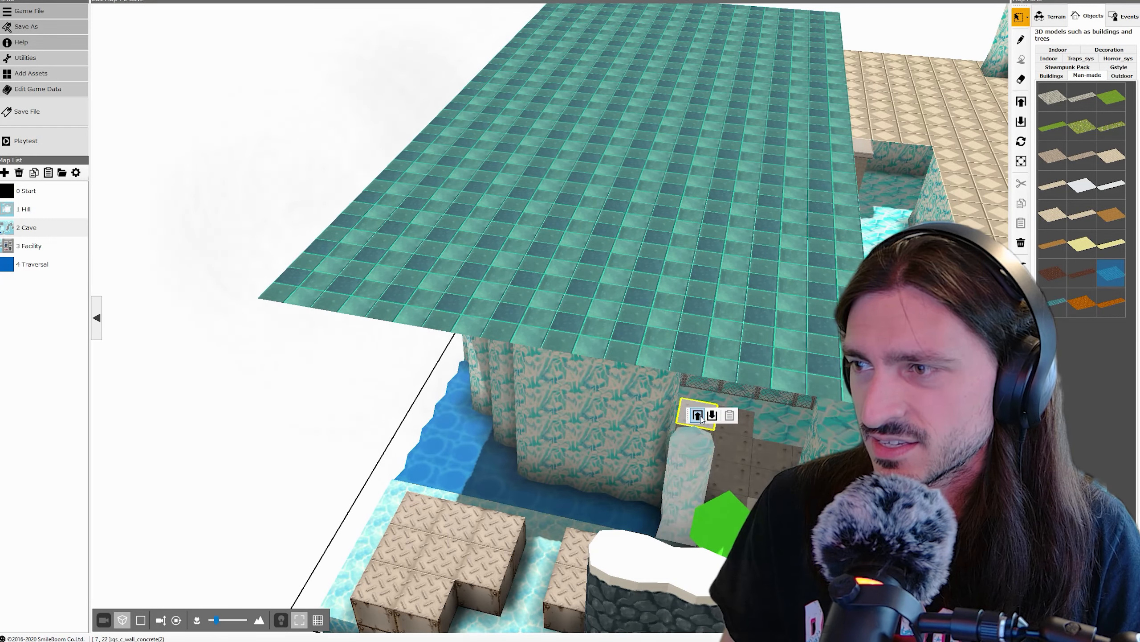
click(698, 416)
middle_drag(716, 386, 748, 337)
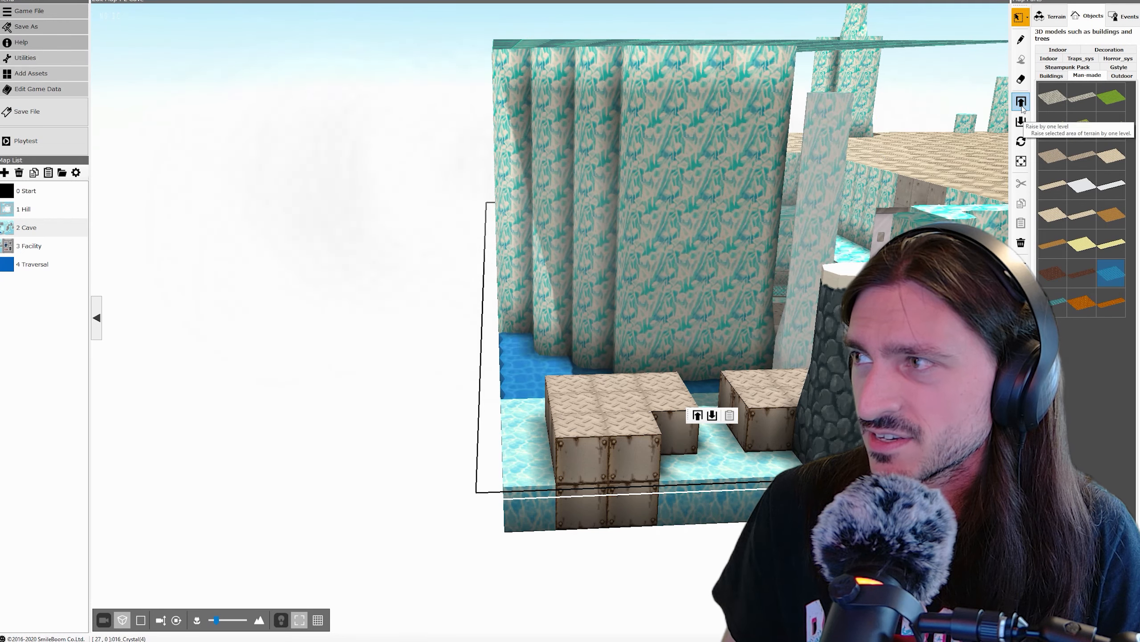
click(844, 103)
click(1024, 106)
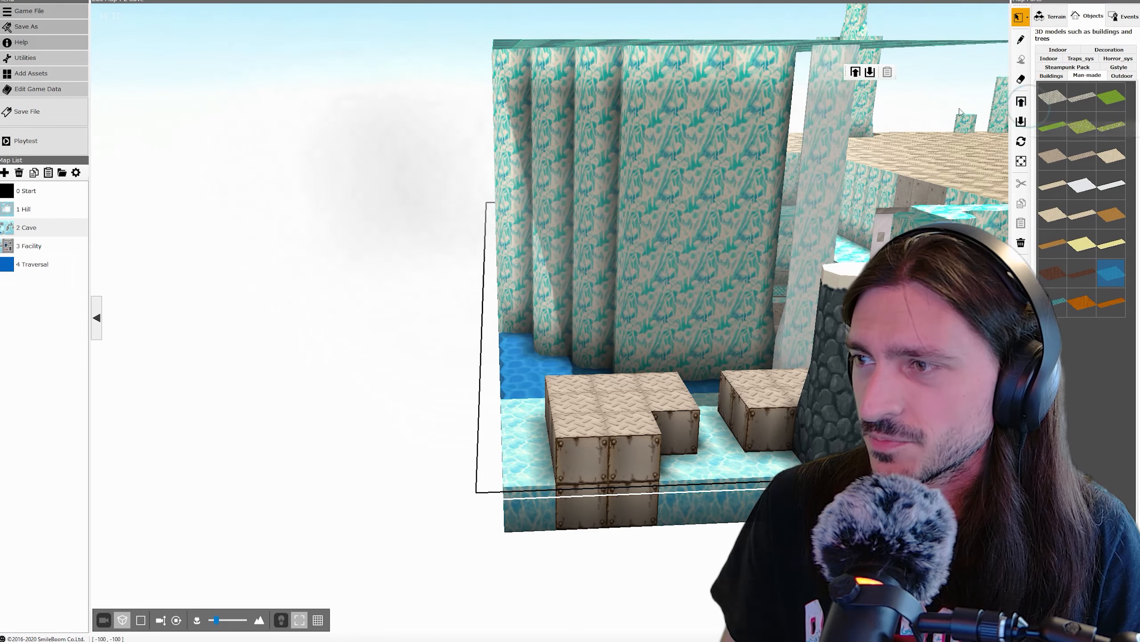
middle_drag(959, 111, 912, 118)
Step: Raise the crystal blocks on the other side of the green block, cells 10,24 to 10,25, up to roof height
drag(720, 349, 728, 335)
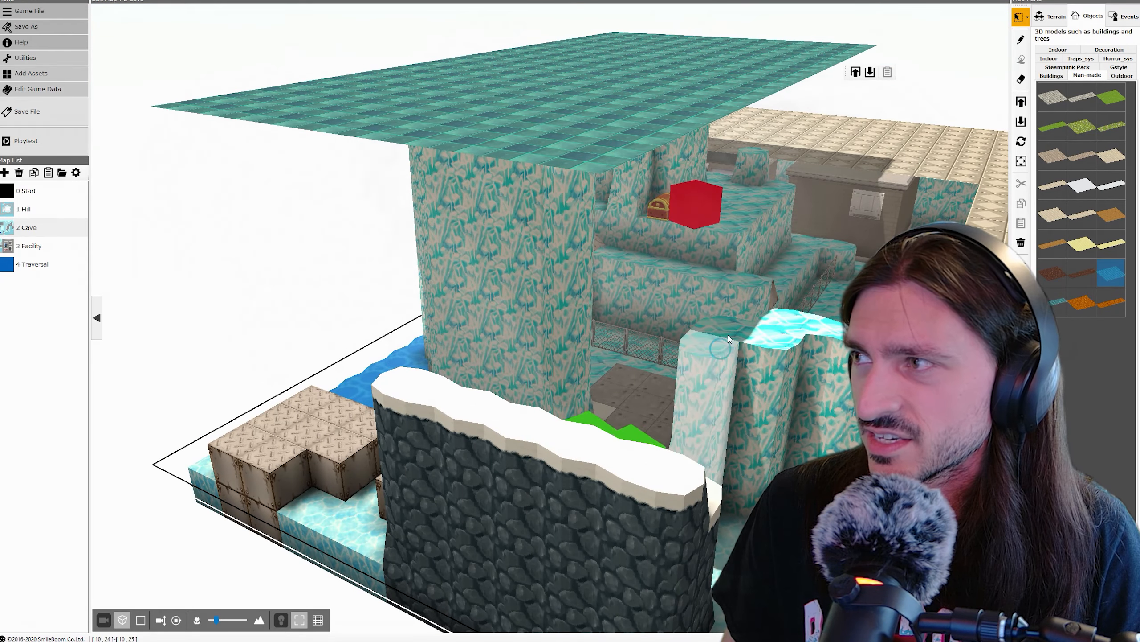
click(1021, 104)
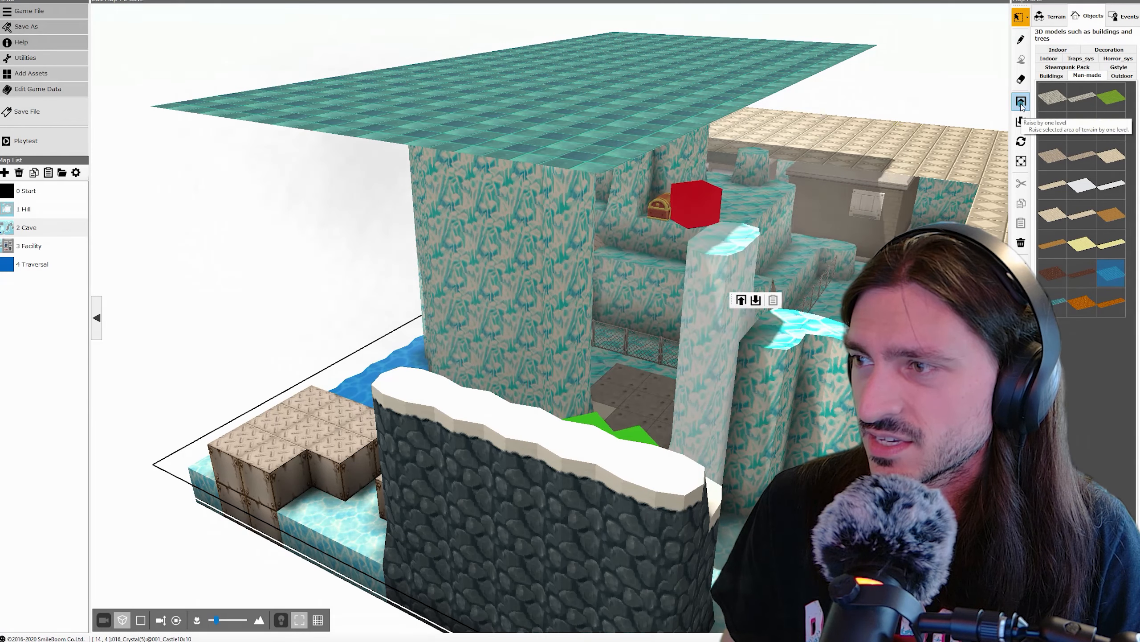
click(1022, 106)
click(1021, 107)
click(1022, 107)
click(1022, 107)
Step: Select the remaining crystal wall blocks between the tall column and the Castle roof and raise them to the column's height
middle_drag(871, 224, 583, 437)
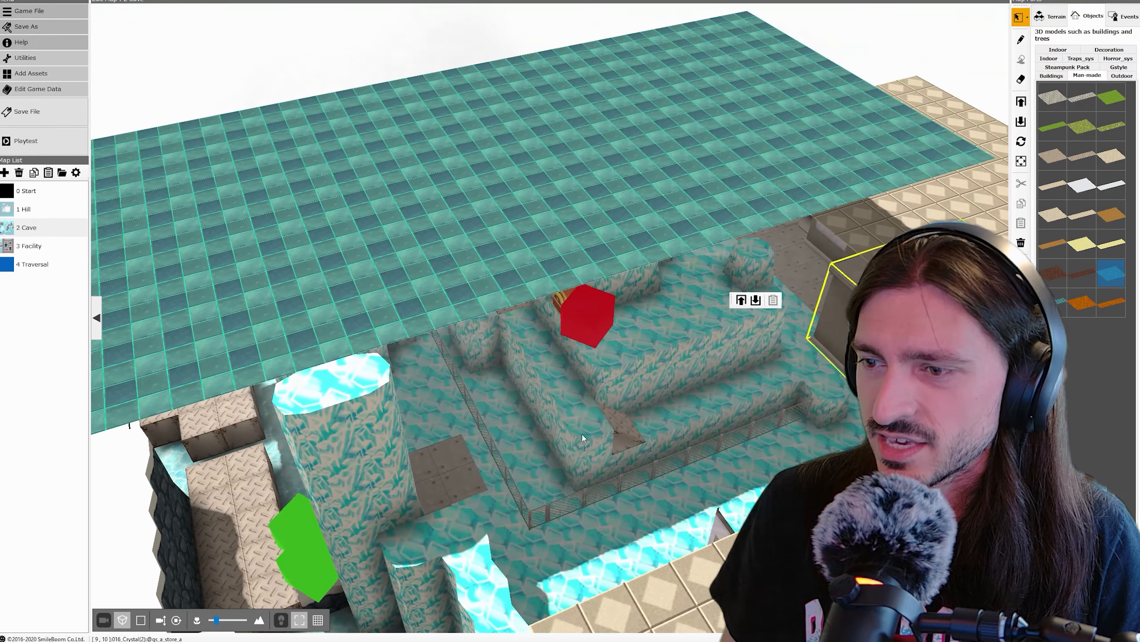
click(578, 497)
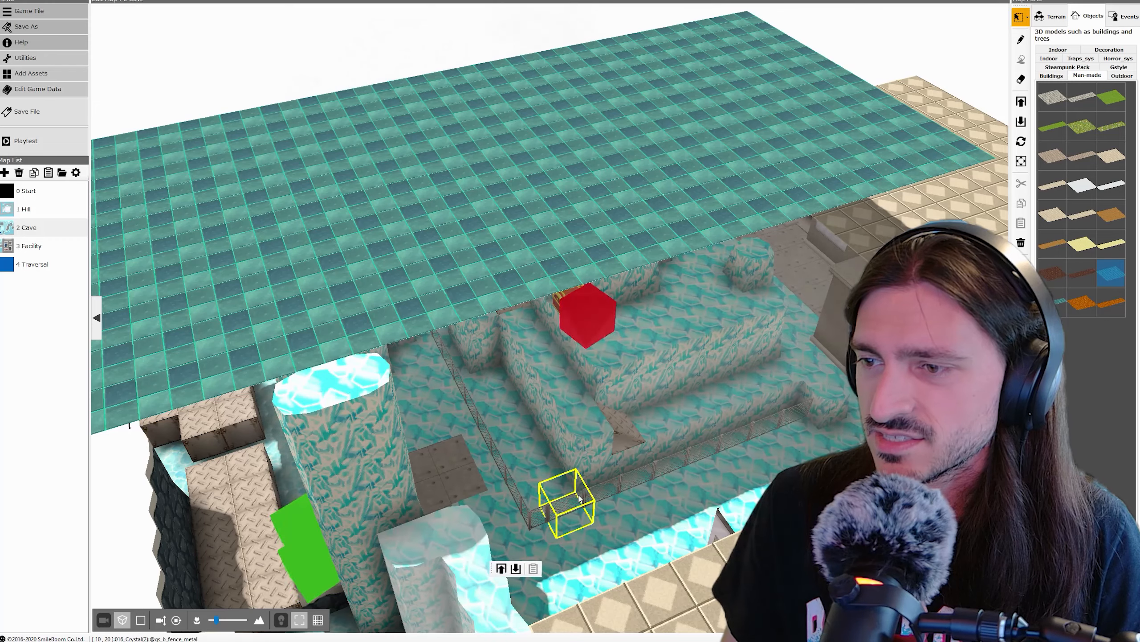
scroll(570, 508, up, 1)
right_drag(511, 557, 693, 332)
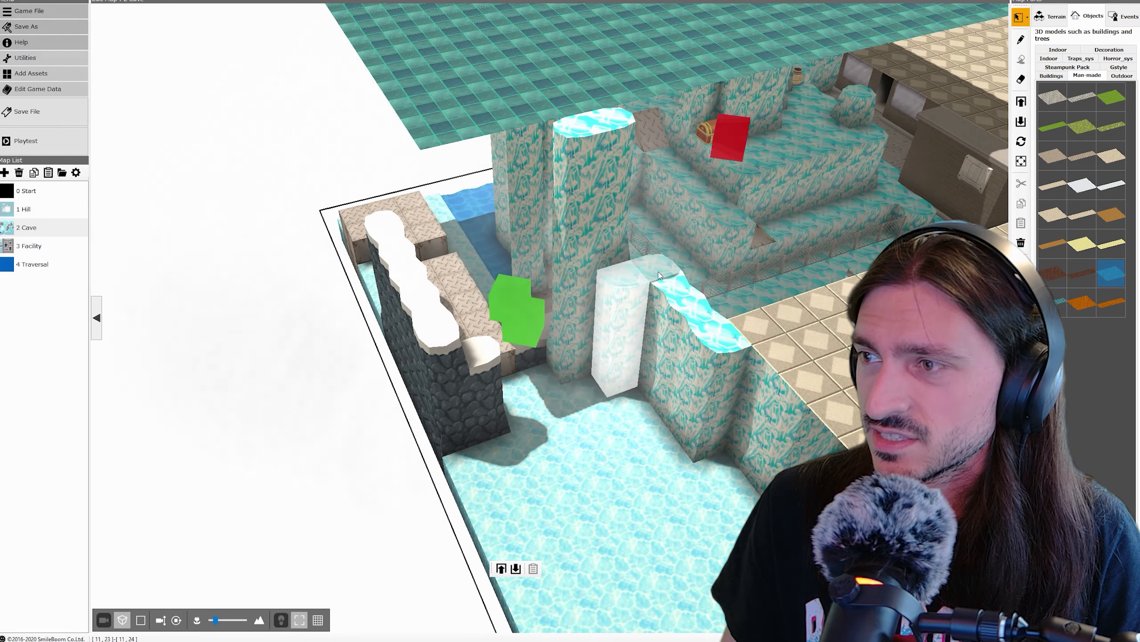
drag(660, 276, 698, 314)
ctrl+click(717, 344)
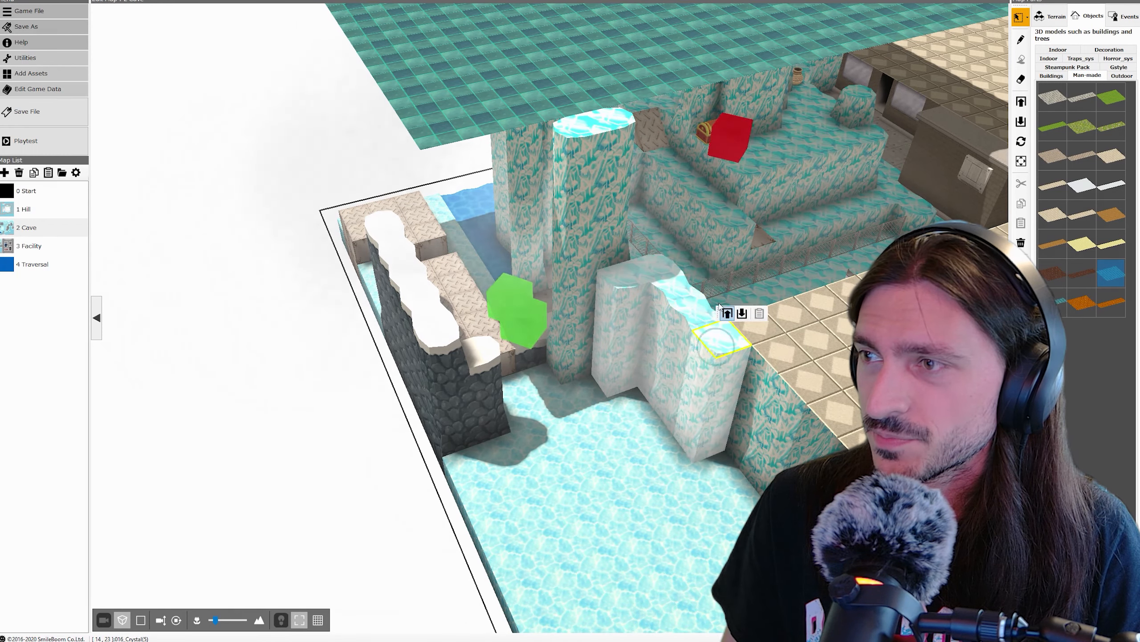
click(727, 314)
click(727, 314)
click(727, 314)
click(727, 313)
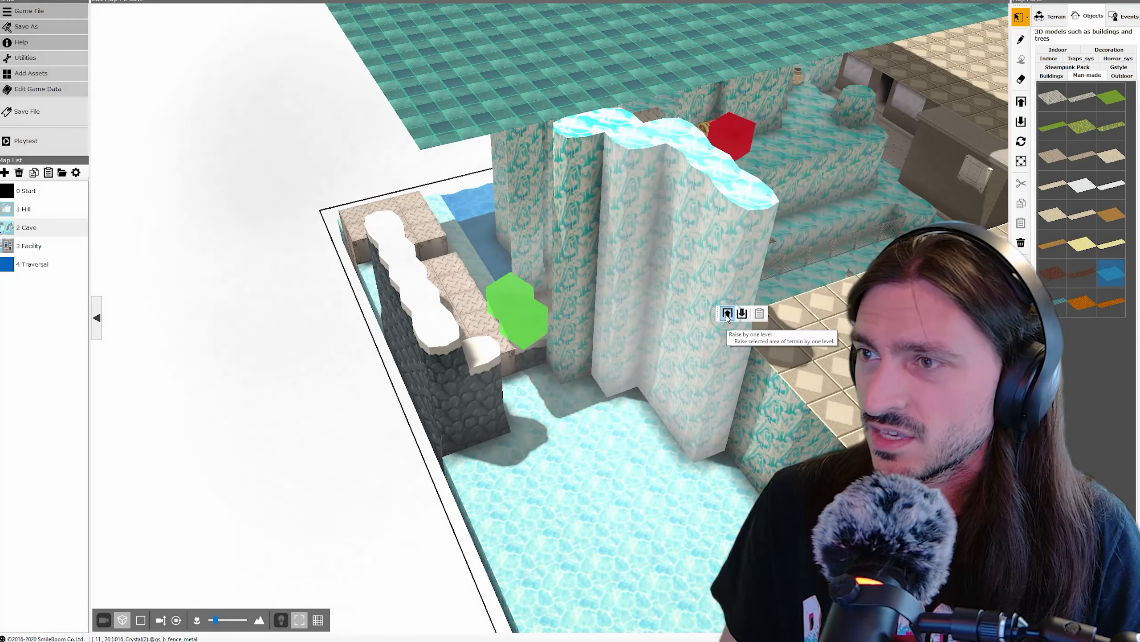
Step: Place another teal Labyrinth10x10 floor piece at roof height on the raised crystal column at cell 10,25
middle_drag(692, 297, 786, 222)
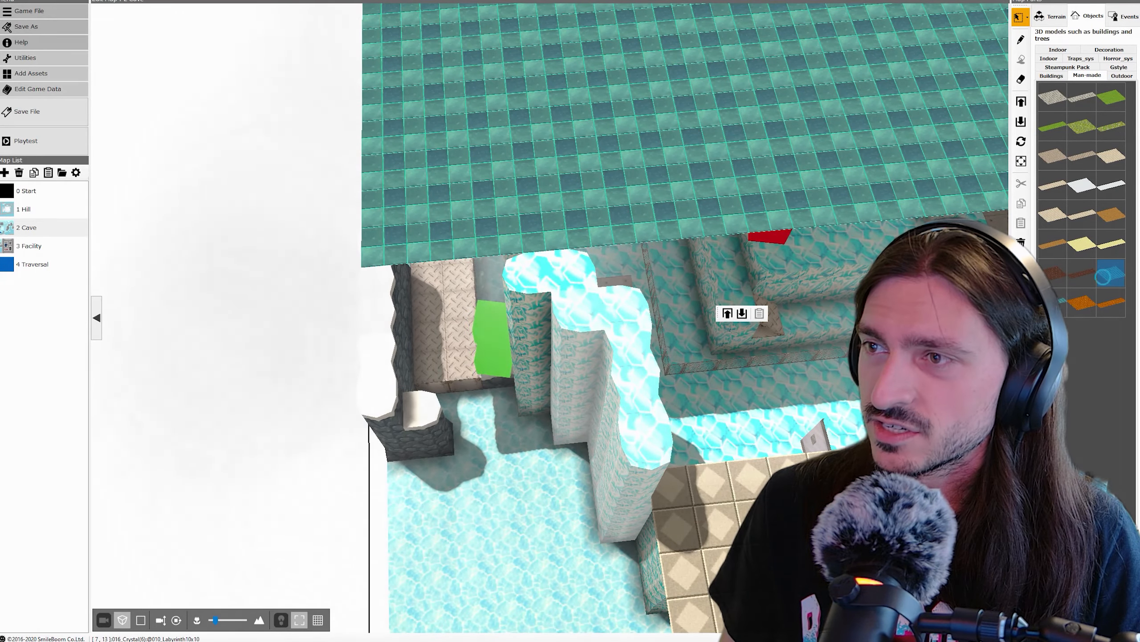
click(1020, 40)
click(532, 268)
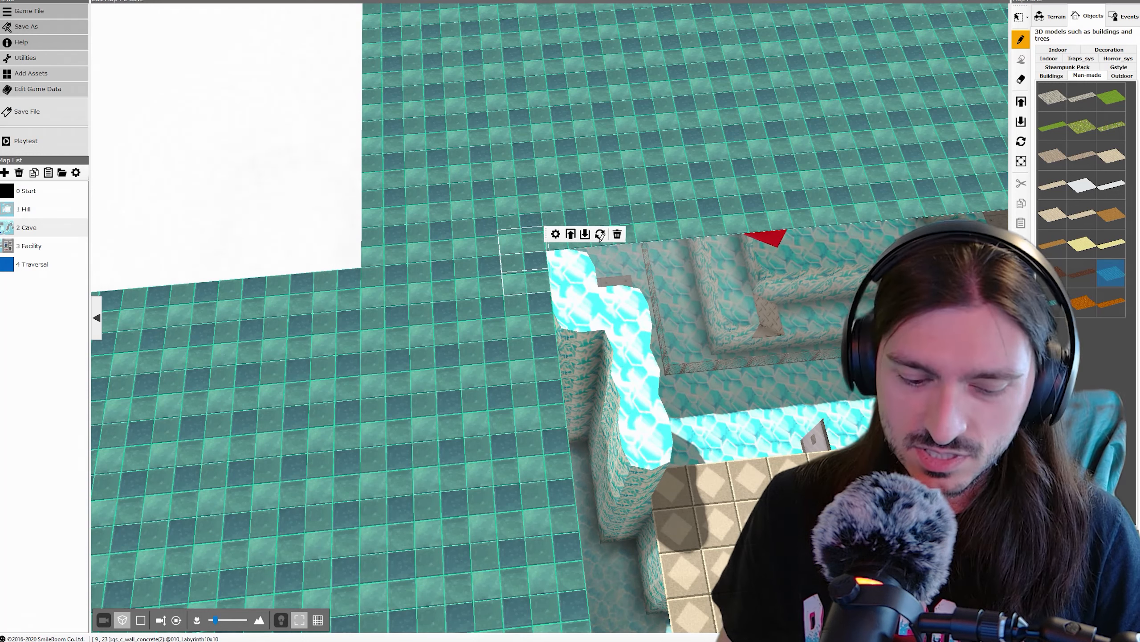
click(604, 231)
key(ctrl+z)
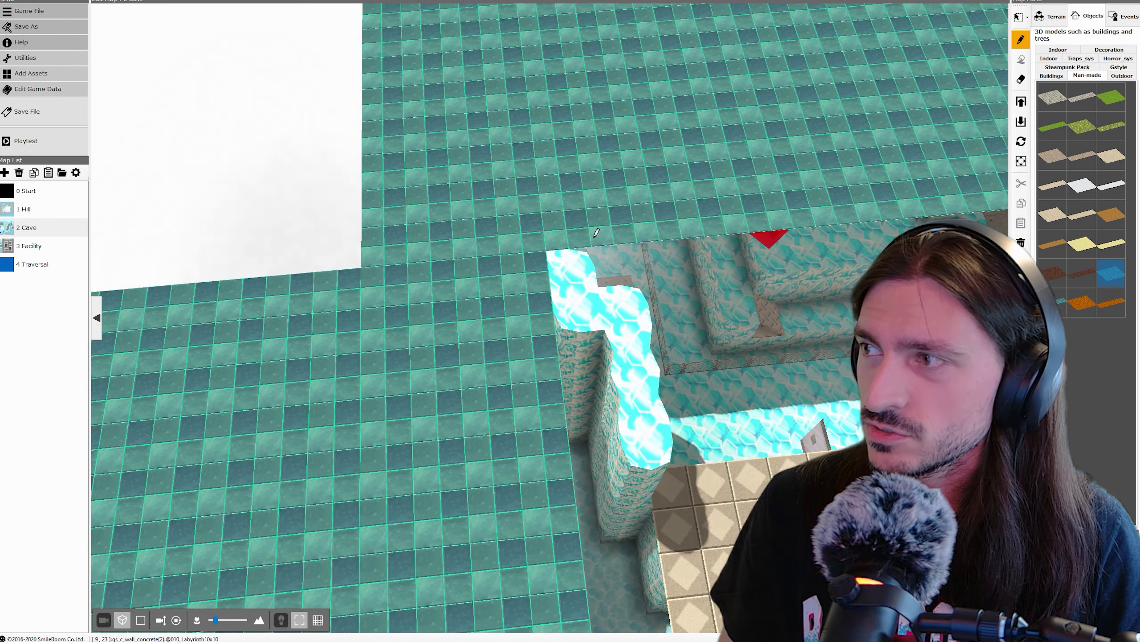
key(Escape)
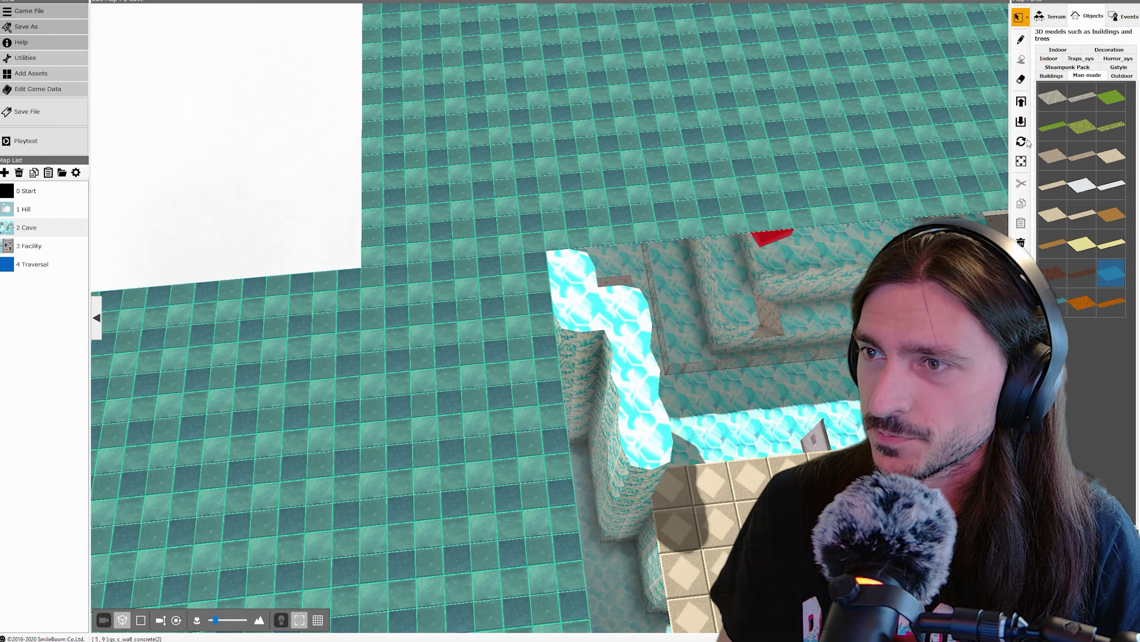
Step: Rotate the new floor piece on the column until it covers the open room behind the crystal wall
right_click(531, 266)
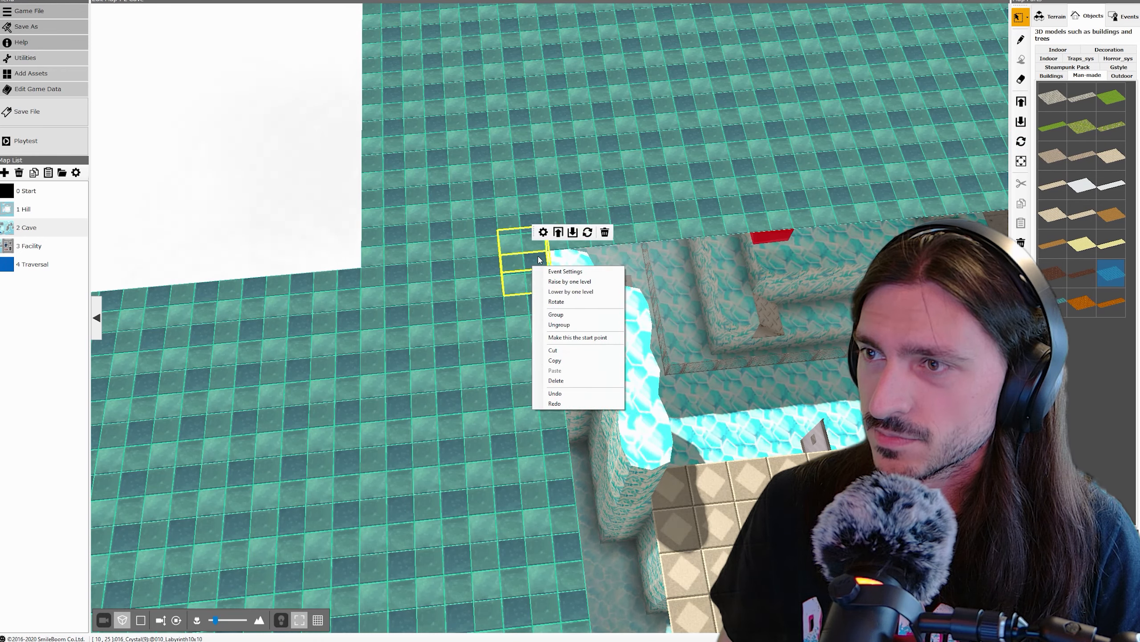
click(589, 233)
click(590, 233)
click(588, 233)
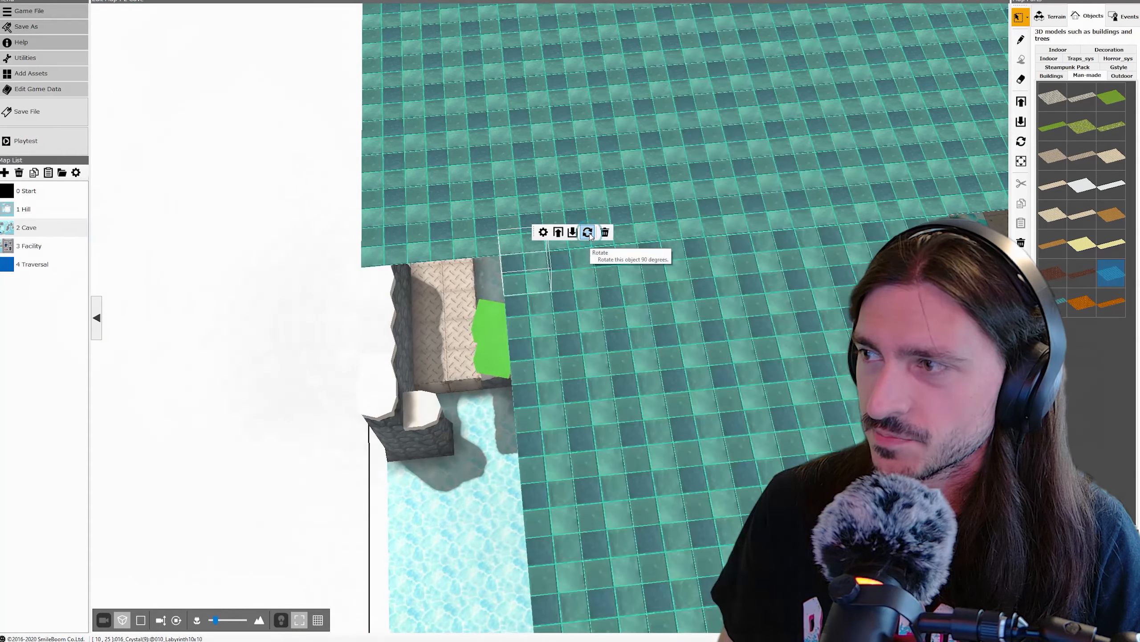
Step: Raise the crystal block under the metal fence at cell 10,15 up to roof height and delete the fence piece on top
middle_drag(705, 405, 676, 338)
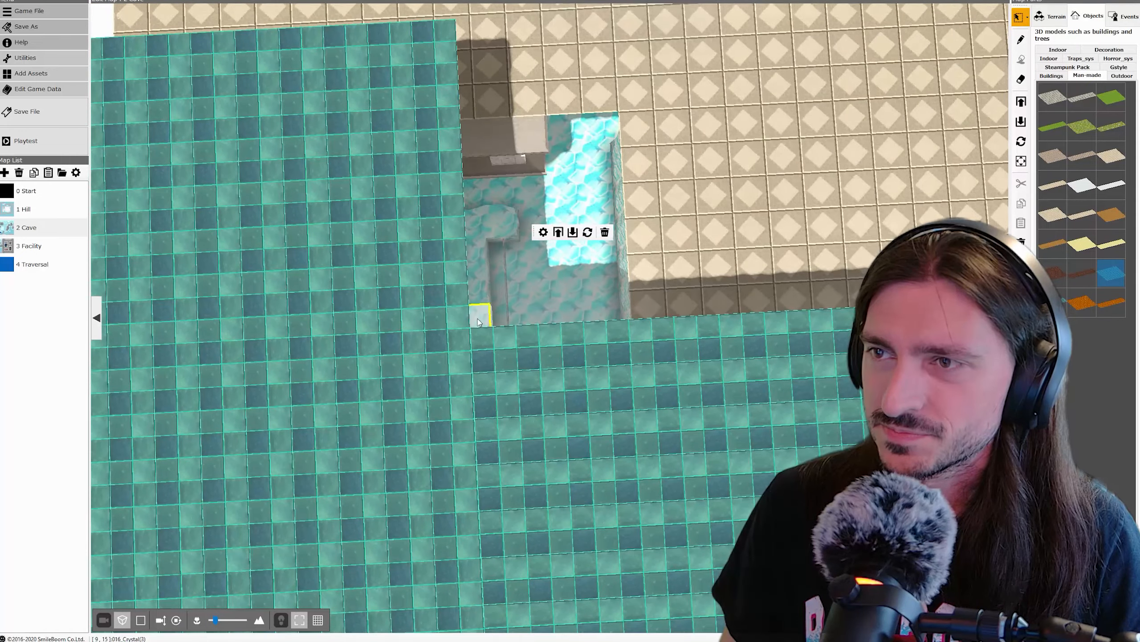
middle_drag(532, 278, 460, 297)
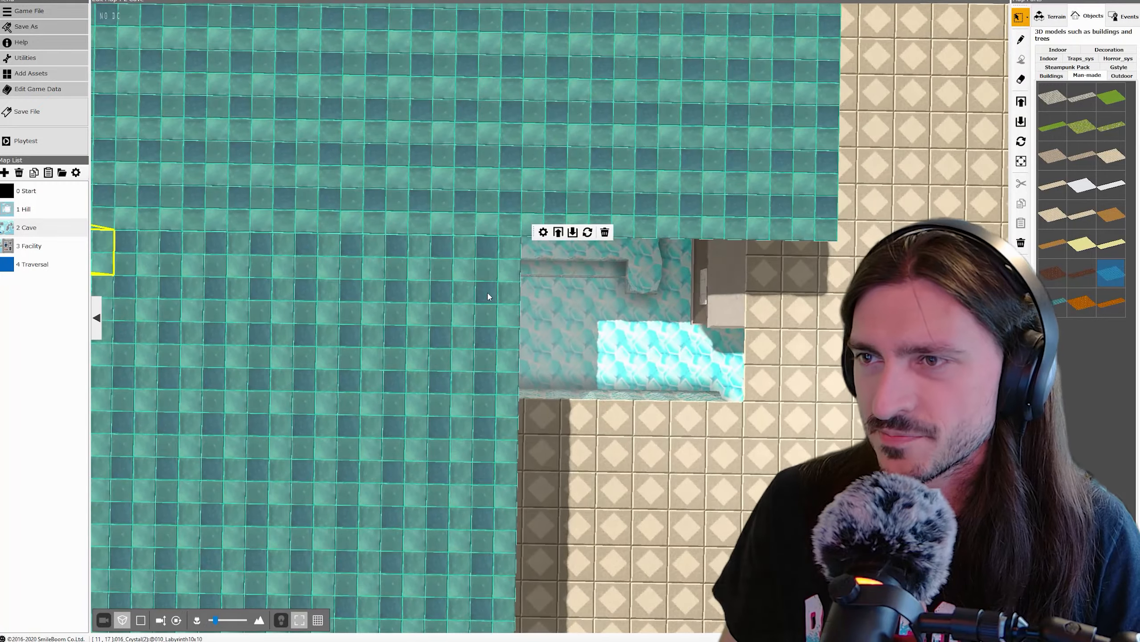
mouse_move(499, 291)
right_down()
mouse_move(438, 297)
mouse_move(502, 284)
right_up()
click(457, 284)
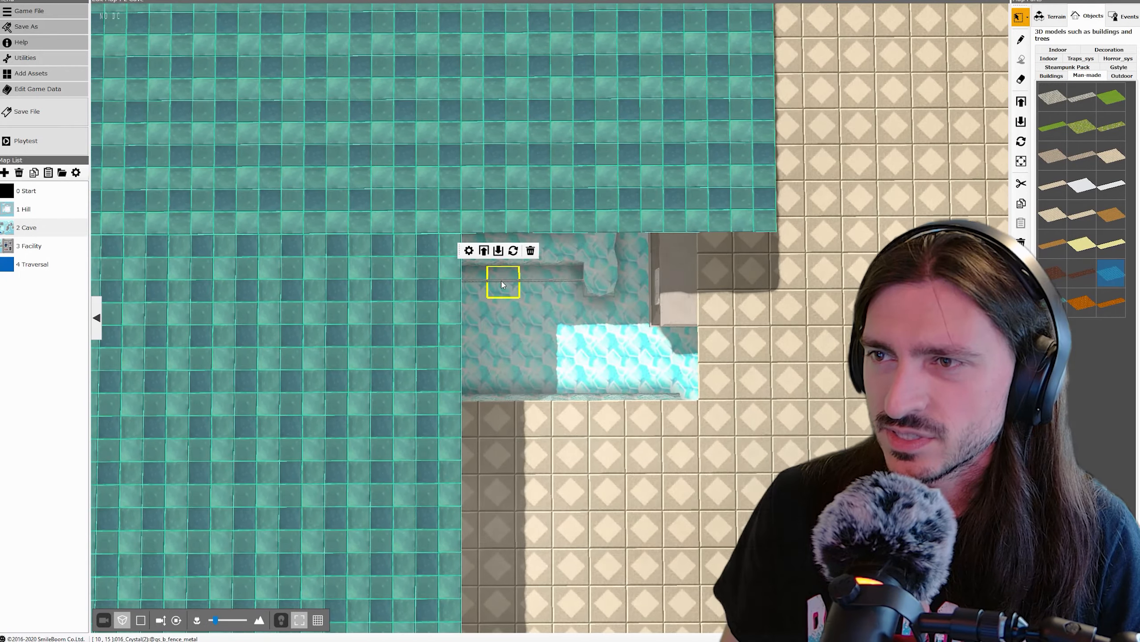
middle_drag(502, 284, 496, 272)
click(476, 287)
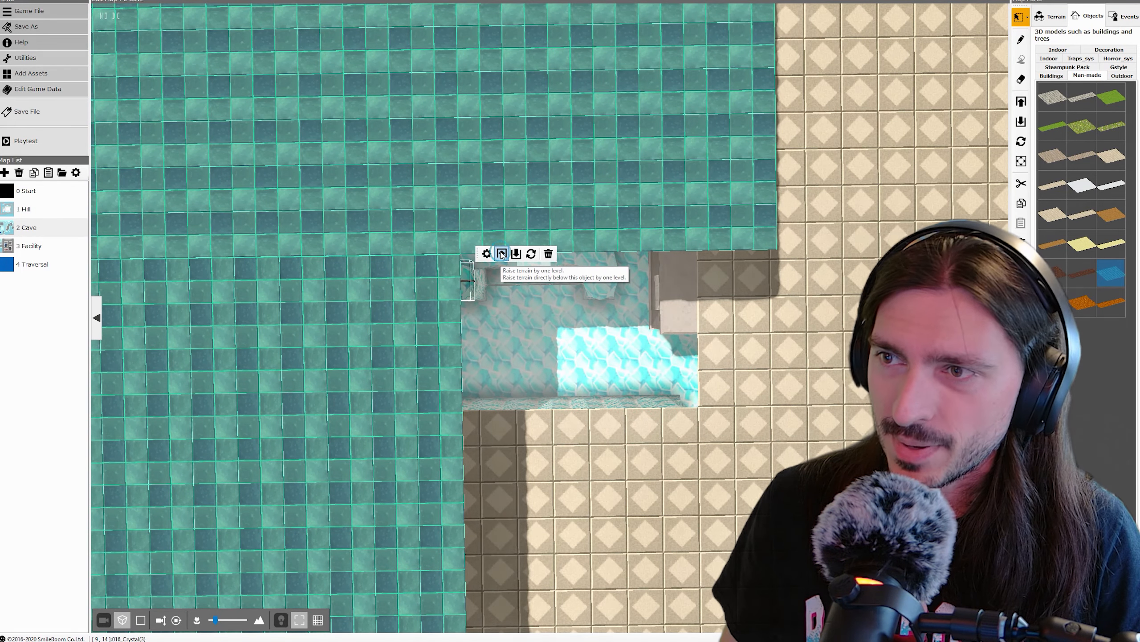
click(502, 254)
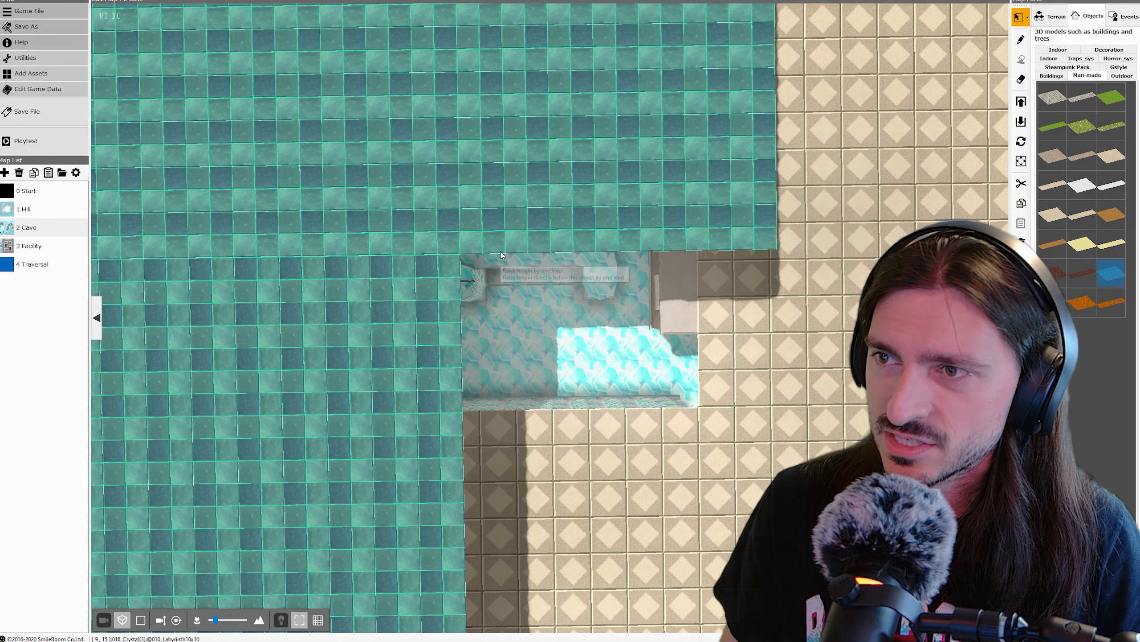
click(496, 295)
click(525, 255)
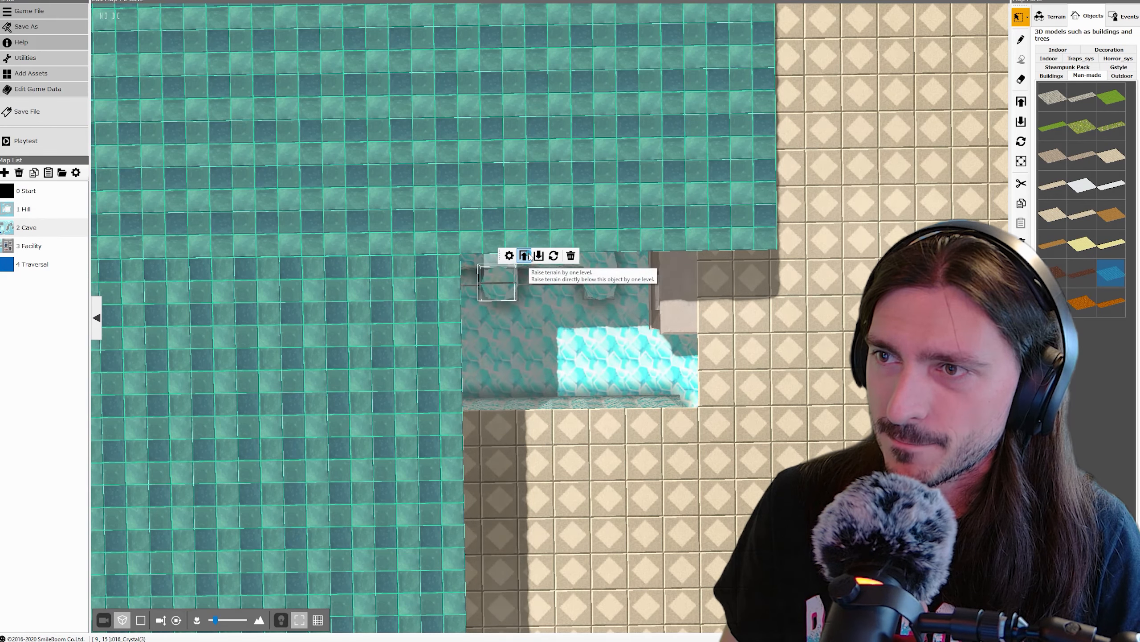
click(524, 255)
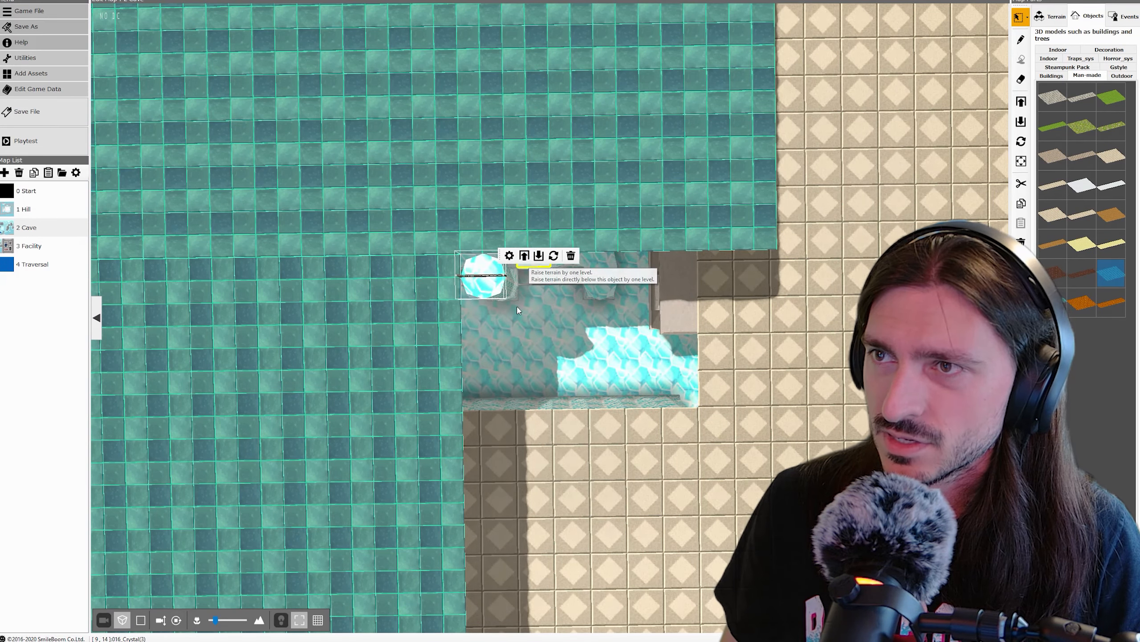
mouse_move(517, 310)
middle_down()
mouse_move(529, 219)
mouse_move(525, 197)
mouse_move(499, 198)
mouse_move(533, 253)
middle_up()
right_click(483, 134)
click(507, 247)
Step: Place a Labyrinth10x10 floor piece on top of the new column and rotate it to extend the roof over the open area
click(1105, 276)
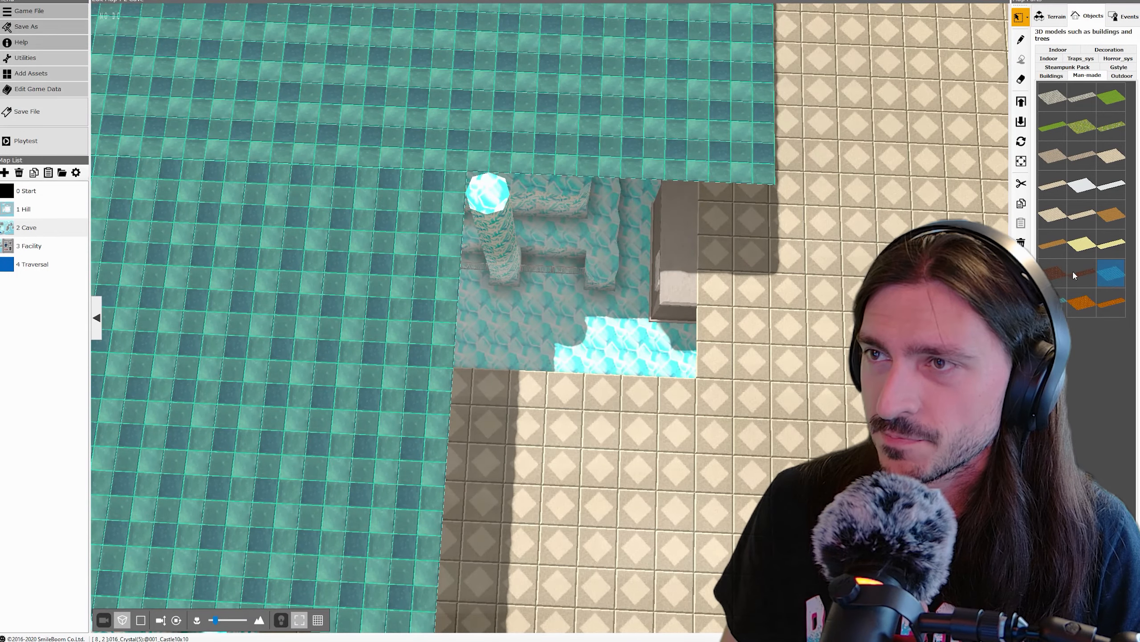
click(501, 190)
click(545, 167)
click(545, 168)
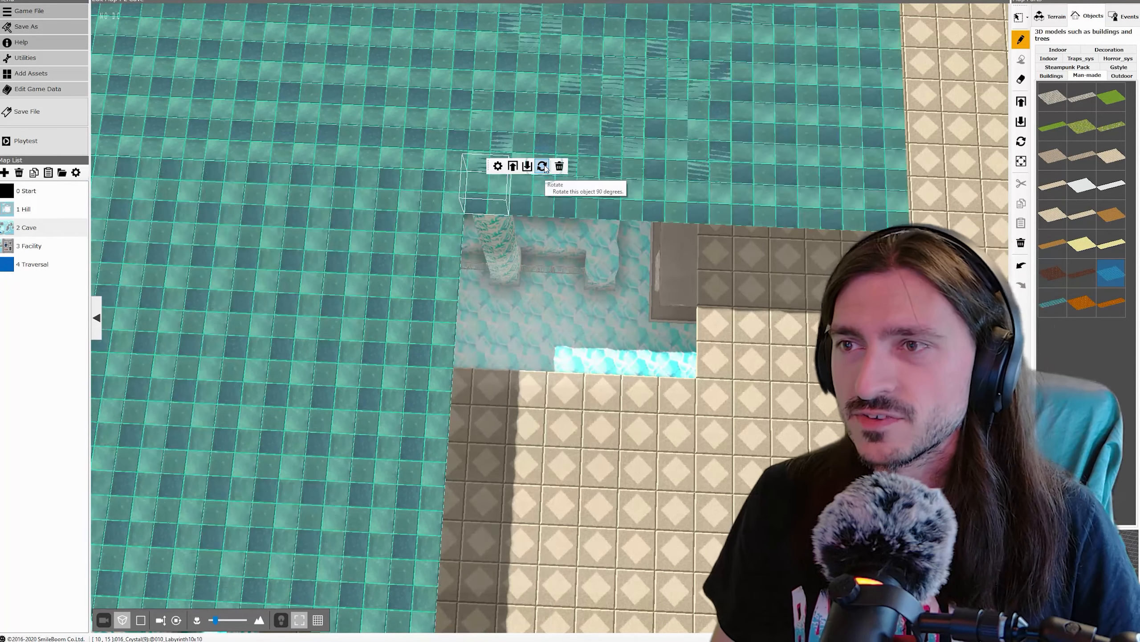
click(545, 167)
Step: Make floor cell 8,24, between the crystal walls by the green blocks, the start point
mouse_move(545, 167)
middle_down()
mouse_move(606, 320)
mouse_move(679, 225)
mouse_move(677, 269)
middle_up()
right_click(440, 538)
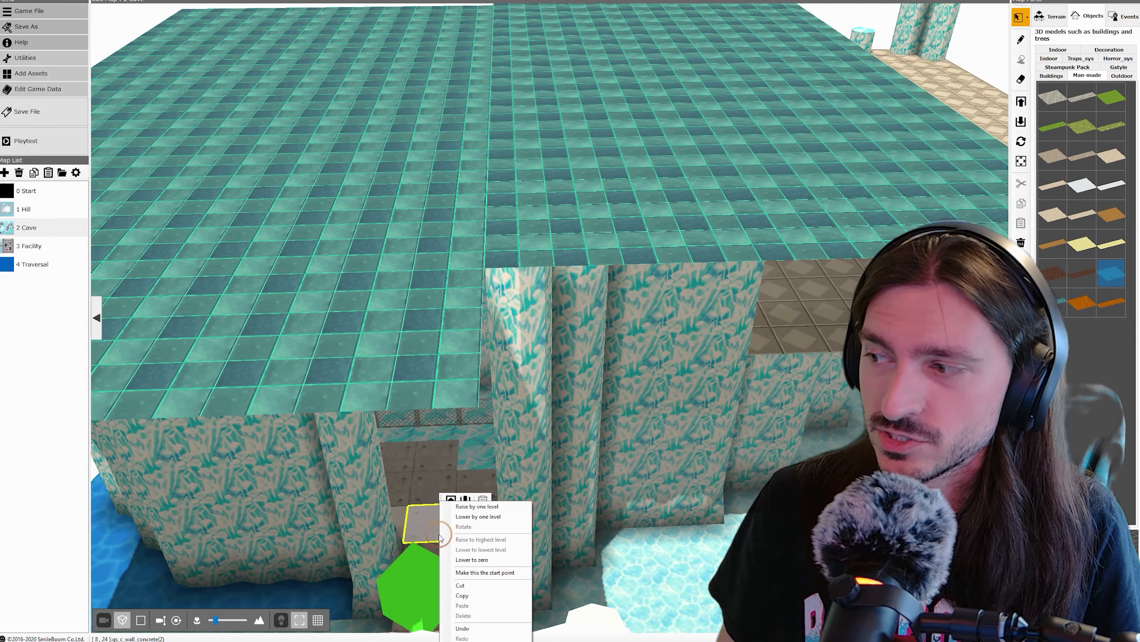
click(474, 572)
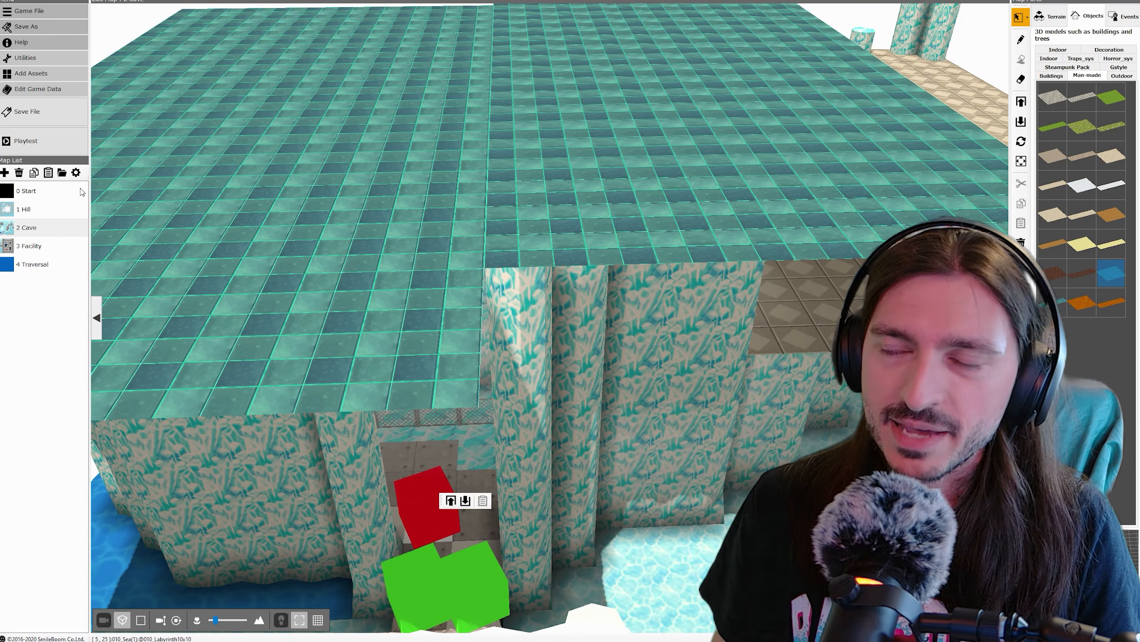
Step: Playtest the Cave map in a maximized window and walk through it in first person, examining the roof and walls for gaps
click(75, 149)
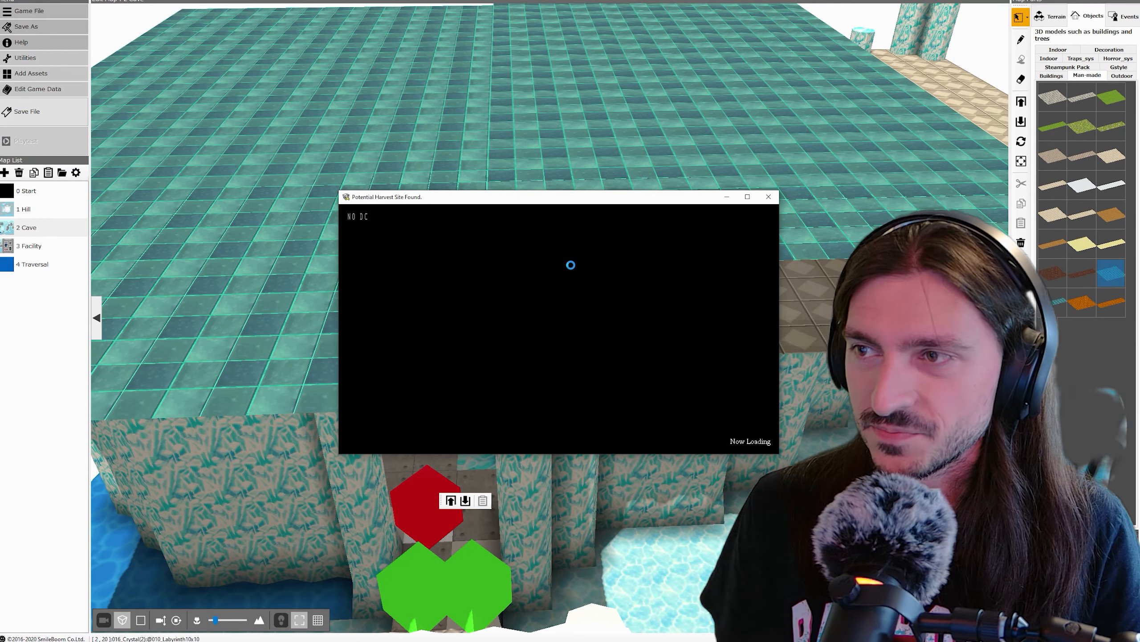
click(748, 198)
key(Up)
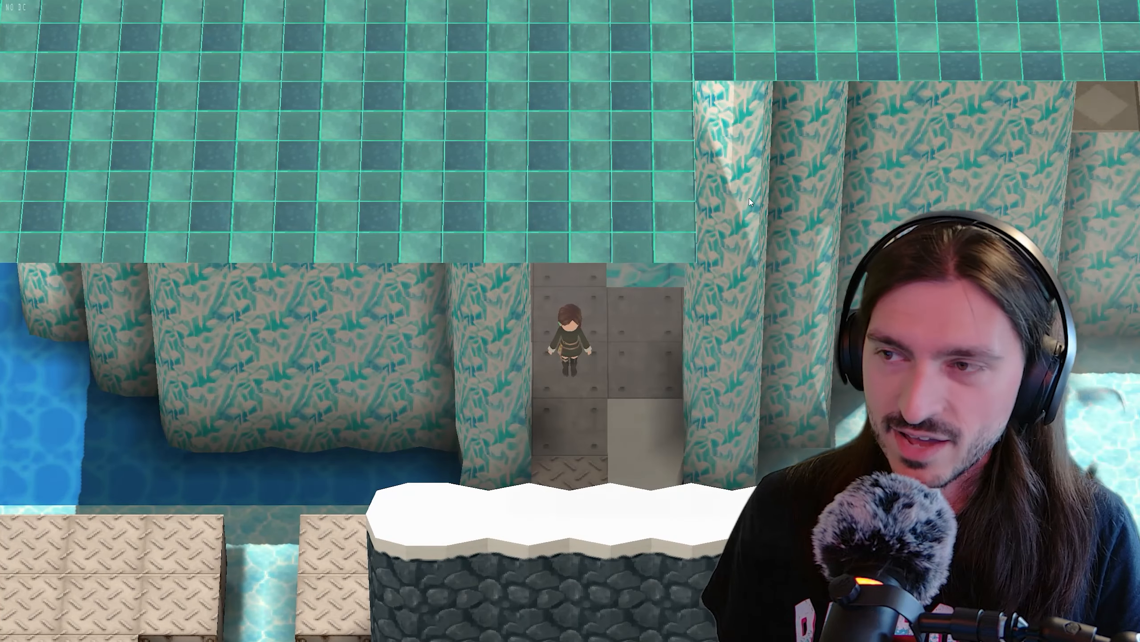
key(v)
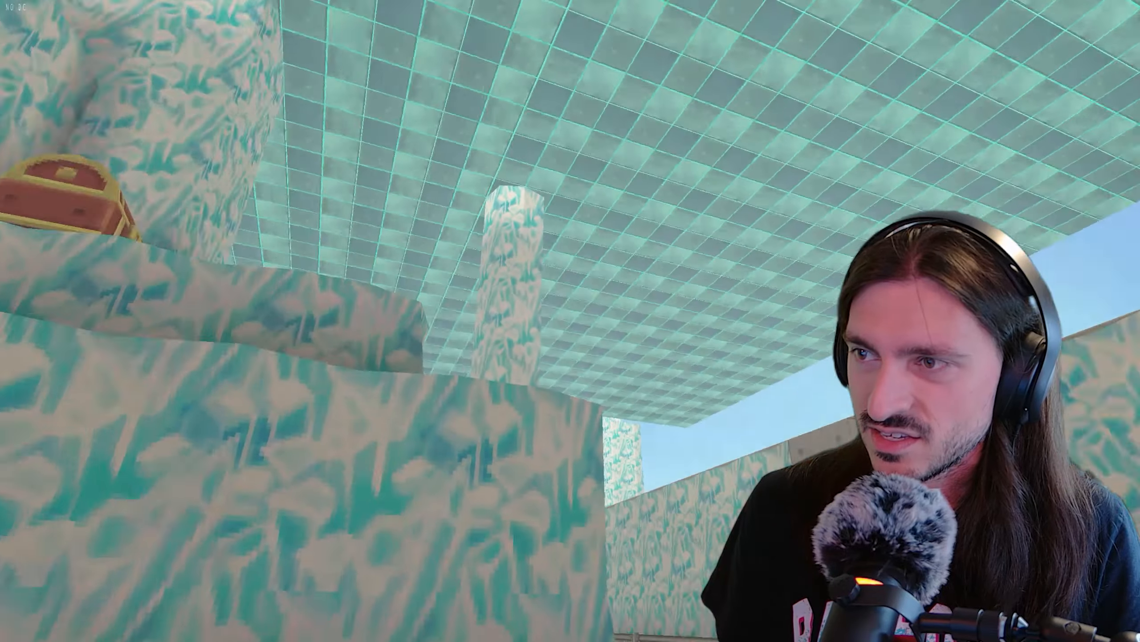
key(d)
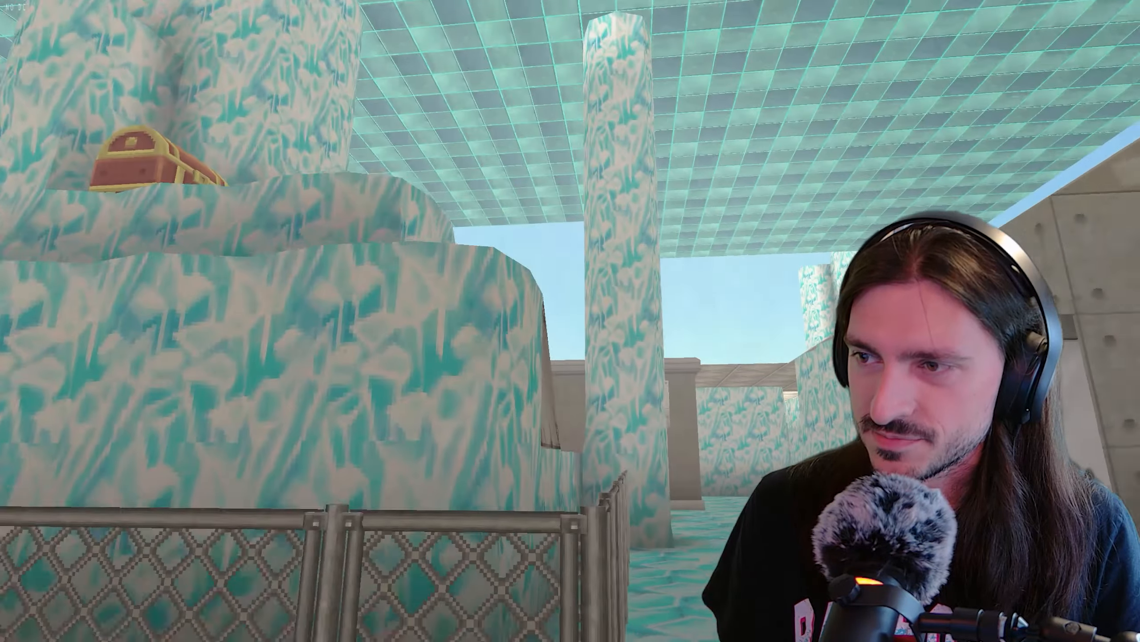
key(w)
key(w)
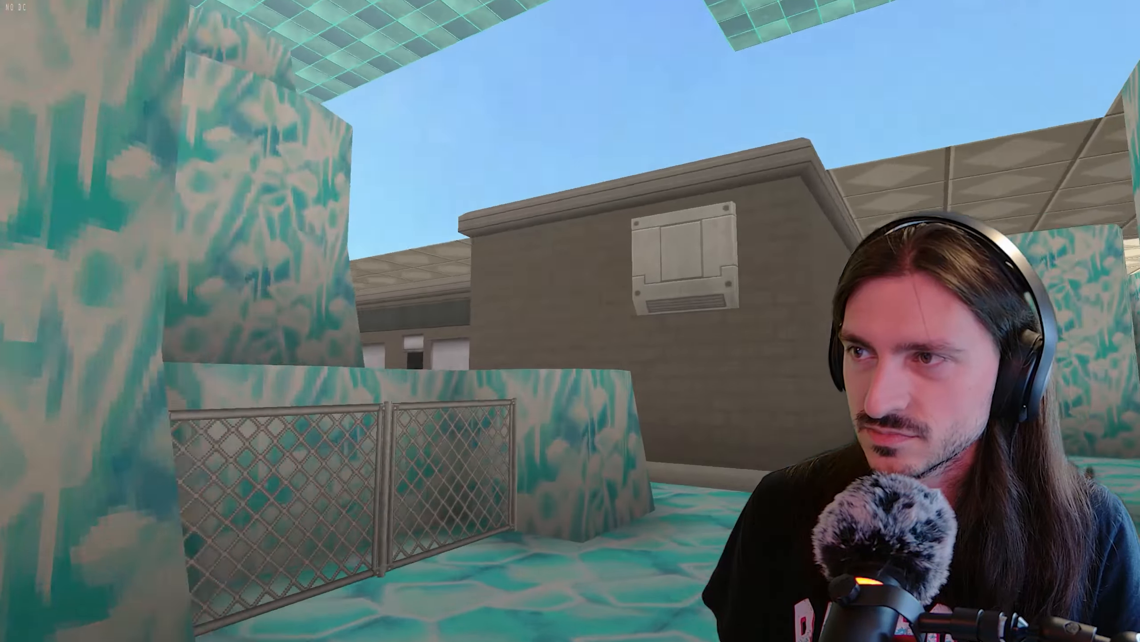
key(w)
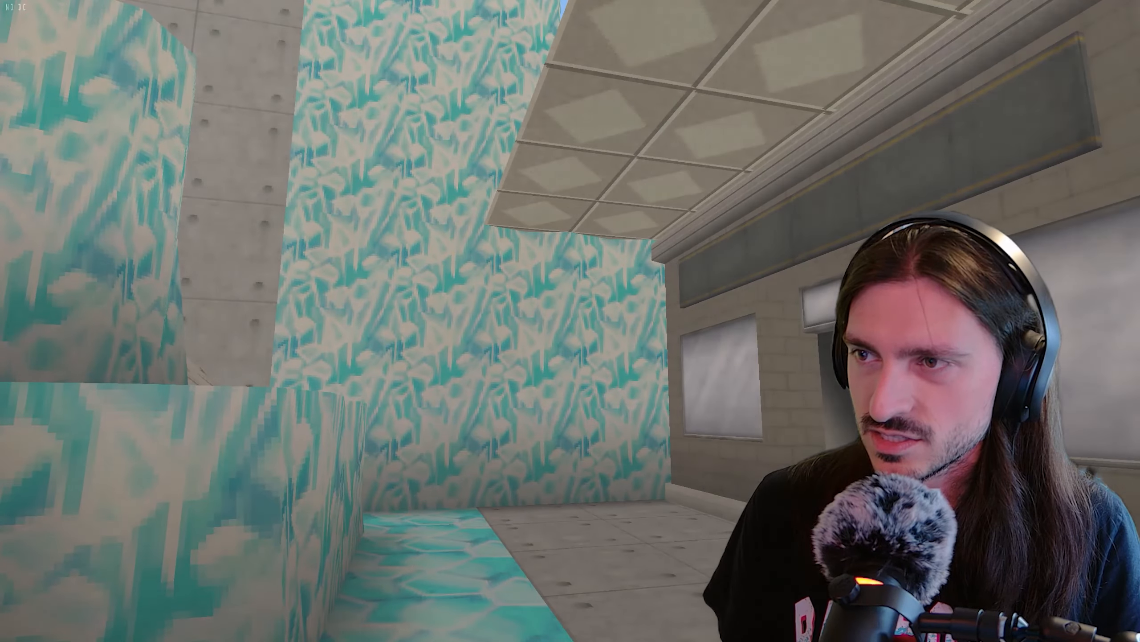
key(s)
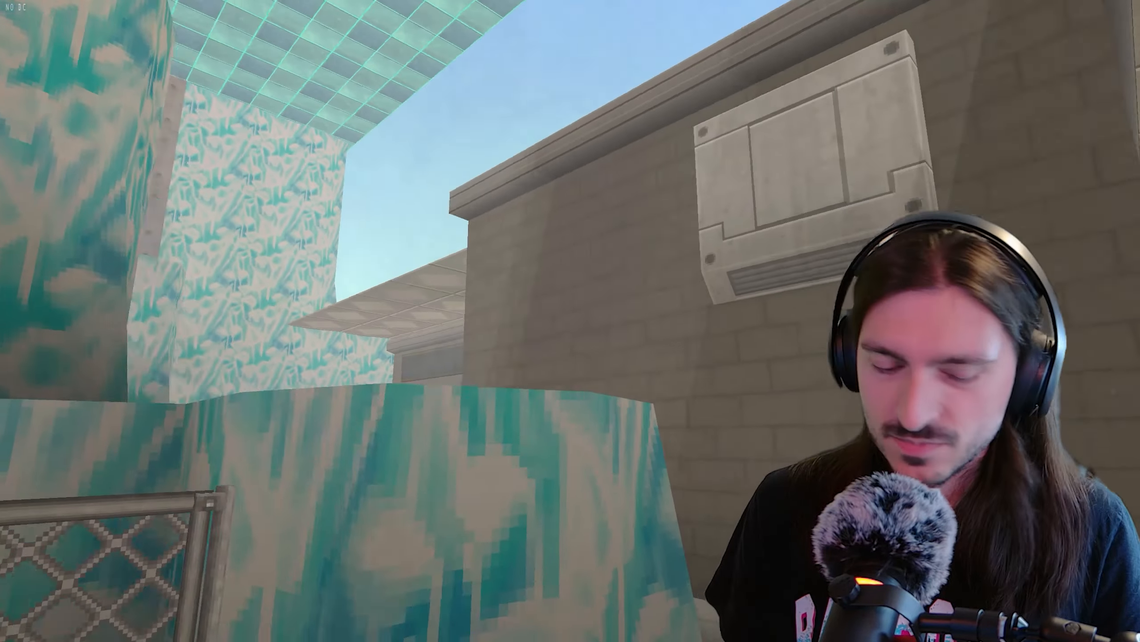
key(s)
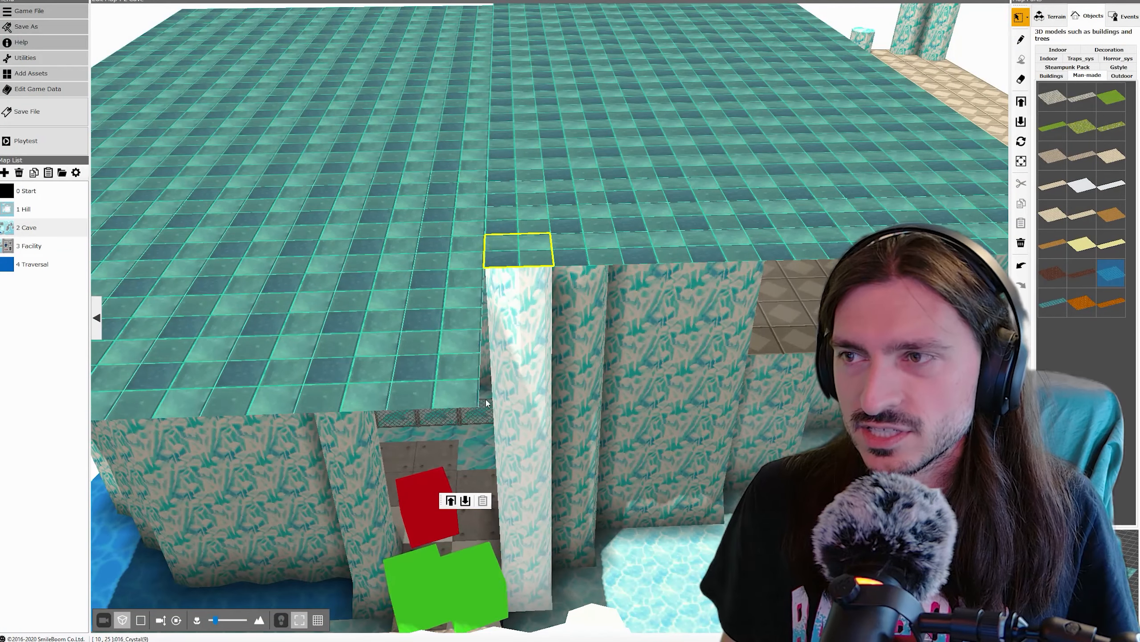
Step: Create a new custom advanced event on ice cell 13,25 outside the crystal walls
right_drag(543, 288, 537, 312)
right_drag(413, 337, 433, 275)
right_drag(539, 368, 531, 393)
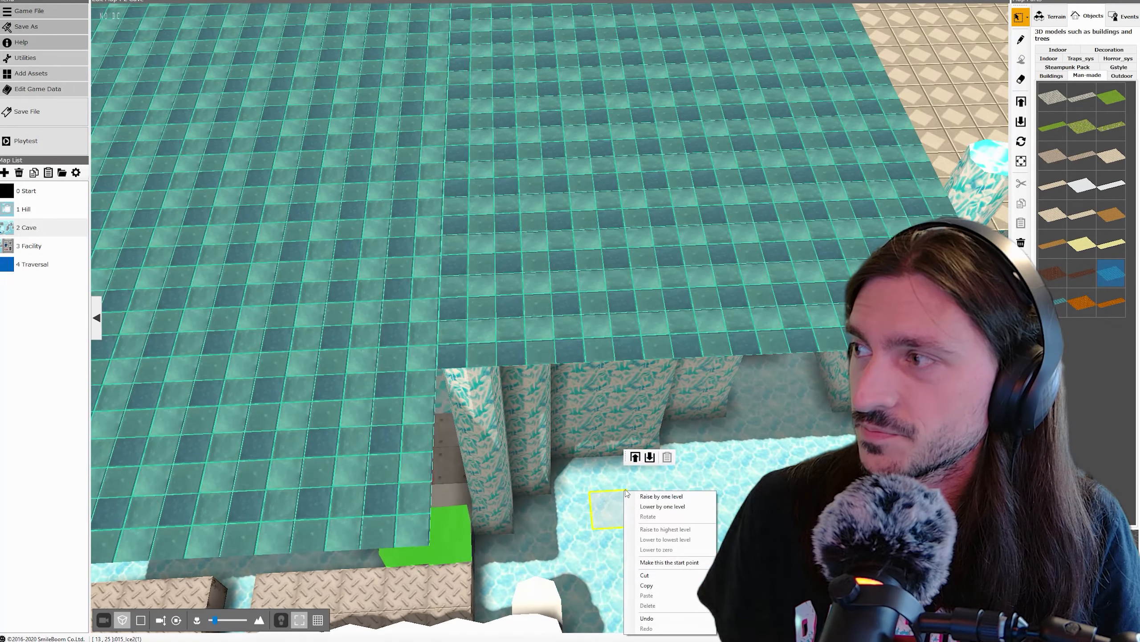
click(1124, 16)
click(642, 493)
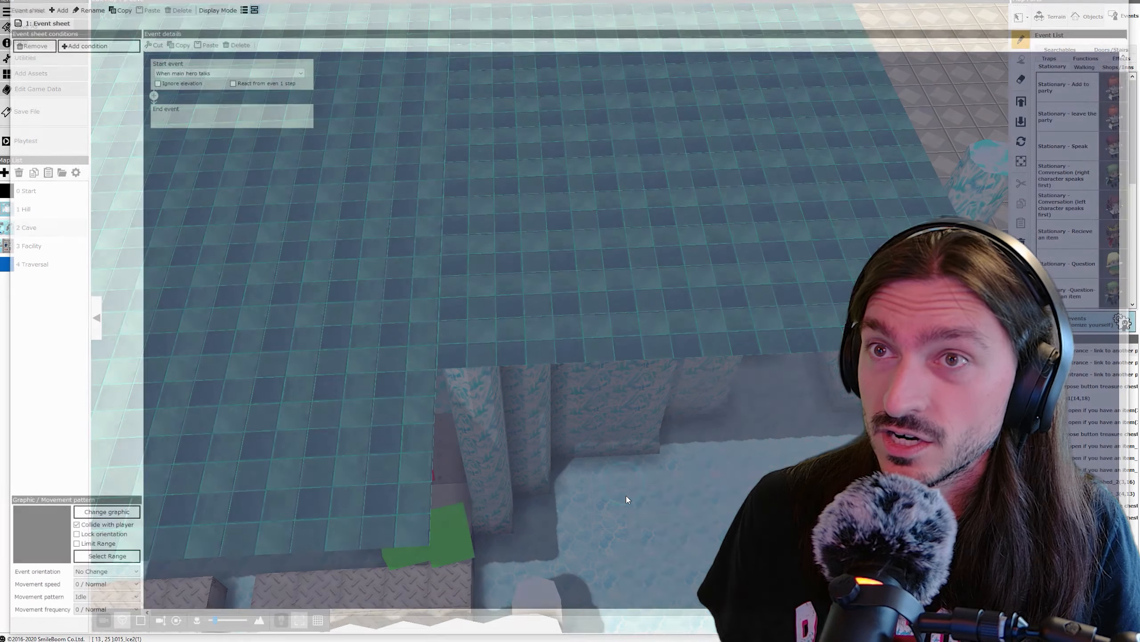
Step: Add a Camera Control command to the event and set it to First-person view
click(147, 93)
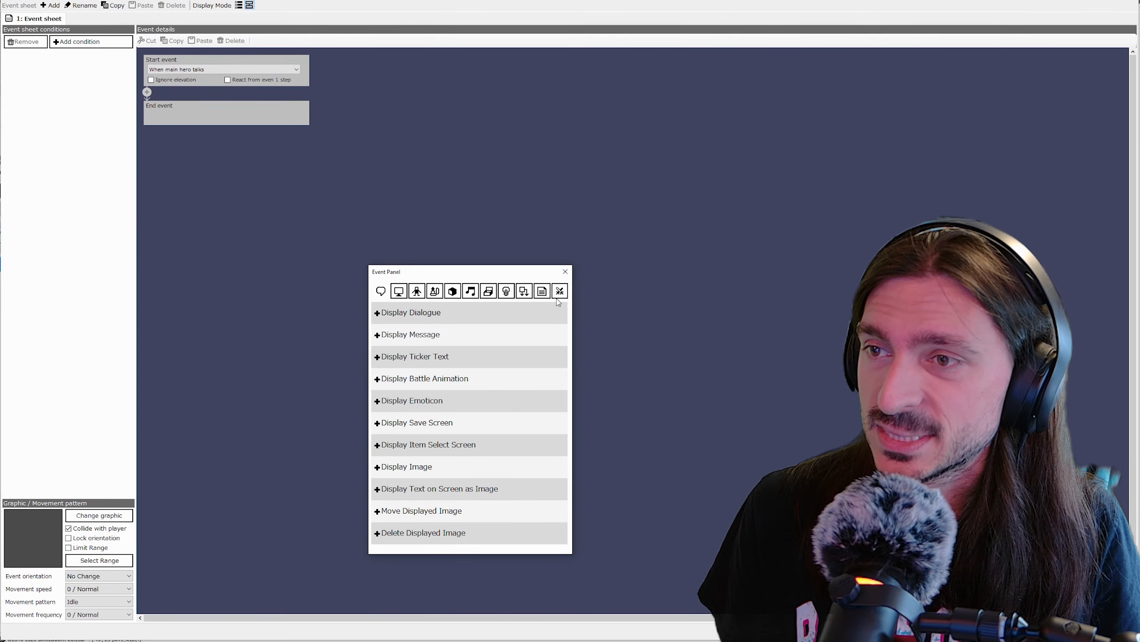
click(508, 292)
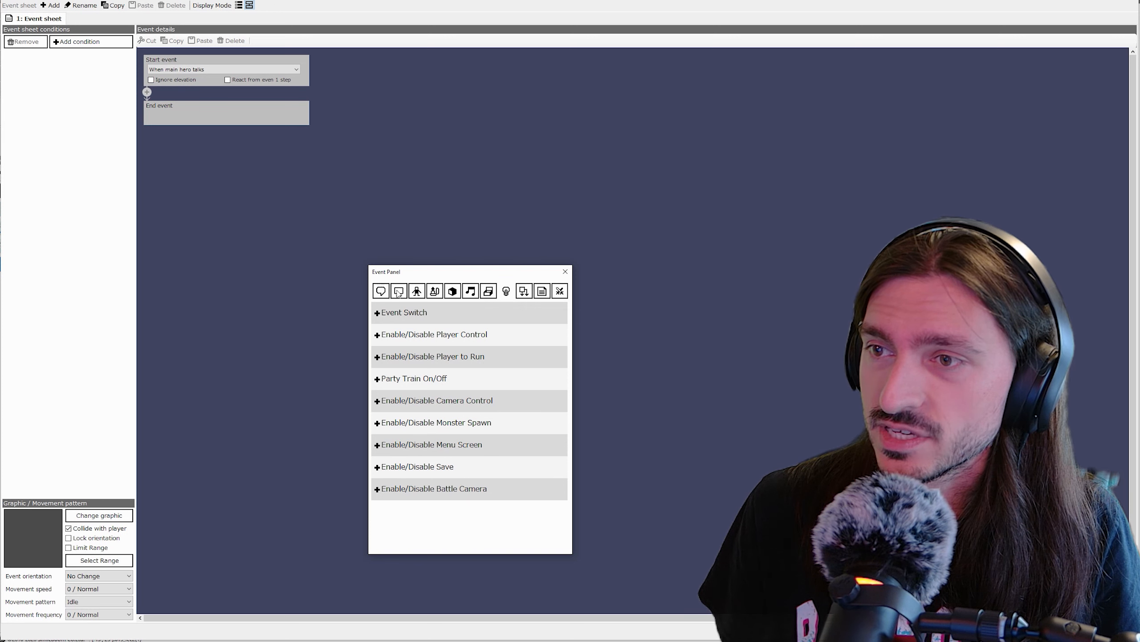
click(398, 292)
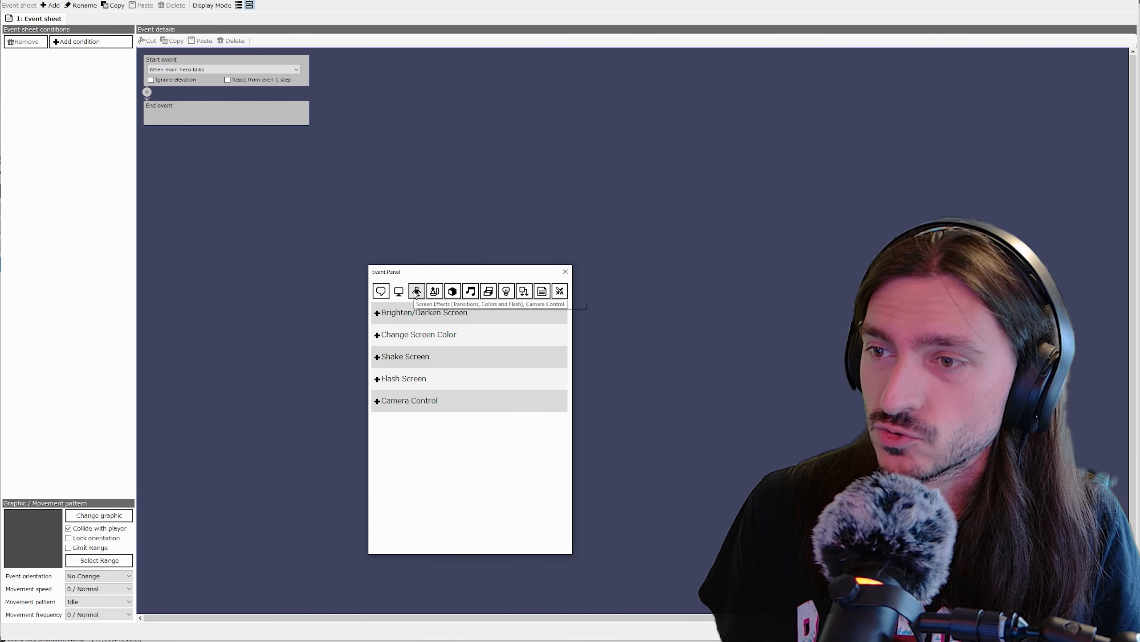
click(449, 400)
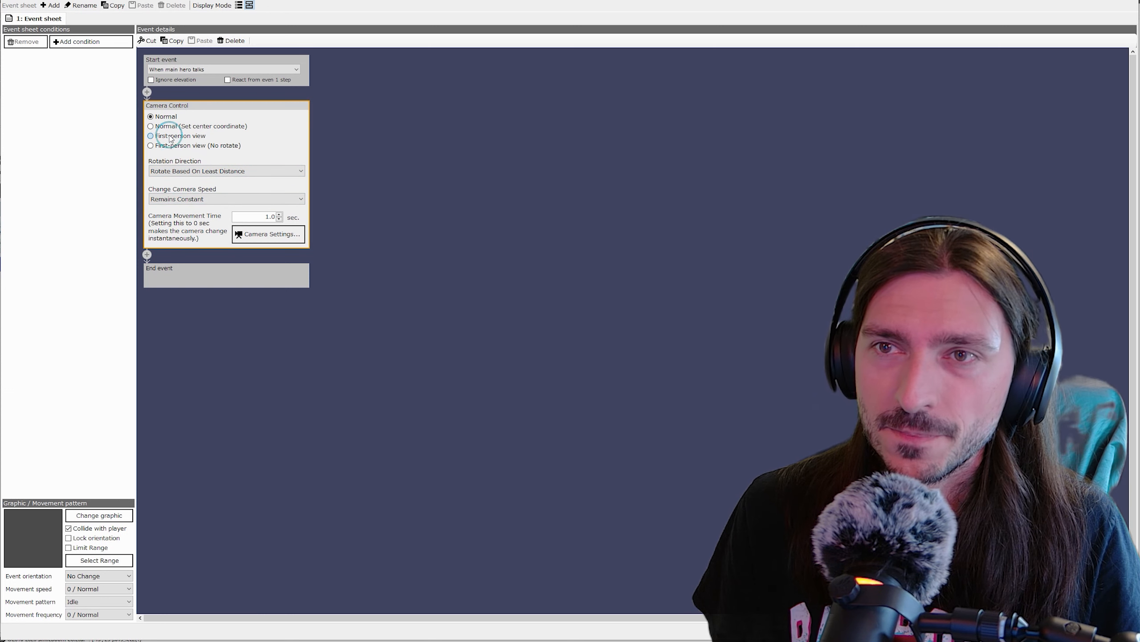
click(219, 173)
click(218, 174)
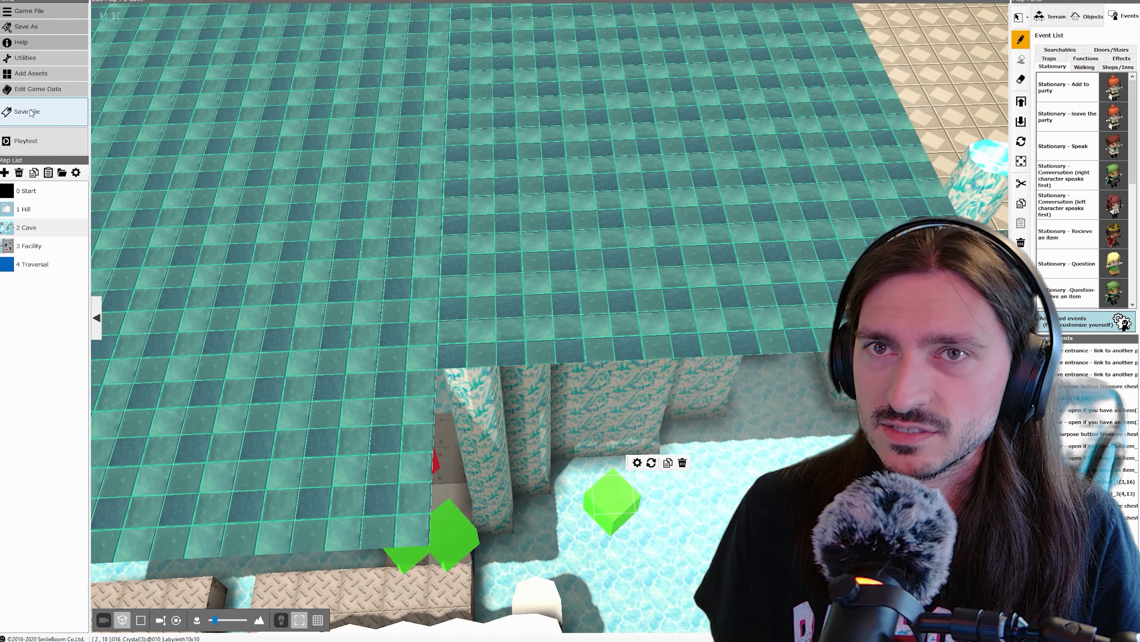
Step: Save the game file and playtest the Cave map, turning the first-person camera to look around and walking past the fences
click(29, 116)
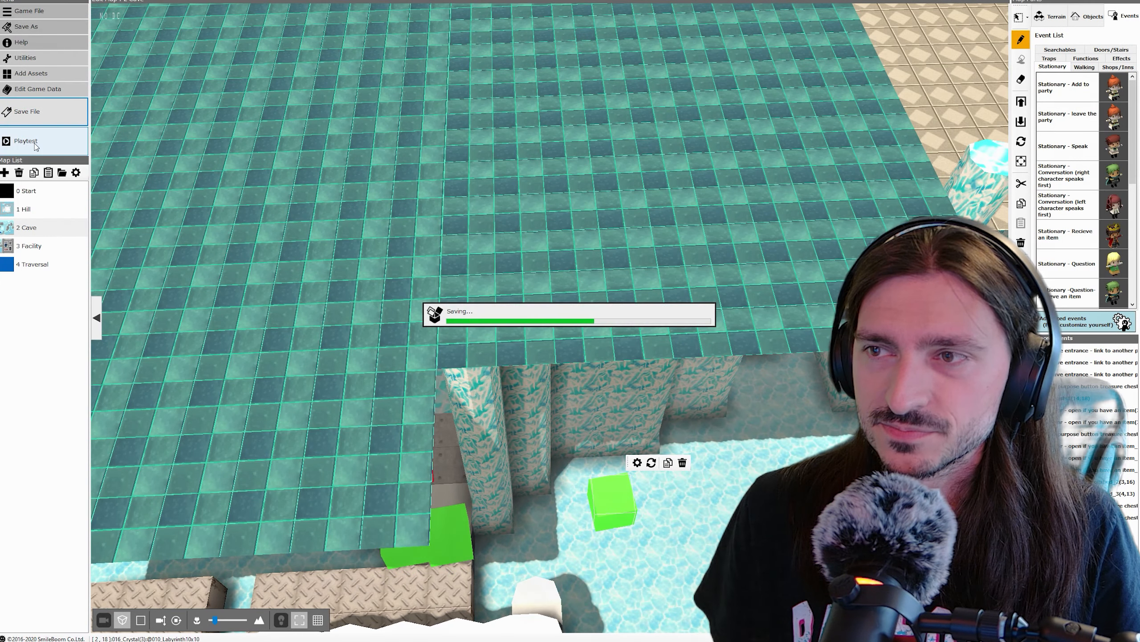
click(34, 143)
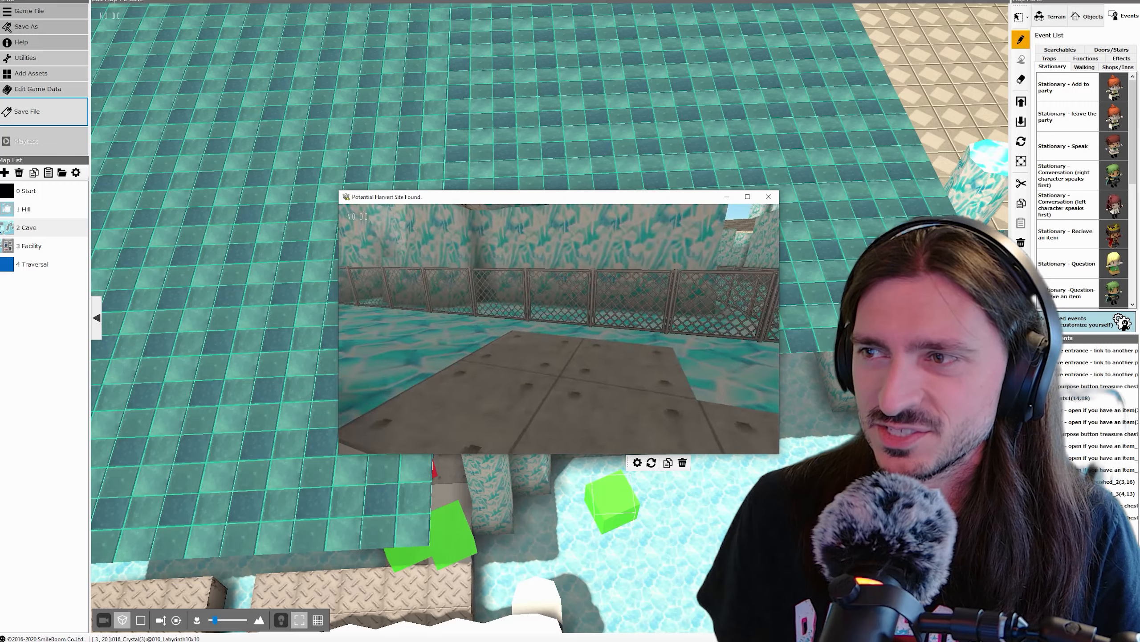
key(w)
key(d)
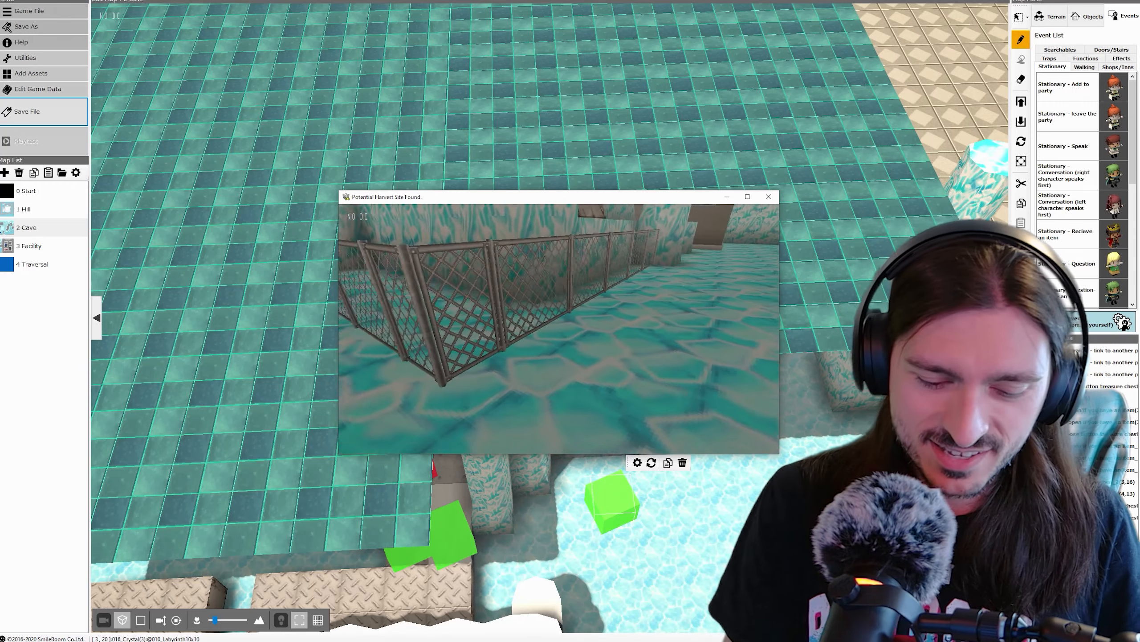
key(d)
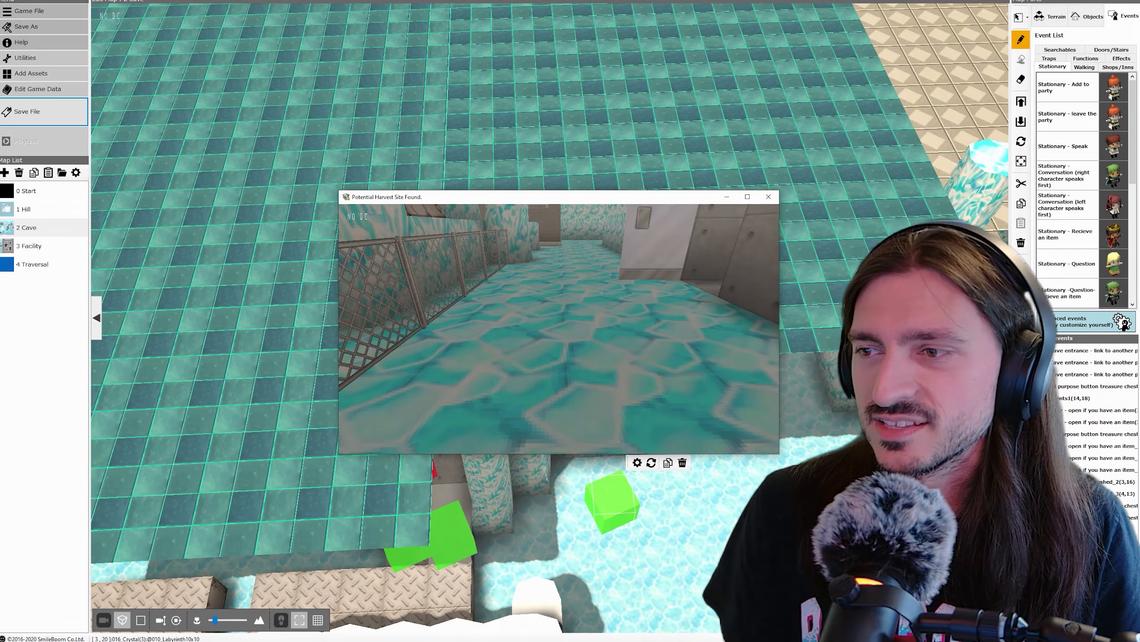
key(Escape)
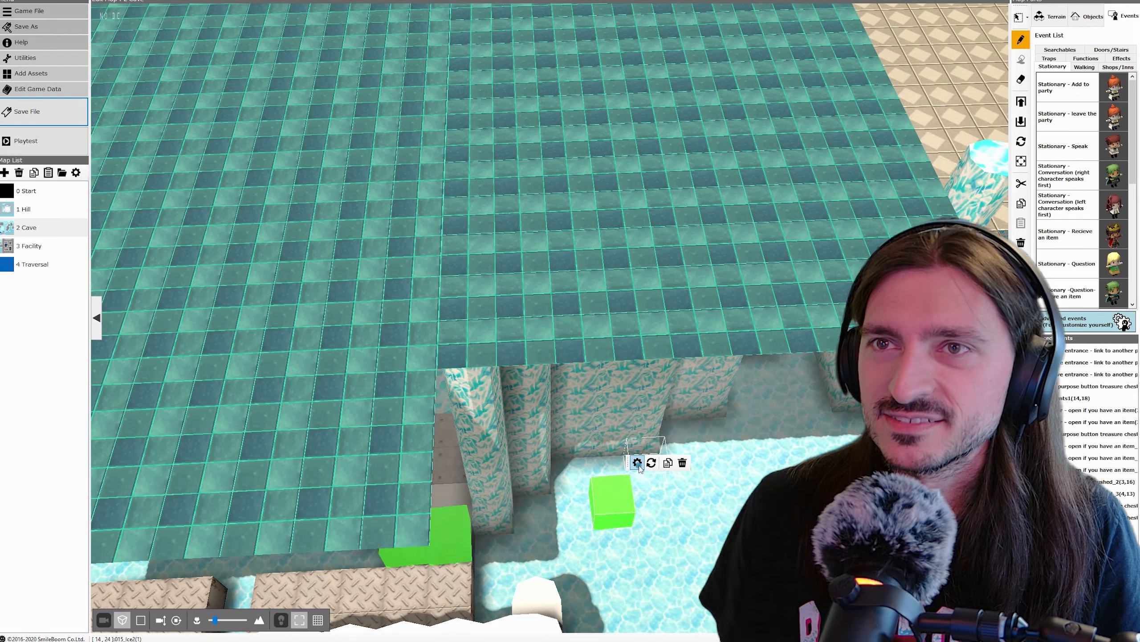
Step: Set the Camera Control command's movement time to 0 sec in the event on Cave cell 13,25 and briefly playtest the map
double_click(617, 483)
click(208, 119)
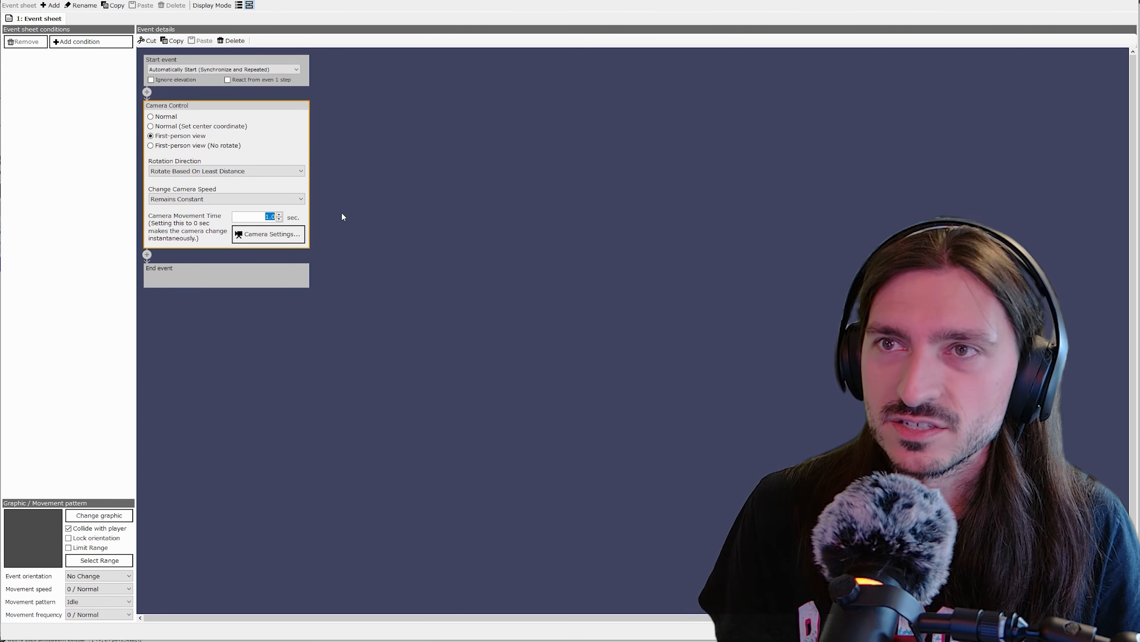
text(0)
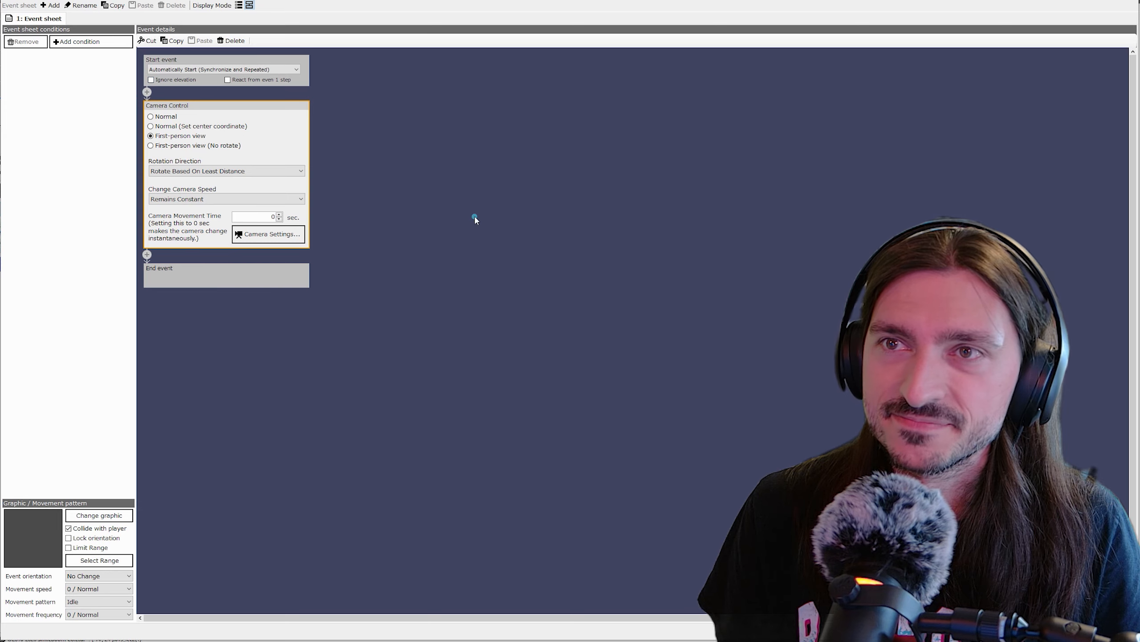
click(474, 219)
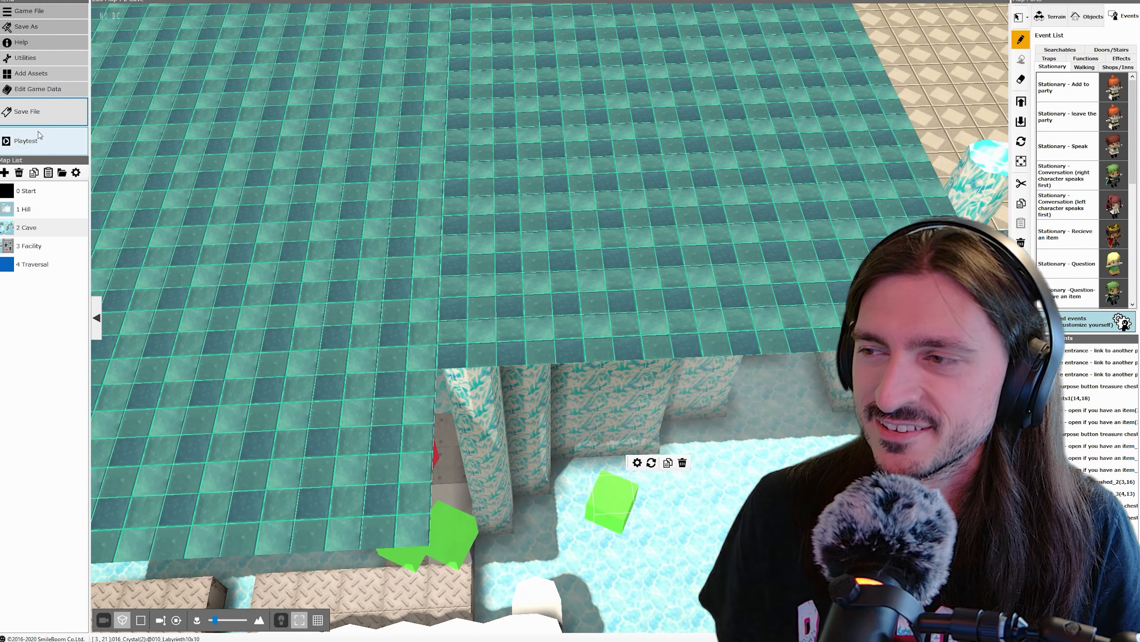
click(39, 132)
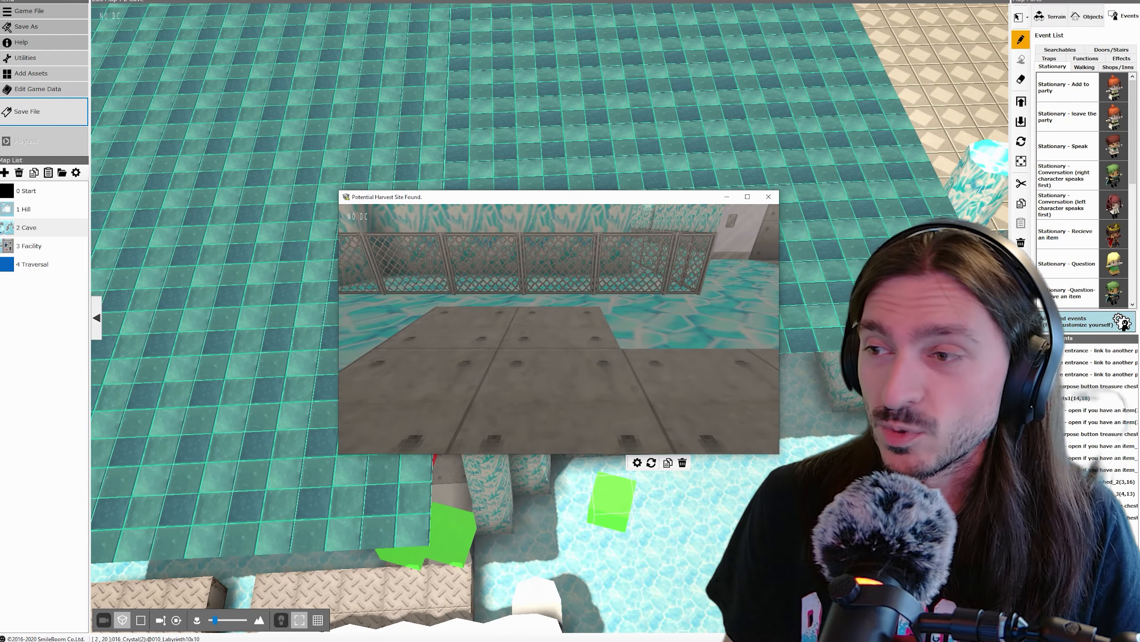
key(alt+F4)
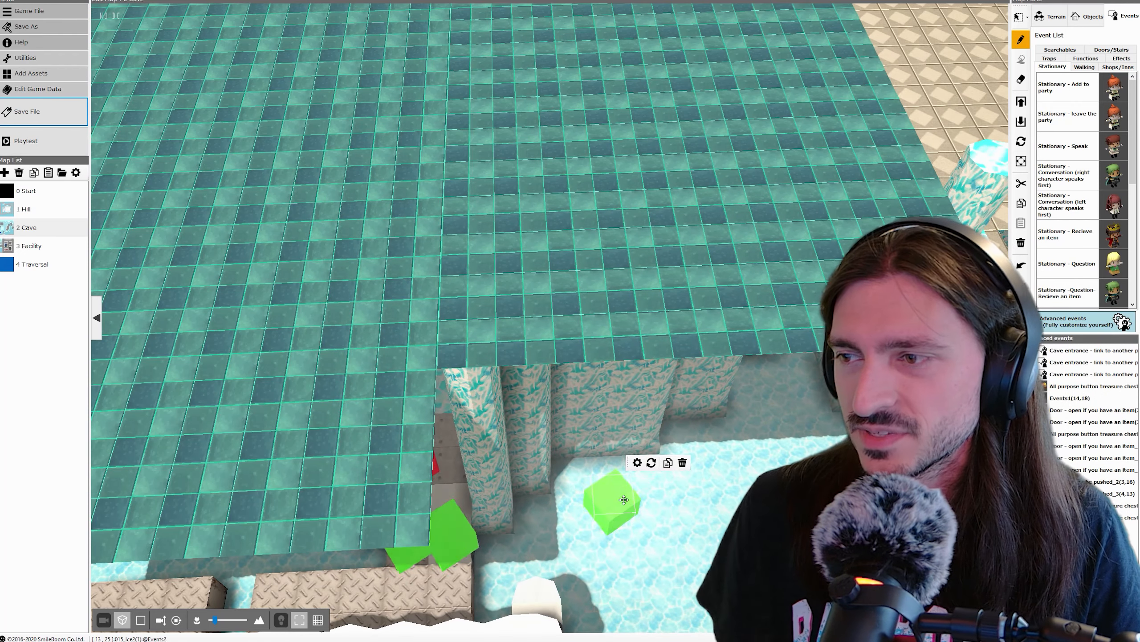
Step: Set the Cave camera event to Automatically Start (1 Time Only) and add an Enable/Disable Camera Control command with camera switching disabled
click(638, 463)
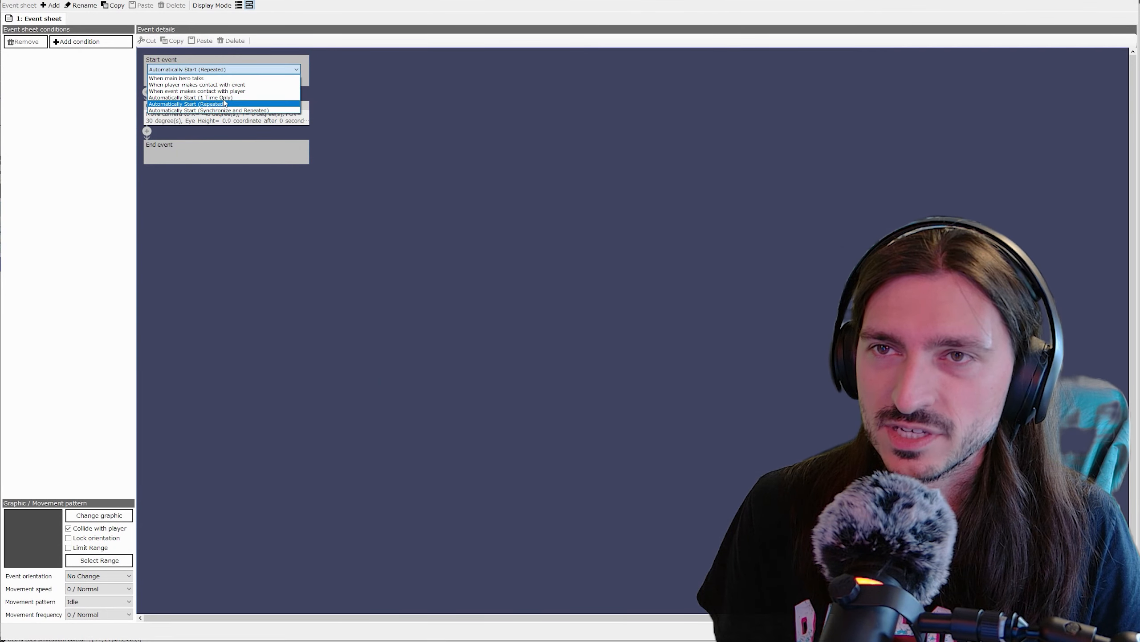
click(147, 131)
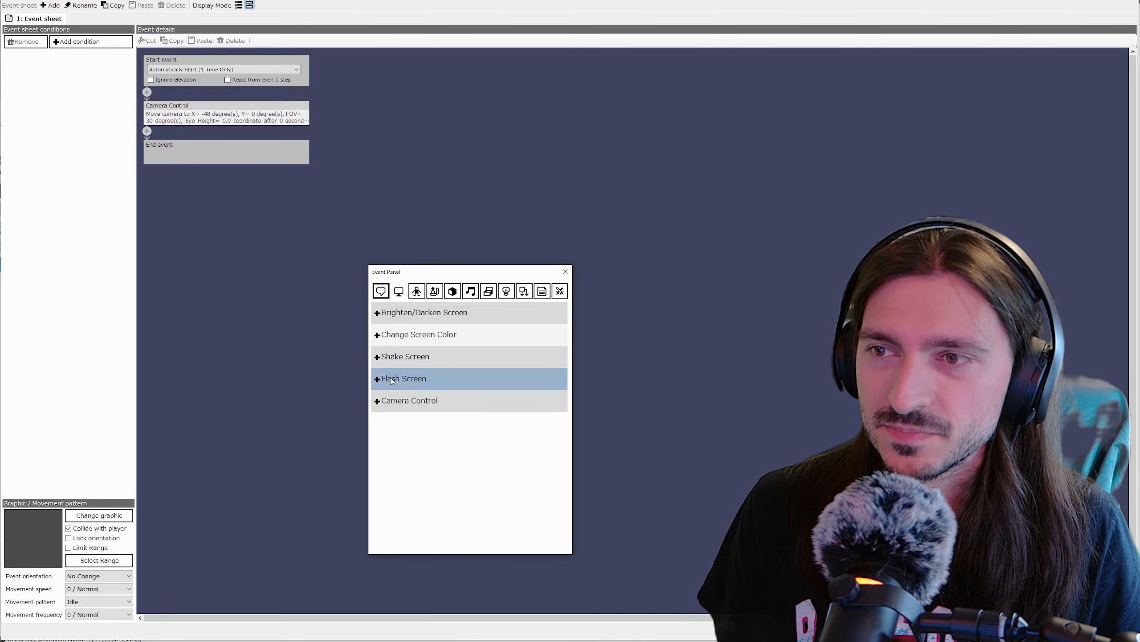
click(385, 292)
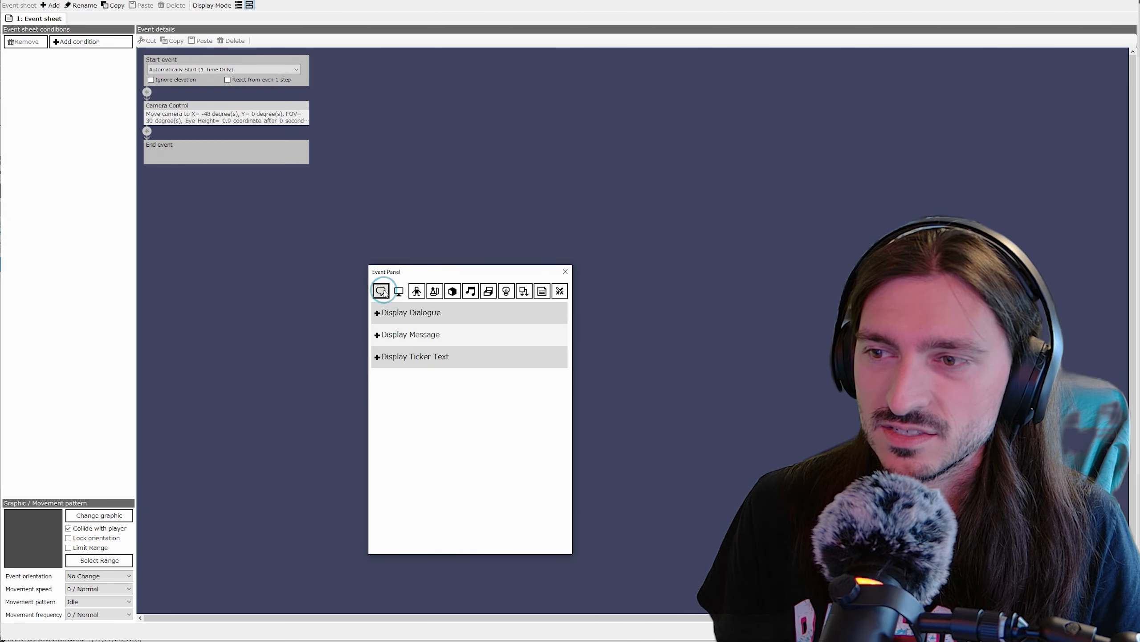
click(414, 291)
click(432, 291)
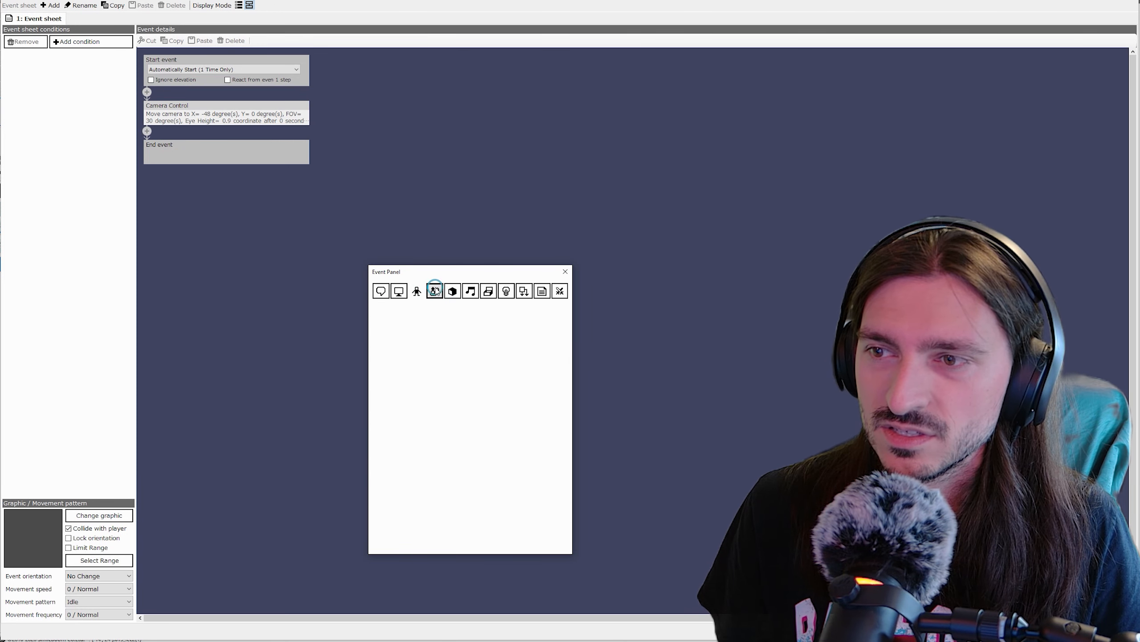
click(453, 297)
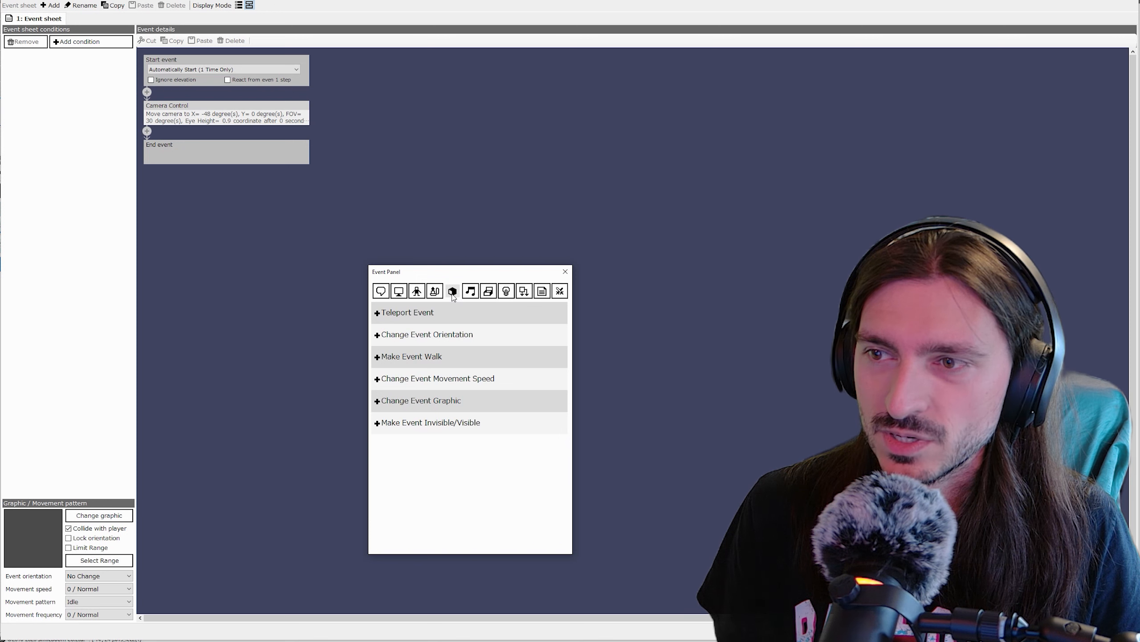
click(523, 291)
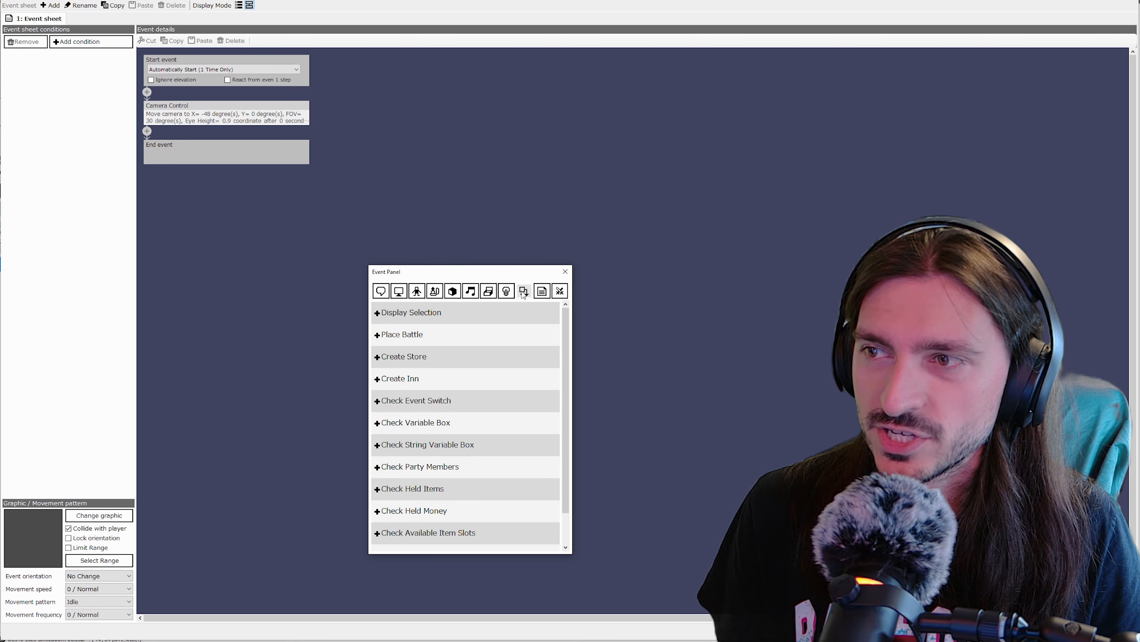
scroll(525, 368, down, 1)
click(542, 292)
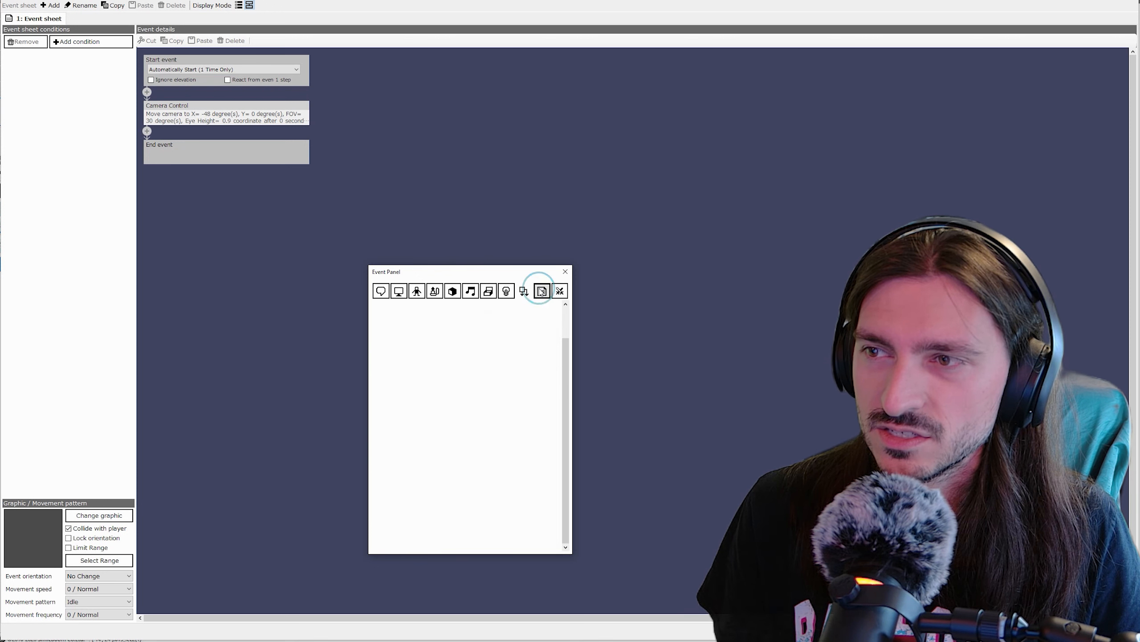
click(506, 291)
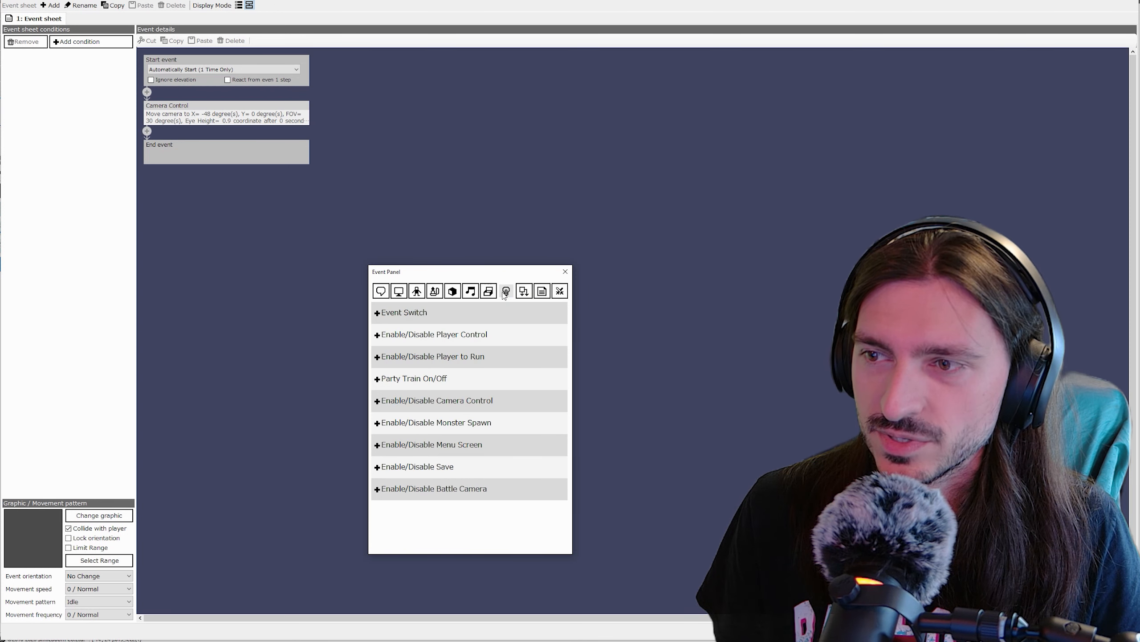
click(438, 399)
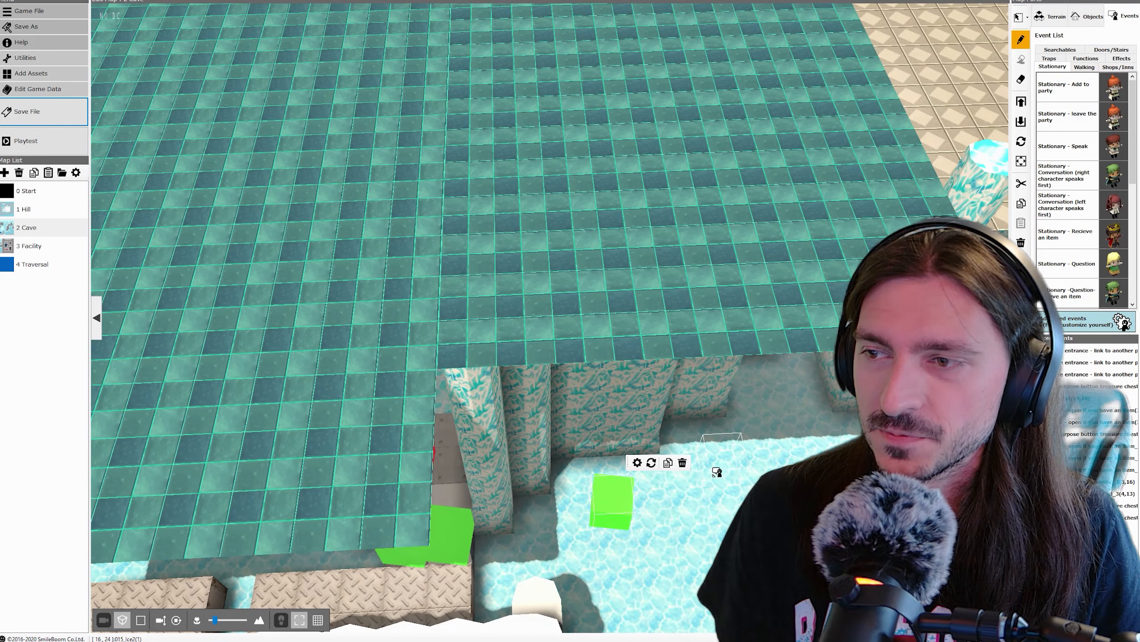
Step: Copy the camera event from Cave cell 13,25 and paste it onto ice cell 27,0 at the edge of the Hill map
scroll(756, 424, down, 3)
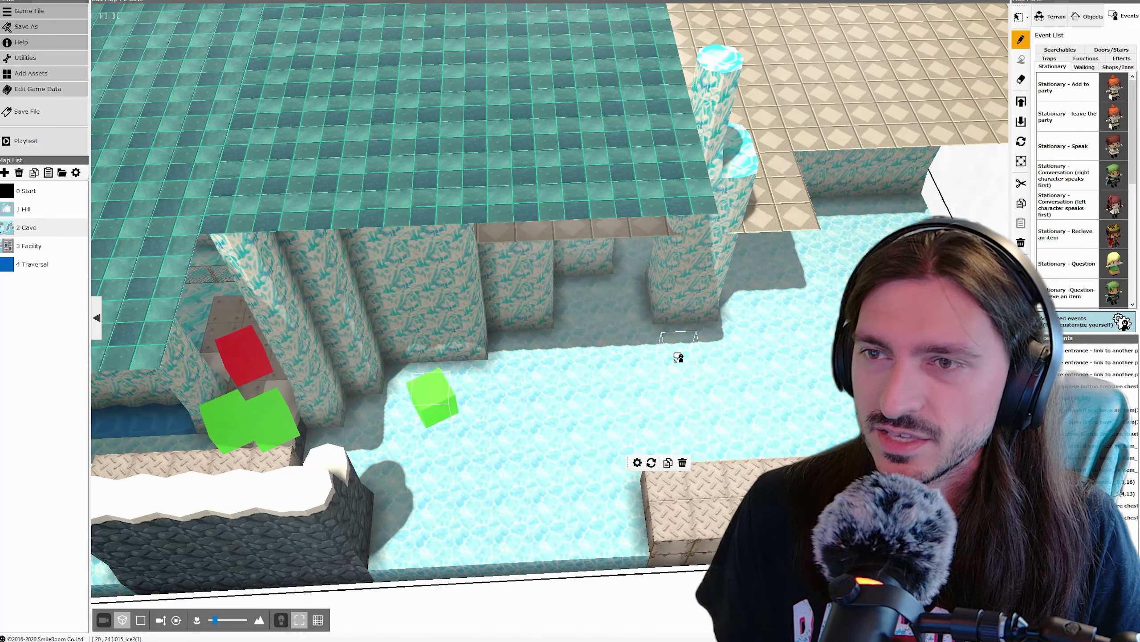
scroll(678, 357, up, 3)
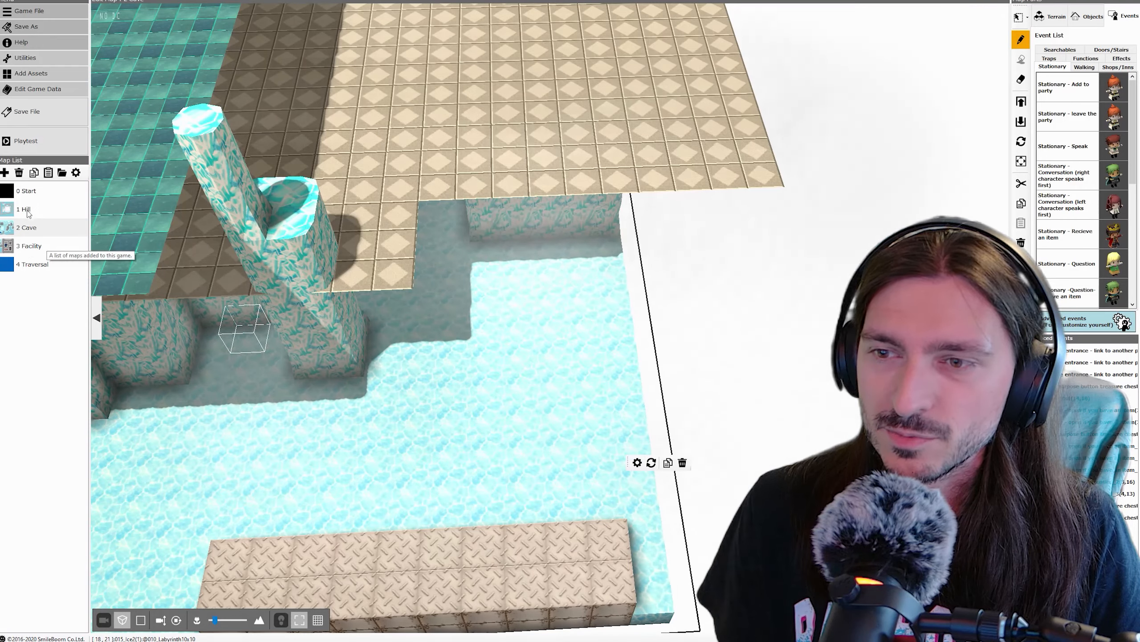
scroll(520, 539, up, 1)
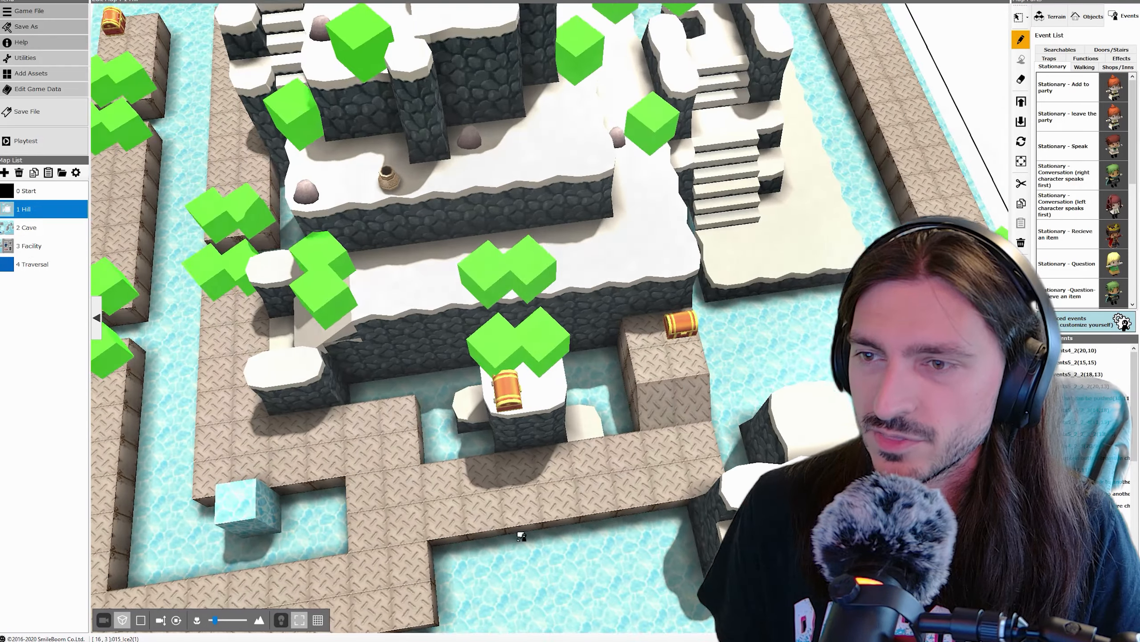
middle_drag(520, 535, 555, 494)
right_click(312, 434)
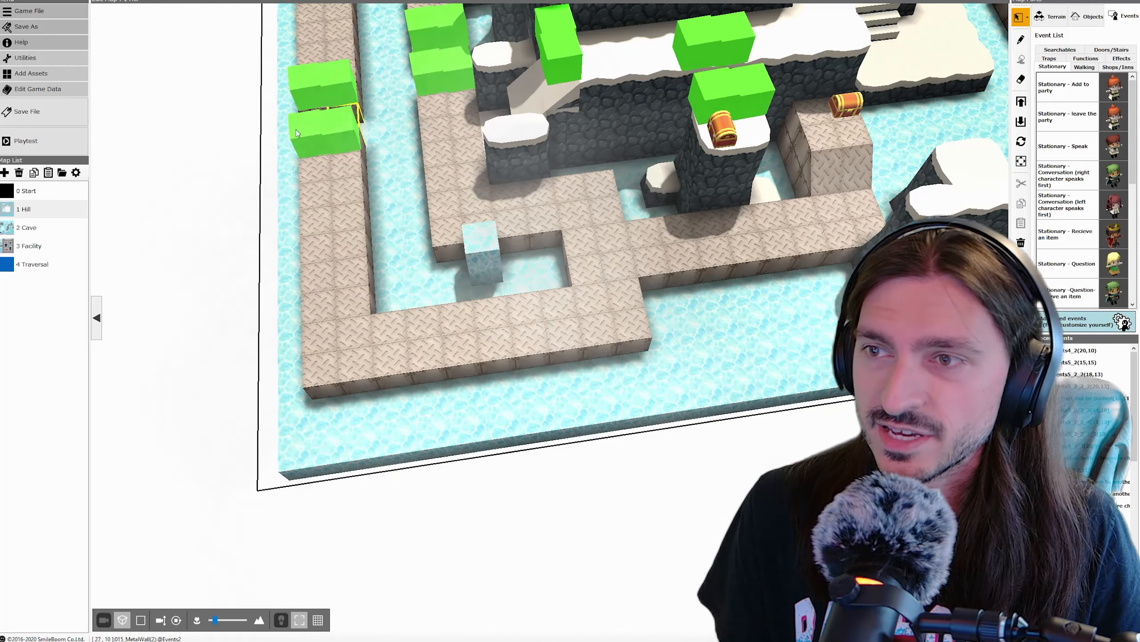
click(26, 226)
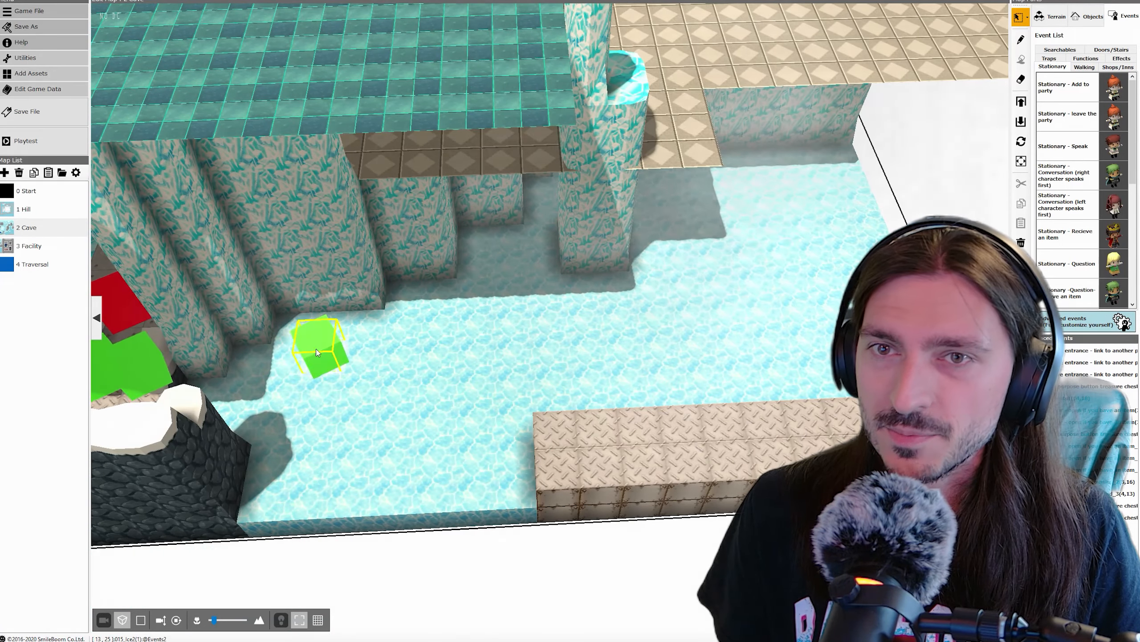
right_click(317, 349)
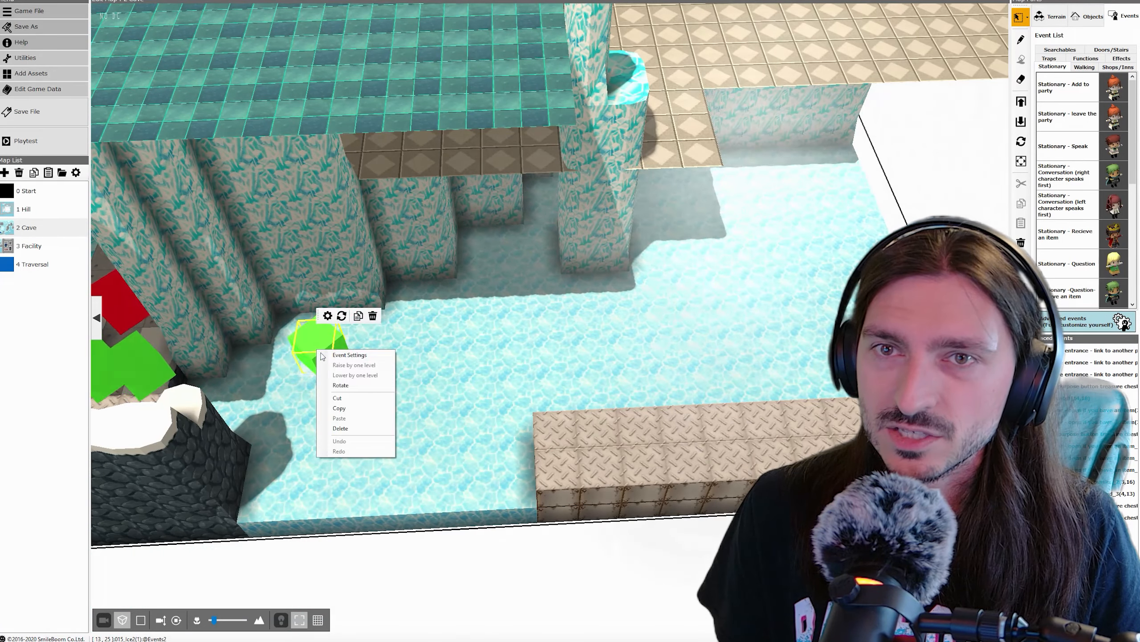
click(336, 407)
click(23, 209)
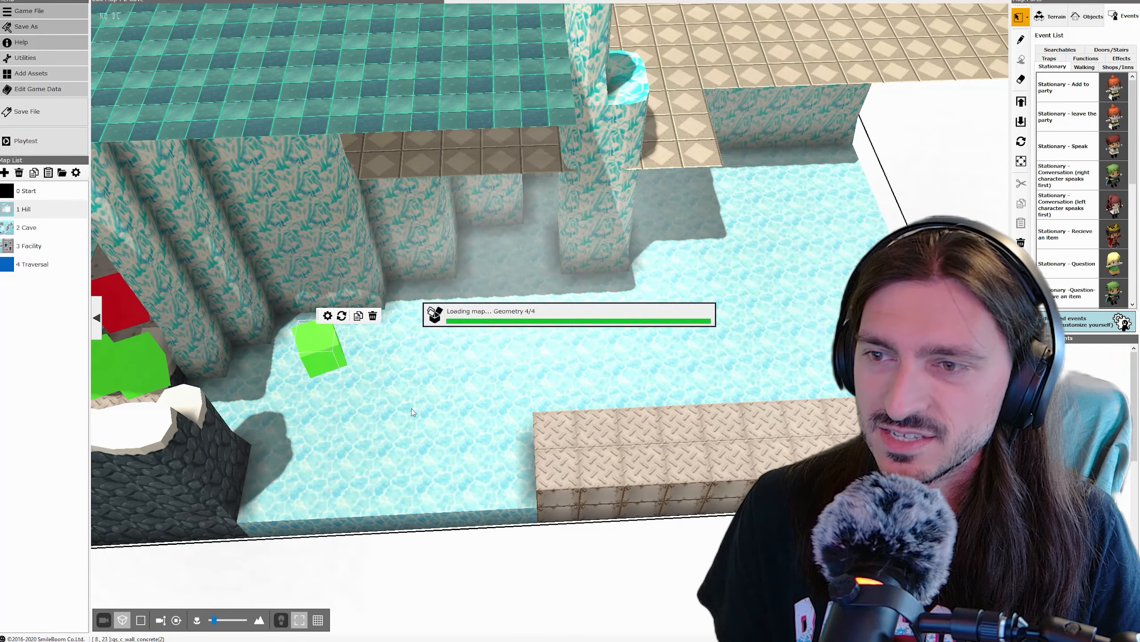
right_click(355, 444)
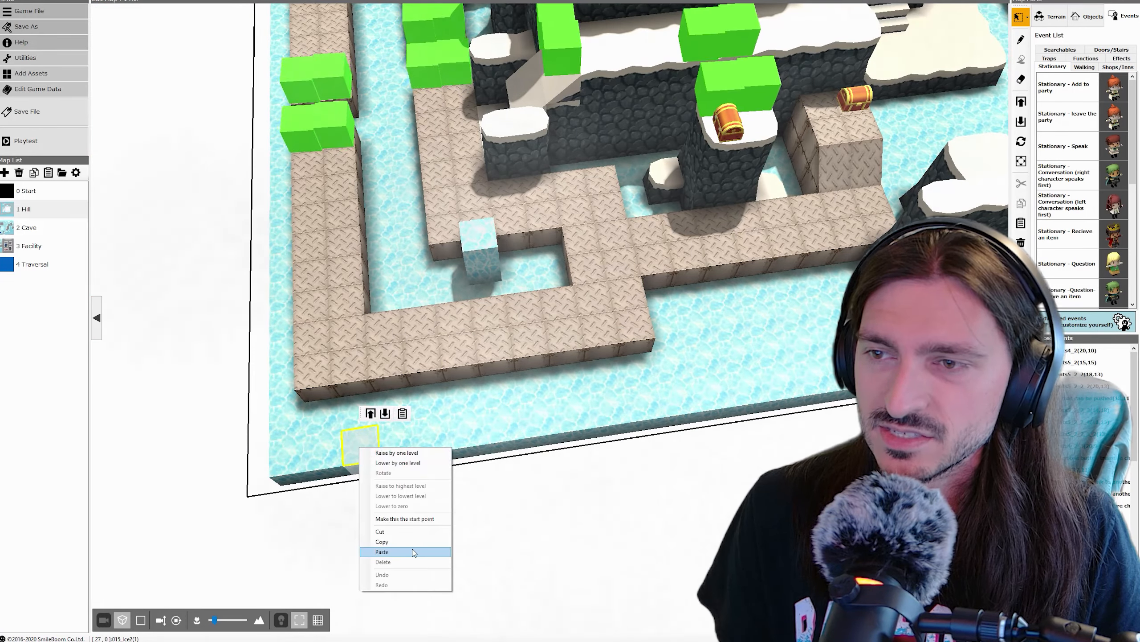
click(407, 547)
Step: In the pasted Hill event, delete the Camera Control command and set camera switching to Enable in the remaining command
double_click(344, 444)
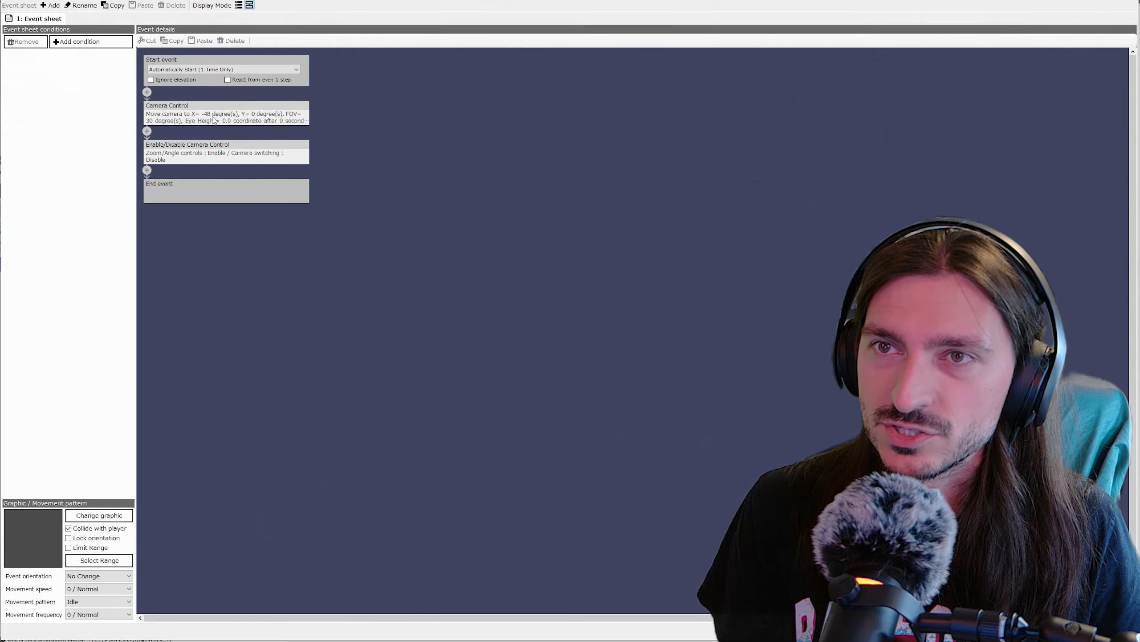
click(203, 116)
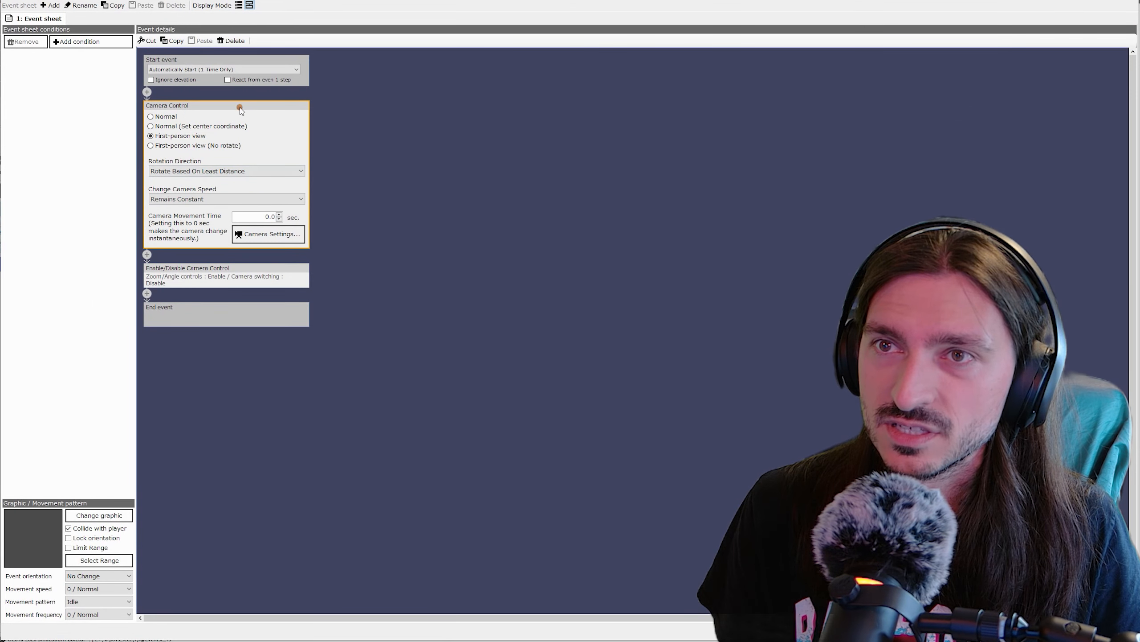
key(Delete)
click(198, 118)
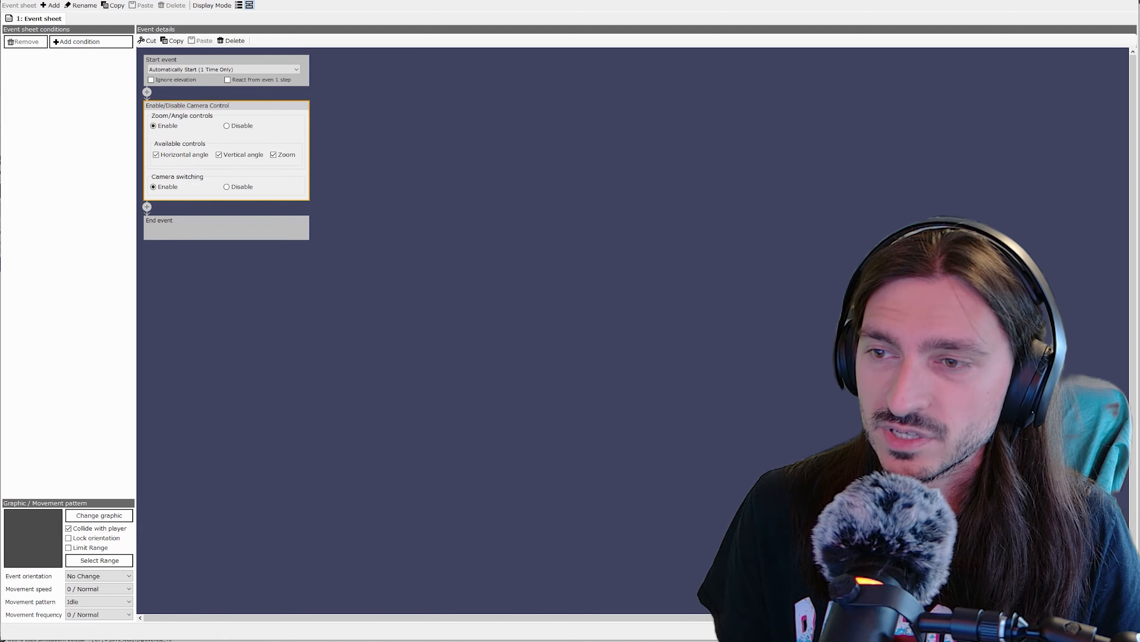
key(Escape)
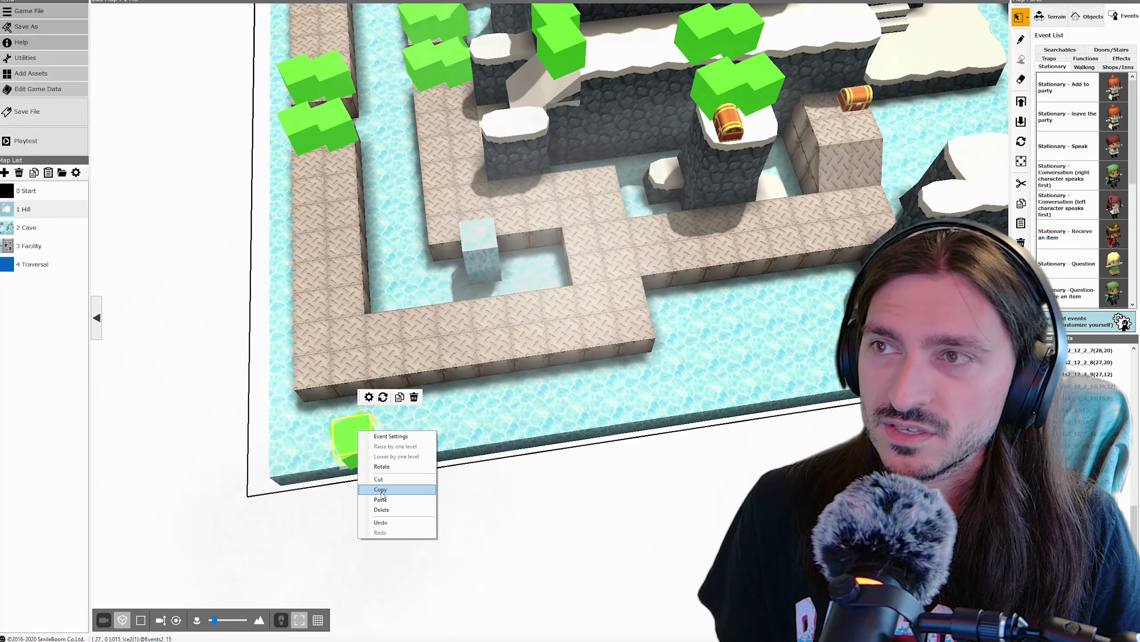
key(w)
key(d)
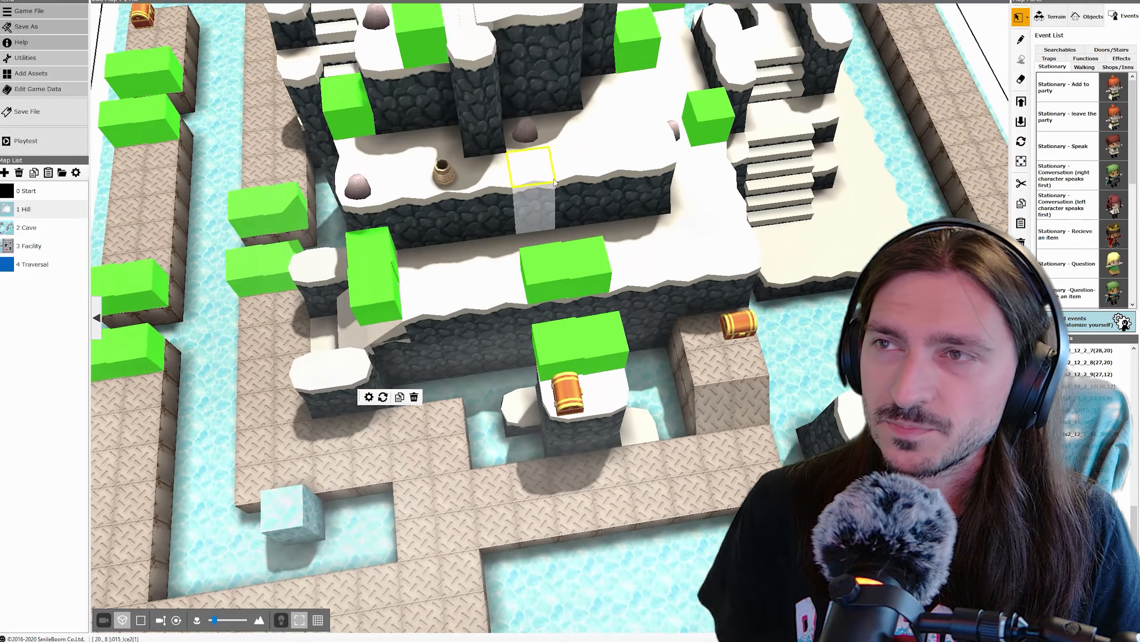
right_drag(582, 131, 628, 120)
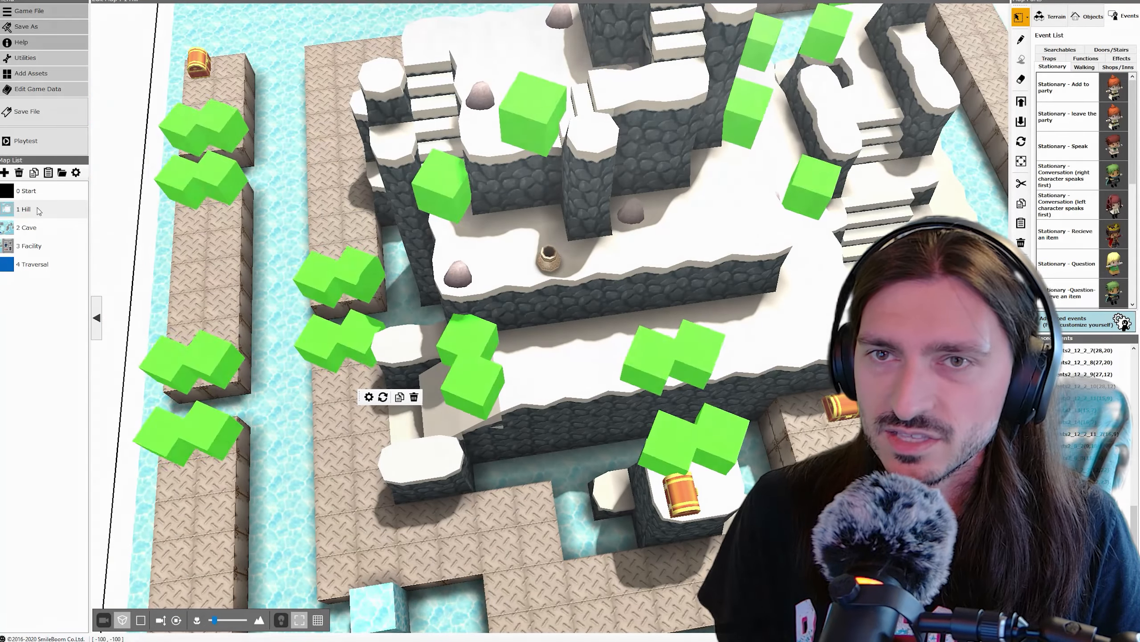
right_drag(220, 355, 340, 186)
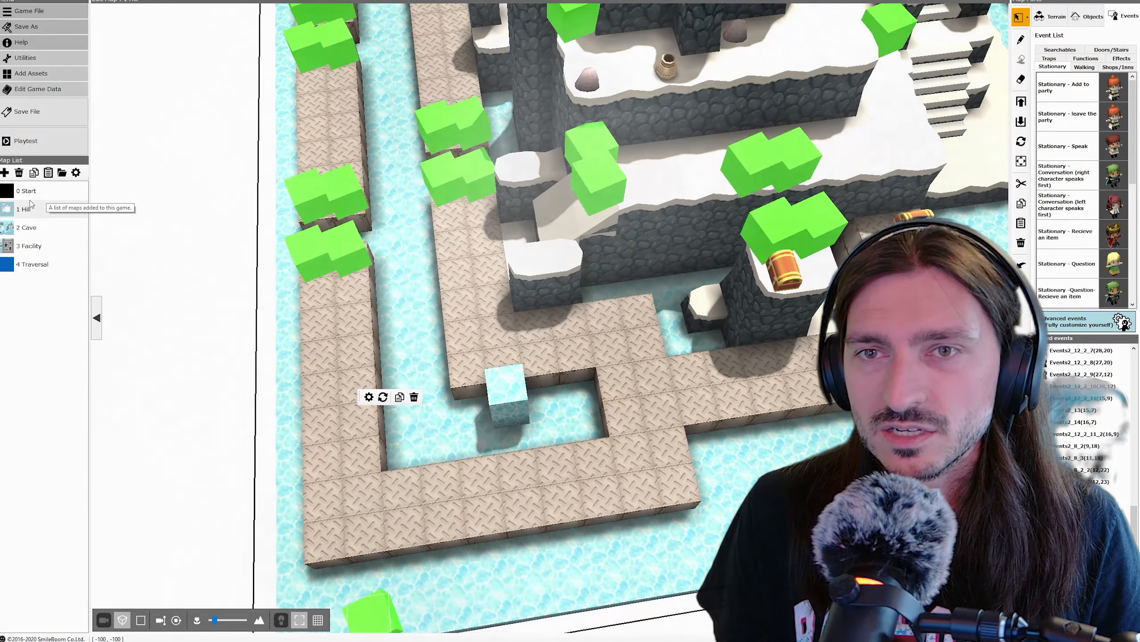
Step: Paste the copied Hill camera event onto concrete cell 2,15 of the Facility map and review its Enable/Disable Camera Control command
click(28, 246)
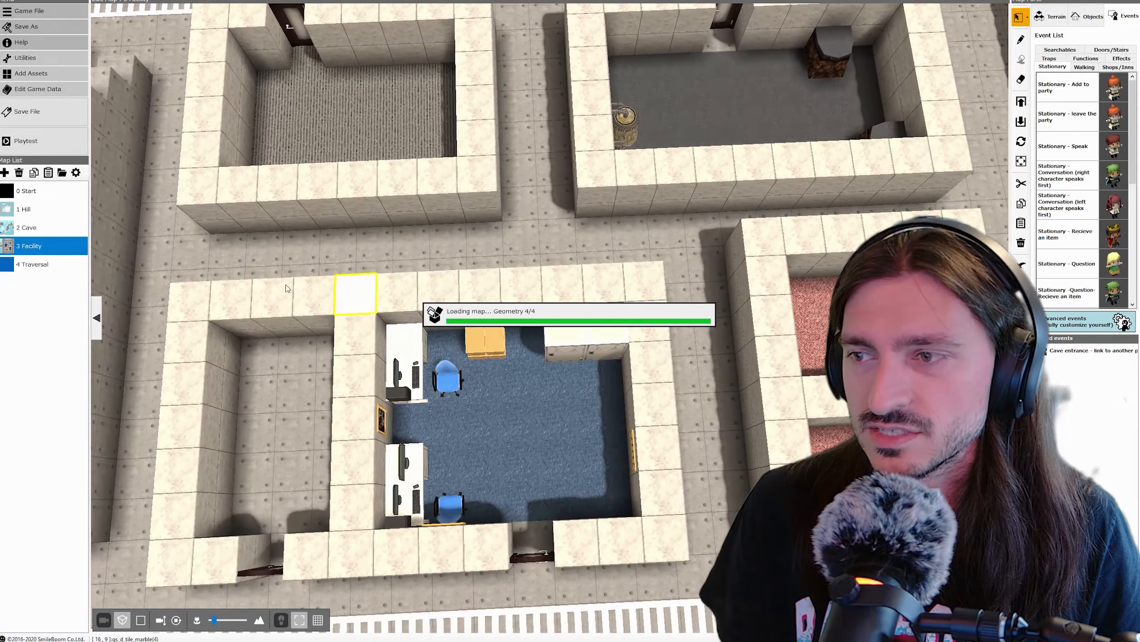
right_drag(328, 268, 354, 194)
right_drag(333, 315, 336, 199)
right_drag(355, 269, 342, 224)
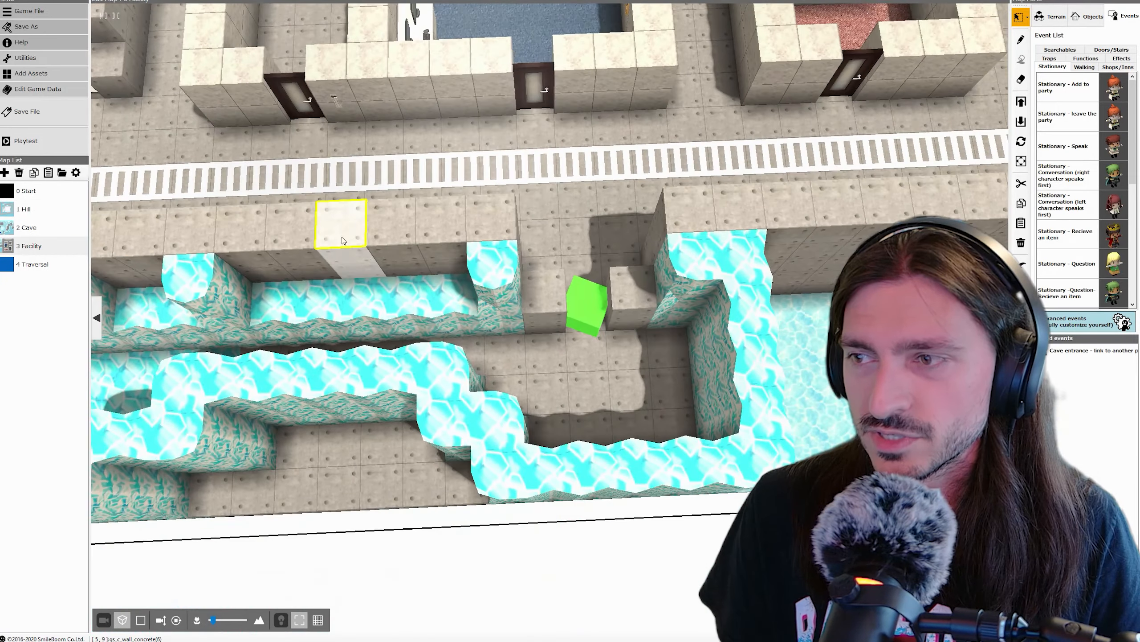
scroll(554, 328, down, 2)
right_click(624, 376)
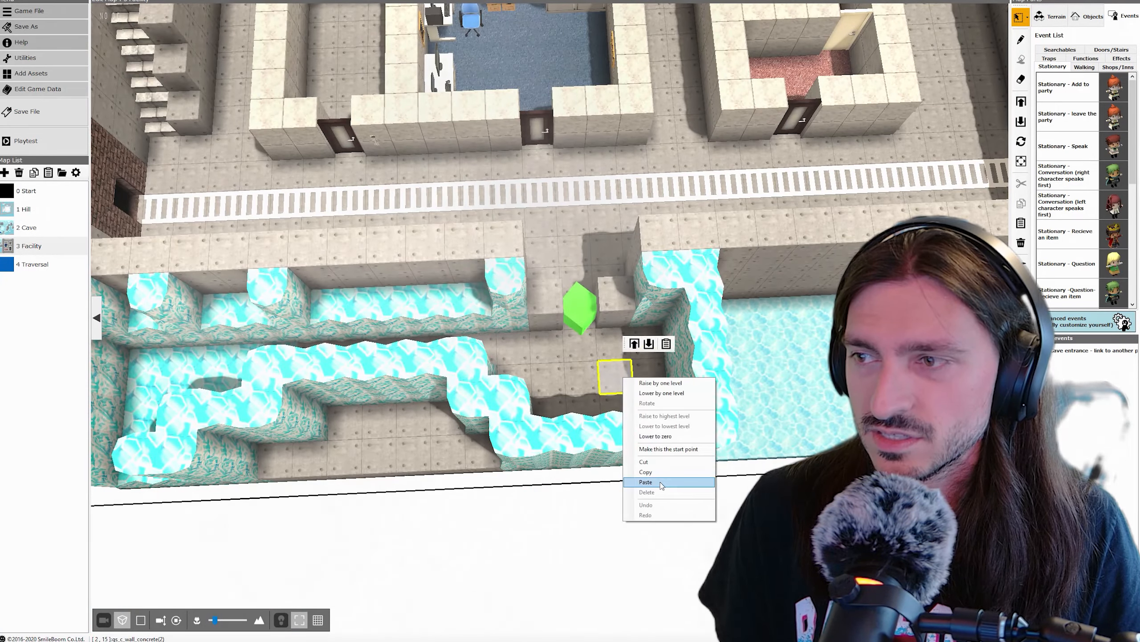
click(651, 477)
double_click(617, 373)
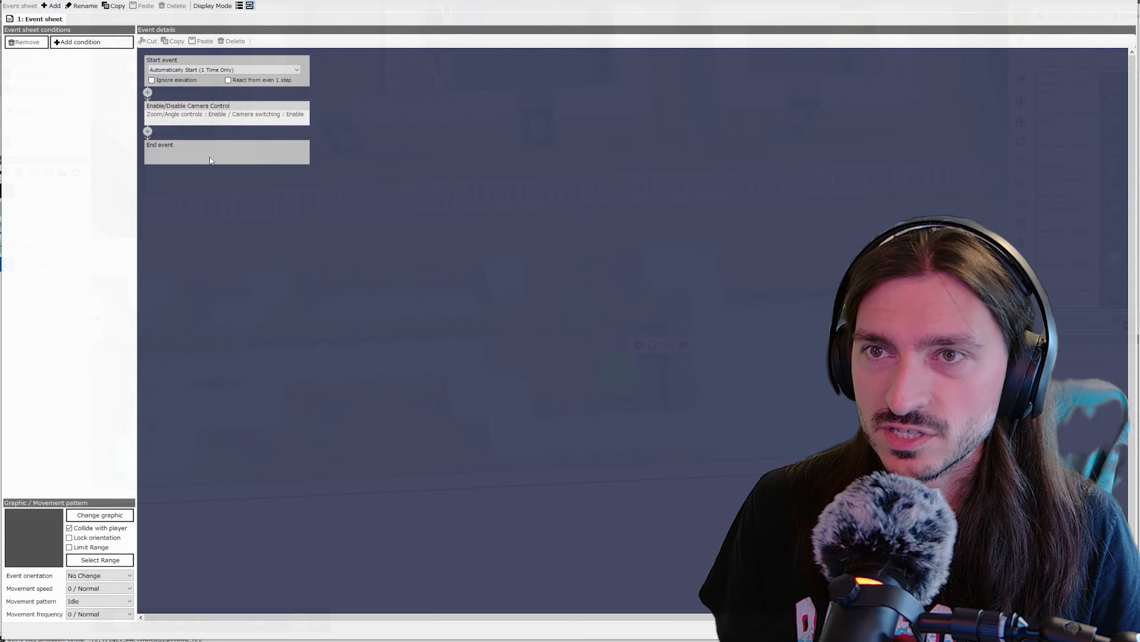
click(175, 113)
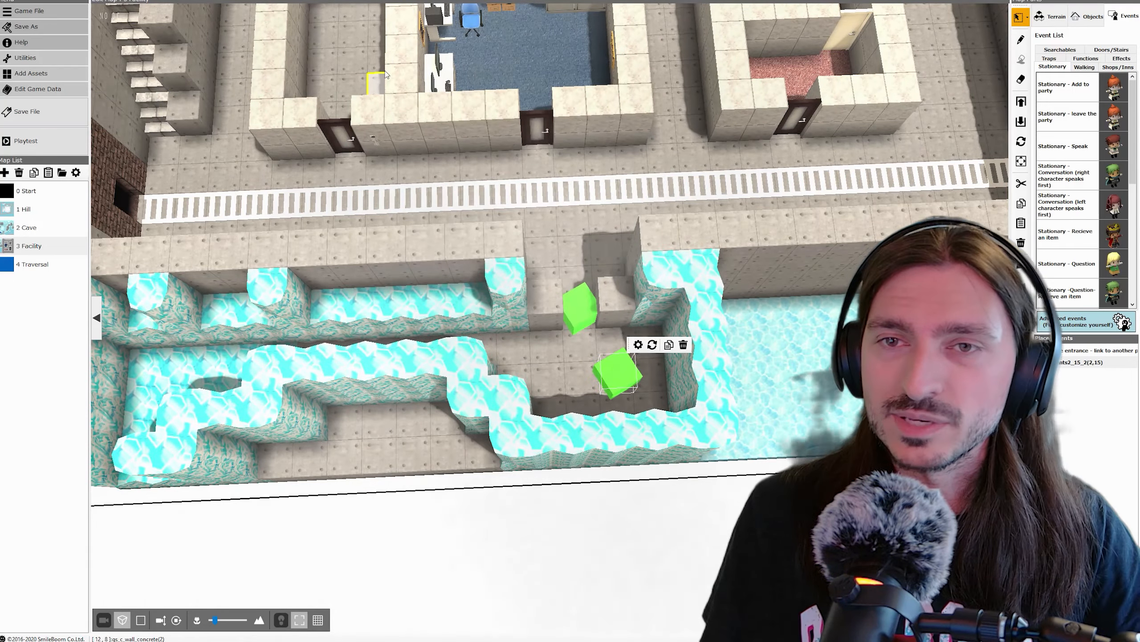
right_drag(400, 32, 375, 116)
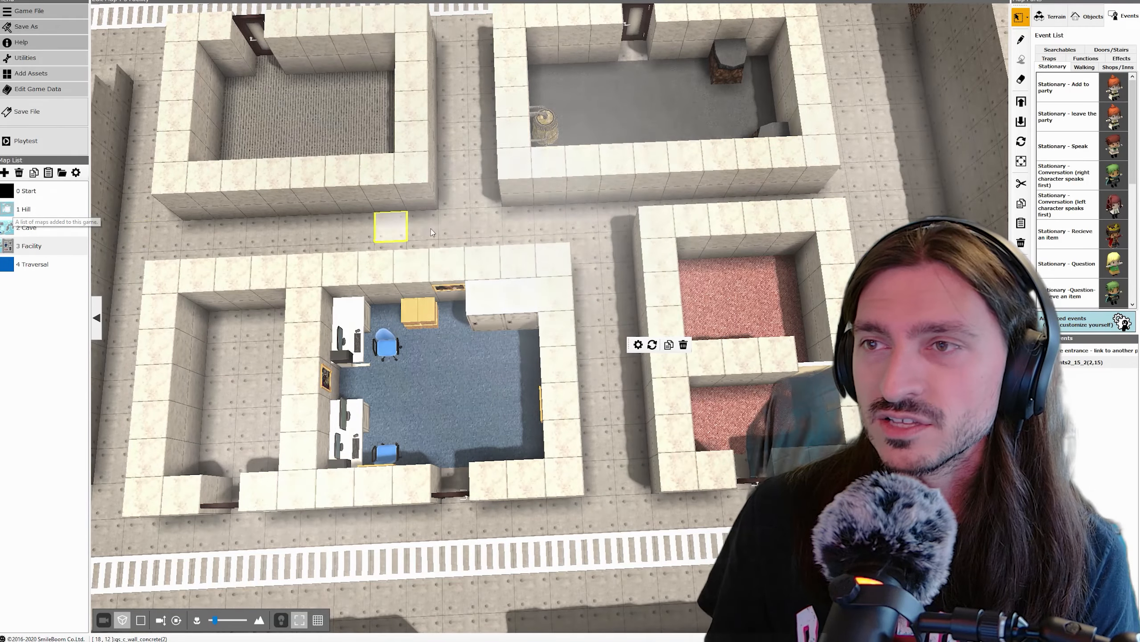
key(a)
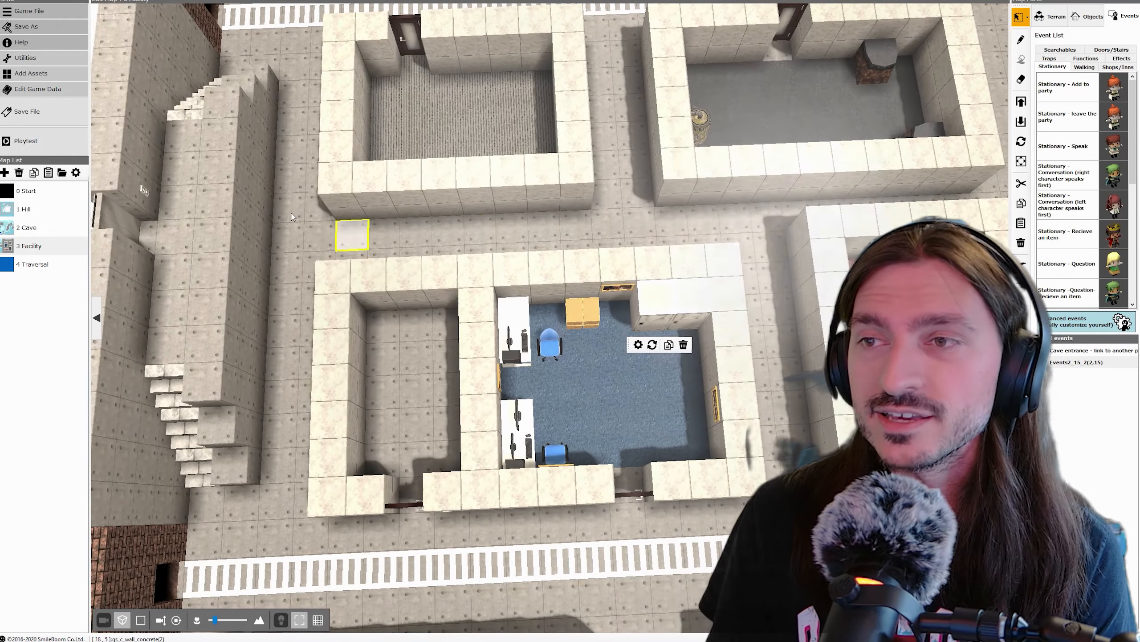